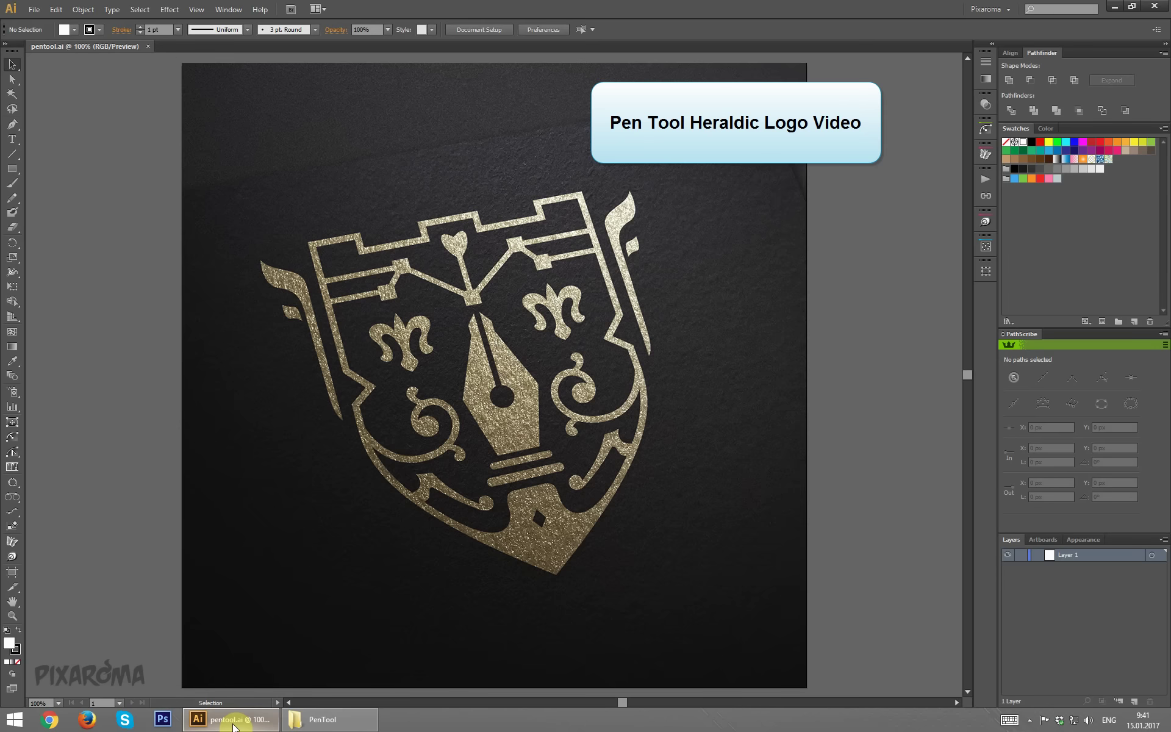
Step: Drag sketch.jpg from File Explorer onto the pentool.ai artboard as a placed image
click(344, 720)
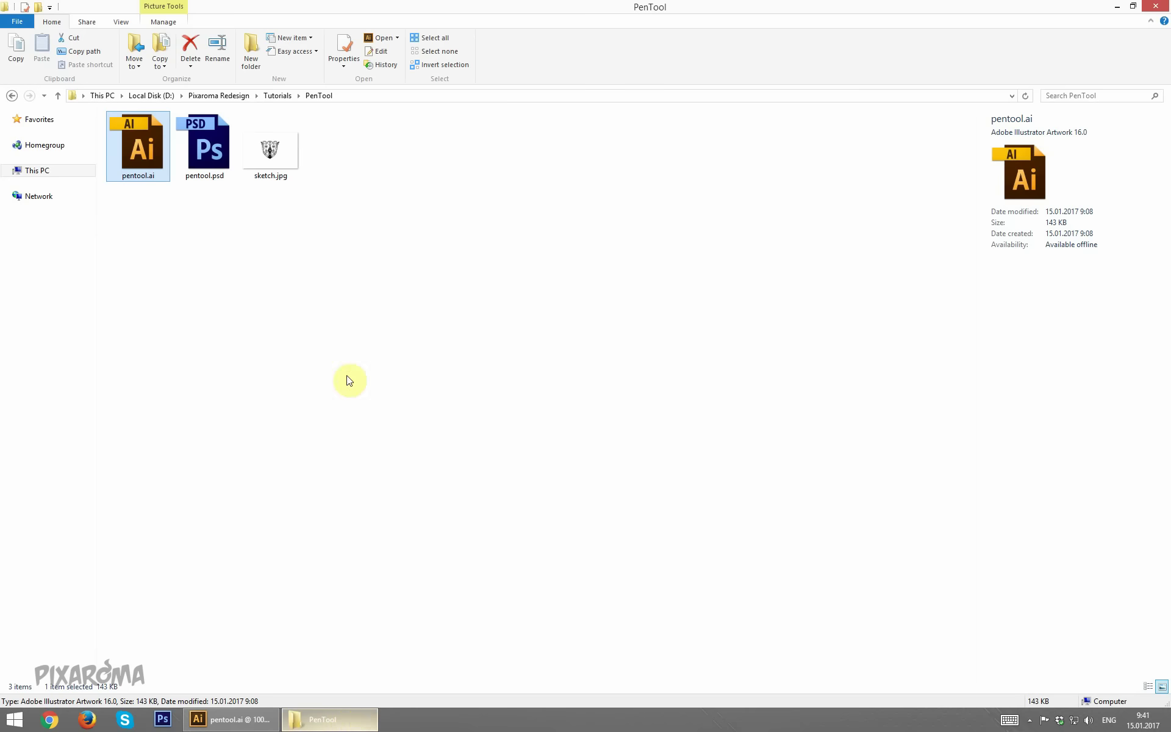
mouse_move(272, 141)
mouse_down()
mouse_move(238, 721)
mouse_move(601, 281)
mouse_up()
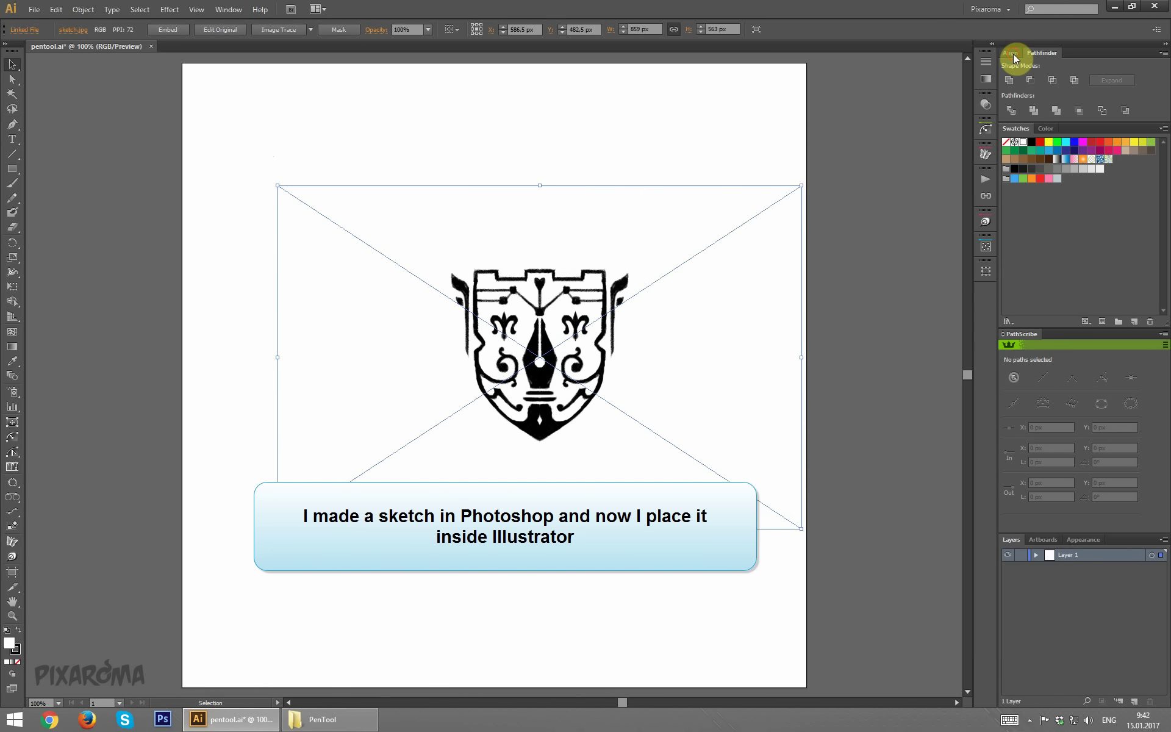
Step: Centre the sketch horizontally and vertically on the artboard
click(1013, 54)
click(1126, 152)
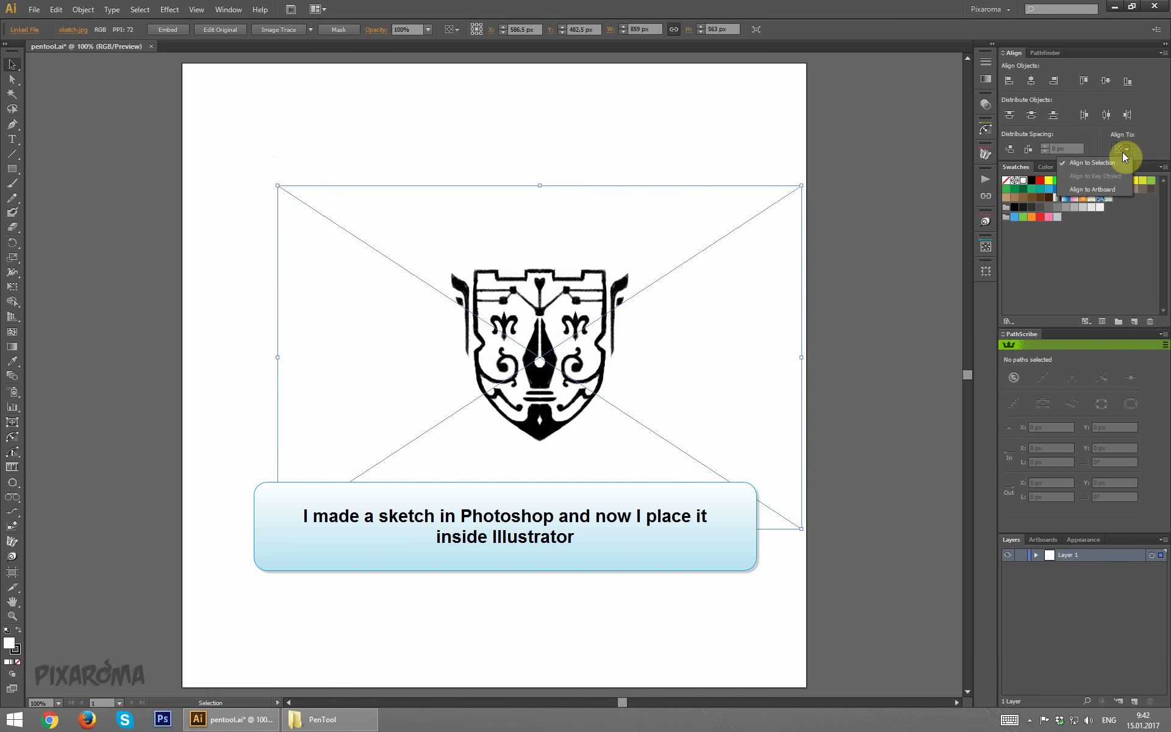
click(1102, 188)
click(1033, 81)
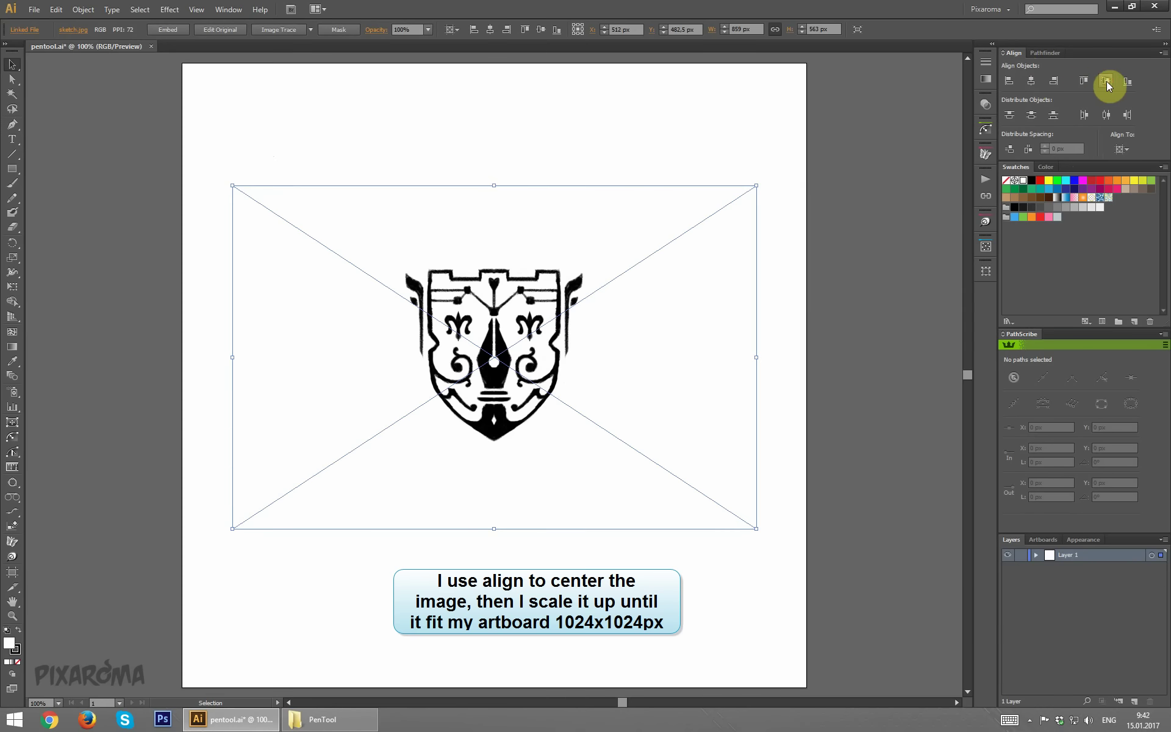
click(1106, 81)
Step: Scale the sketch to about 1974 px wide to fill the artboard, nudging it down slightly
key(ctrl+minus)
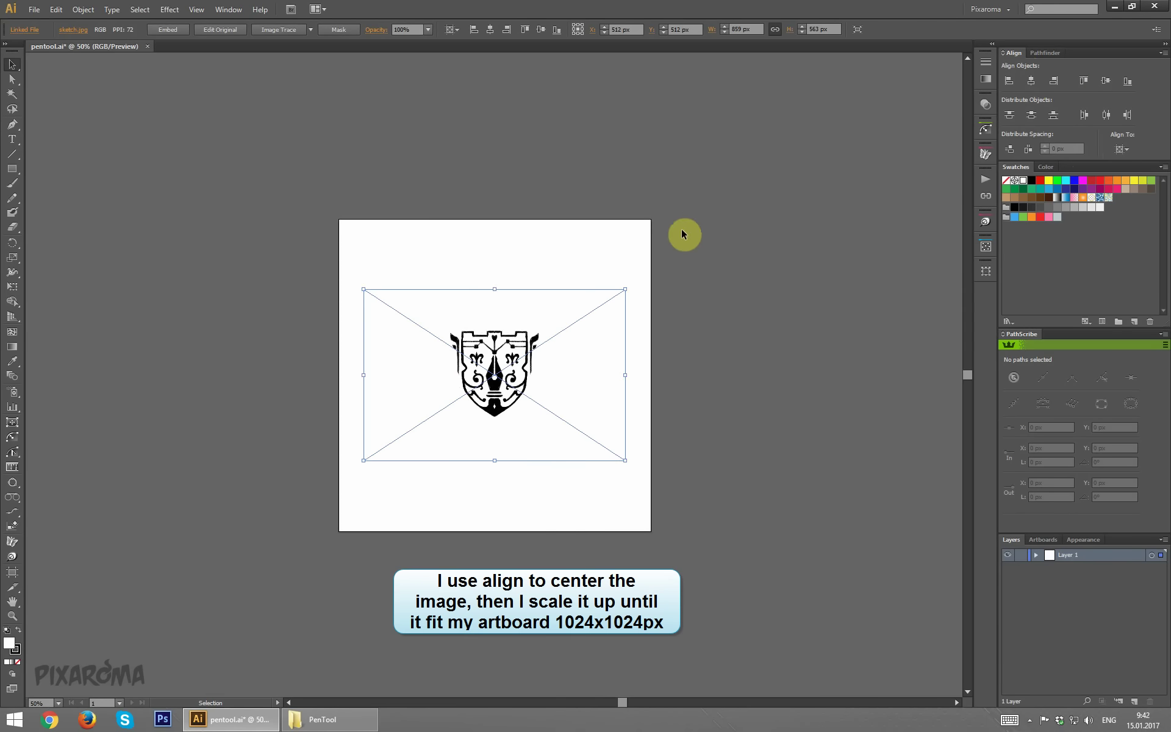
mouse_move(625, 290)
mouse_down()
mouse_move(724, 189)
mouse_move(774, 162)
mouse_up()
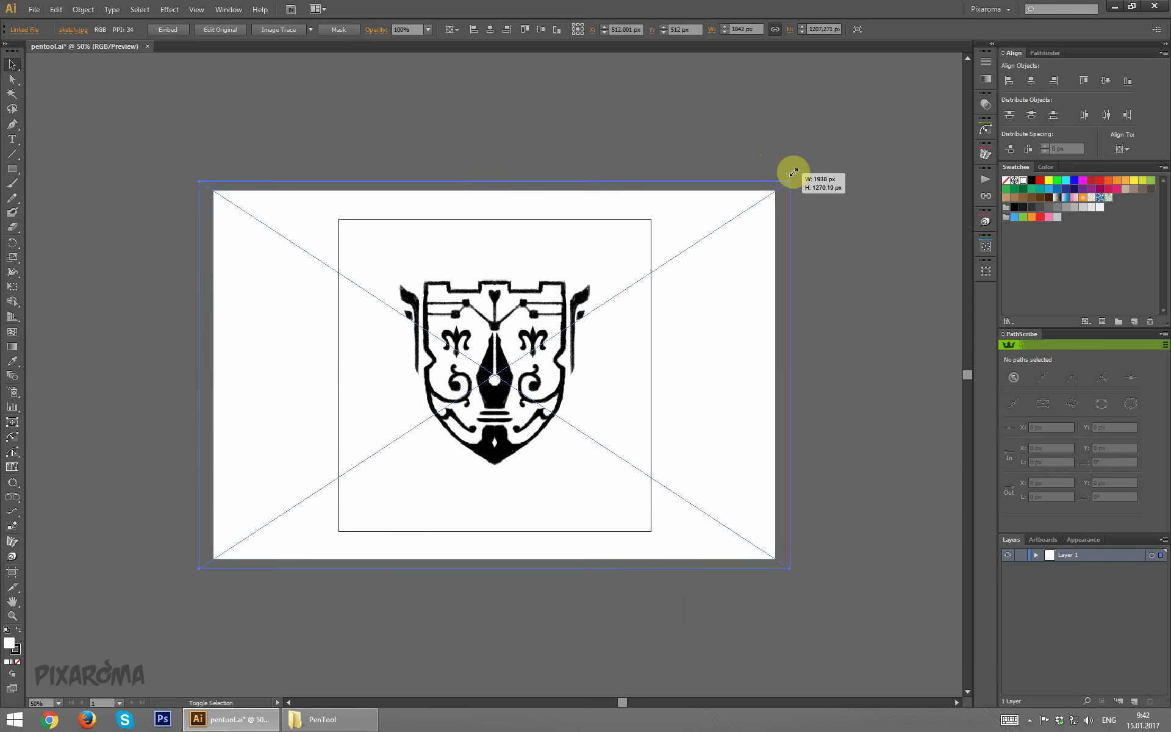
drag(776, 195, 796, 177)
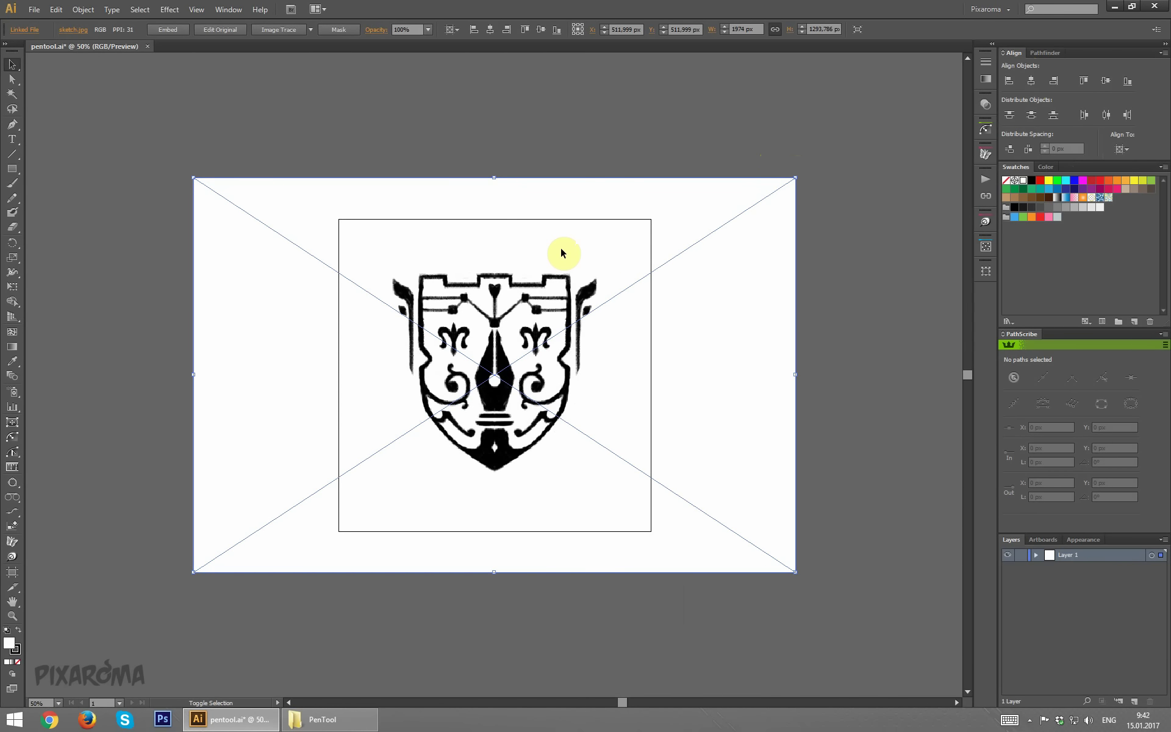
key(Down)
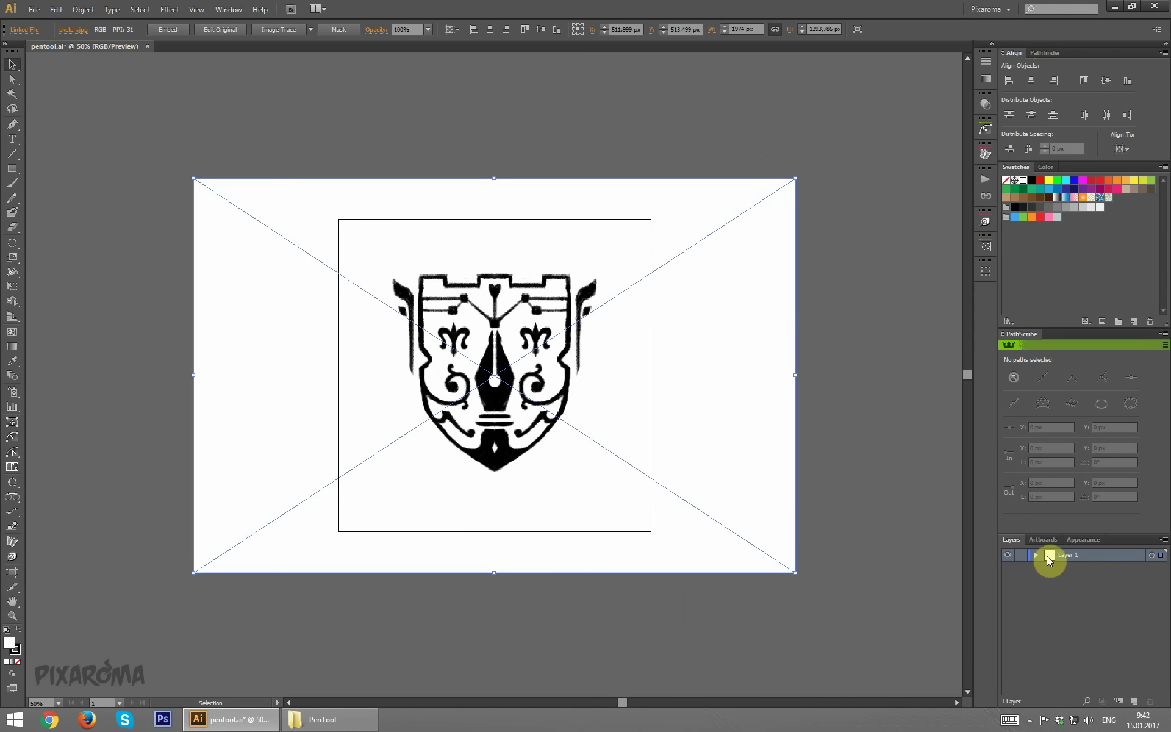
Step: Turn Layer 1 into a dimmed template layer
double_click(1047, 555)
click(622, 400)
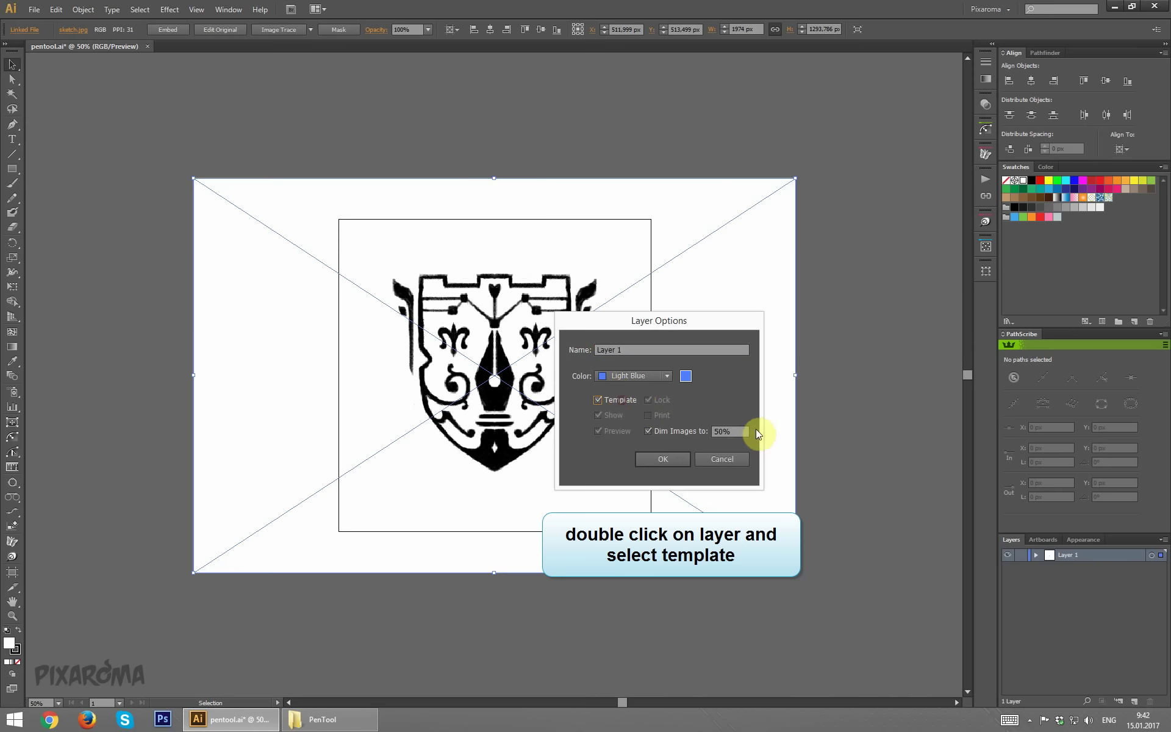
key(Return)
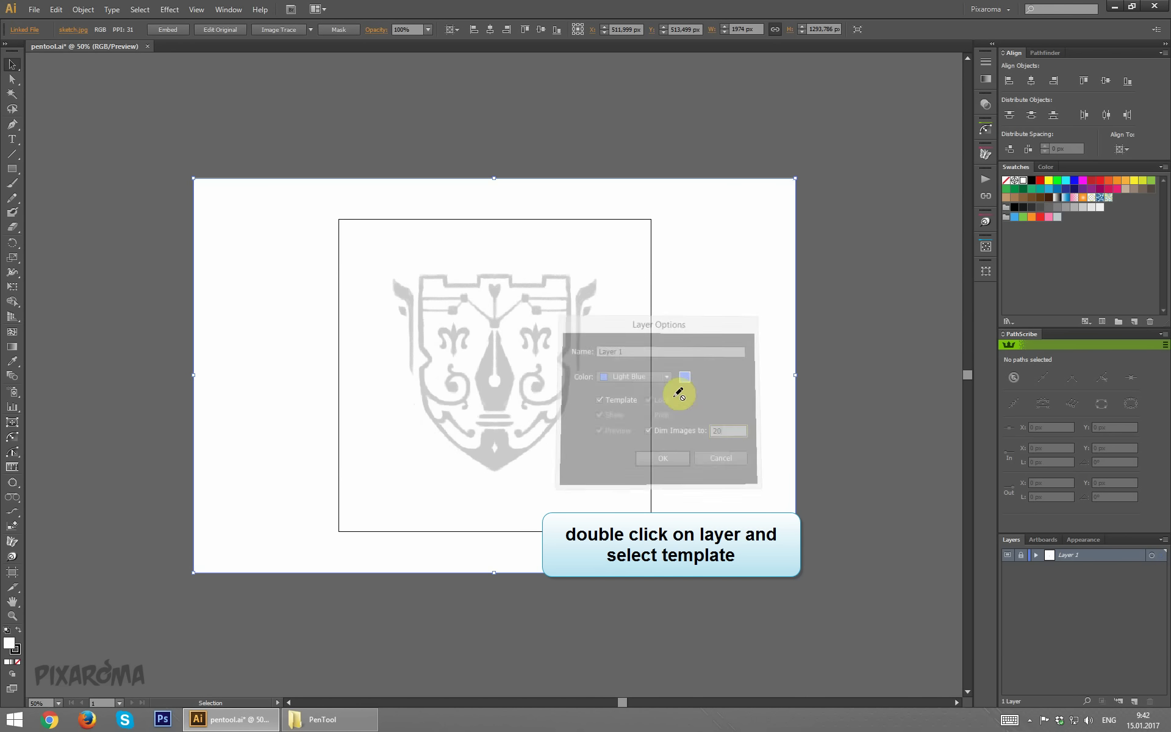
Step: Add a new Layer 2 above the template and zoom in
click(1135, 702)
key(ctrl+plus)
key(ctrl+plus)
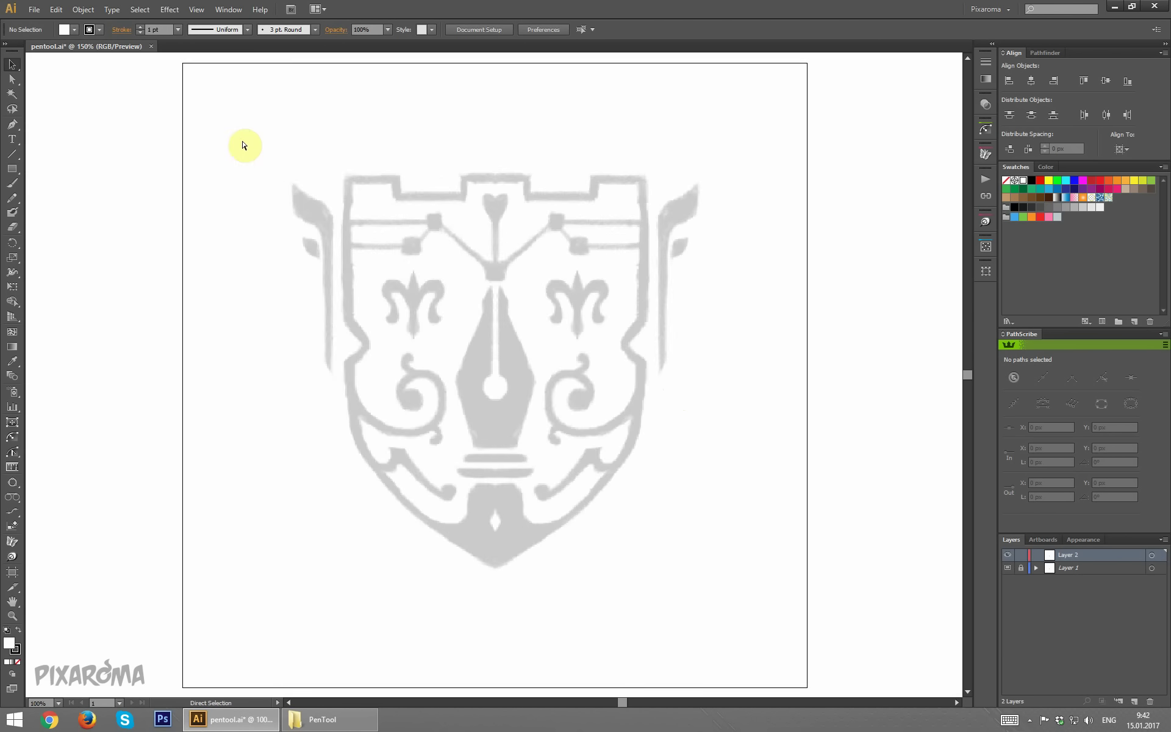
key(ctrl+plus)
Step: With no fill and black stroke, pen a straight line across the shield's top
scroll(240, 144, up, 2)
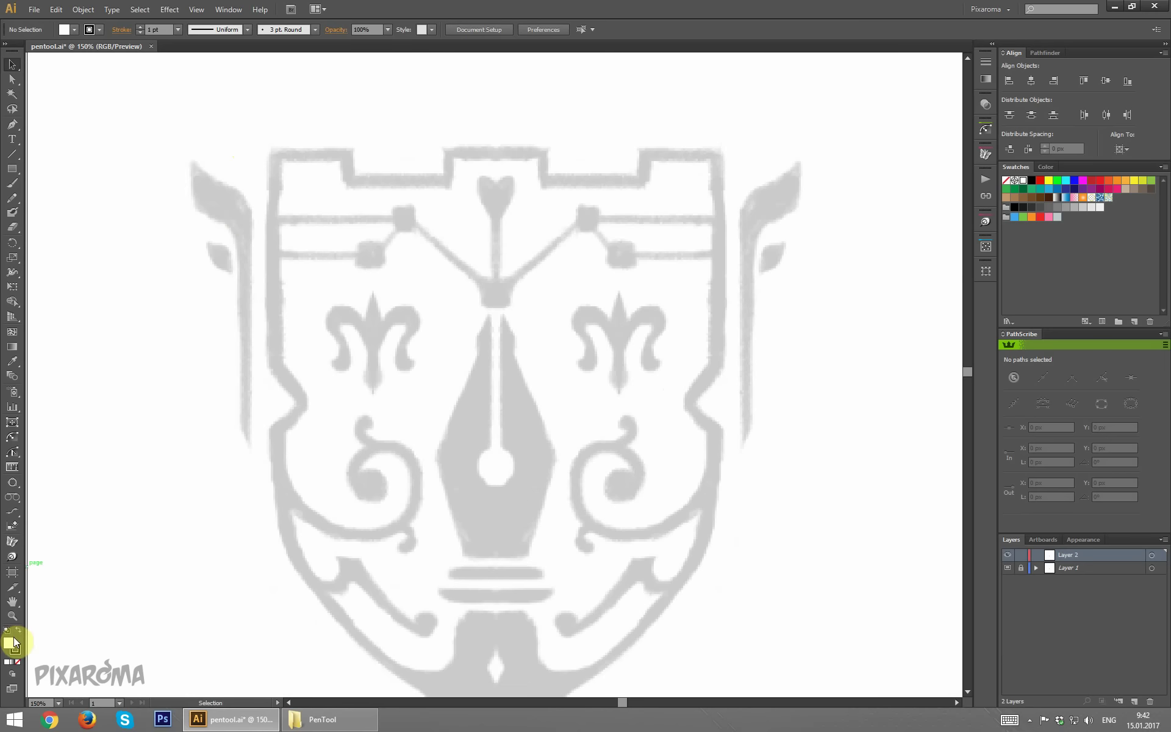
click(18, 663)
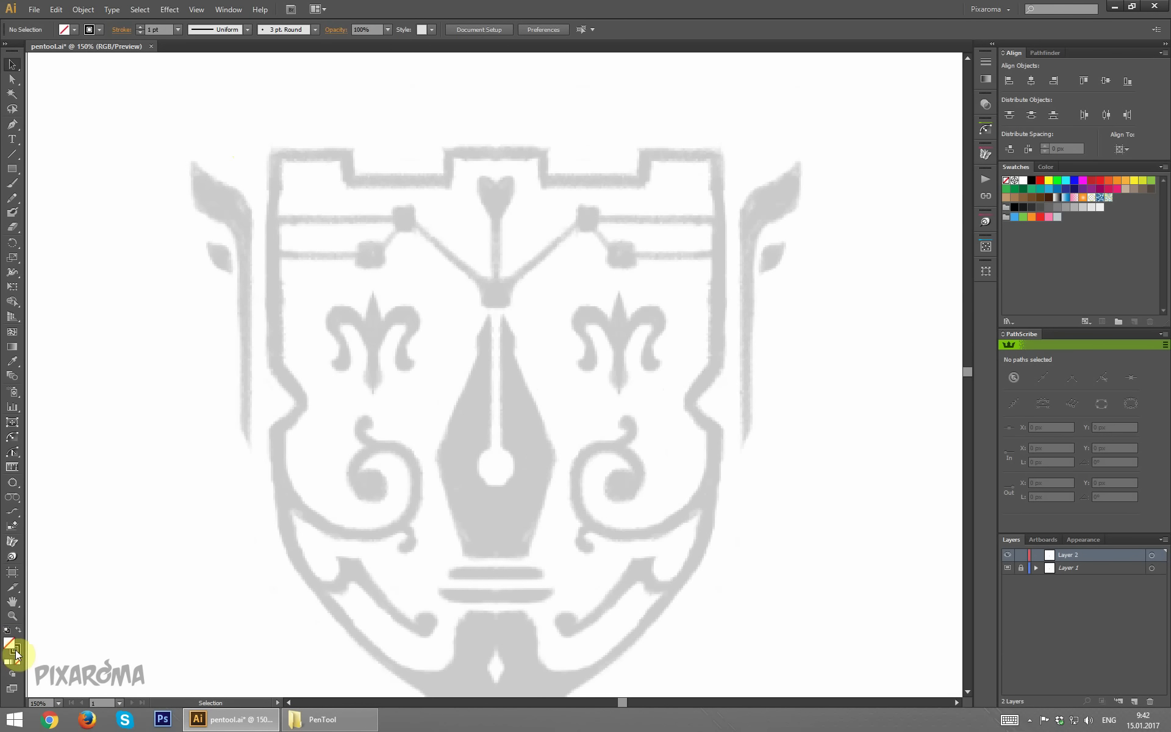
click(15, 652)
click(12, 124)
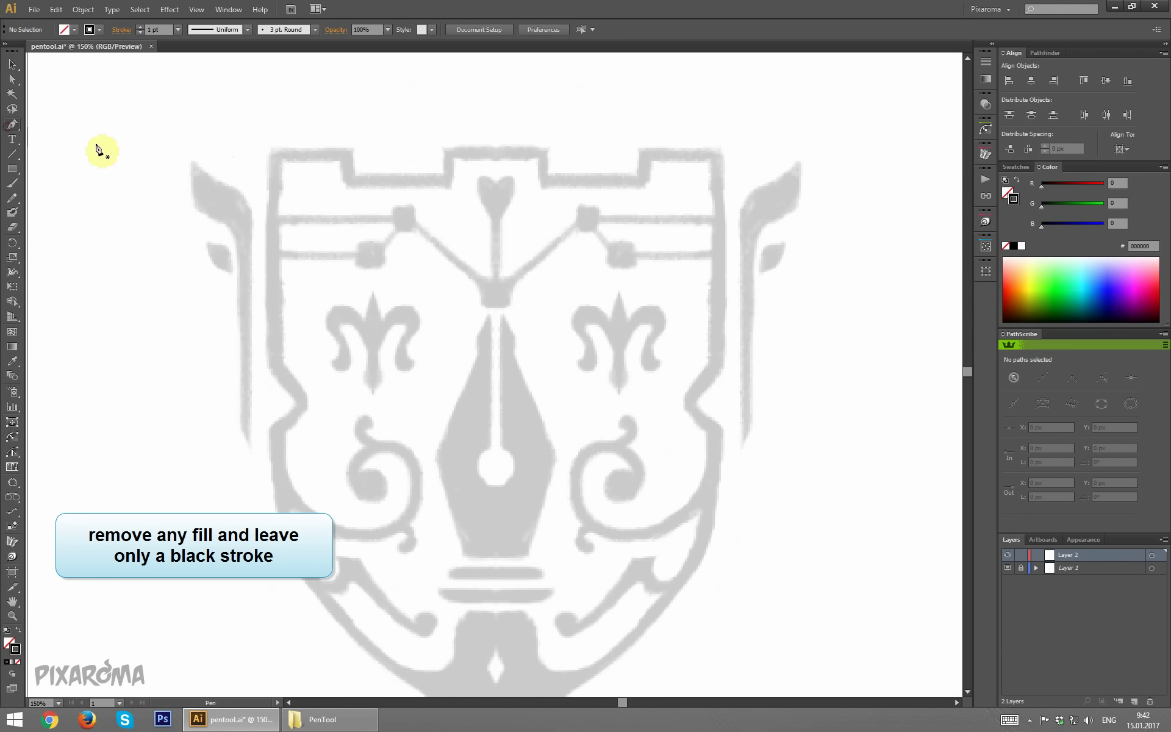
click(464, 151)
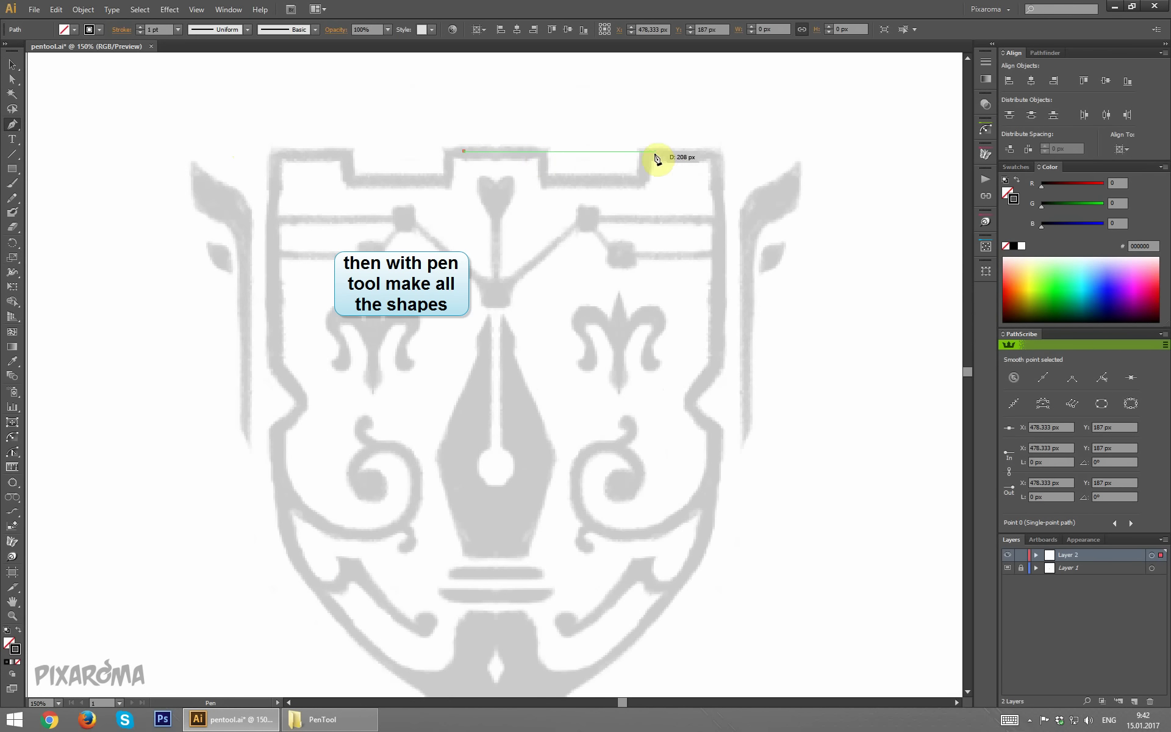
click(715, 152)
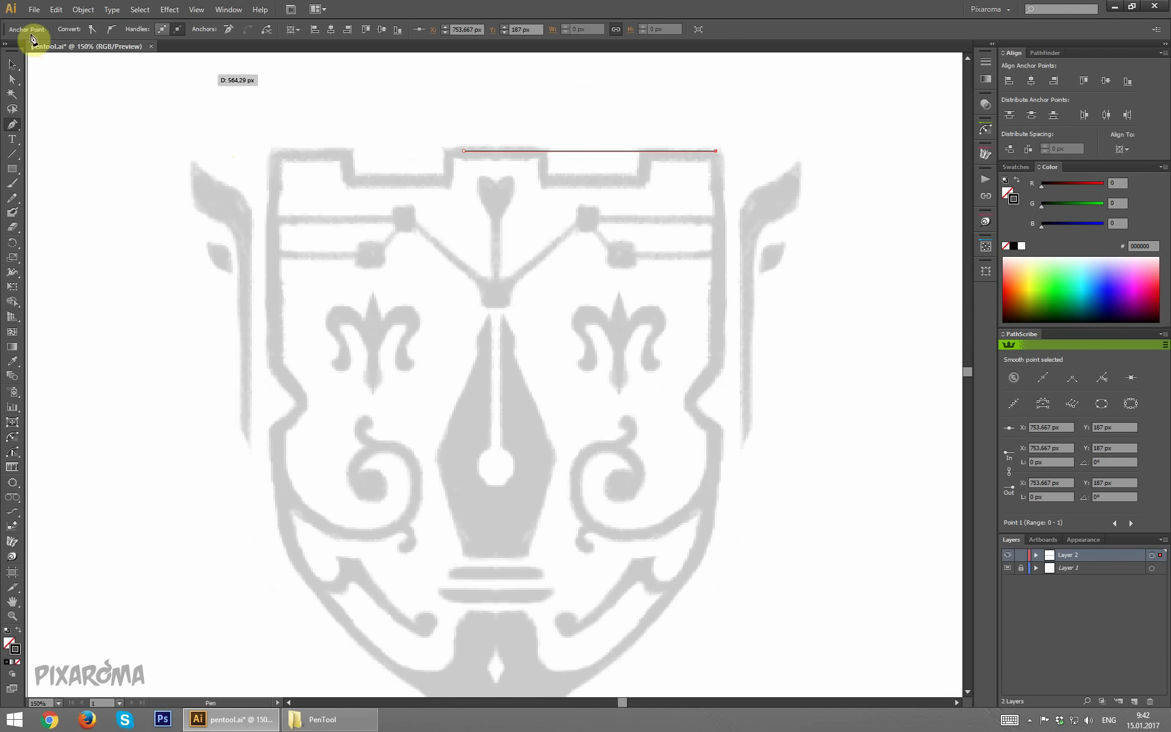
Step: Set the line's stroke weight to 12 pt
click(981, 65)
click(877, 66)
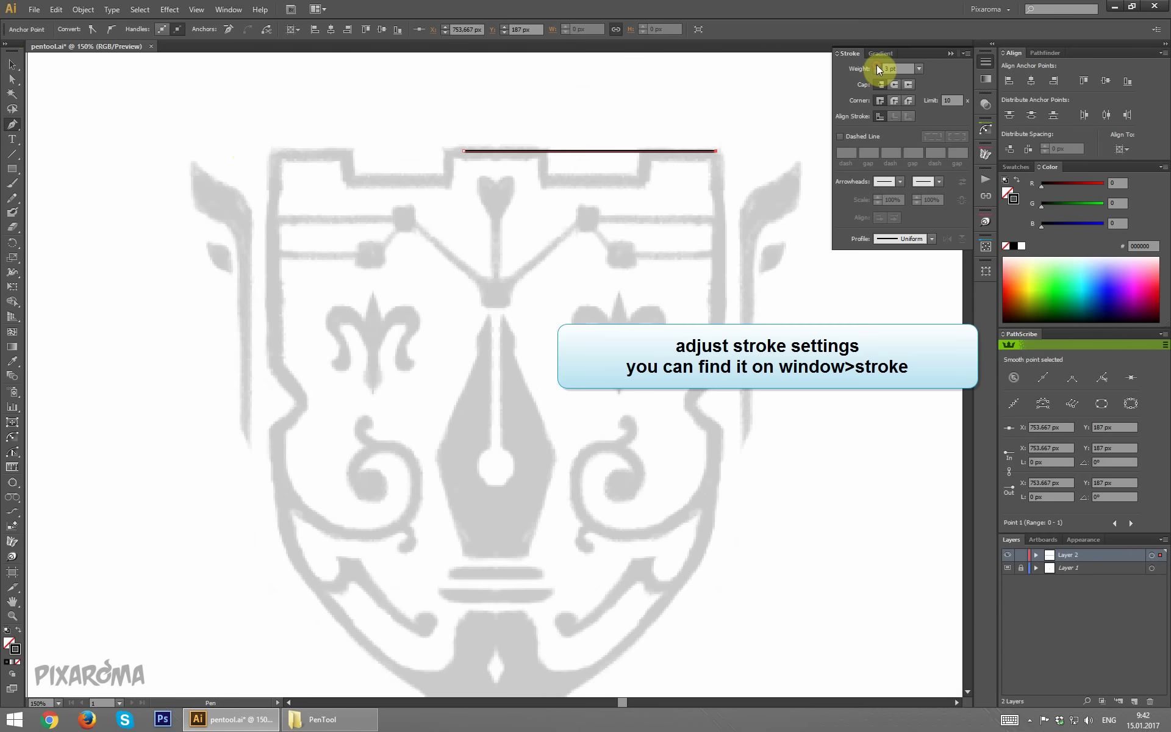
click(876, 65)
click(876, 65)
click(877, 65)
click(877, 66)
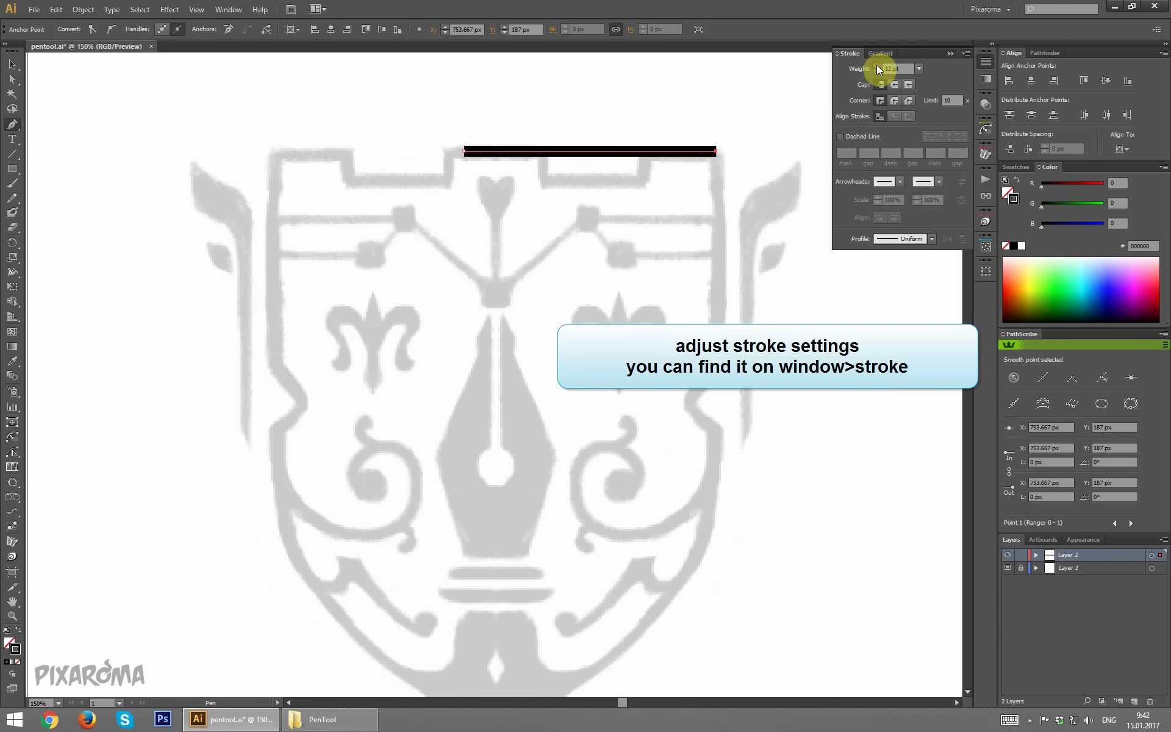
scroll(718, 169, down, 1)
scroll(718, 169, down, 2)
key(ctrl+minus)
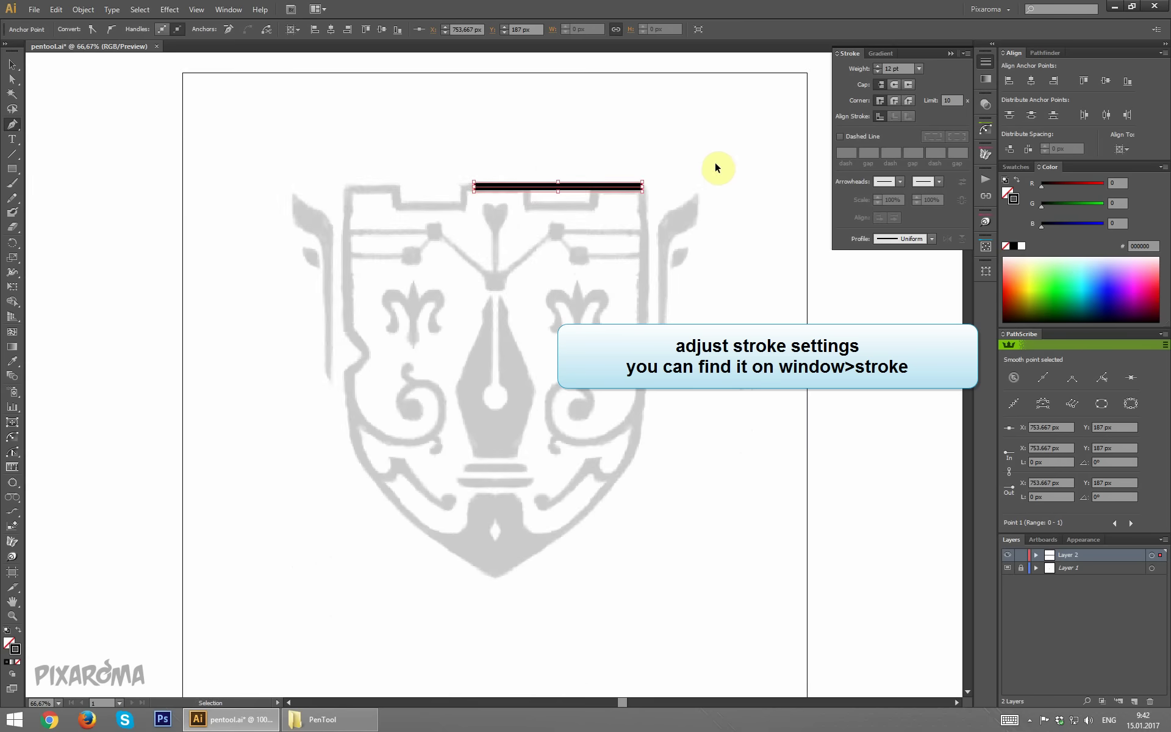
key(ctrl+minus)
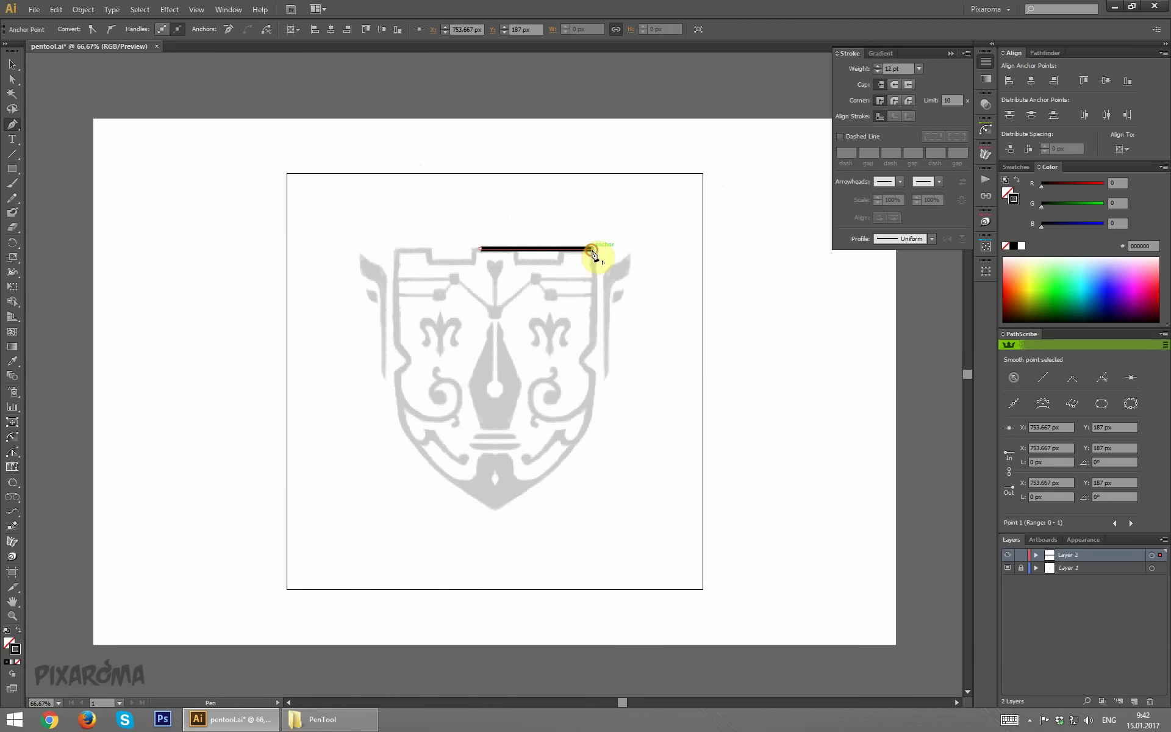
Step: Continue the path down the right side, curve it toward the bottom tip, and refine the curve
click(592, 250)
drag(592, 374, 592, 409)
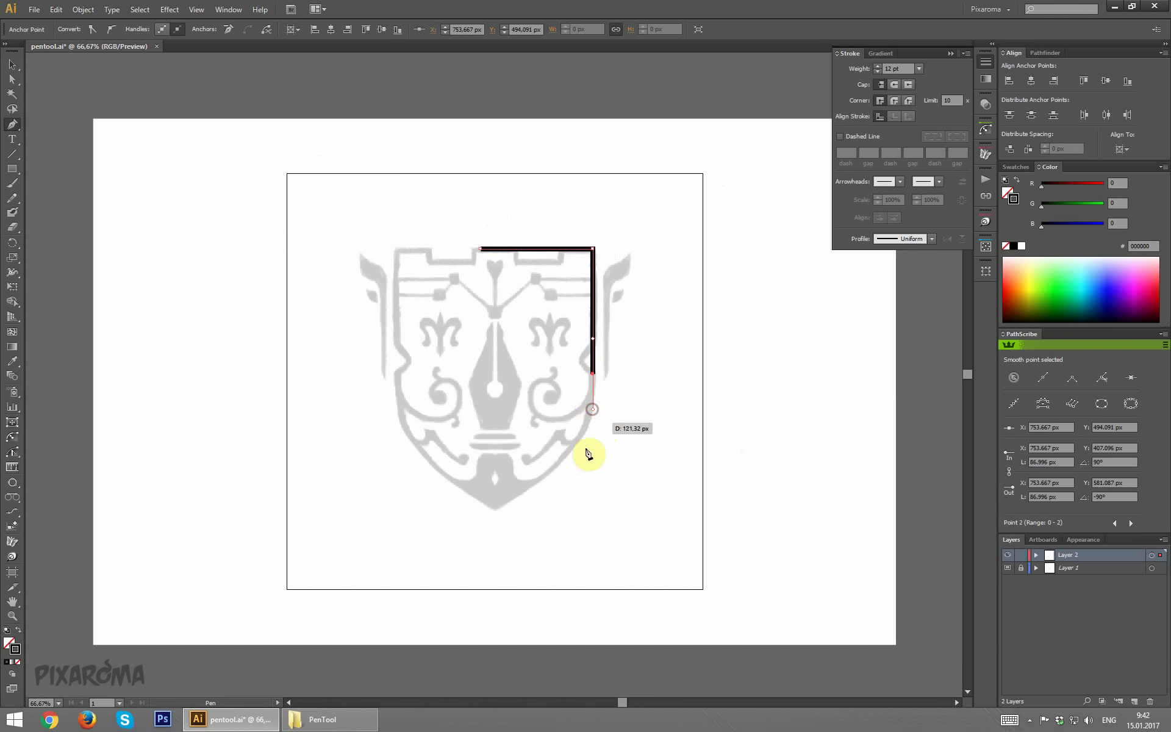
drag(450, 547, 290, 657)
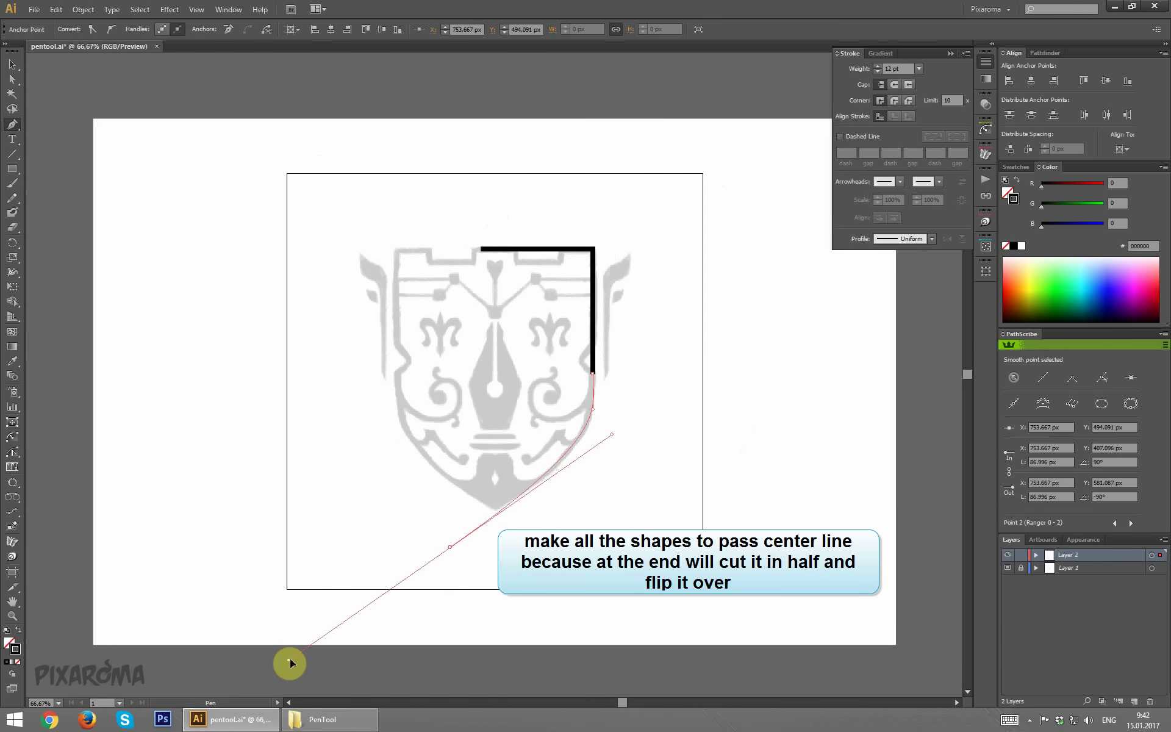
click(12, 80)
mouse_move(291, 484)
mouse_down()
mouse_move(451, 553)
mouse_move(454, 543)
mouse_up()
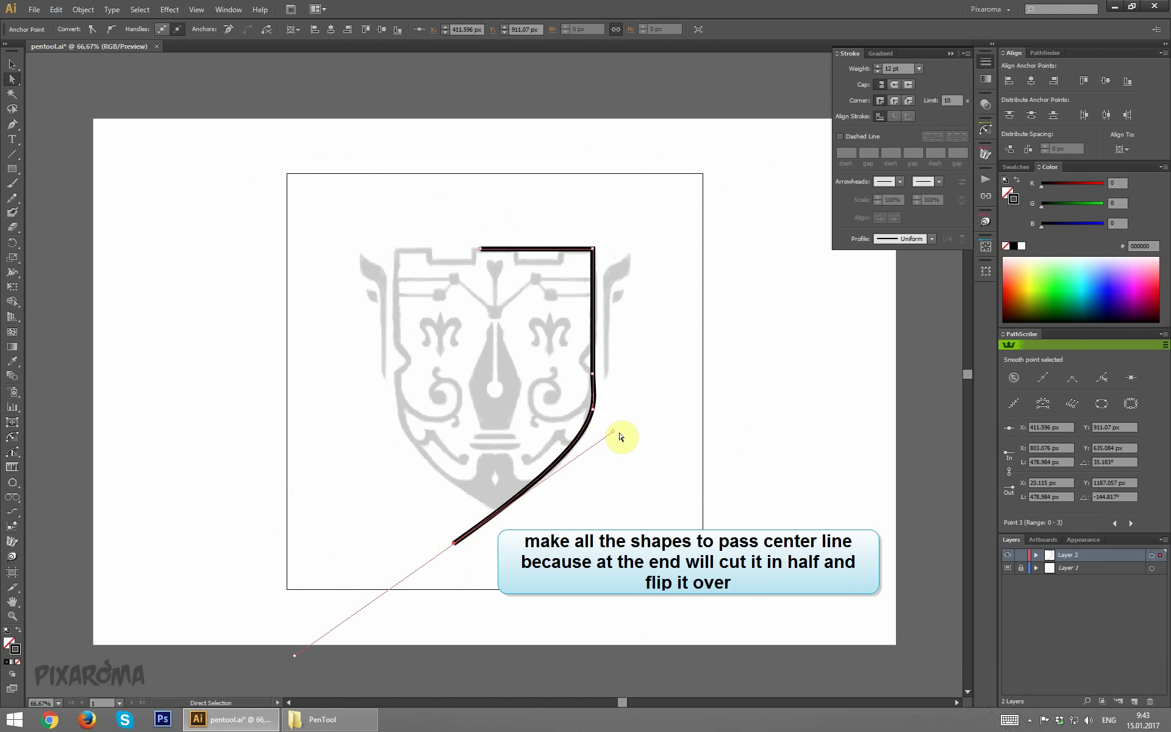
drag(613, 431, 605, 445)
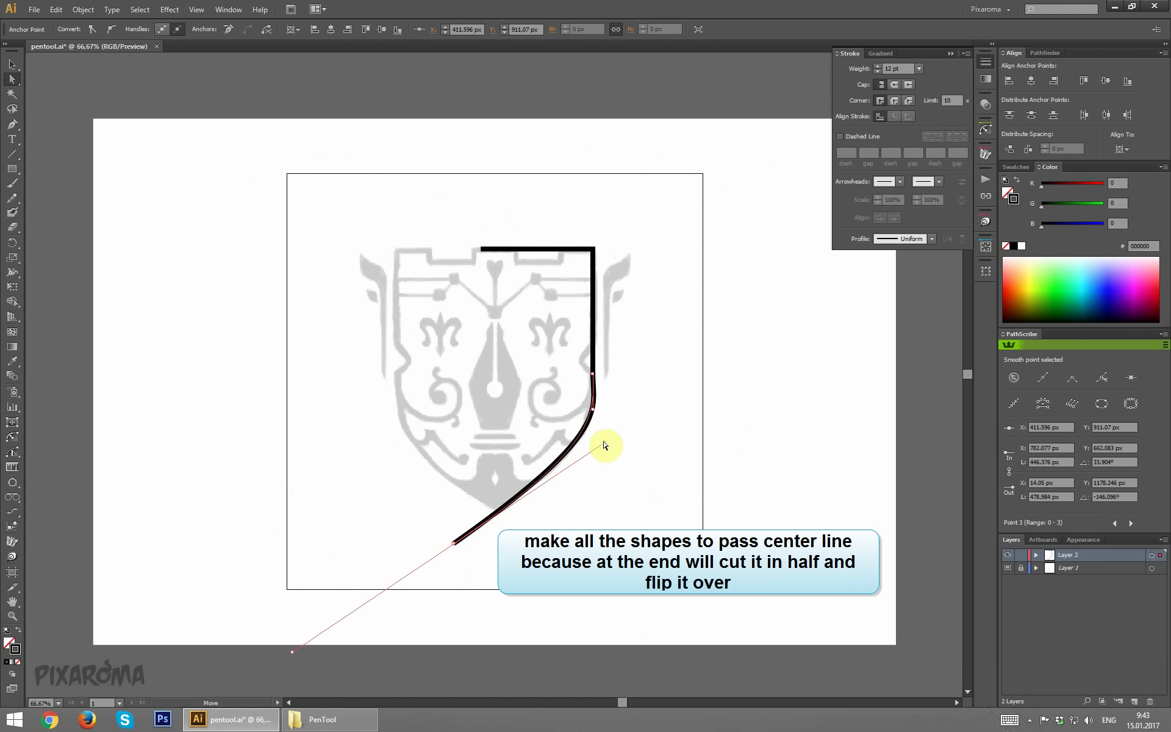
click(659, 346)
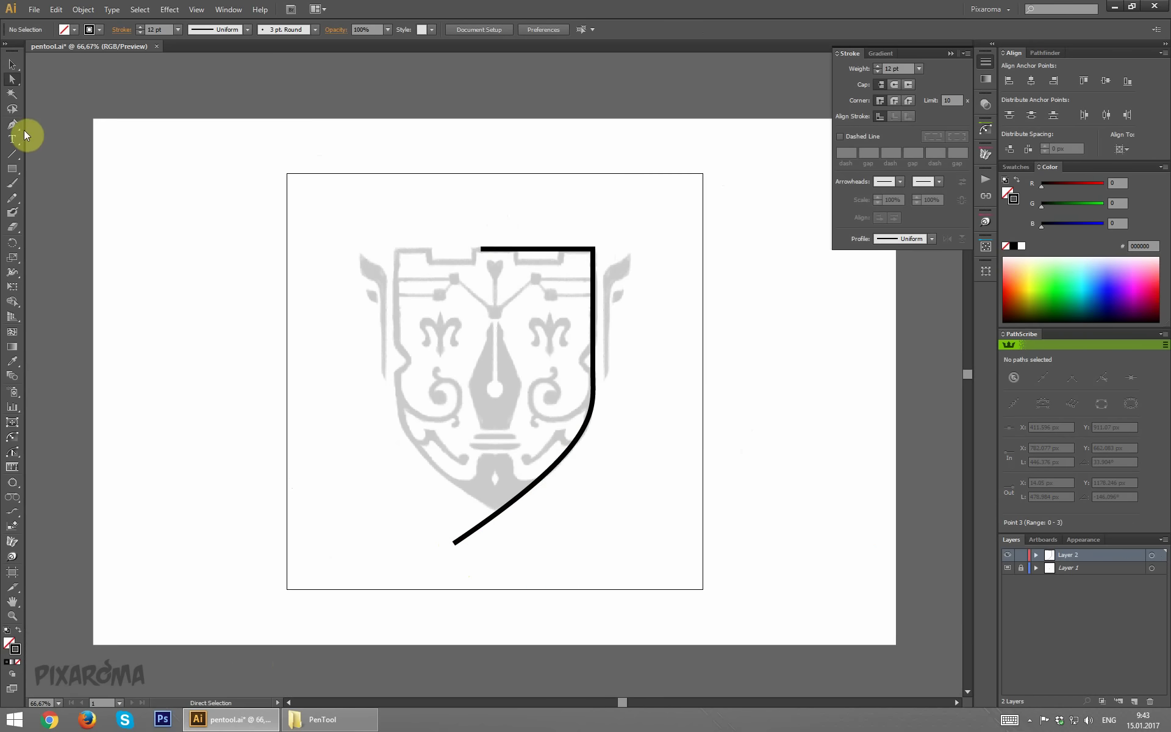
Step: Trim the outline to the right half using a rectangle with Pathfinder Unite, then Intersect
click(12, 169)
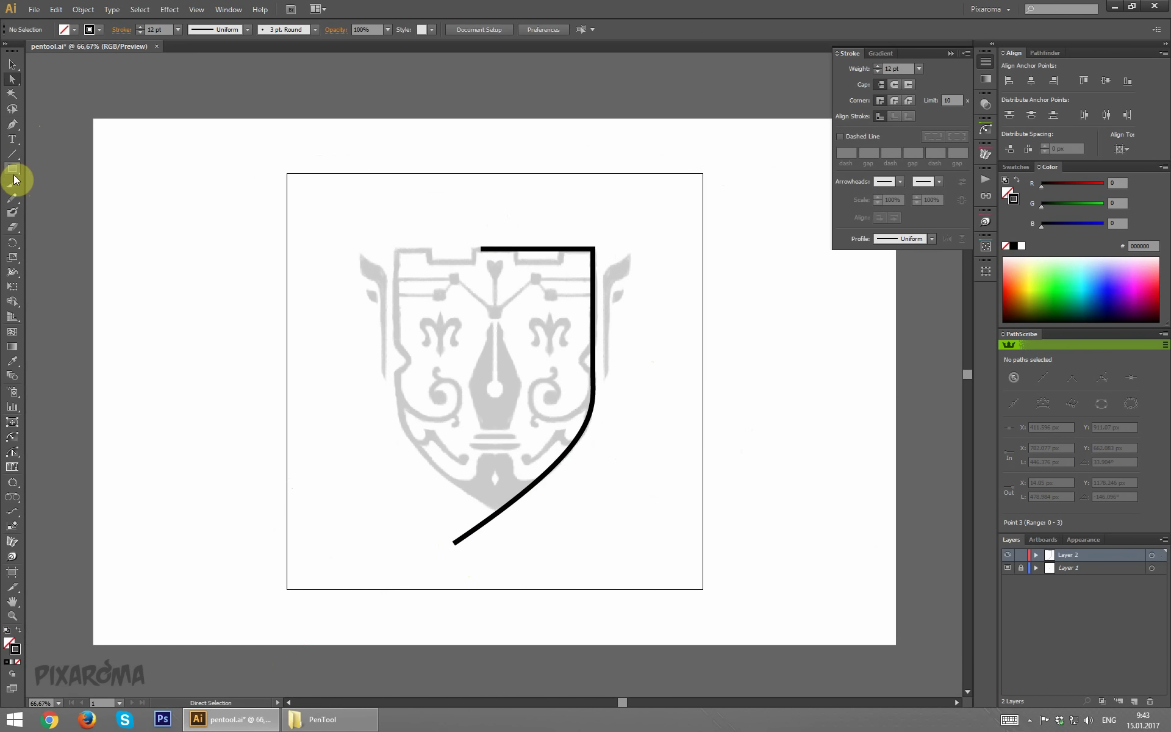
mouse_move(260, 121)
mouse_down()
mouse_move(461, 570)
mouse_move(484, 585)
mouse_up()
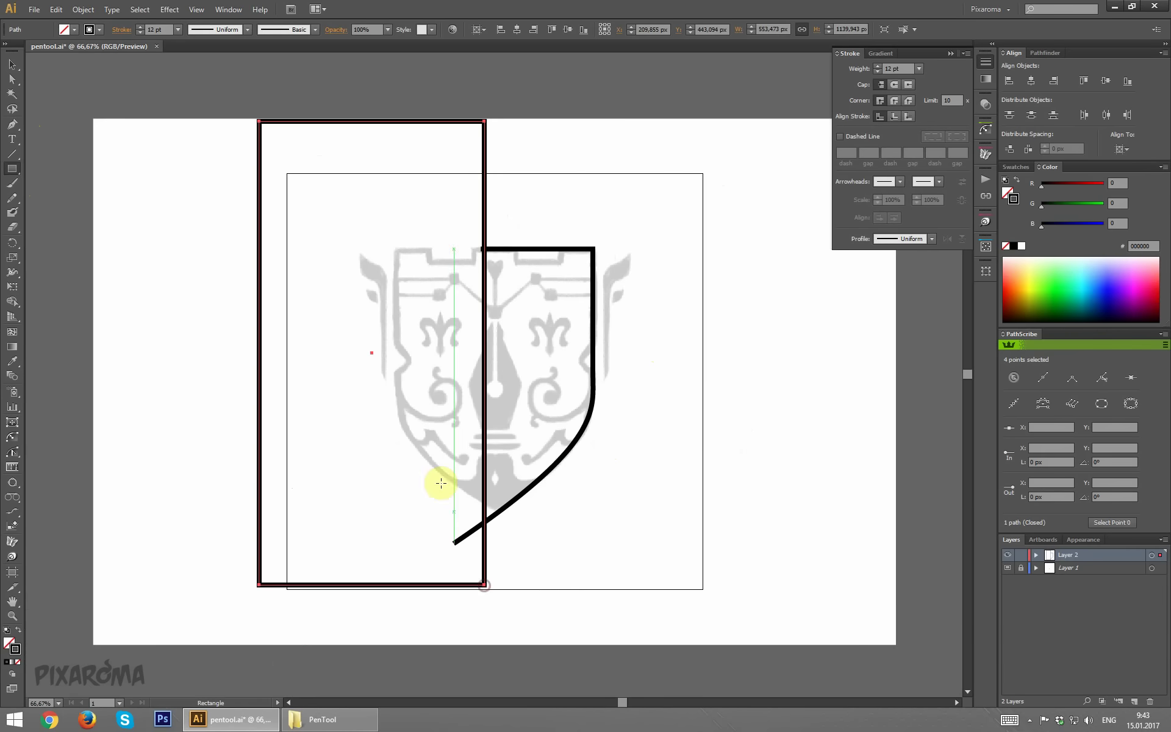
click(12, 64)
drag(157, 154, 639, 487)
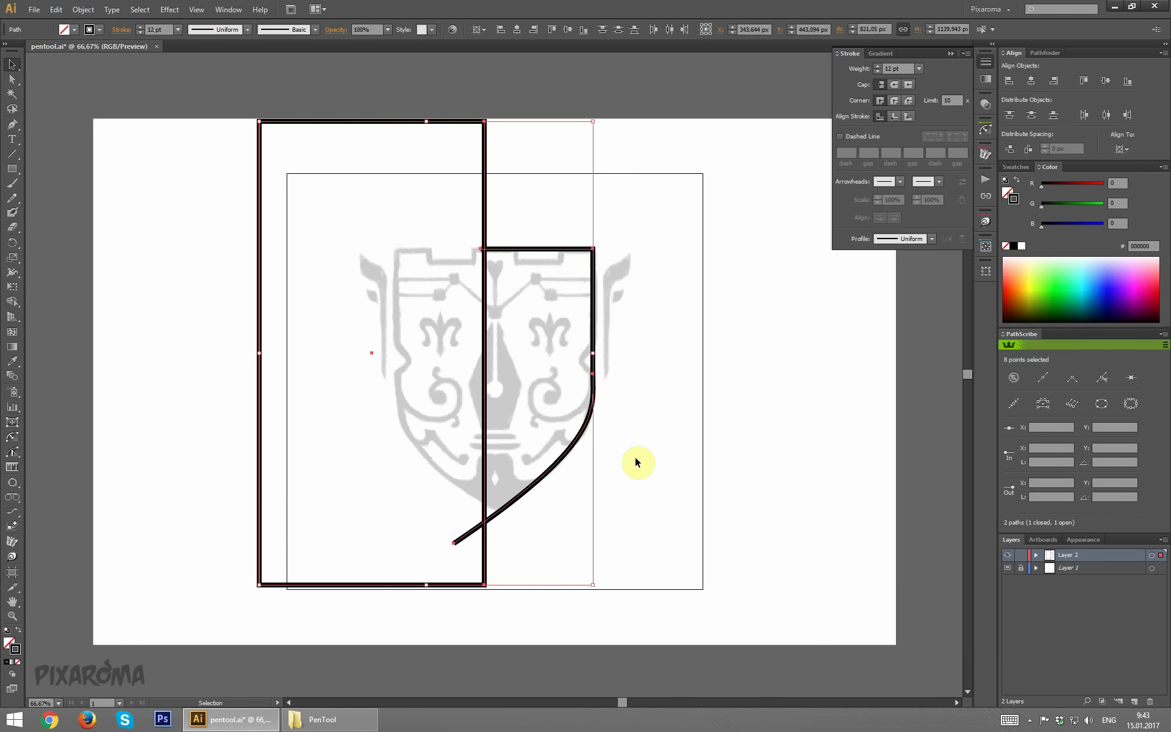
click(1050, 51)
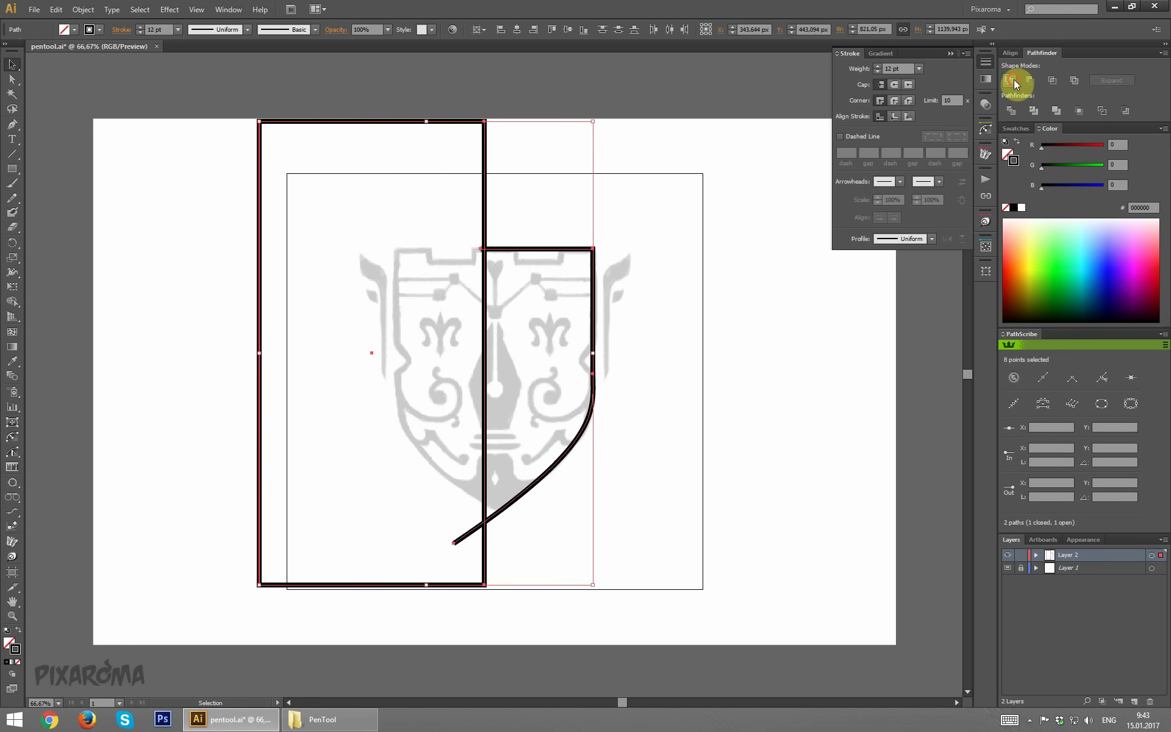
click(1010, 80)
click(1052, 78)
click(677, 439)
Step: Subtract a small rectangle from the top edge with Pathfinder Minus Front
click(11, 169)
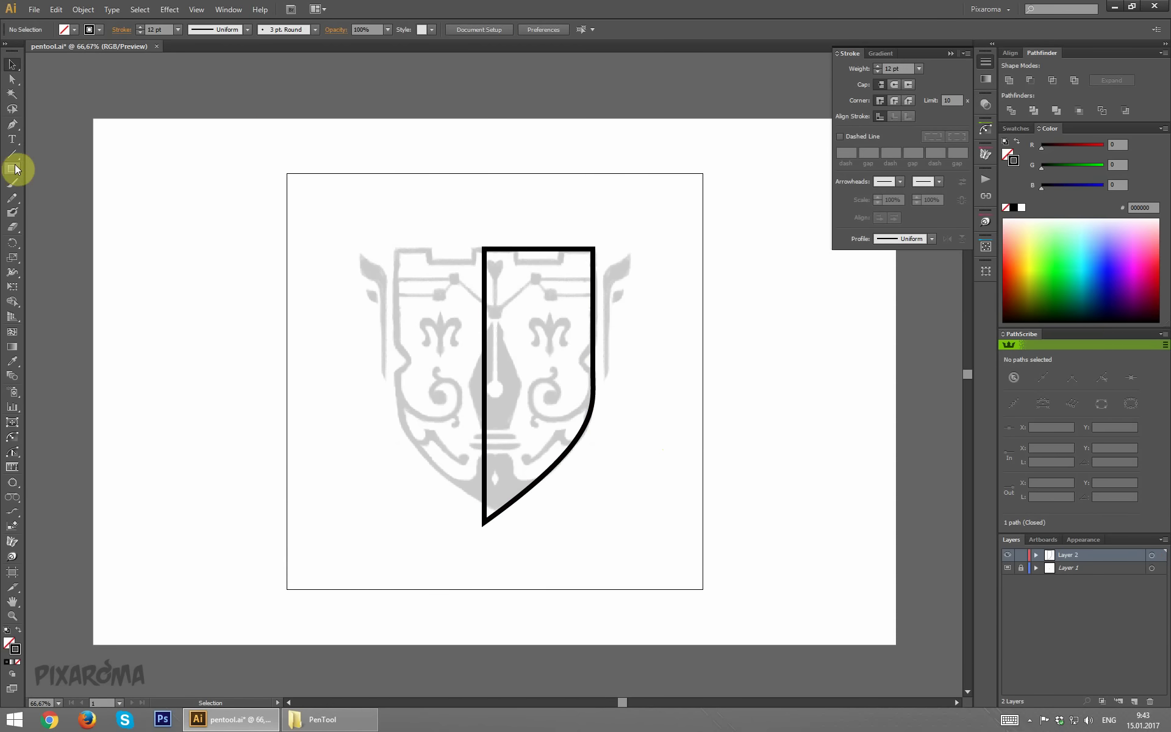
drag(515, 225, 561, 261)
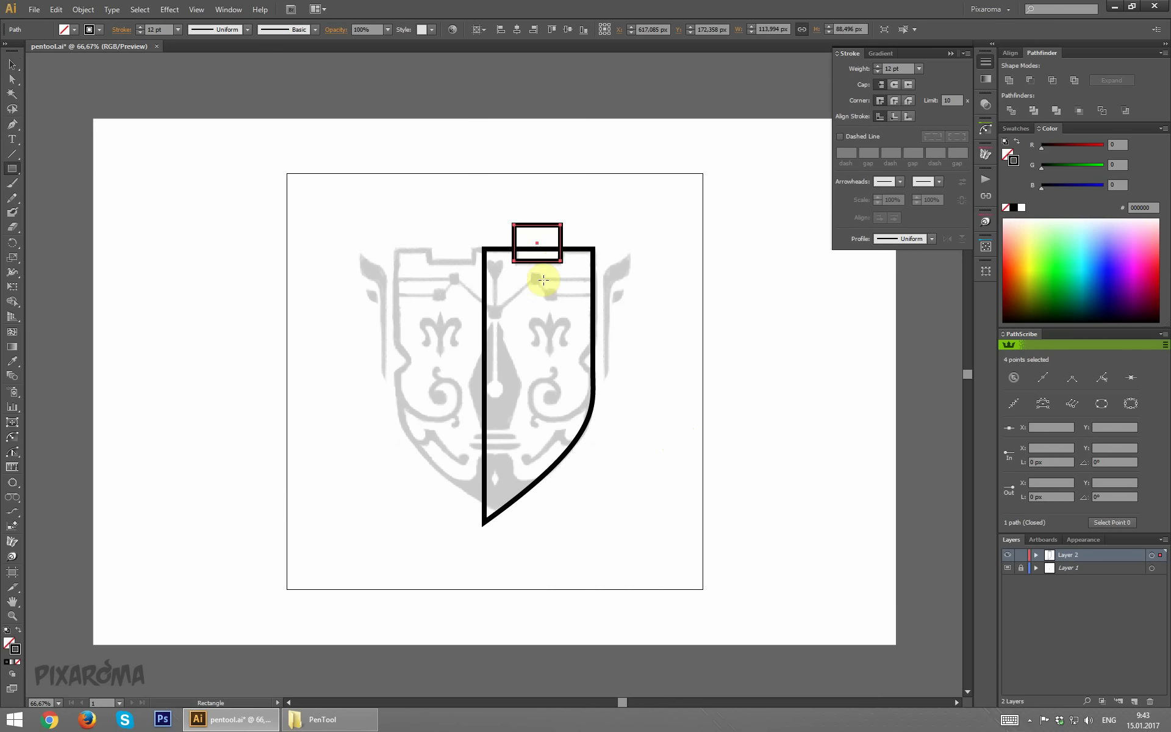
click(12, 64)
drag(400, 177, 668, 476)
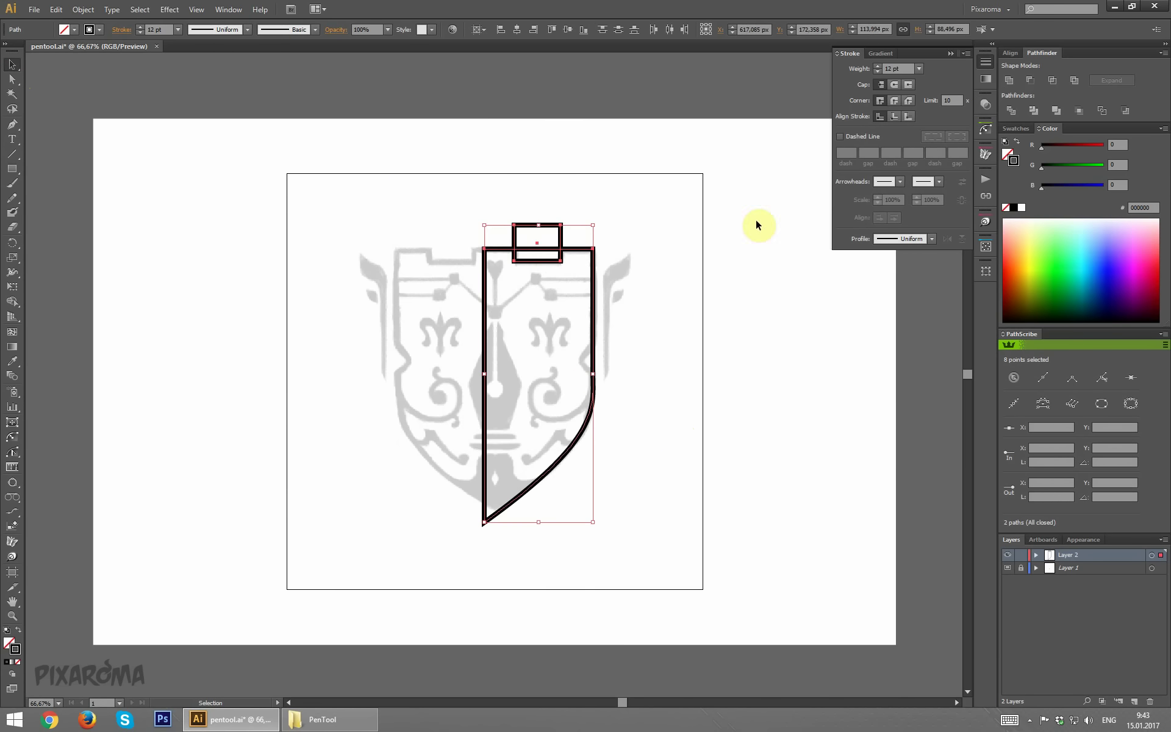
click(1030, 81)
key(ctrl+1)
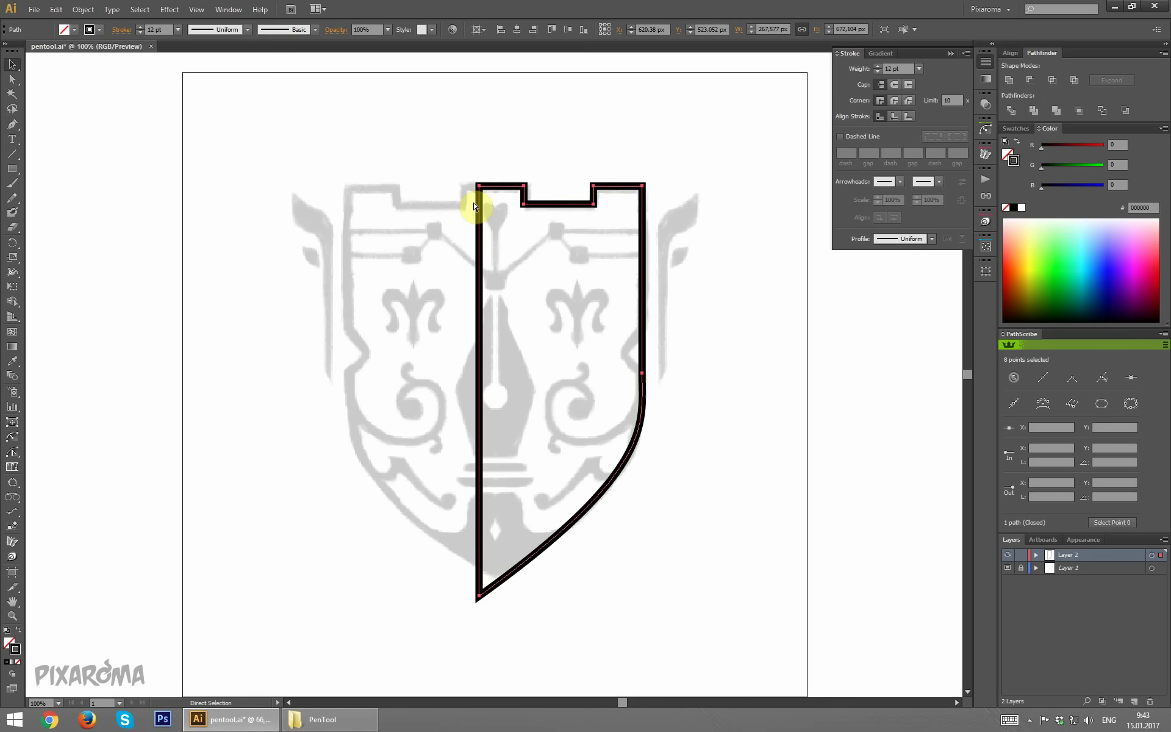
click(733, 269)
Step: Subtract a pen-drawn triangle from the right edge with Minus Front to form a V notch
click(12, 124)
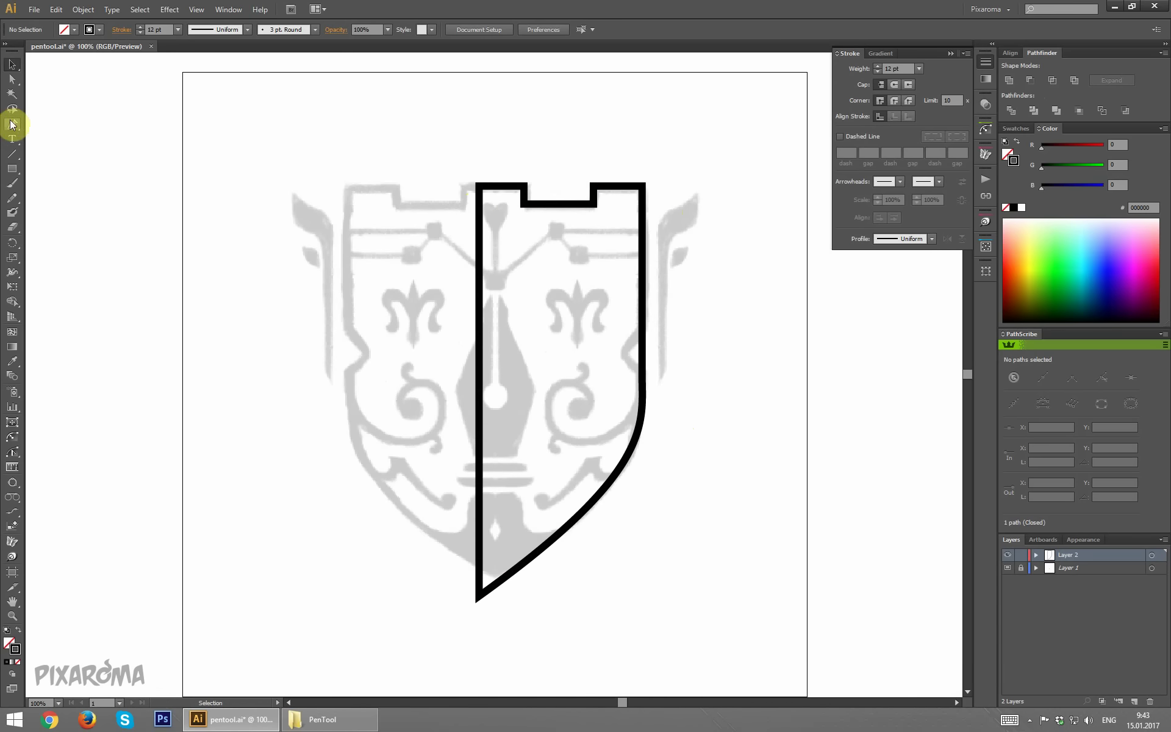
click(651, 319)
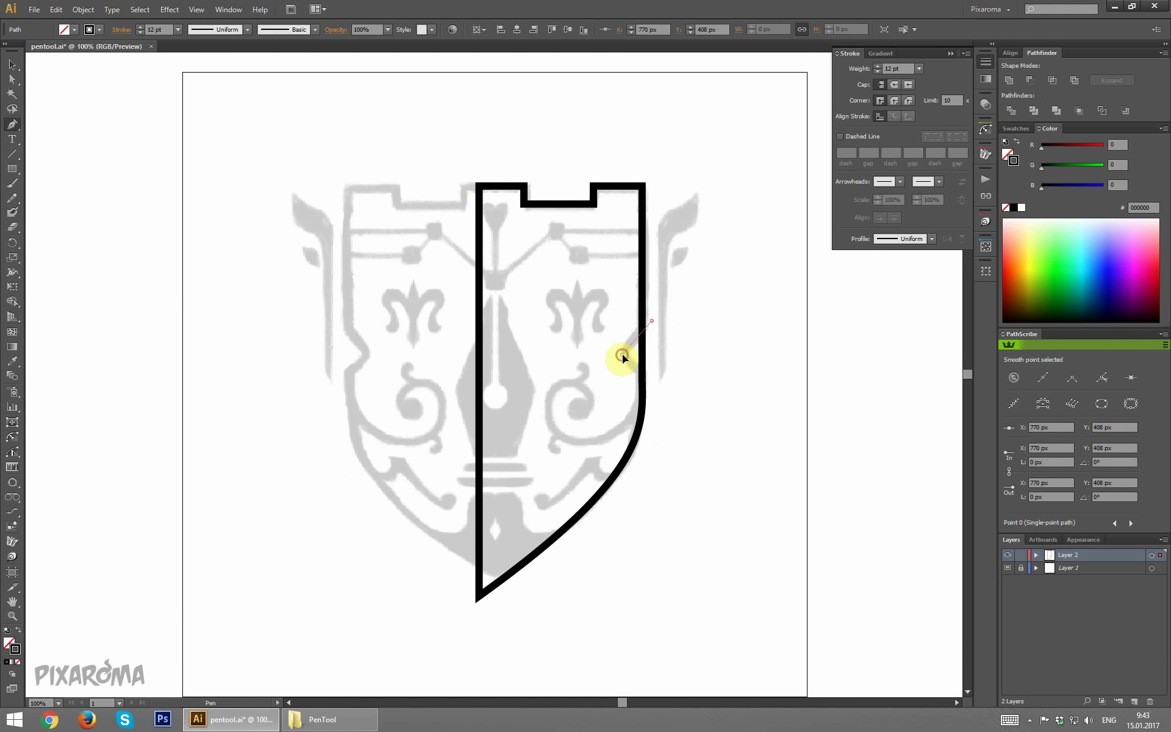
click(620, 354)
click(659, 383)
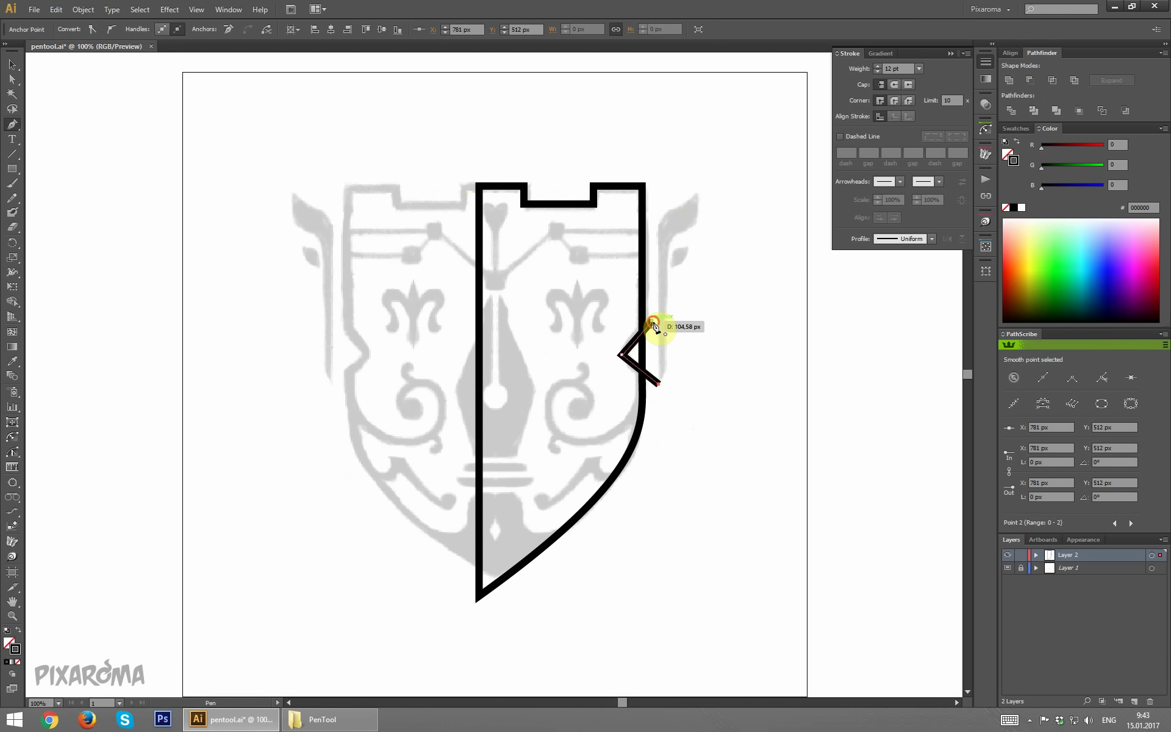
click(654, 325)
click(13, 64)
key(ctrl+a)
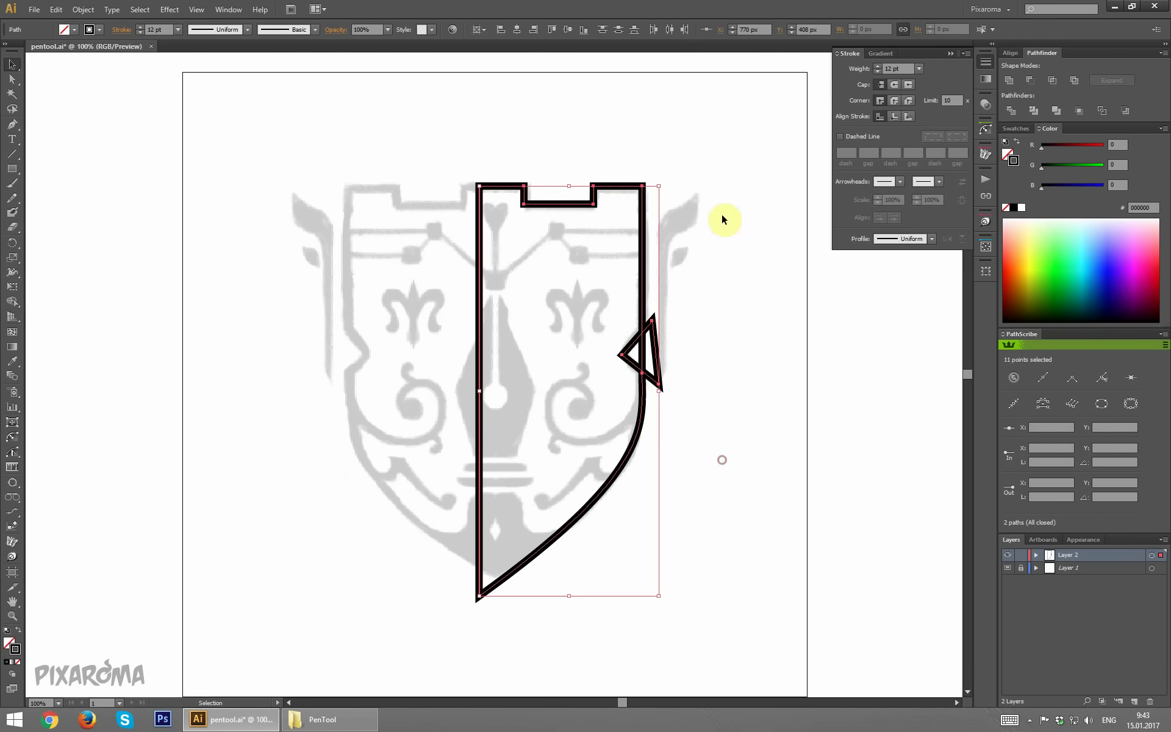
click(1029, 80)
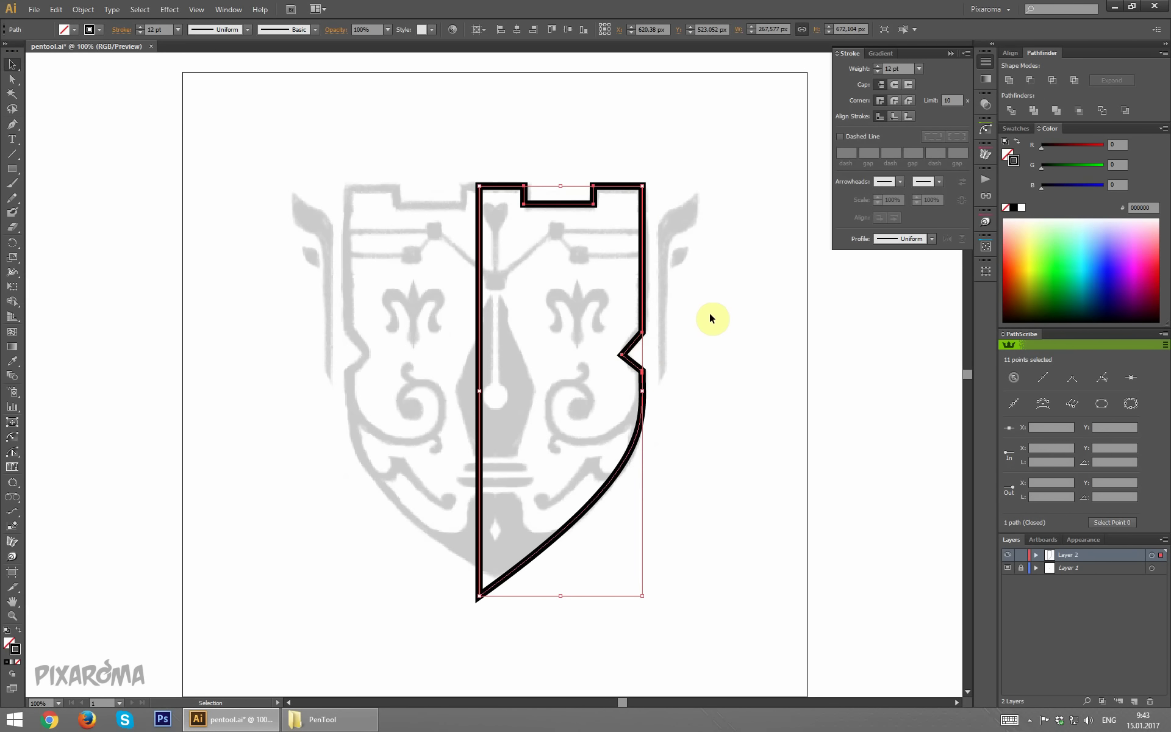
click(710, 313)
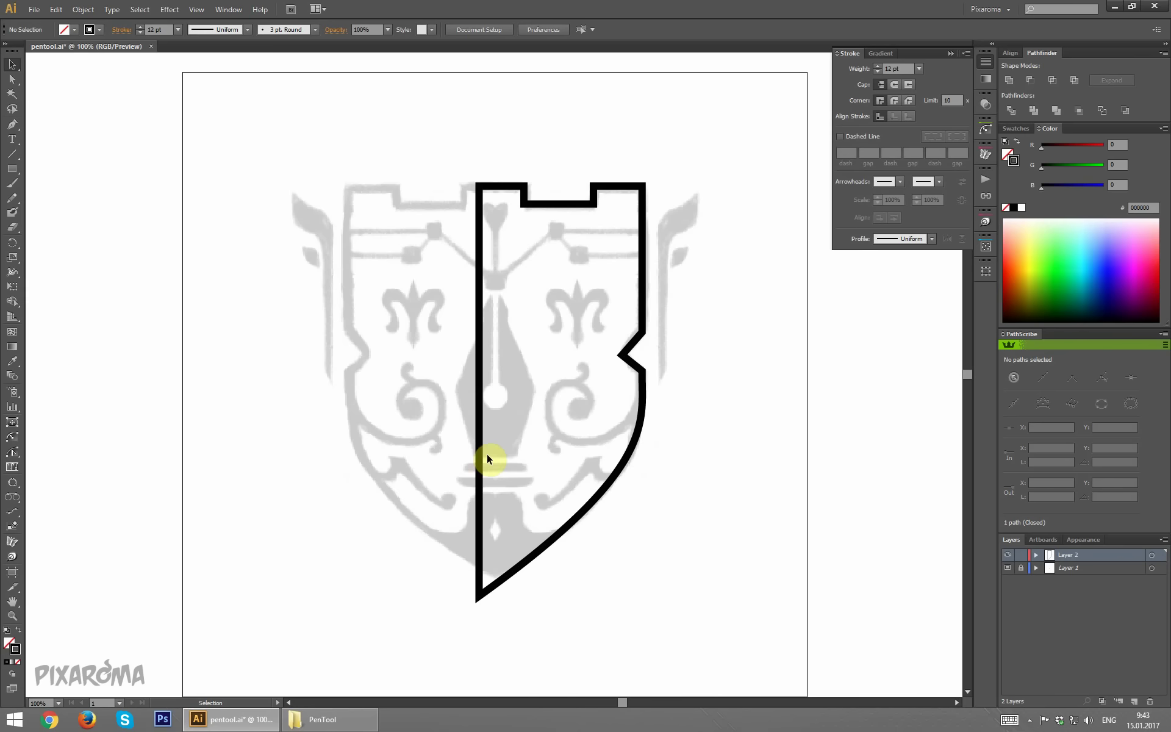
Step: Delete the straight centre-line segment so the top, right side and curve remain open
click(12, 79)
drag(345, 315, 516, 399)
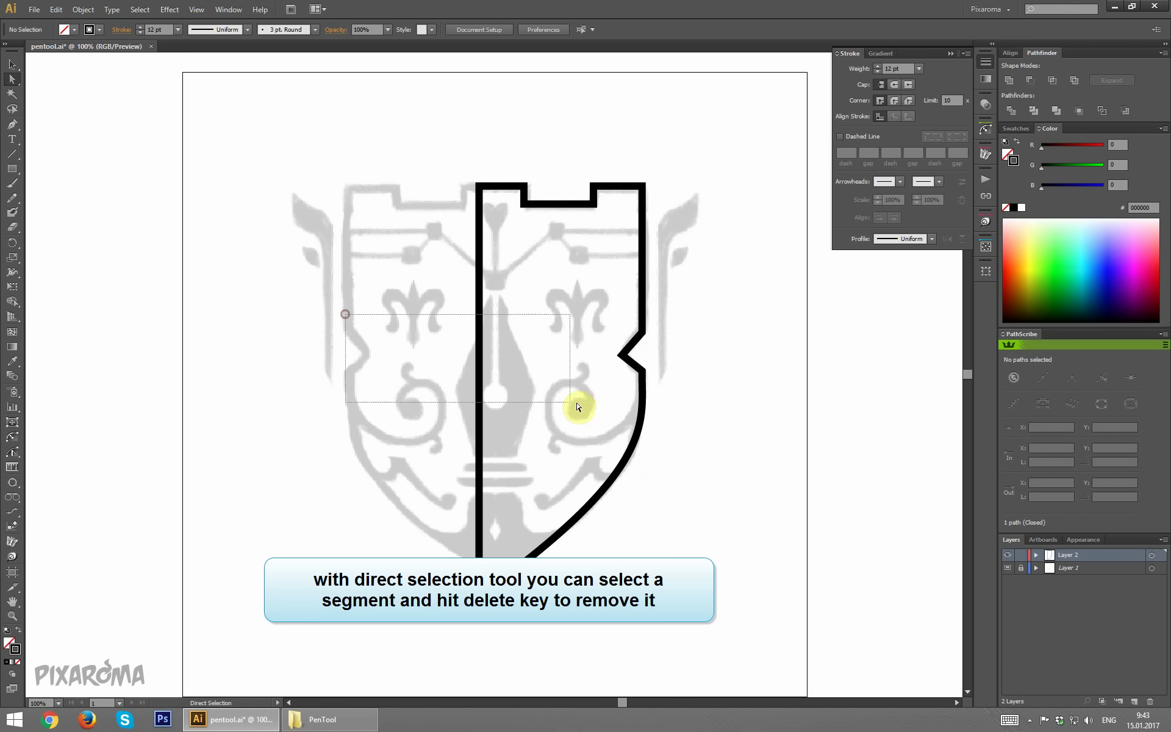
key(Delete)
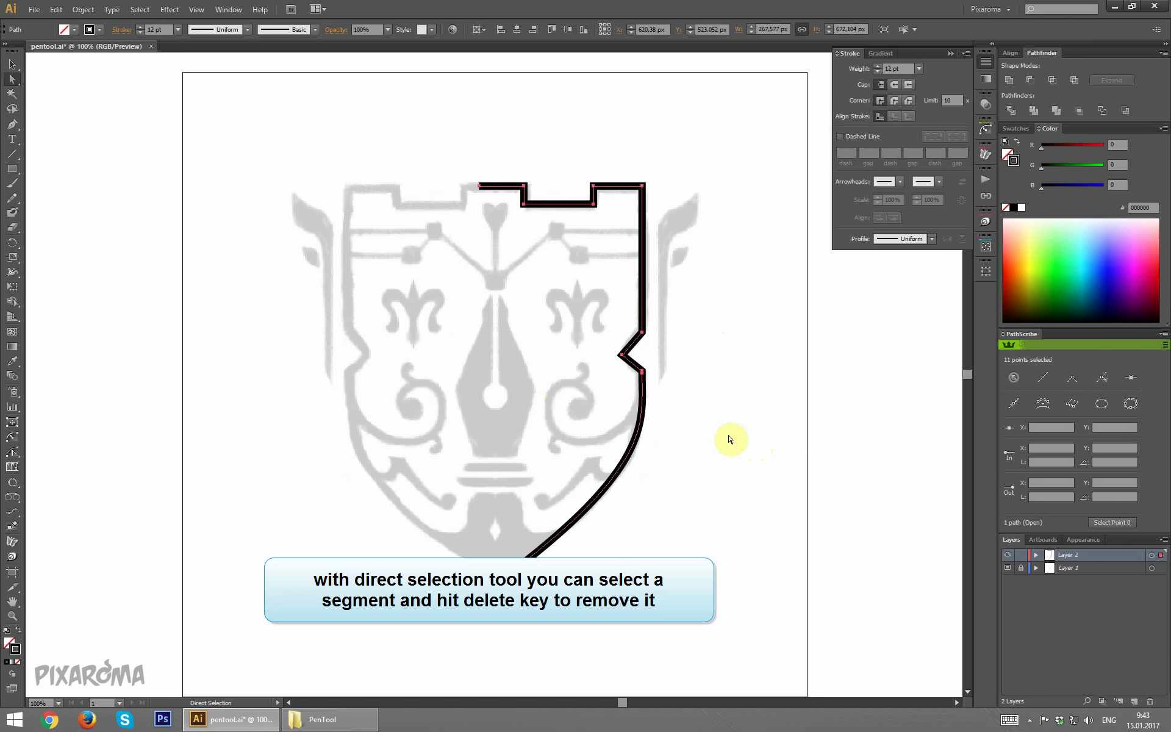
click(726, 427)
scroll(709, 403, up, 2)
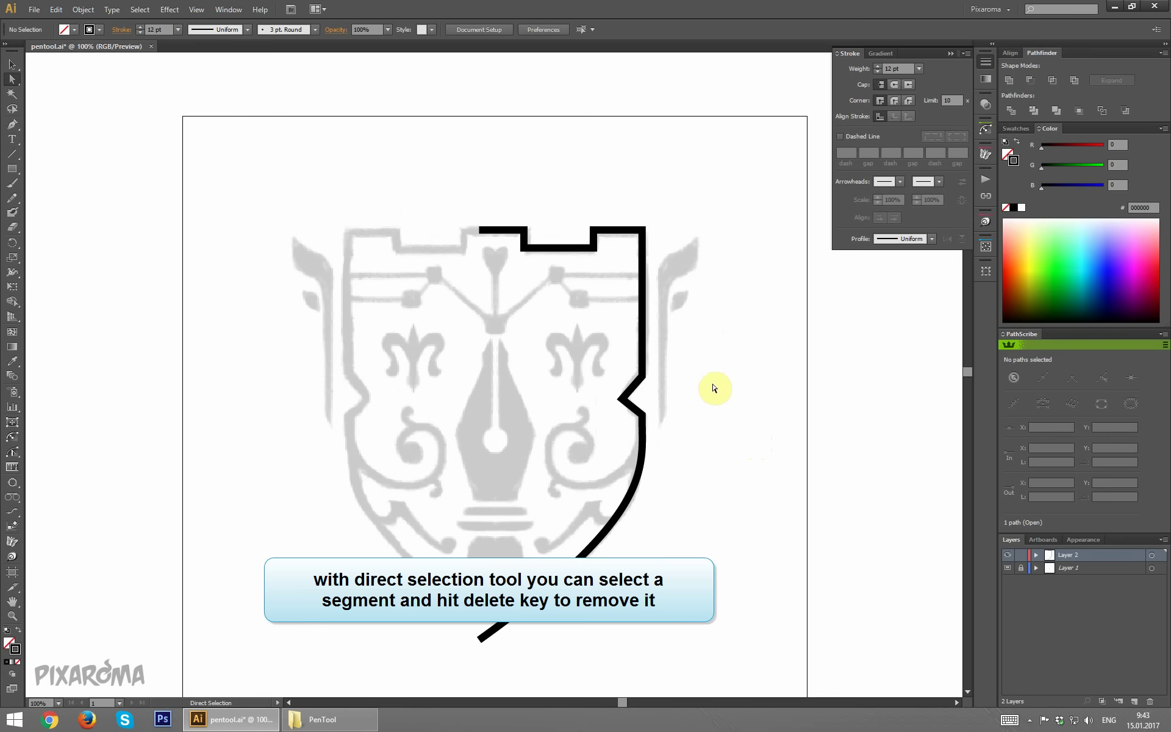
click(12, 125)
scroll(390, 239, up, 2)
scroll(389, 238, up, 1)
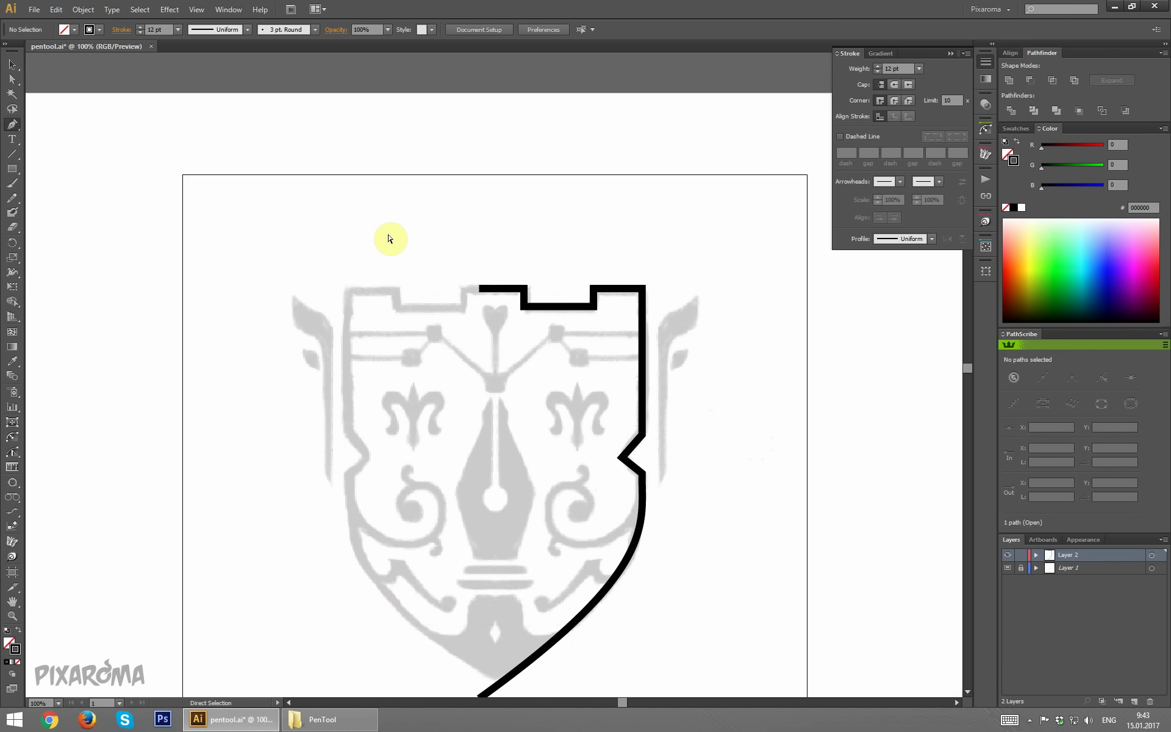
scroll(391, 239, down, 2)
key(ctrl+plus)
Step: Draw a 28 px solid black square centred on the middle junction
click(12, 168)
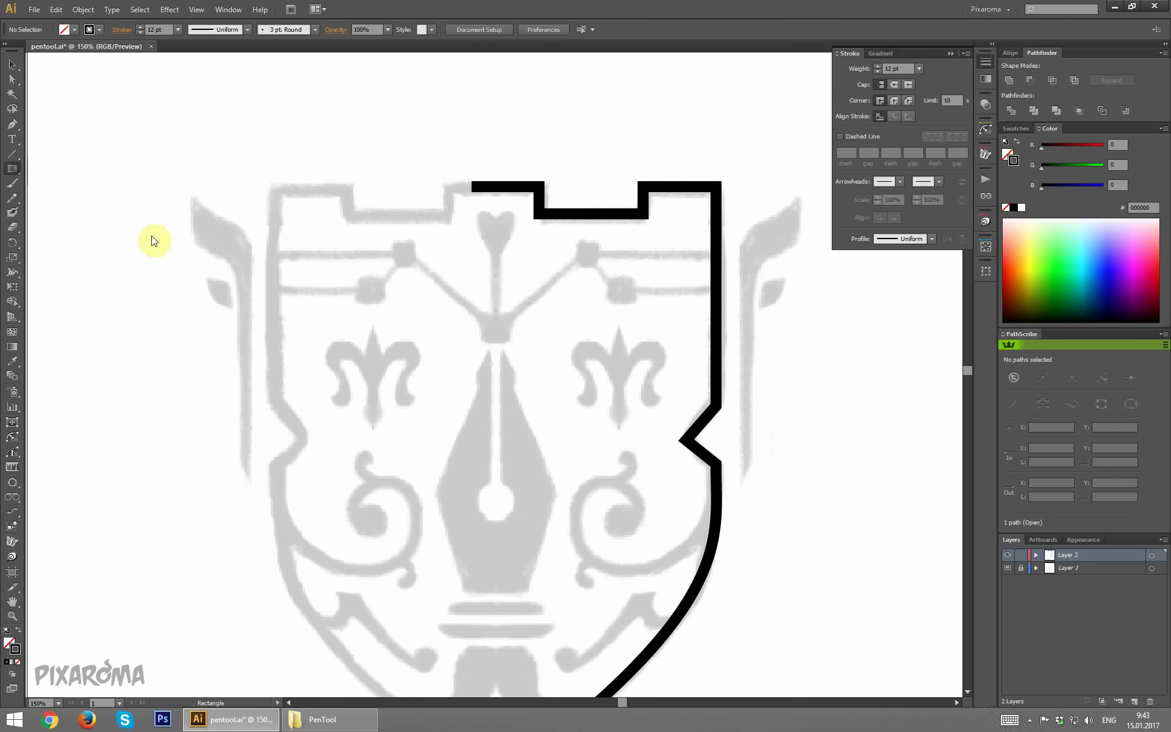
drag(484, 313, 510, 339)
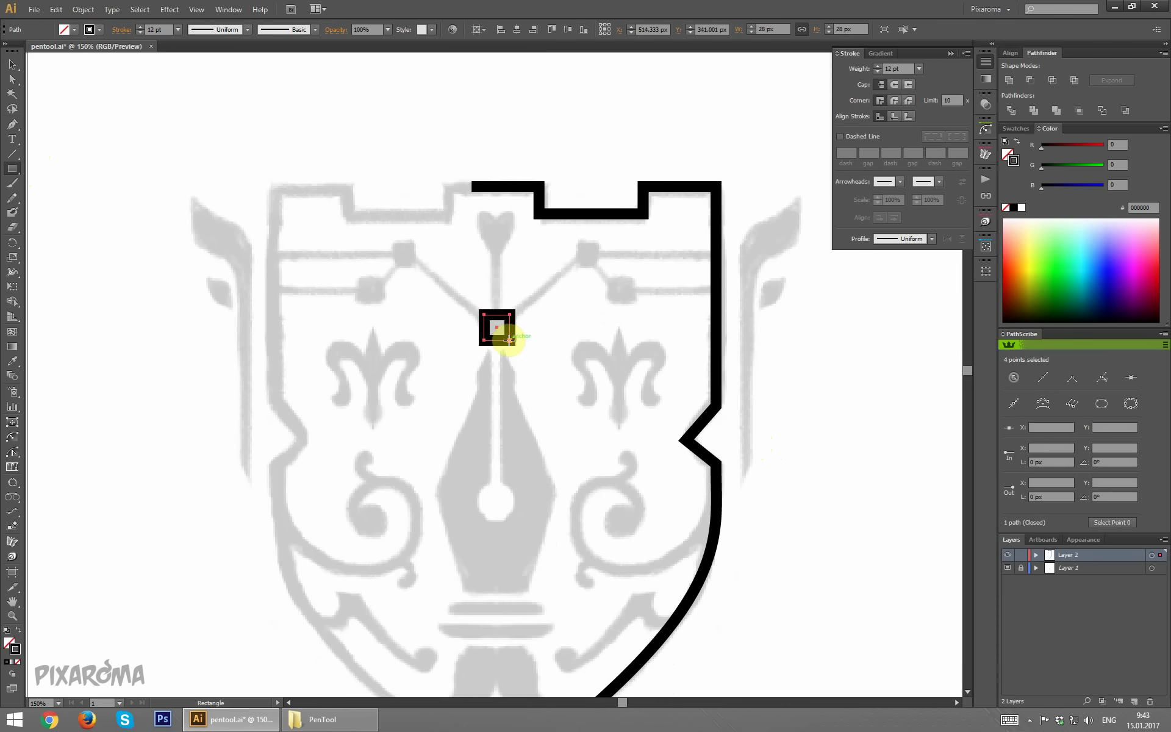
click(8, 71)
key(shift+x)
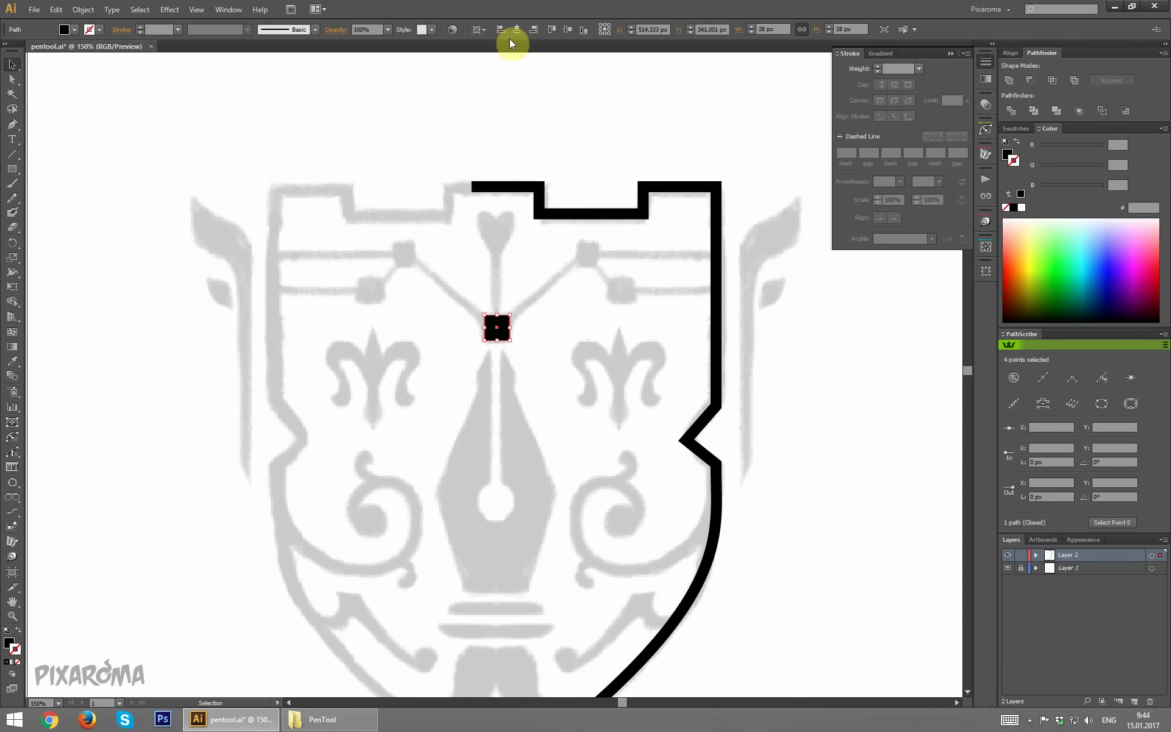
click(517, 35)
click(554, 339)
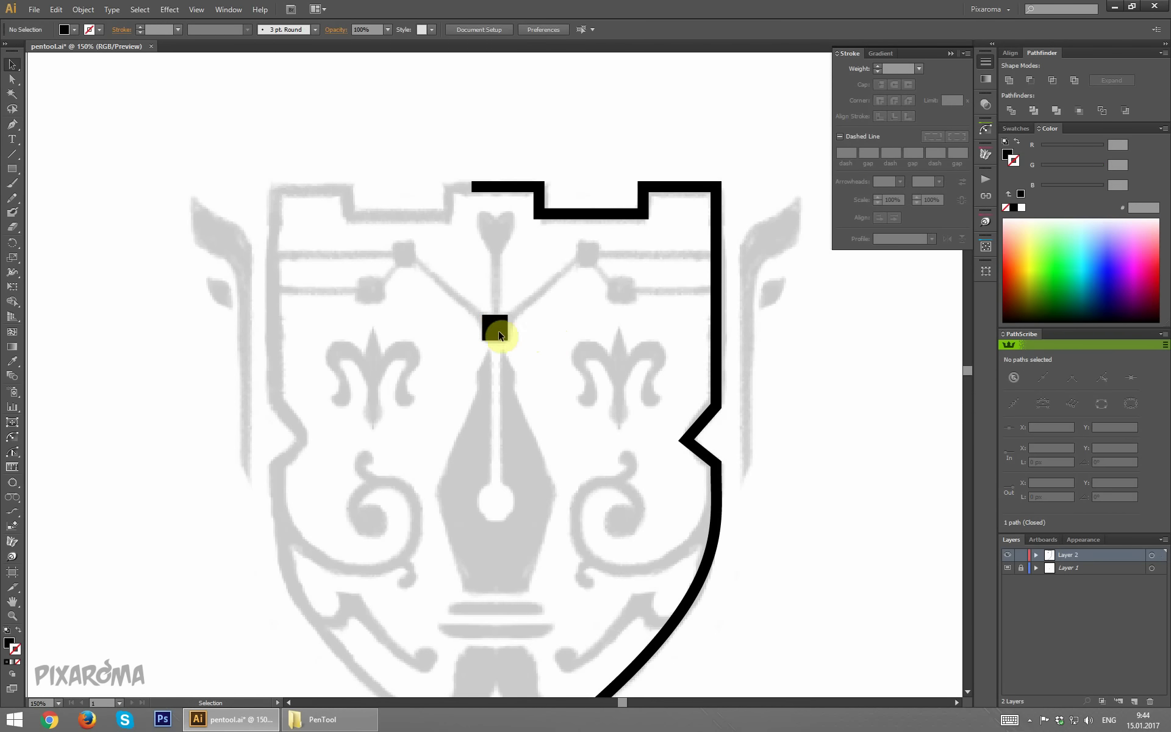
Step: Duplicate the square onto the upper-right and lower circuit nodes
mouse_move(500, 325)
mouse_down()
mouse_move(590, 266)
mouse_move(589, 254)
mouse_move(629, 291)
mouse_up()
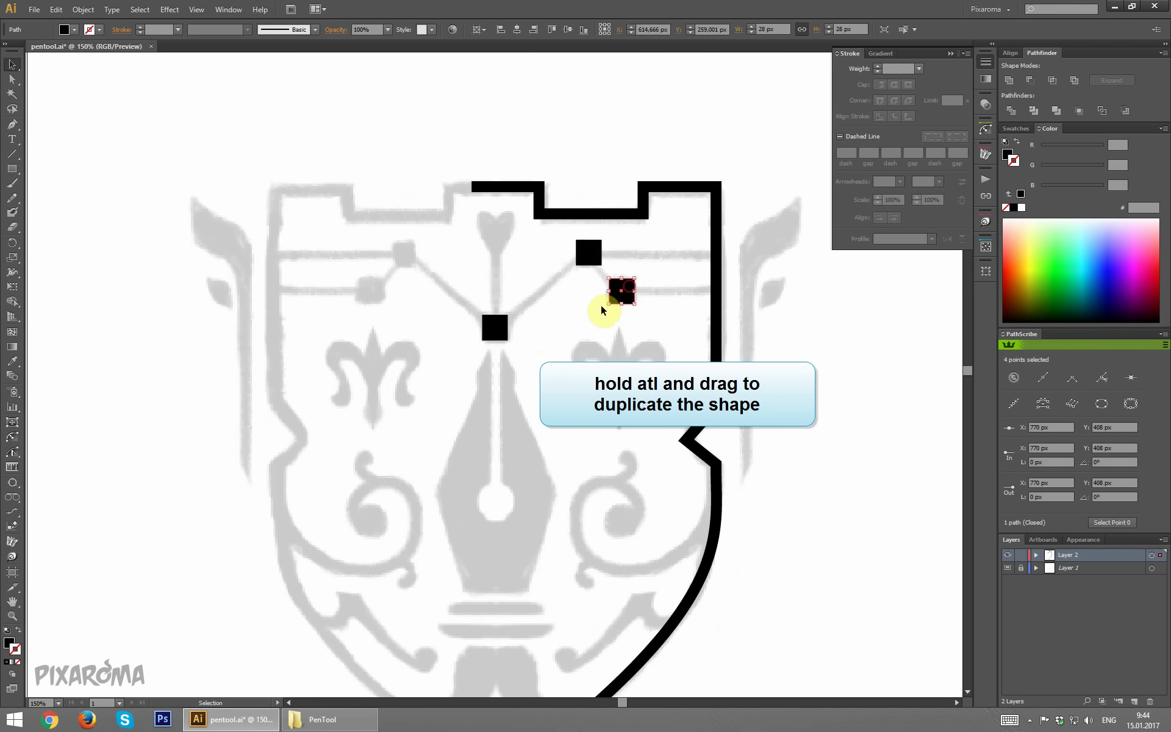
click(562, 347)
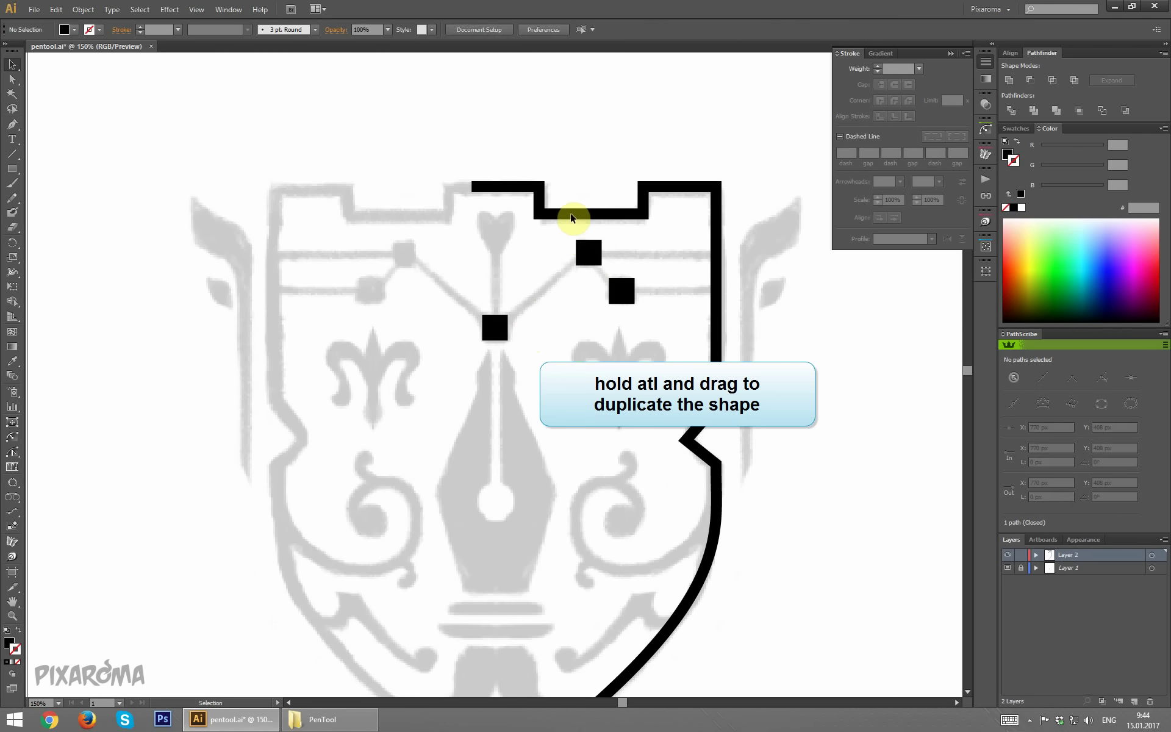
click(562, 304)
click(11, 125)
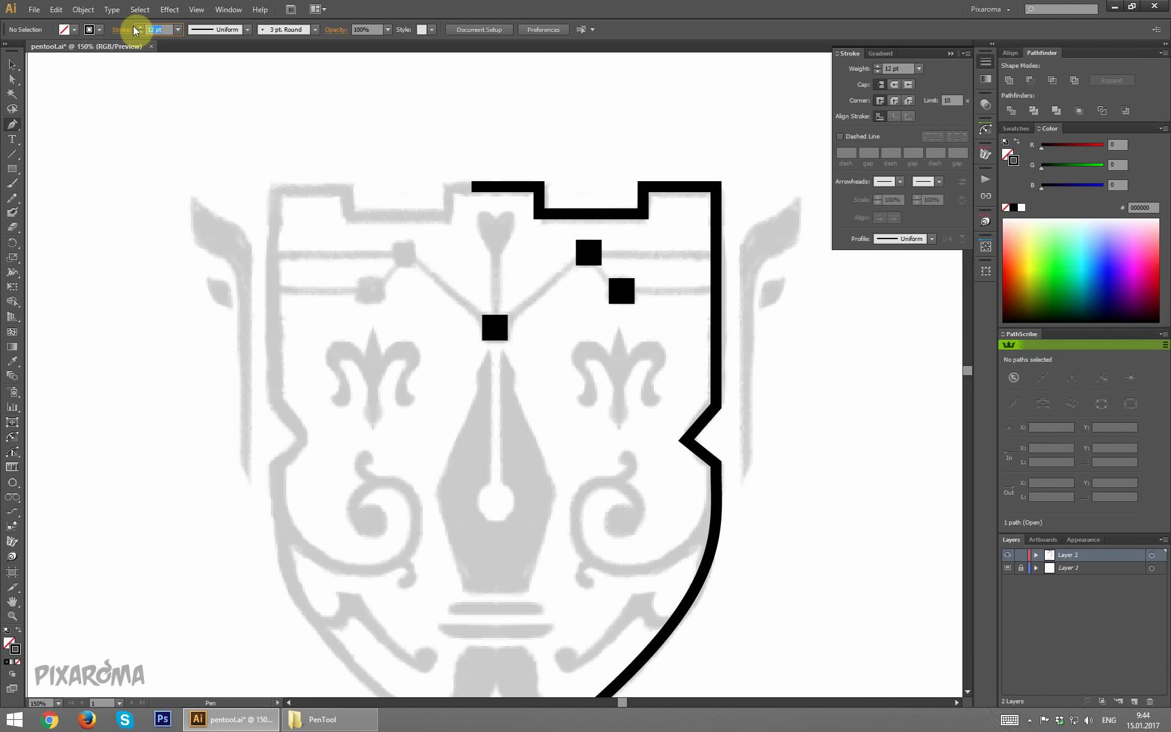
Step: Draw an 8 pt line from the middle square via the upper square to the shield edge
text(8)
key(Tab)
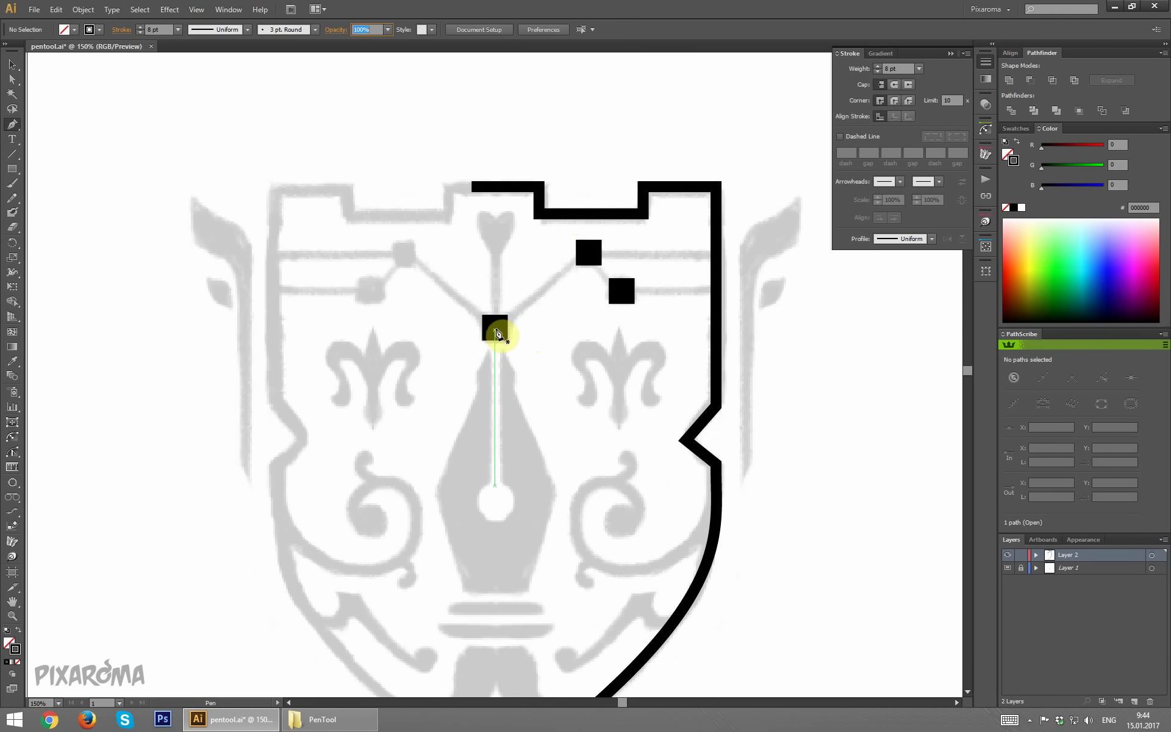
click(495, 328)
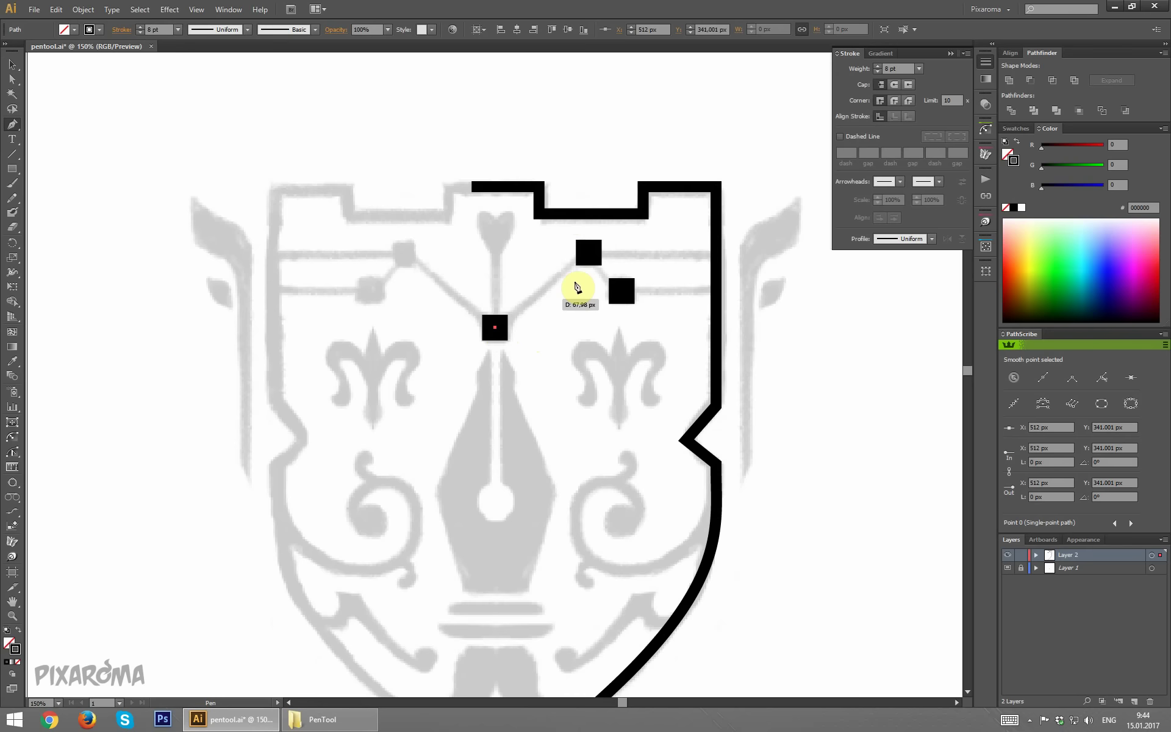
click(589, 252)
click(717, 252)
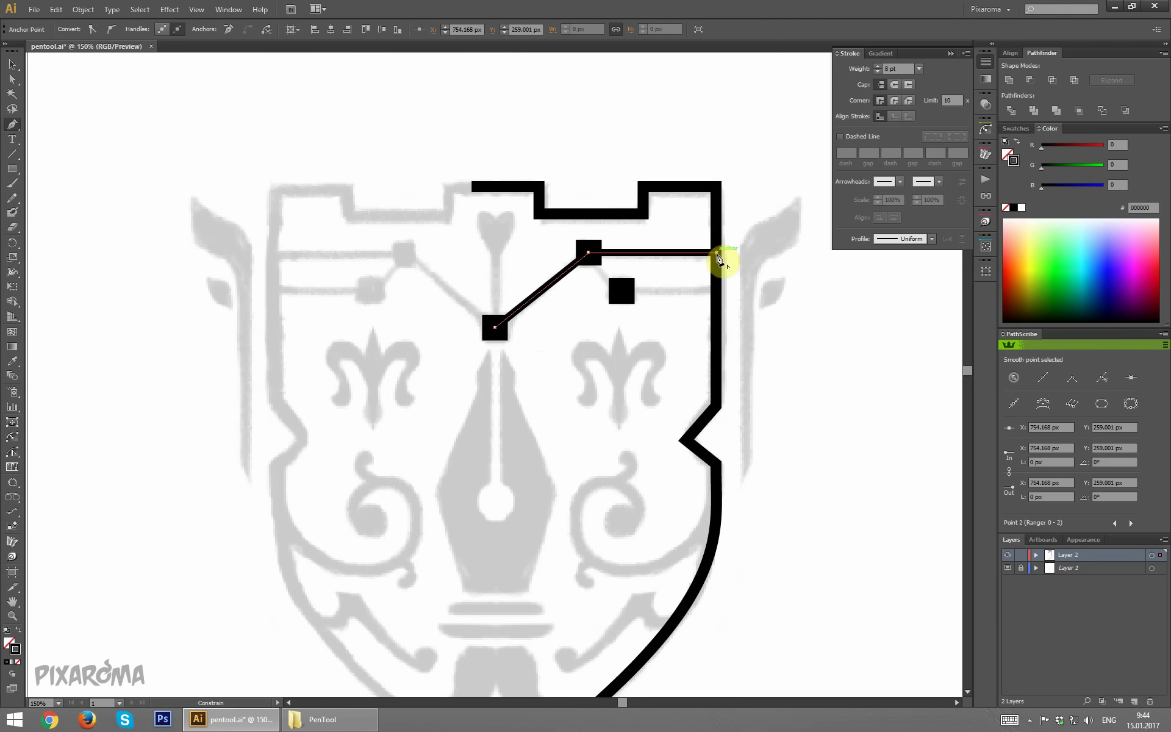
key(ctrl)
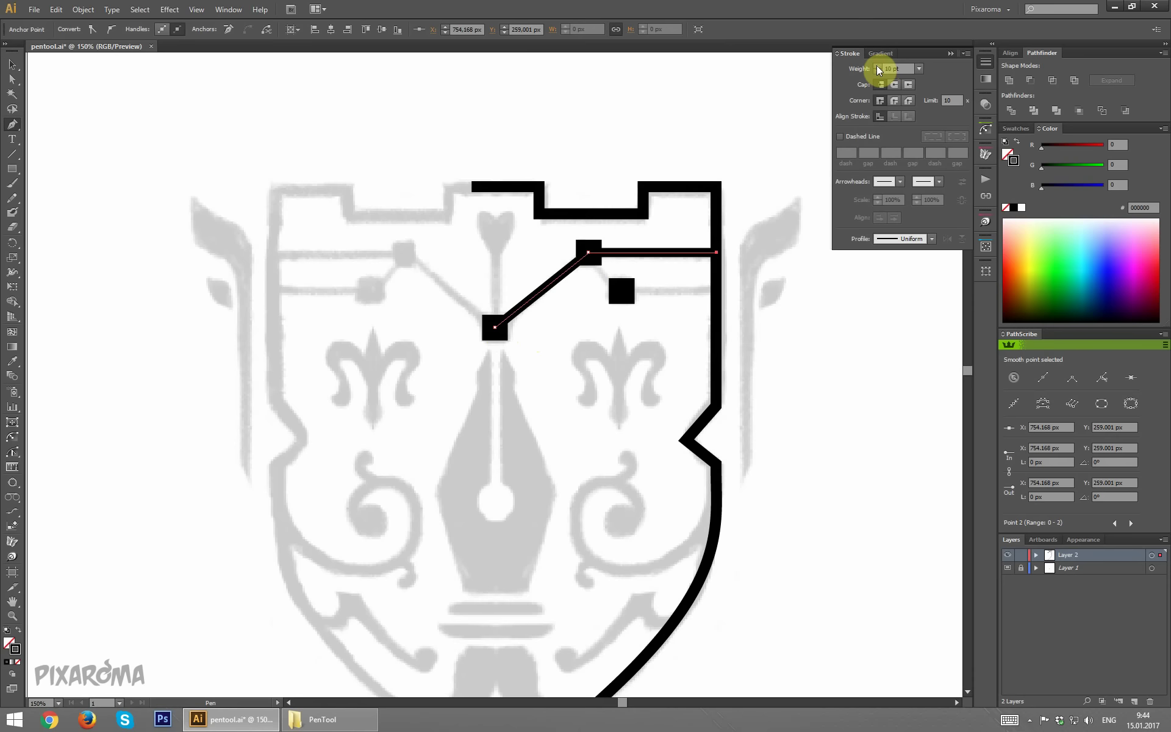
ctrl+click(583, 341)
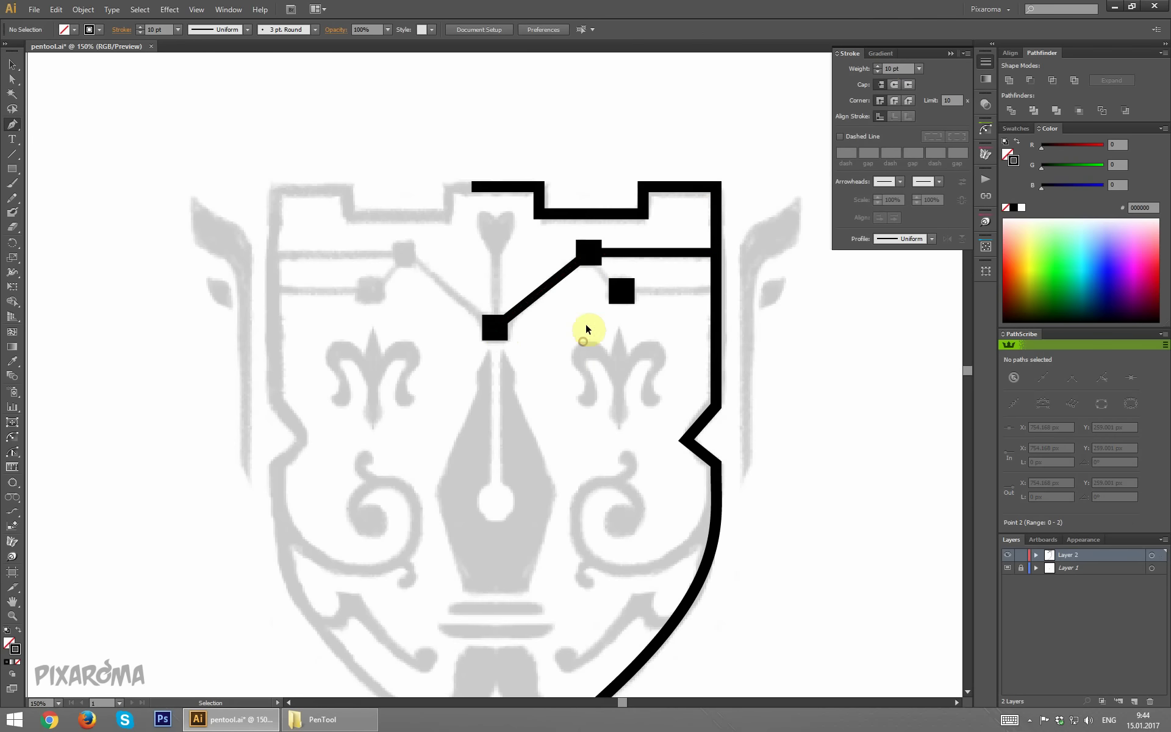
Step: Draw a second line from the upper square down to the lower square and across to the edge
click(588, 252)
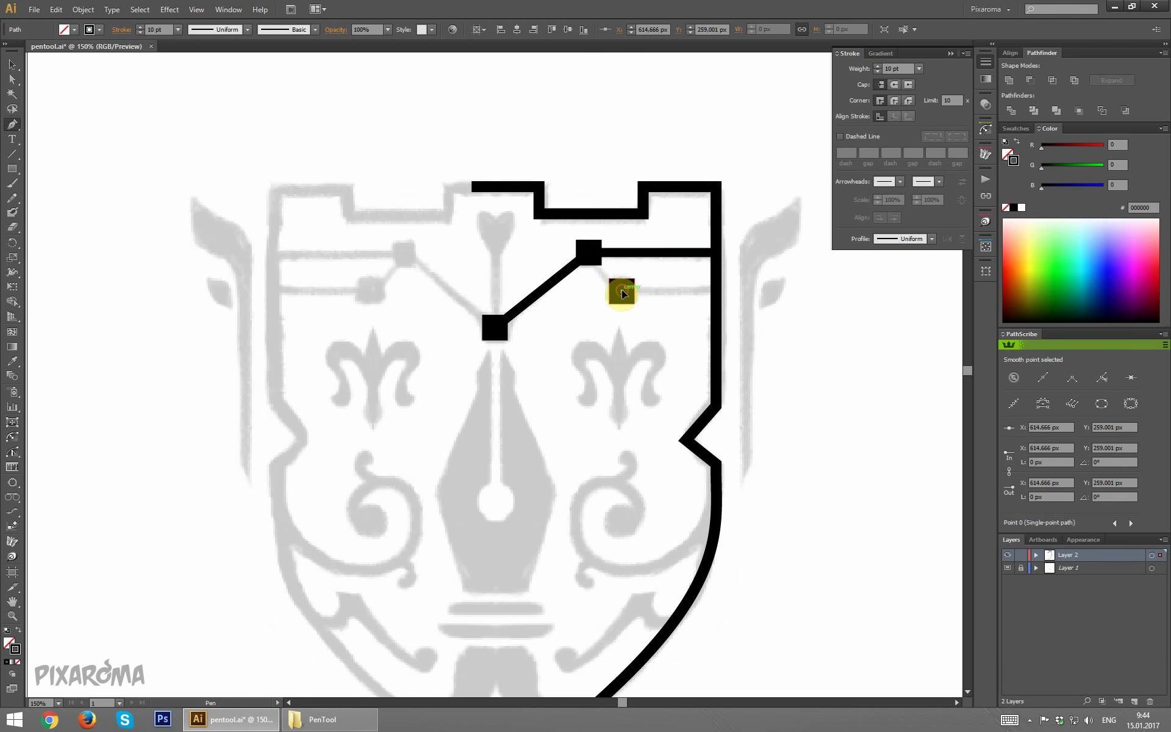
click(623, 288)
click(716, 288)
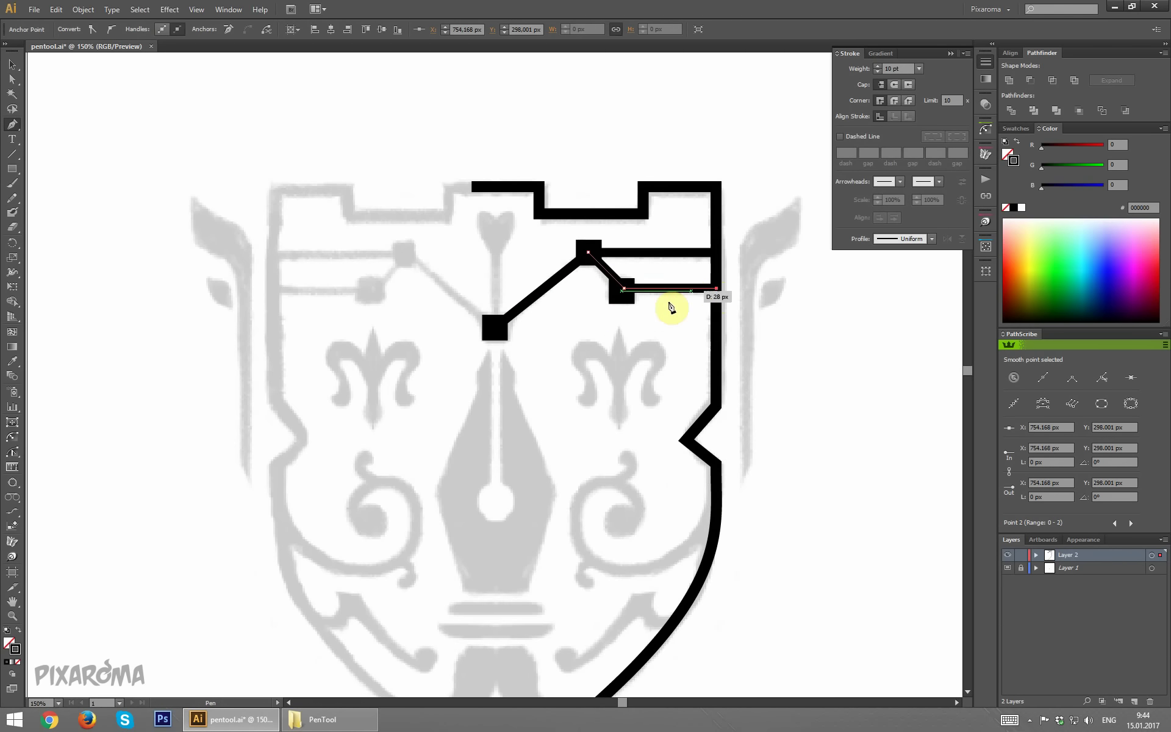
key(ctrl)
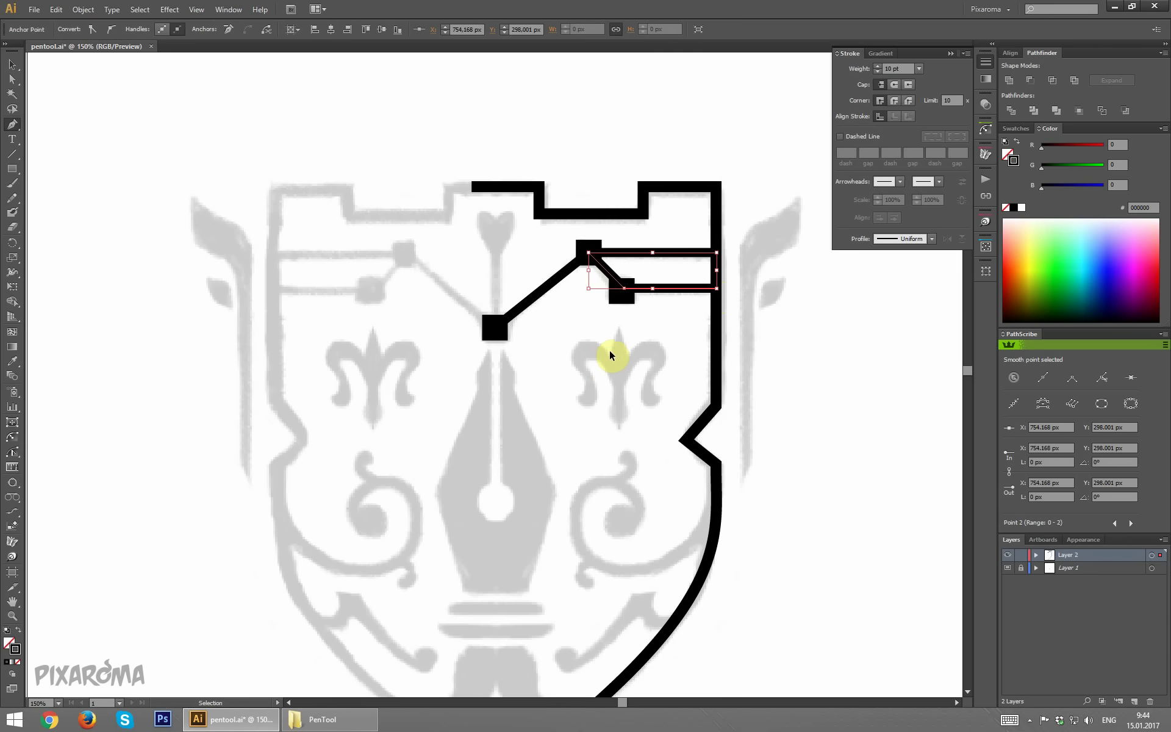
ctrl+click(609, 350)
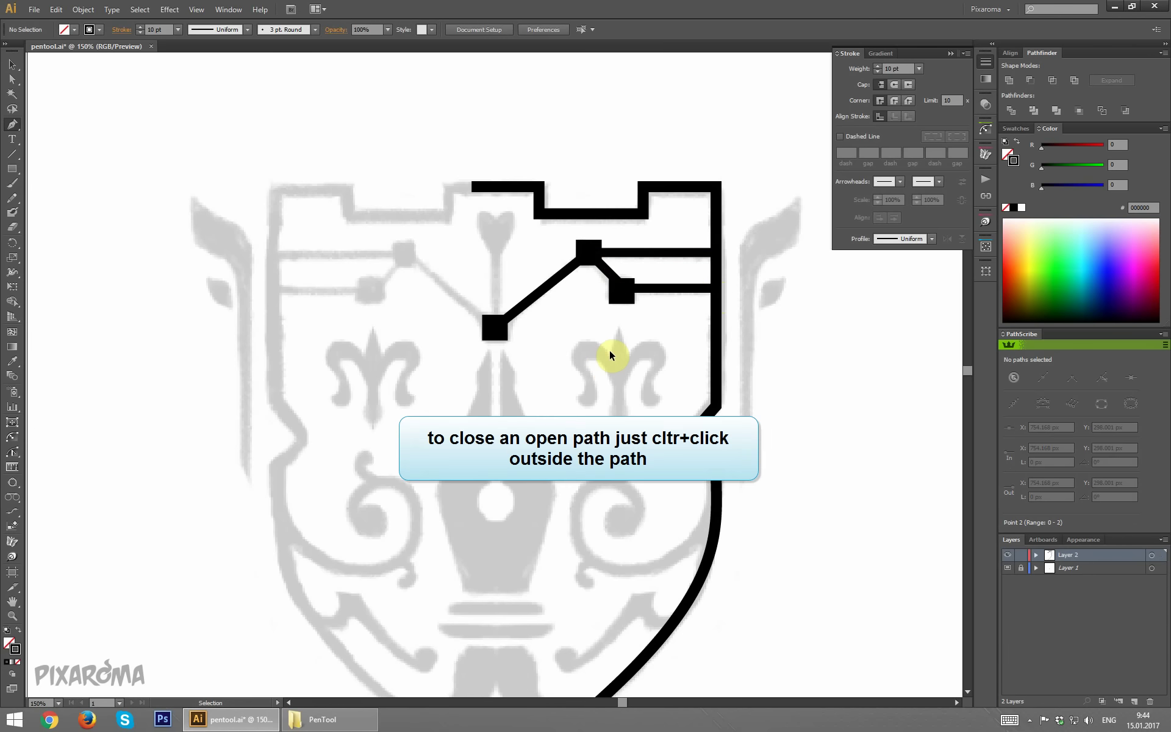
Step: Nudge the lower square's anchor slightly left
click(13, 63)
click(12, 79)
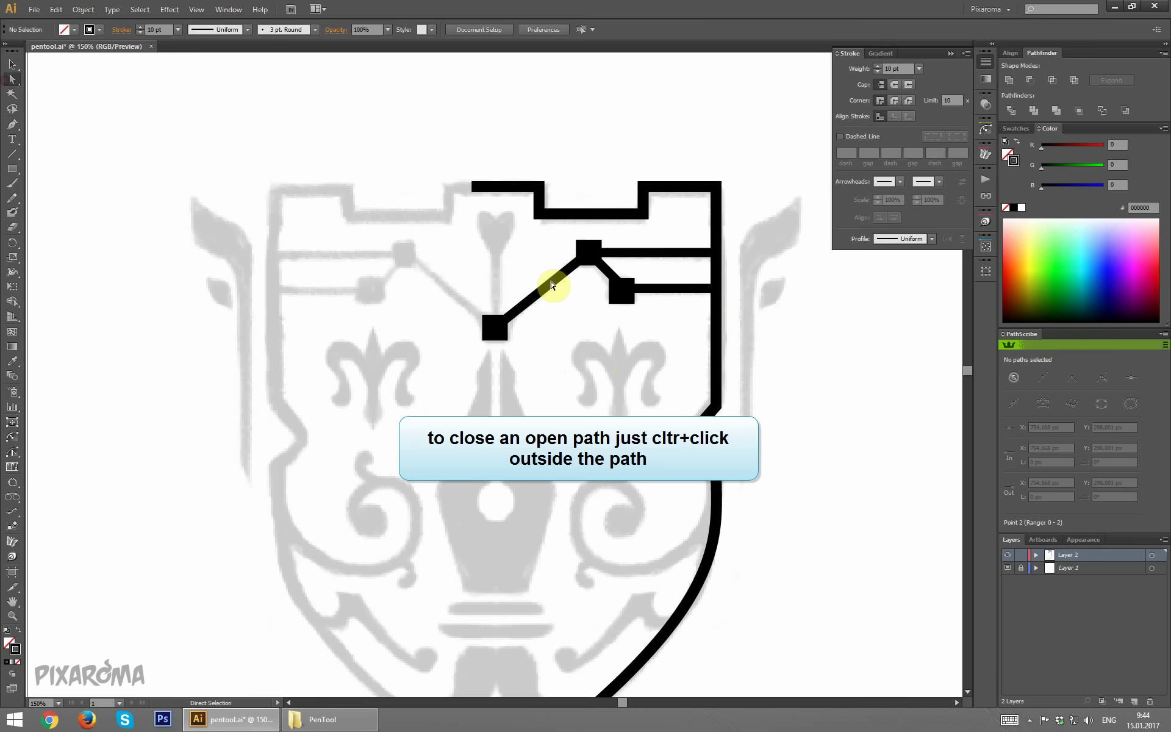
click(626, 289)
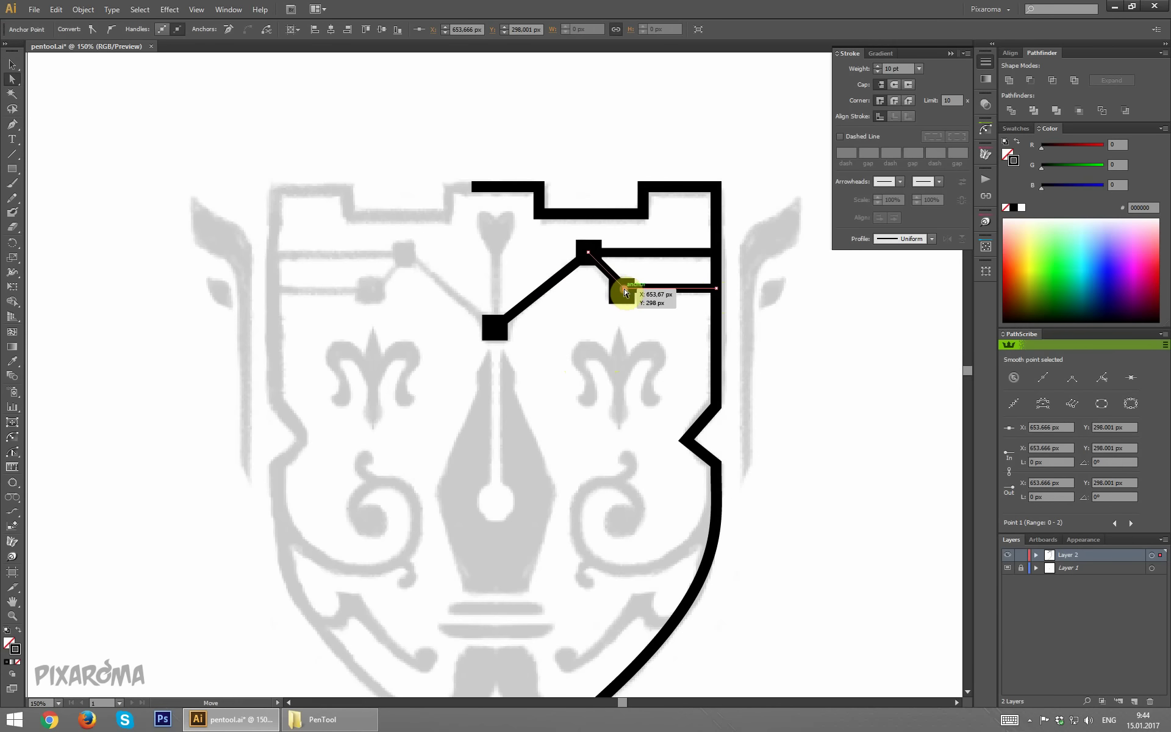
drag(624, 292, 622, 293)
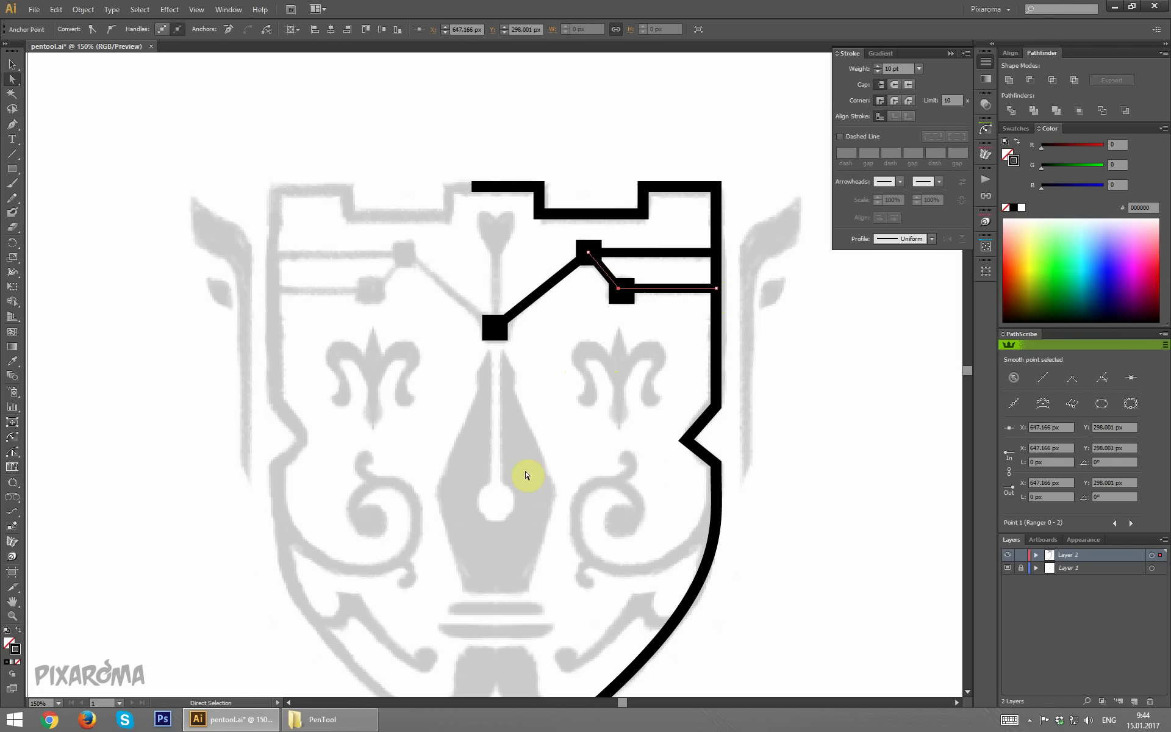
click(547, 366)
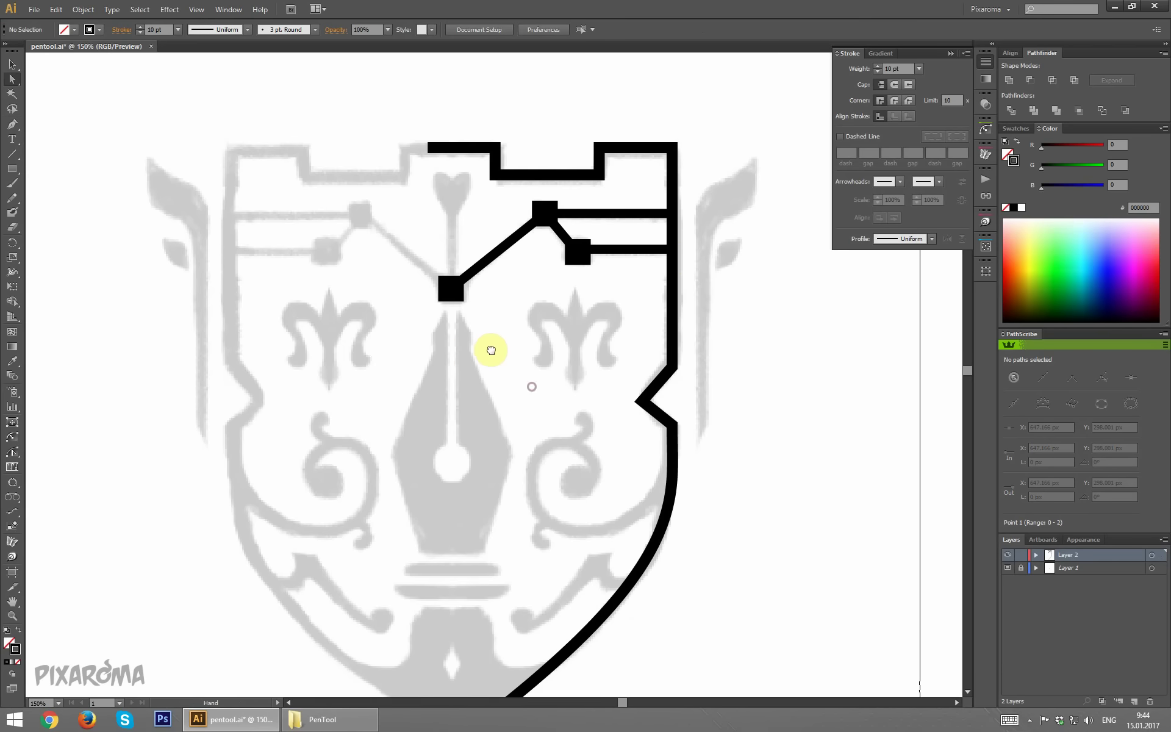
Step: Draw a vertical Pen line rising from the central square toward the shield's top
drag(545, 394, 502, 319)
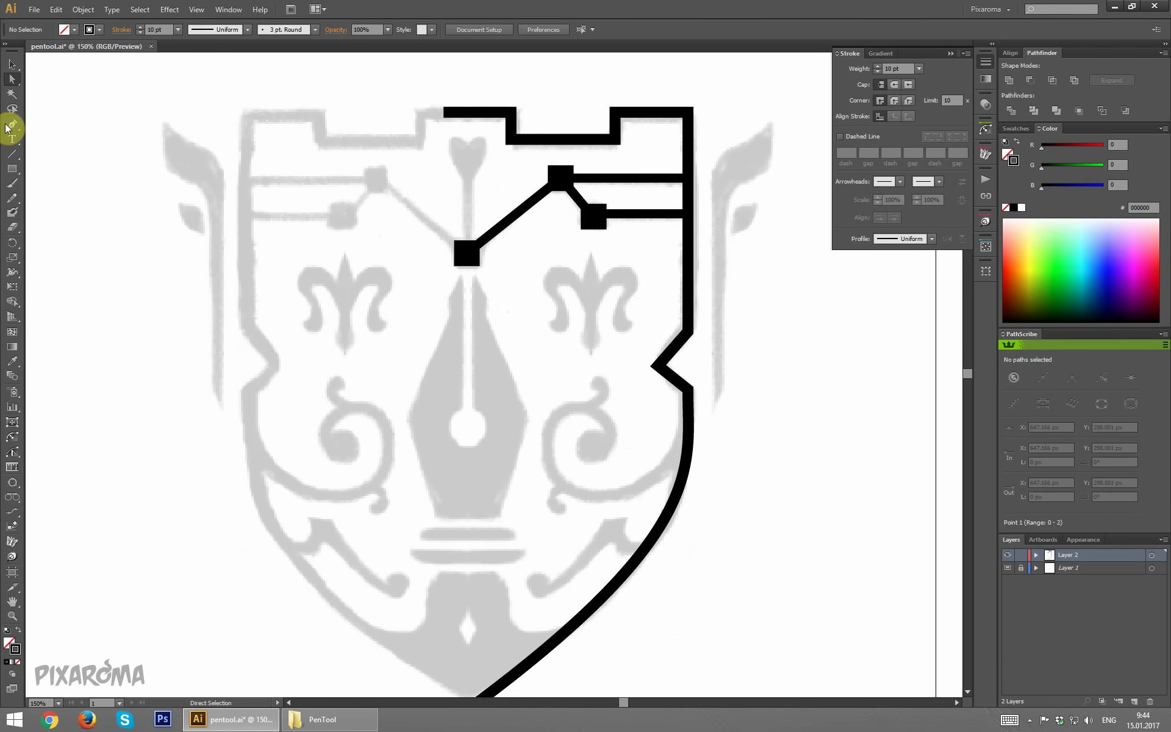
click(12, 125)
click(468, 165)
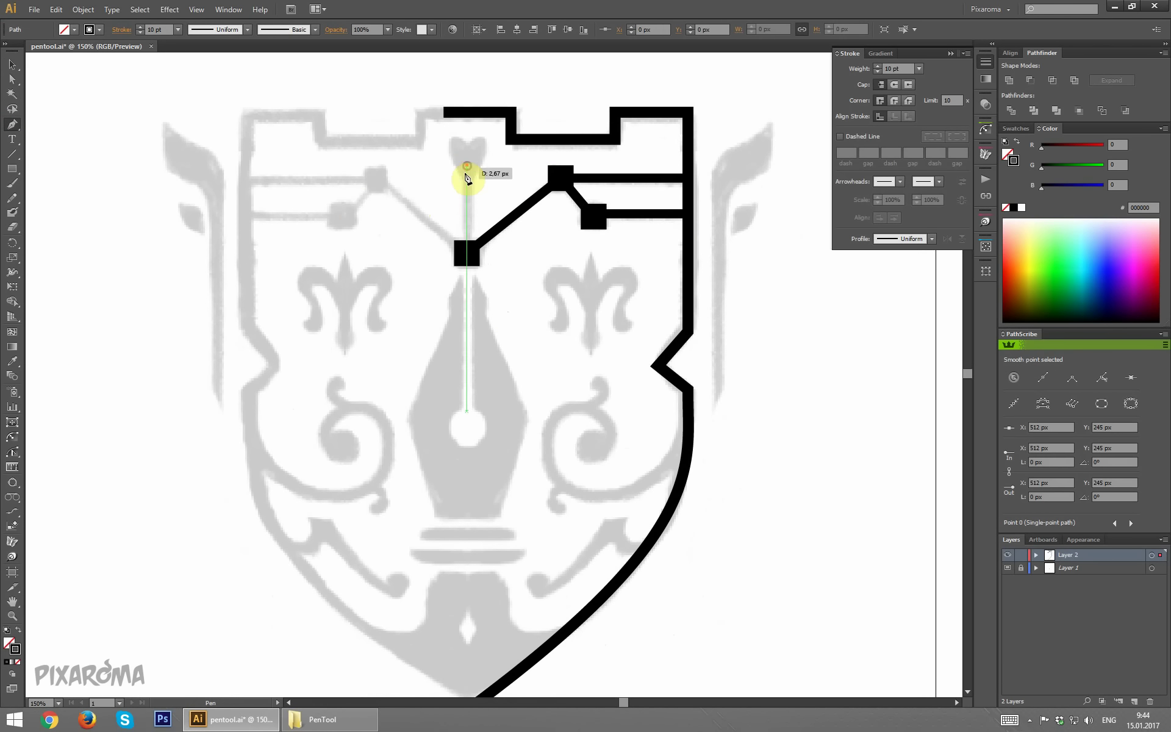
click(467, 255)
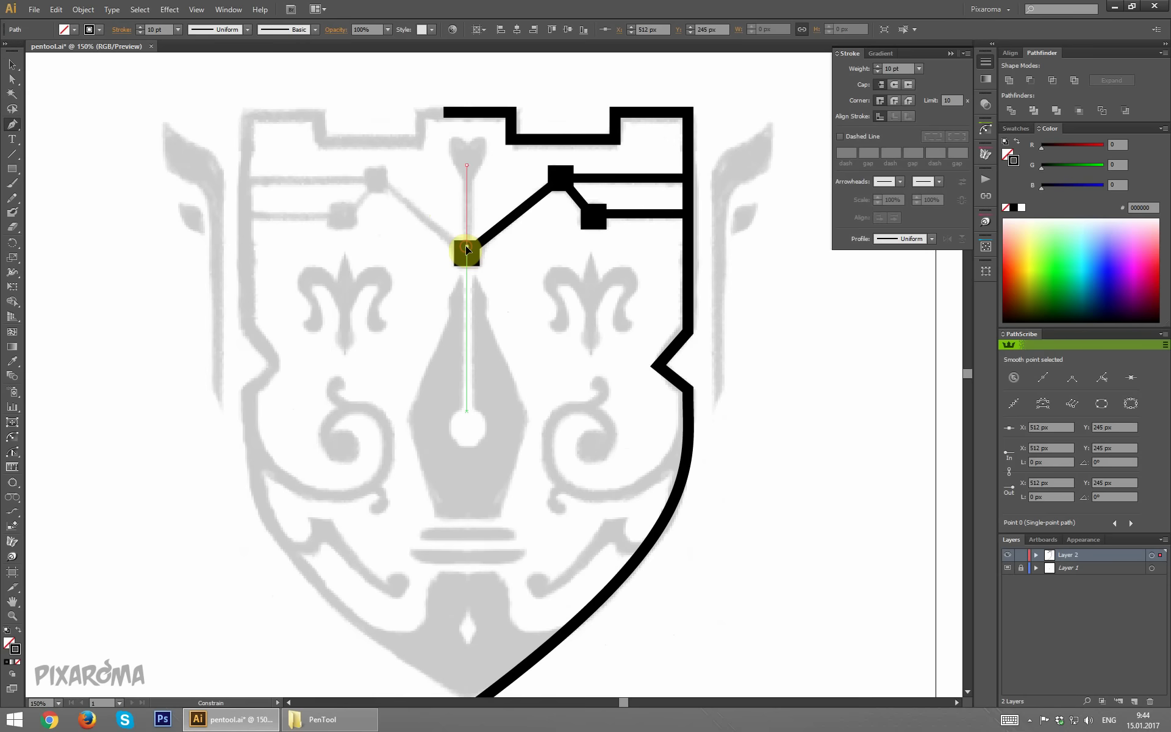
click(11, 63)
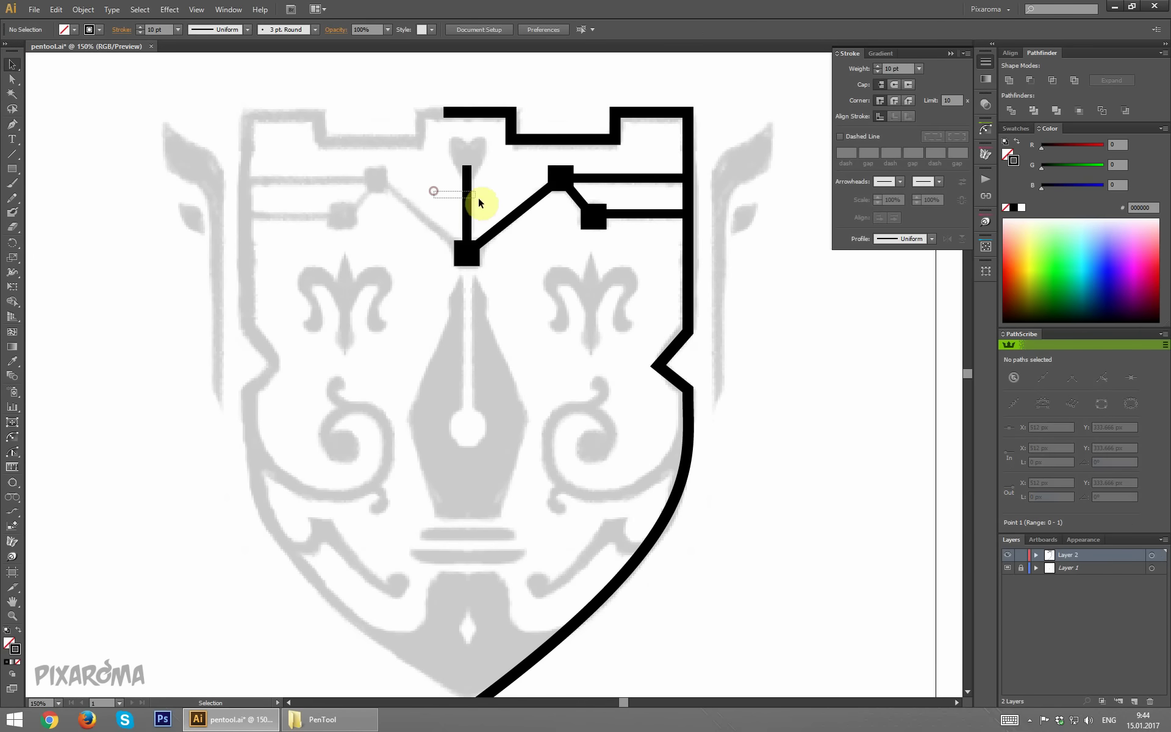
click(511, 291)
Step: Cap the line's top with a closed, curved teardrop filled black with no stroke
drag(366, 156, 359, 311)
key(ctrl+plus)
key(ctrl+plus)
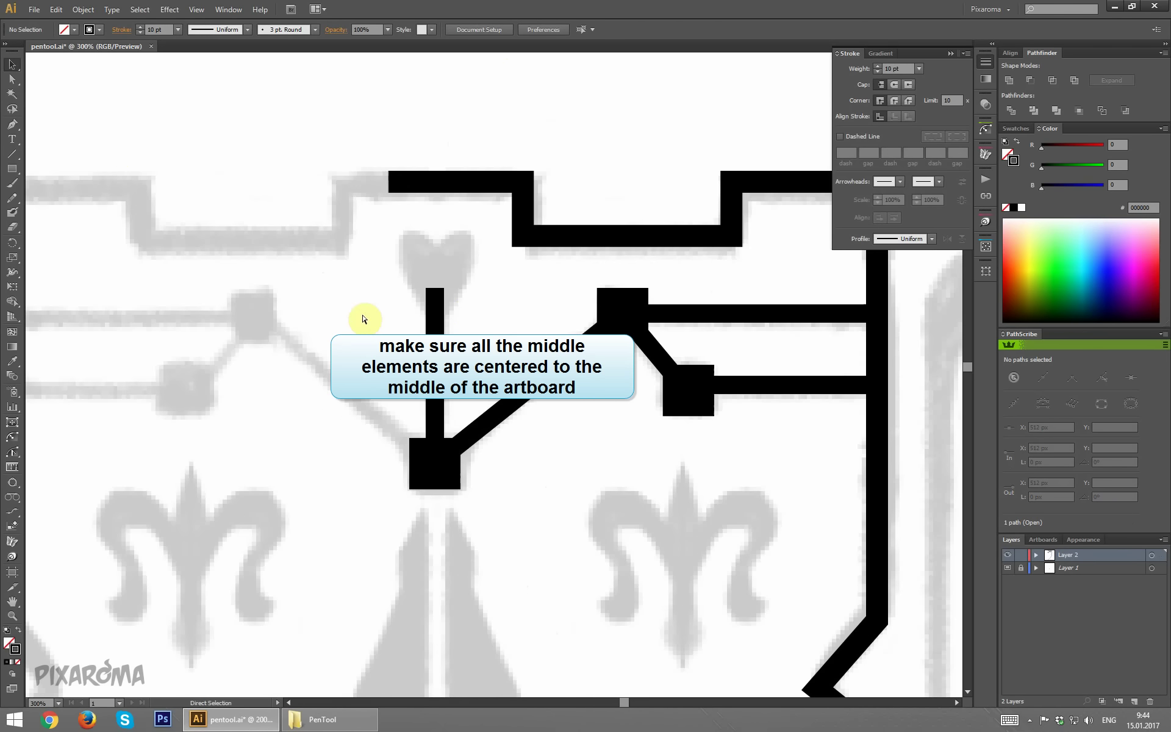
click(11, 126)
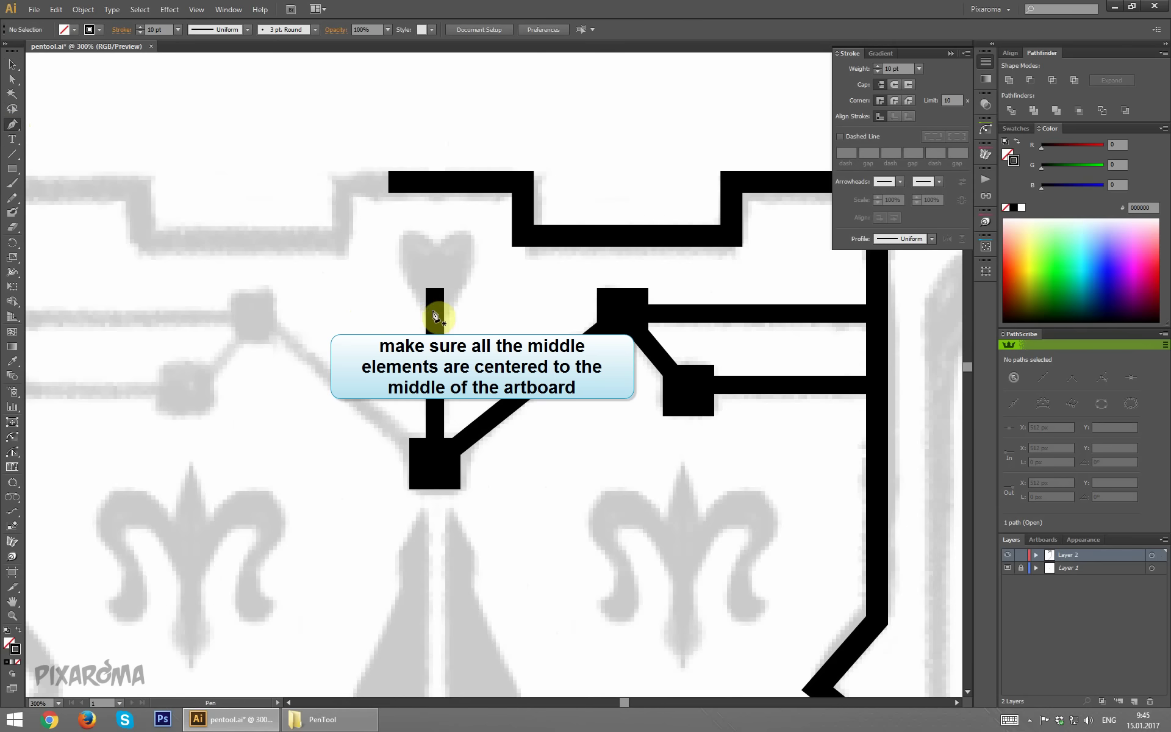
click(20, 636)
click(434, 325)
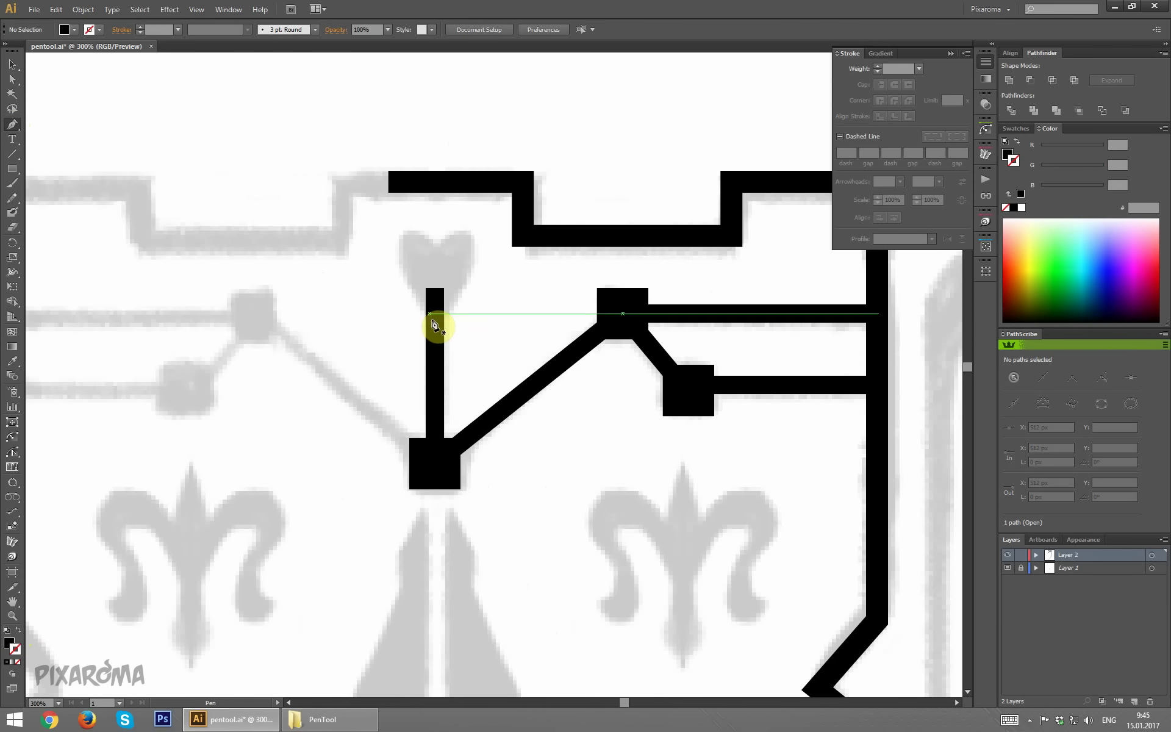
drag(476, 251, 476, 207)
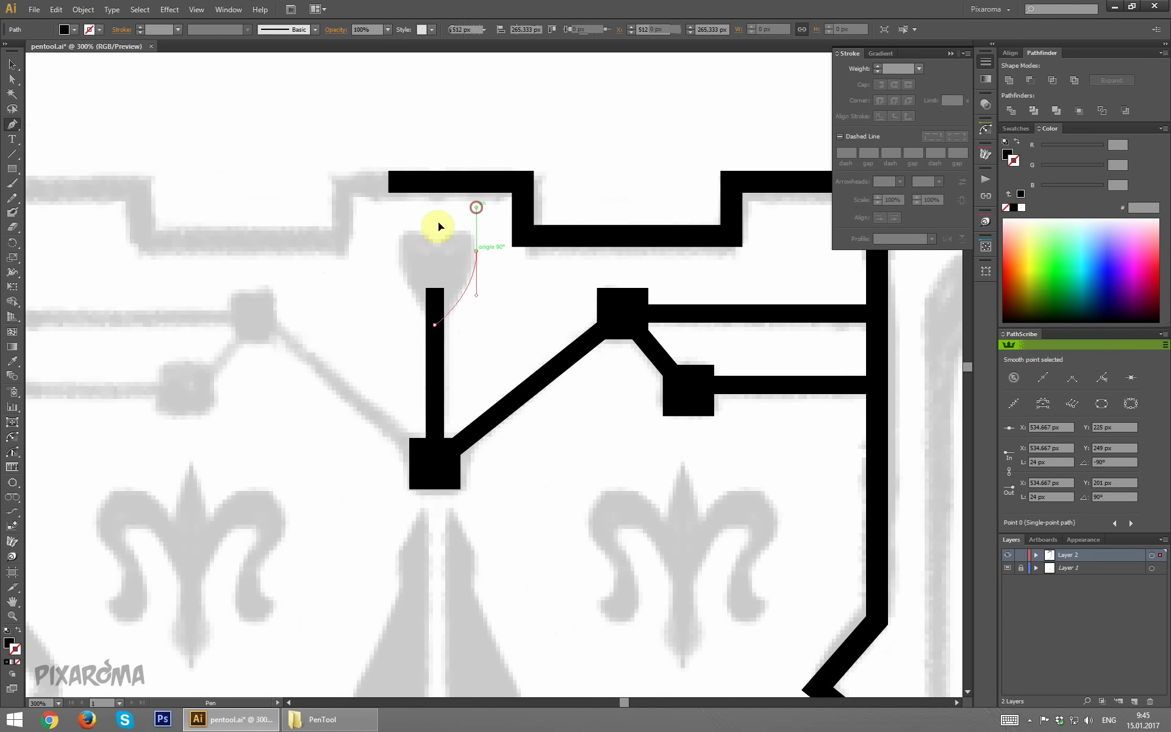
drag(372, 328, 379, 316)
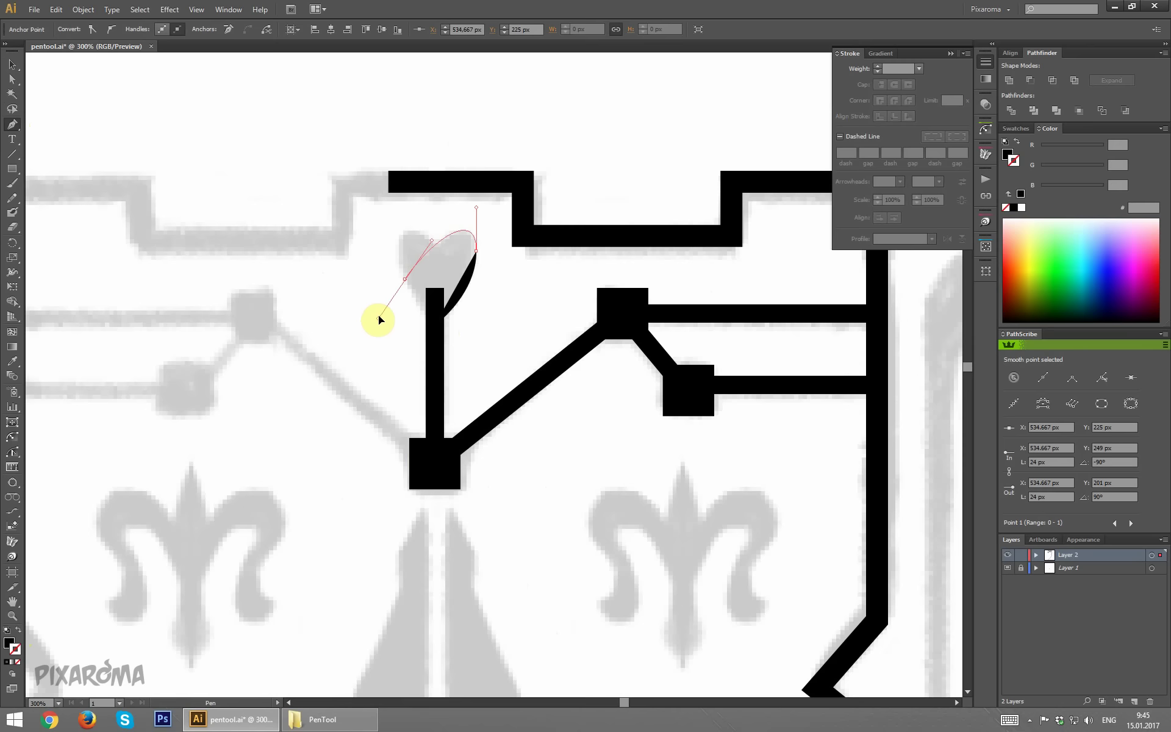
click(437, 329)
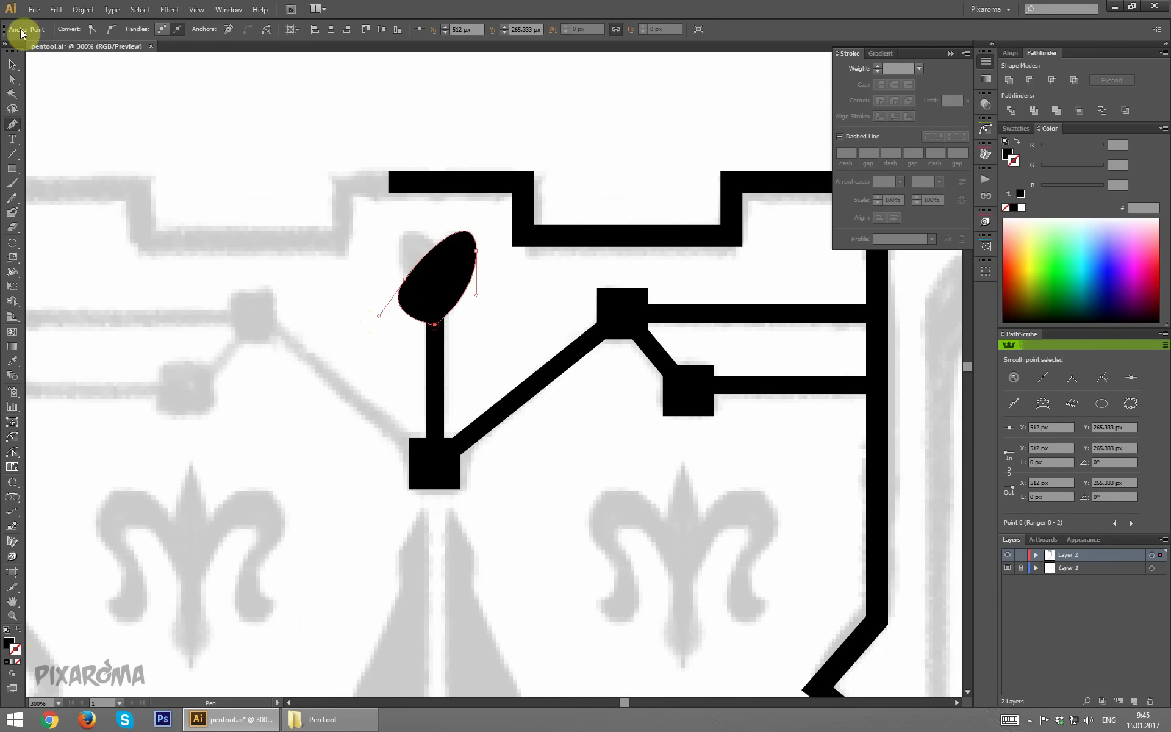
click(13, 64)
click(279, 295)
Step: Sample the 10 pt stroke and draw a line from the central square down to the nib's hole
key(ctrl+minus)
key(ctrl+minus)
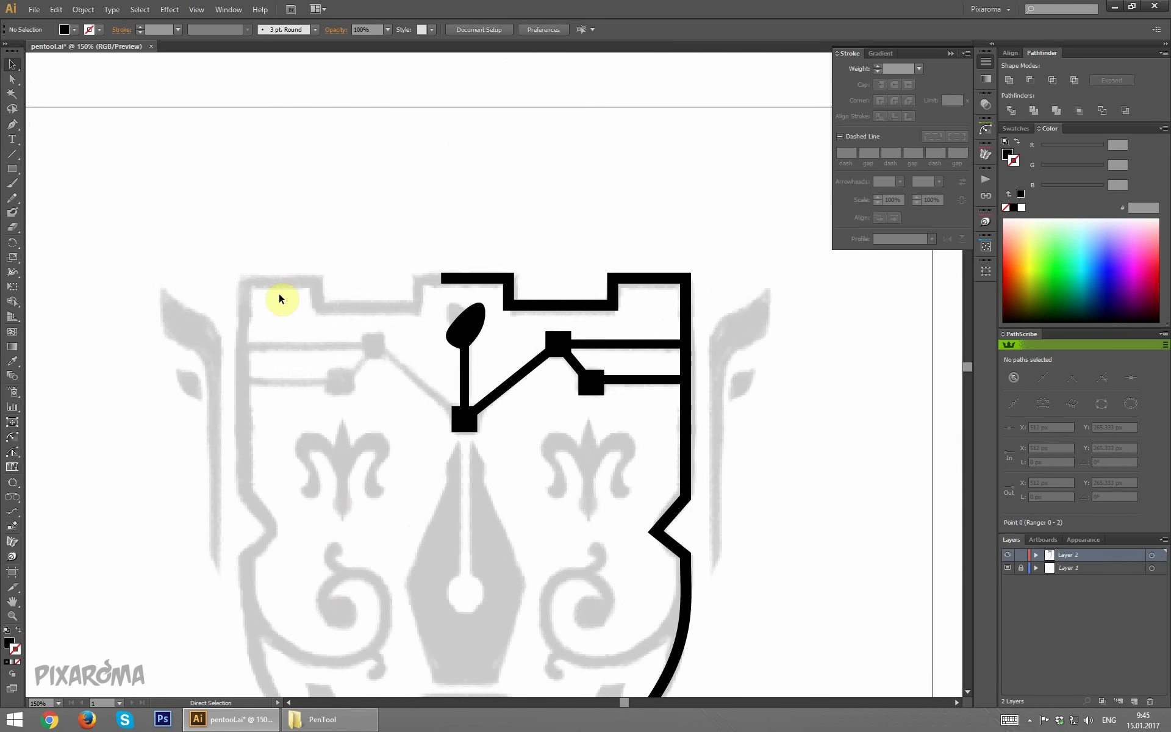
scroll(357, 250, down, 3)
drag(479, 287, 418, 217)
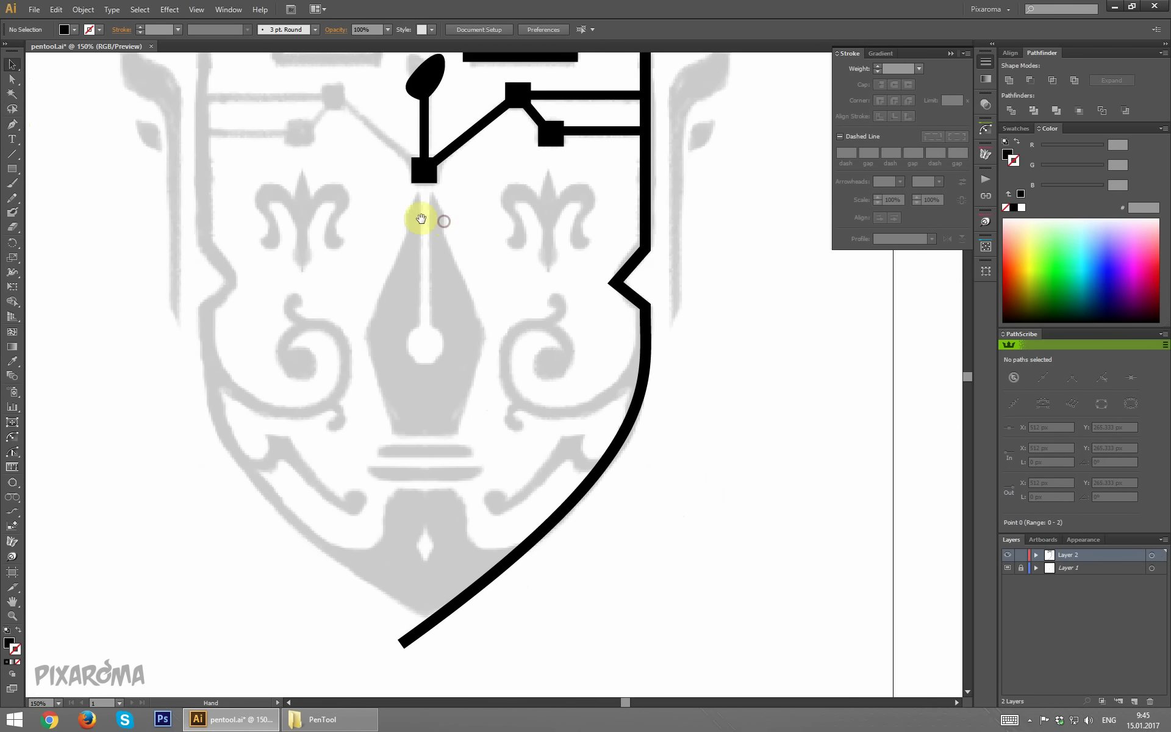
click(13, 124)
scroll(415, 280, down, 3)
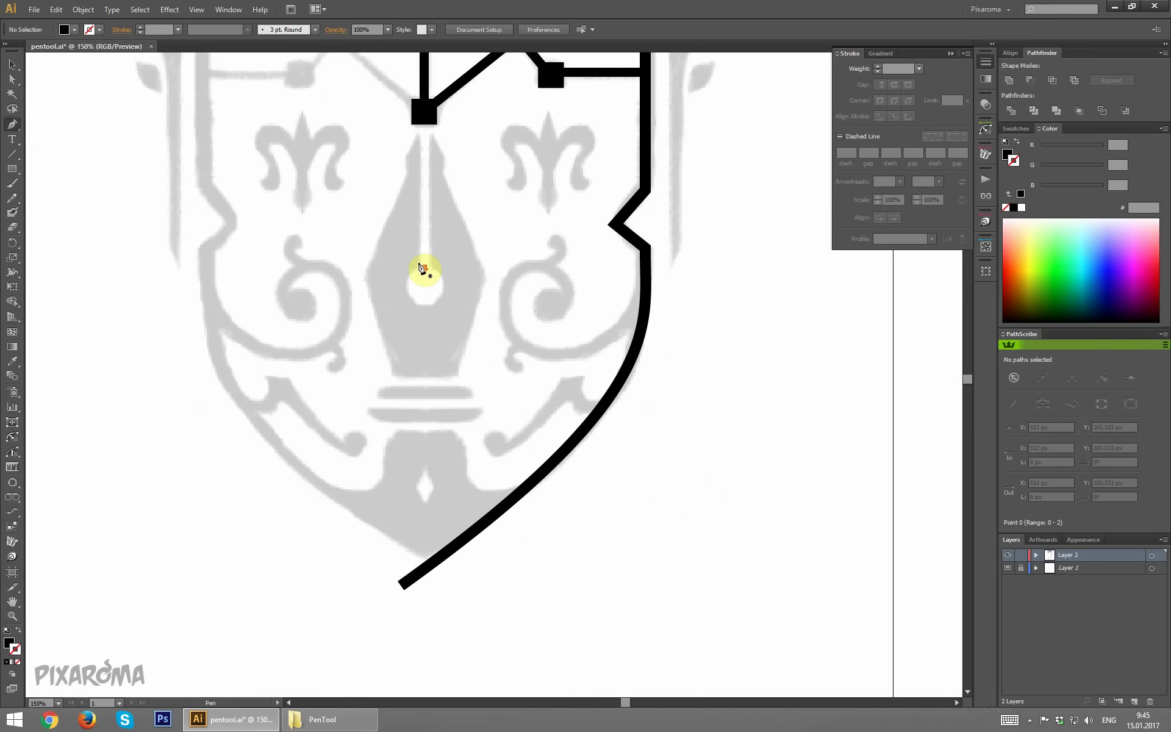
scroll(425, 259, up, 3)
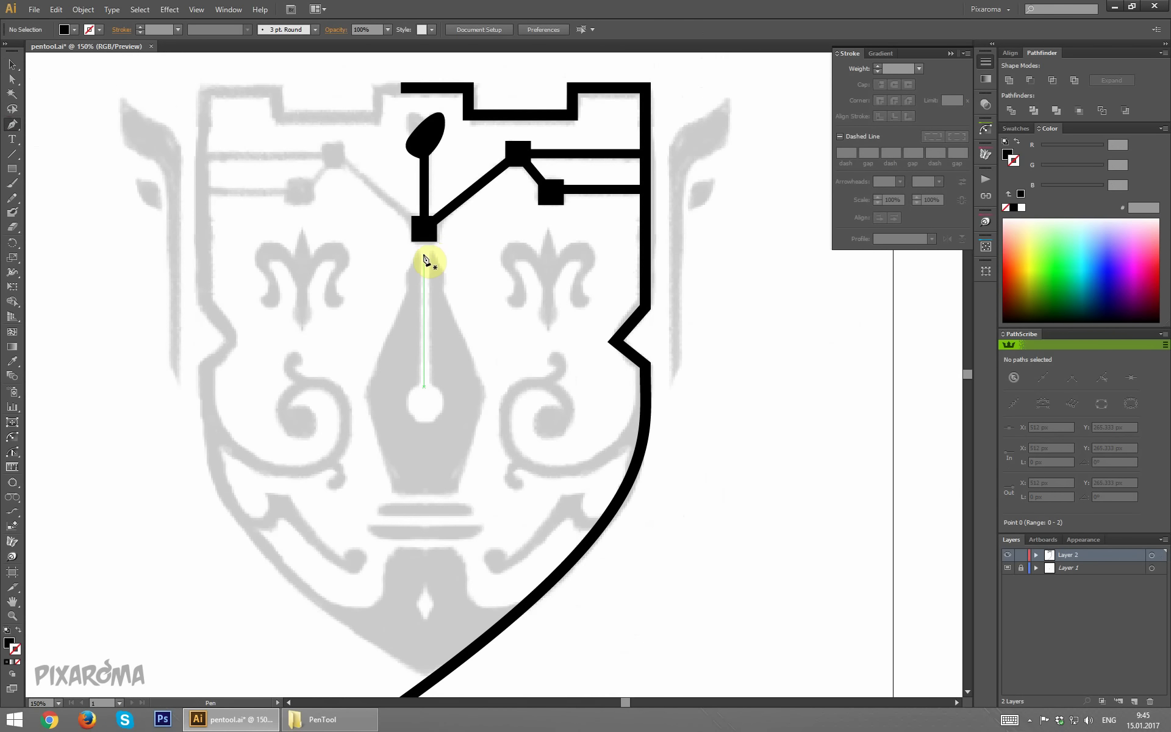
ctrl+click(422, 194)
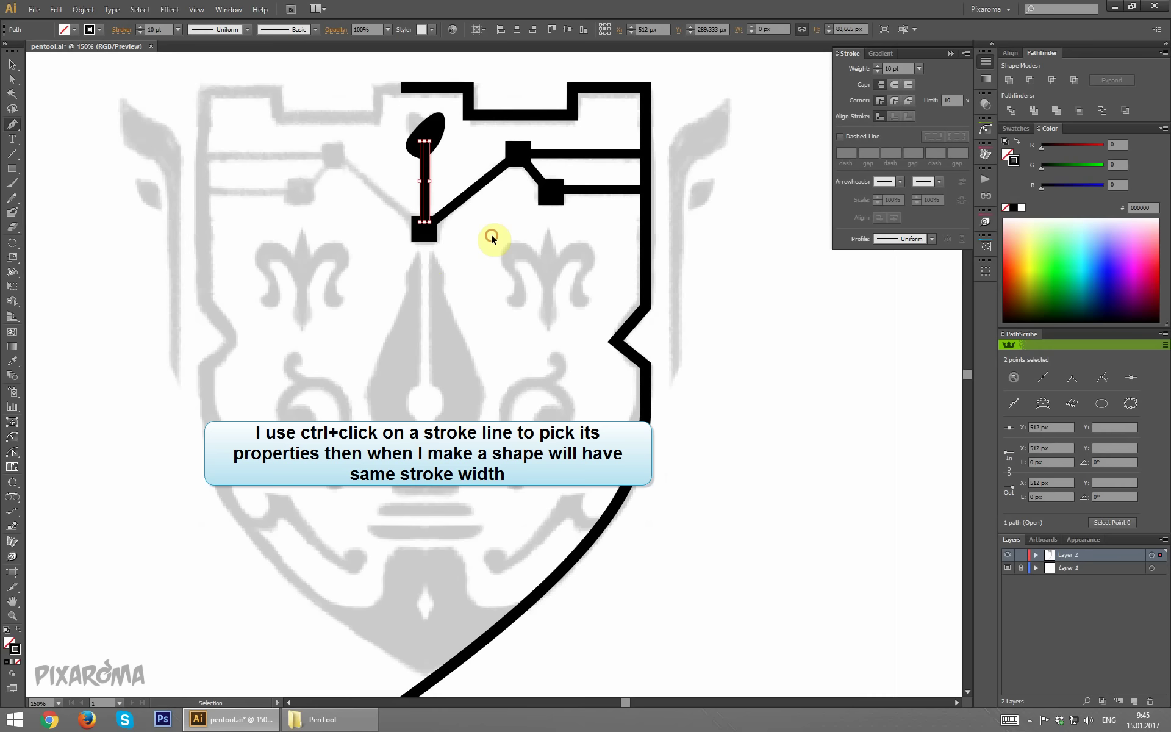
ctrl+click(491, 240)
click(424, 247)
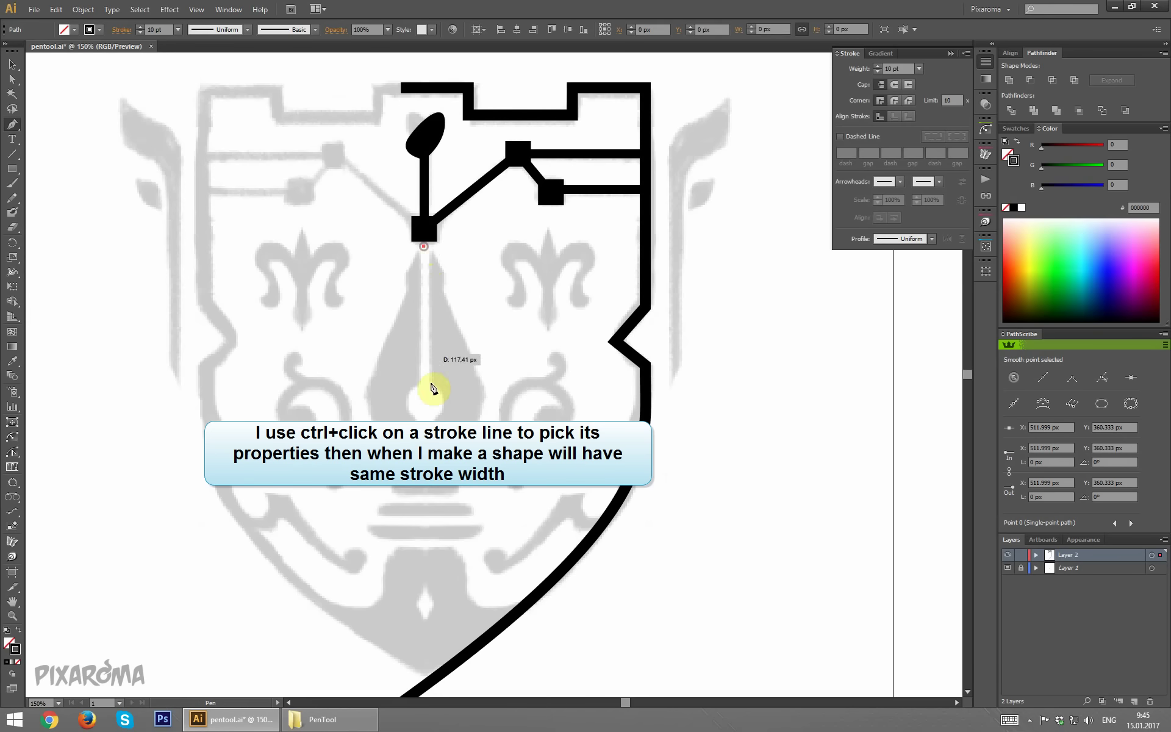
click(425, 406)
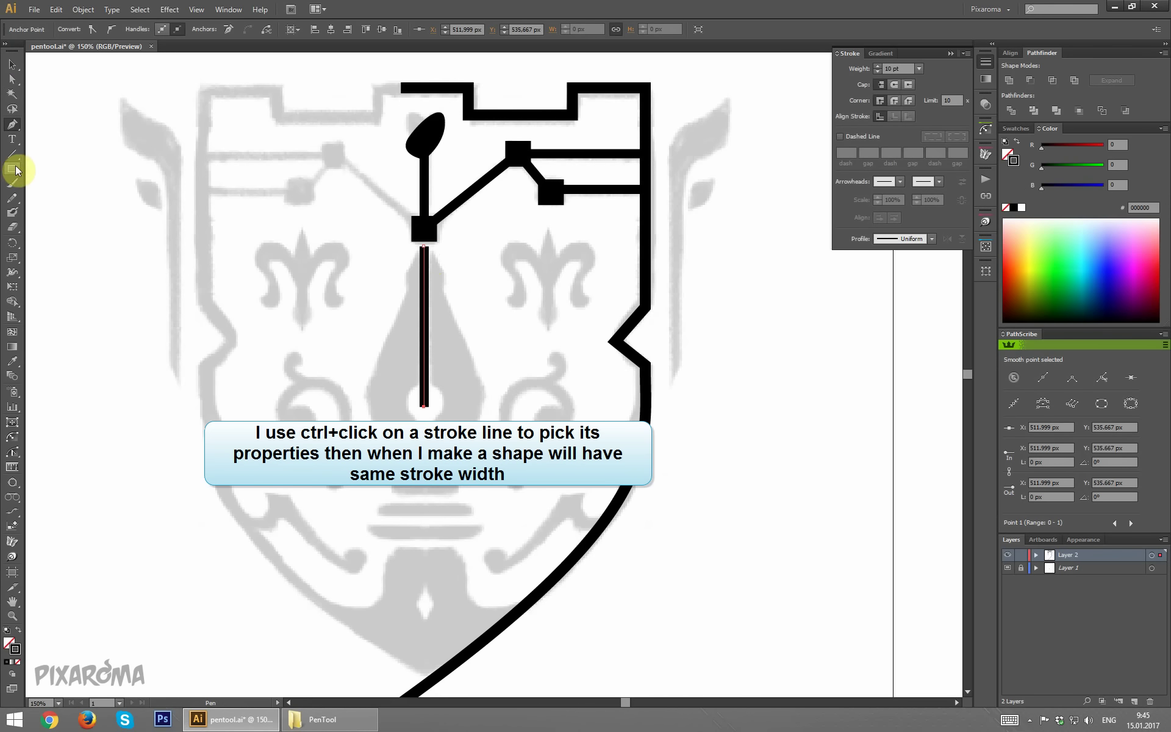
Step: Draw a solid black circle centred on the line's lower end
drag(11, 169, 55, 194)
ctrl+click(482, 382)
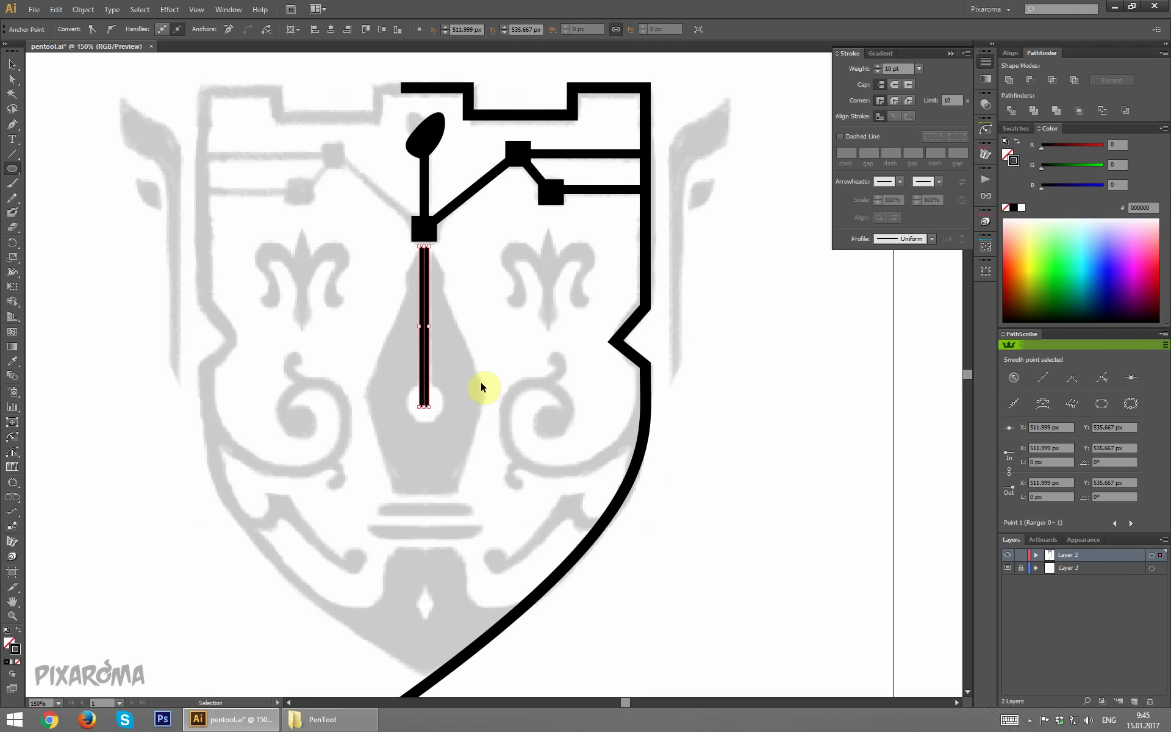
drag(425, 400, 439, 415)
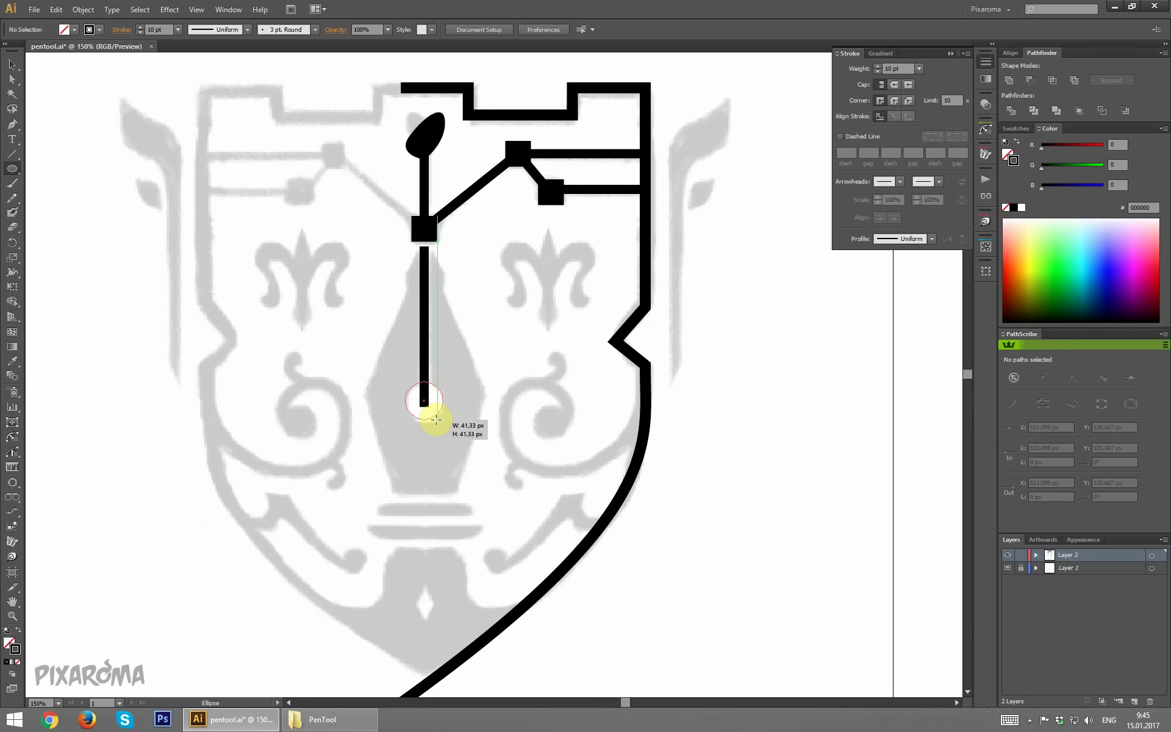
key(shift+x)
Step: Select the nib line and circle together and expand them into filled shapes
click(12, 64)
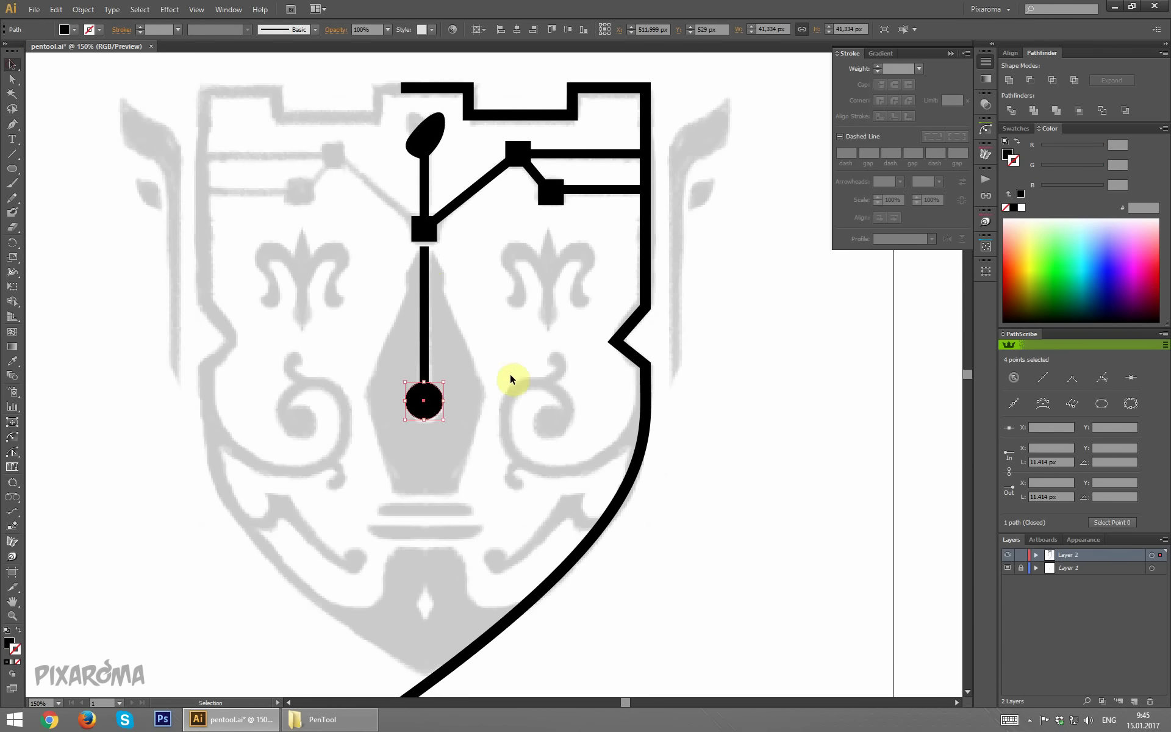
click(511, 376)
mouse_move(496, 442)
mouse_down()
mouse_move(381, 333)
mouse_move(357, 291)
mouse_up()
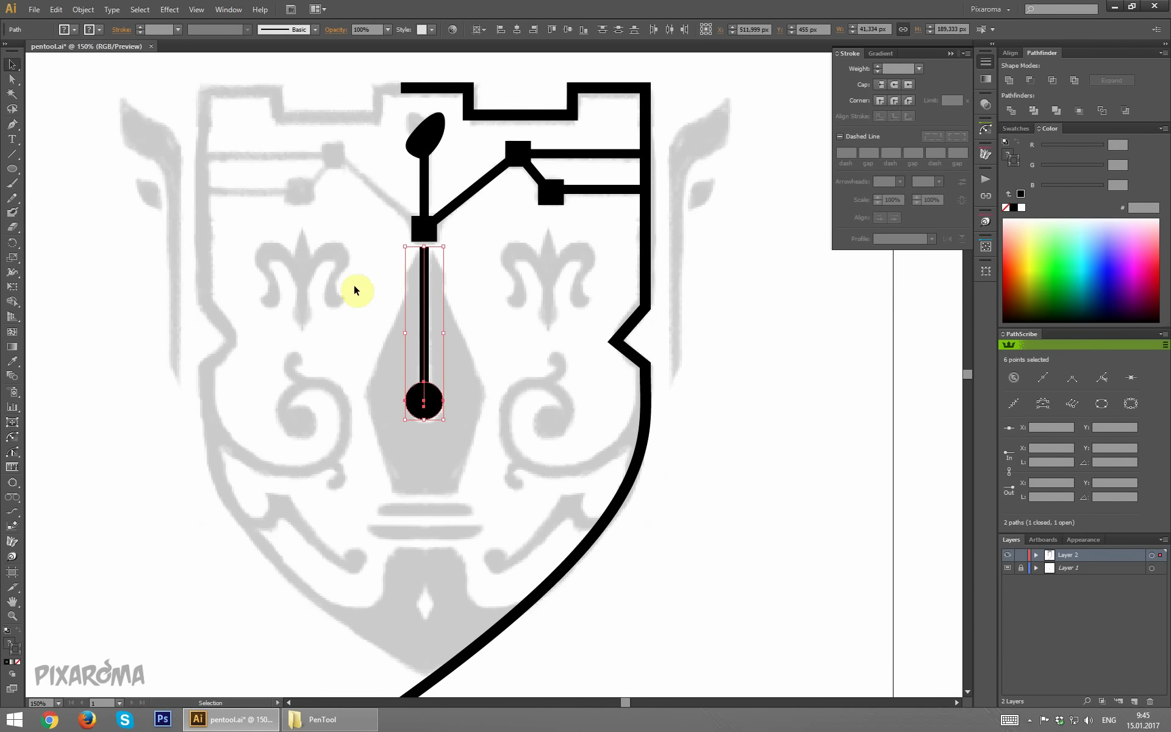
click(83, 9)
click(138, 140)
click(454, 340)
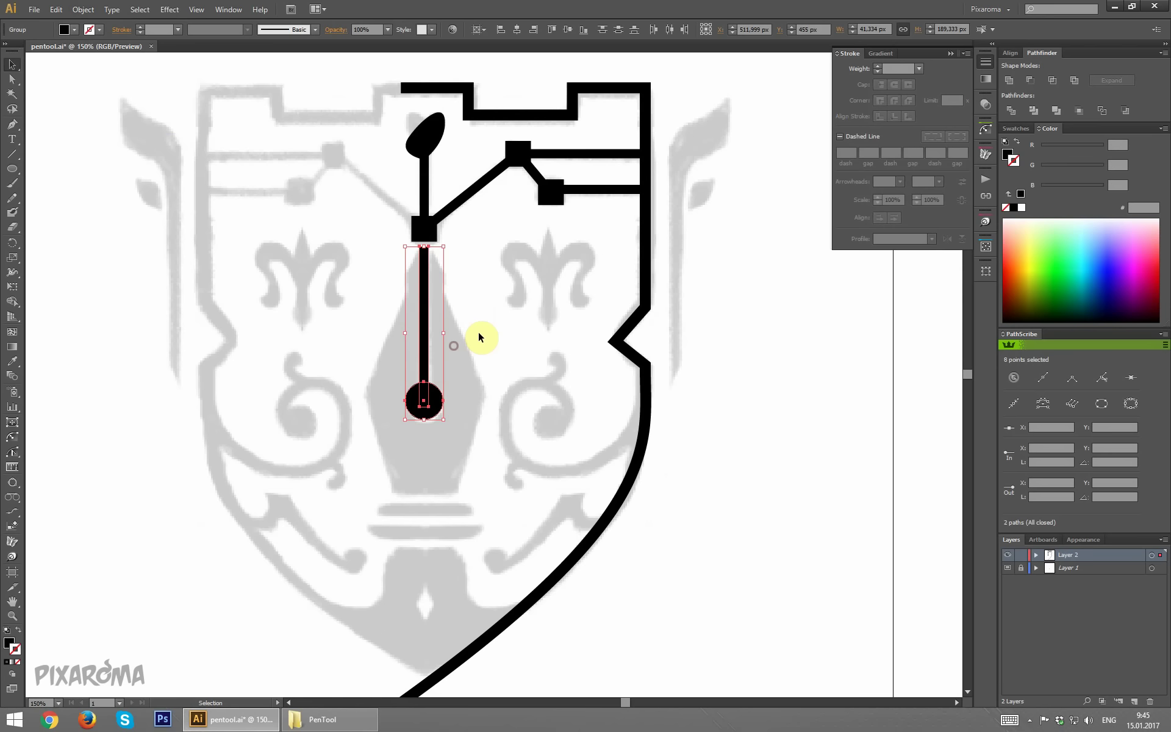
Step: Unite the expanded line and circle into one shape, showing the Pathfinder and Swatches panels
click(1010, 80)
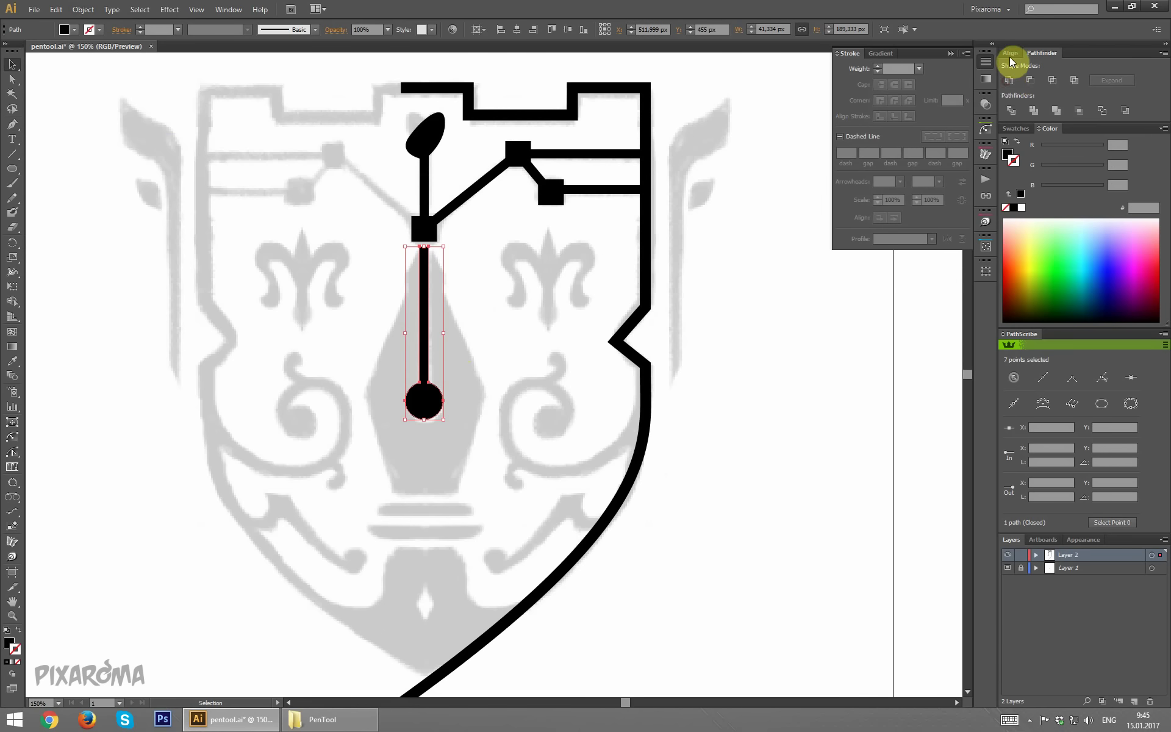
click(1012, 53)
click(1044, 52)
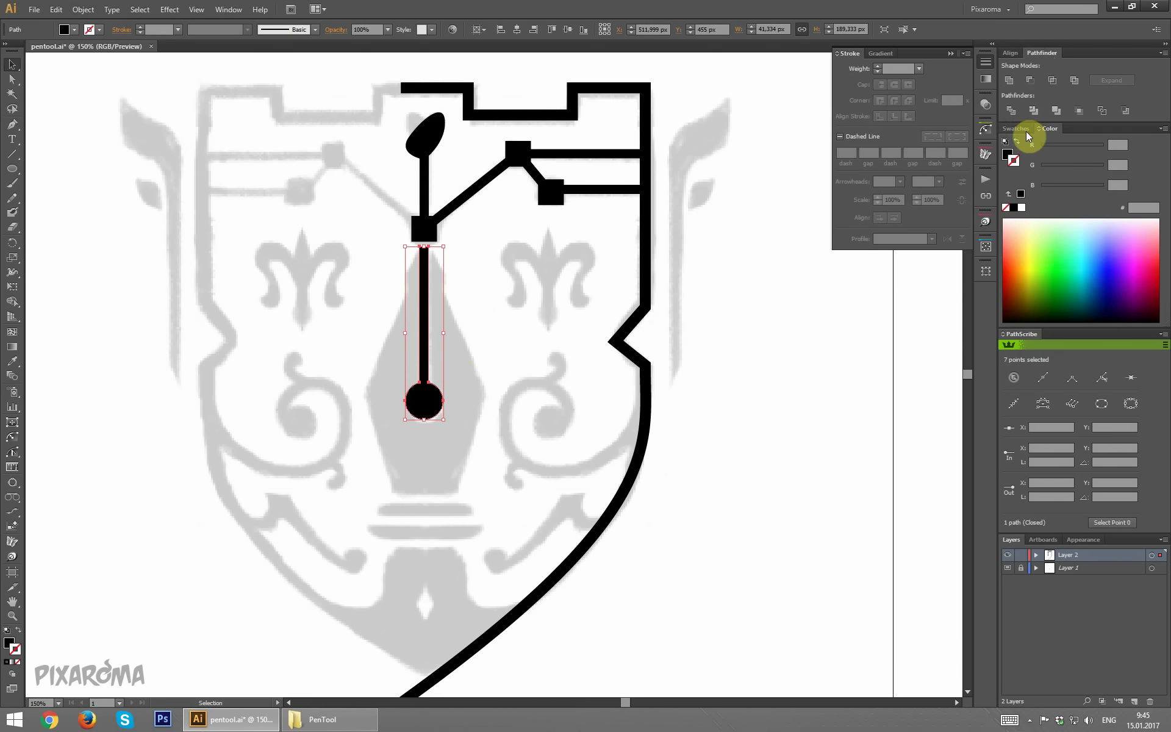
click(1016, 128)
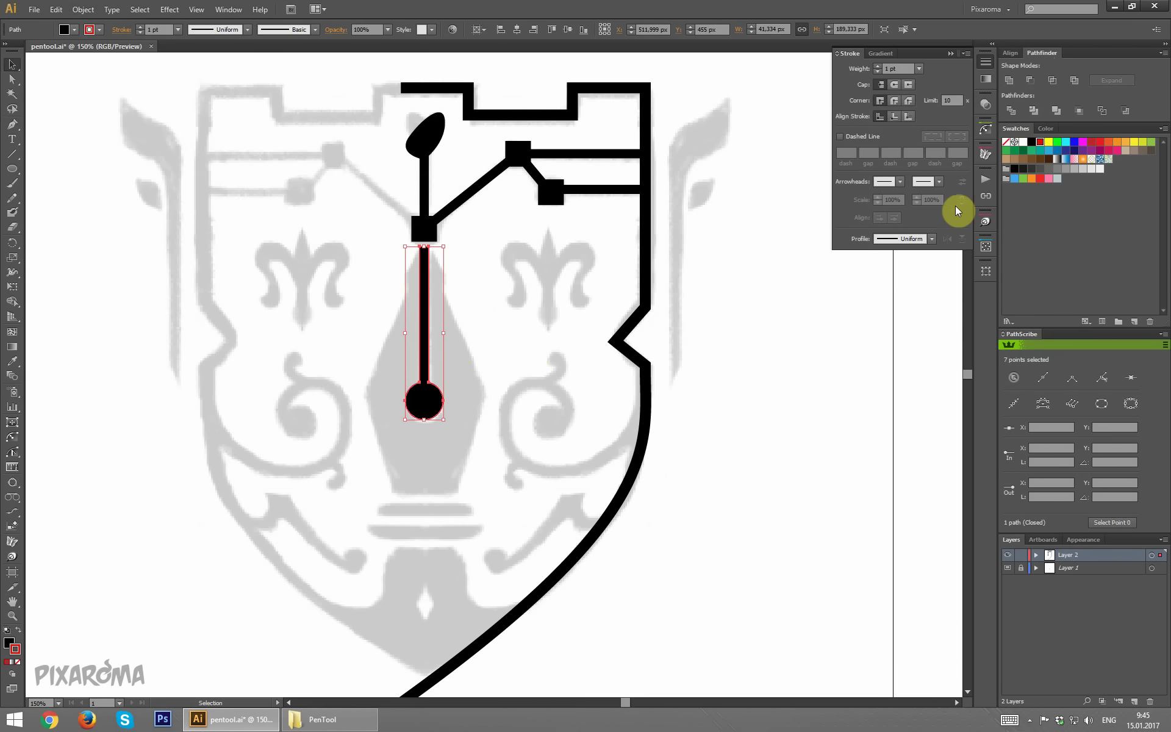
Step: Colour the stem and circle red and reset the fill colour to black
click(1040, 143)
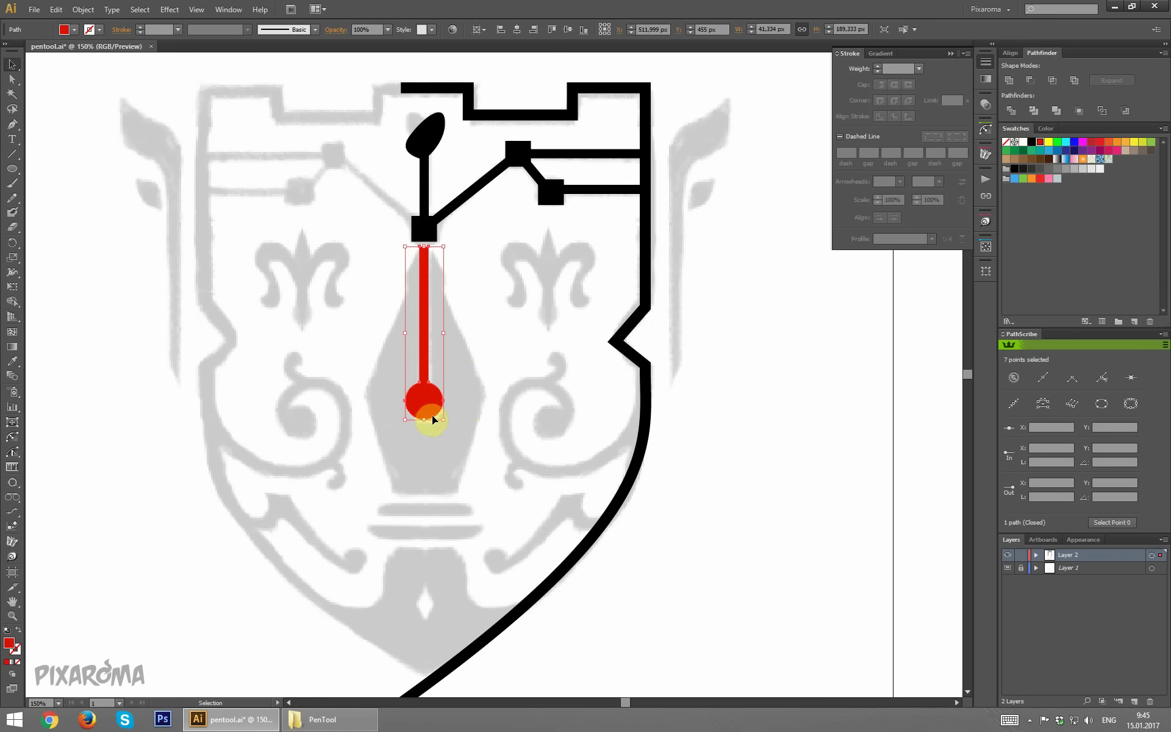
click(485, 449)
click(429, 237)
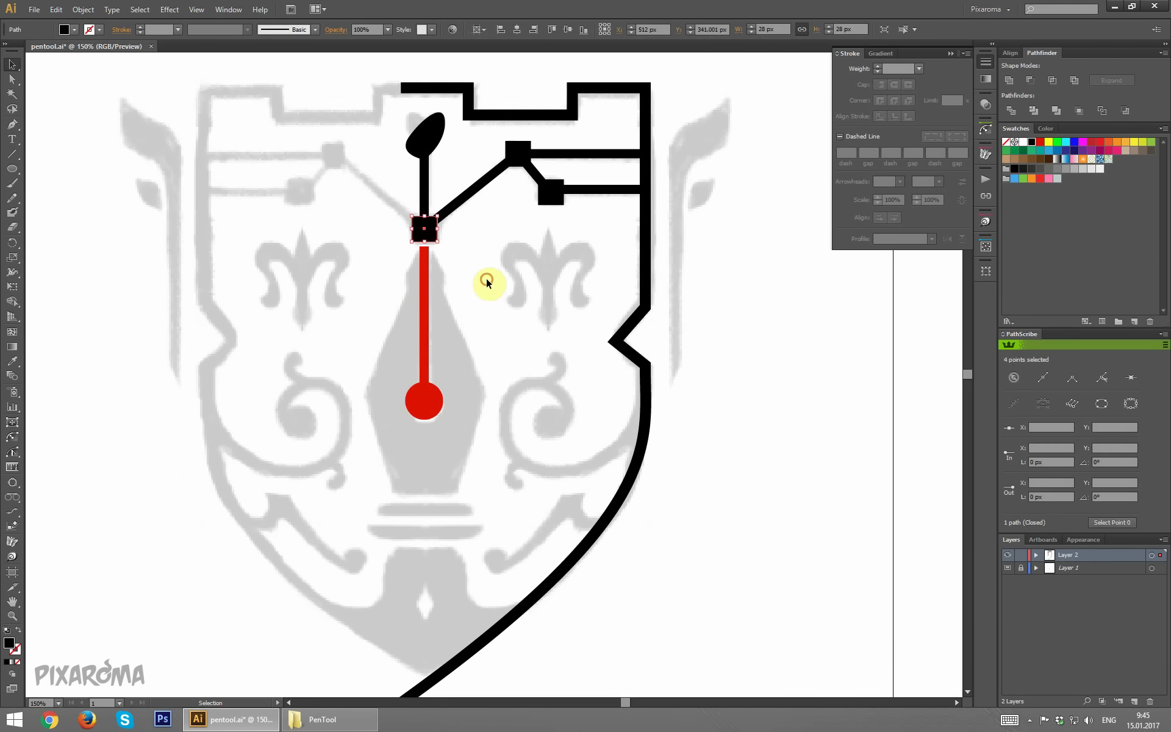
click(486, 279)
Step: Trace the black nib outline around the stem and apply Minus Back to cut out the slit and hole
click(11, 125)
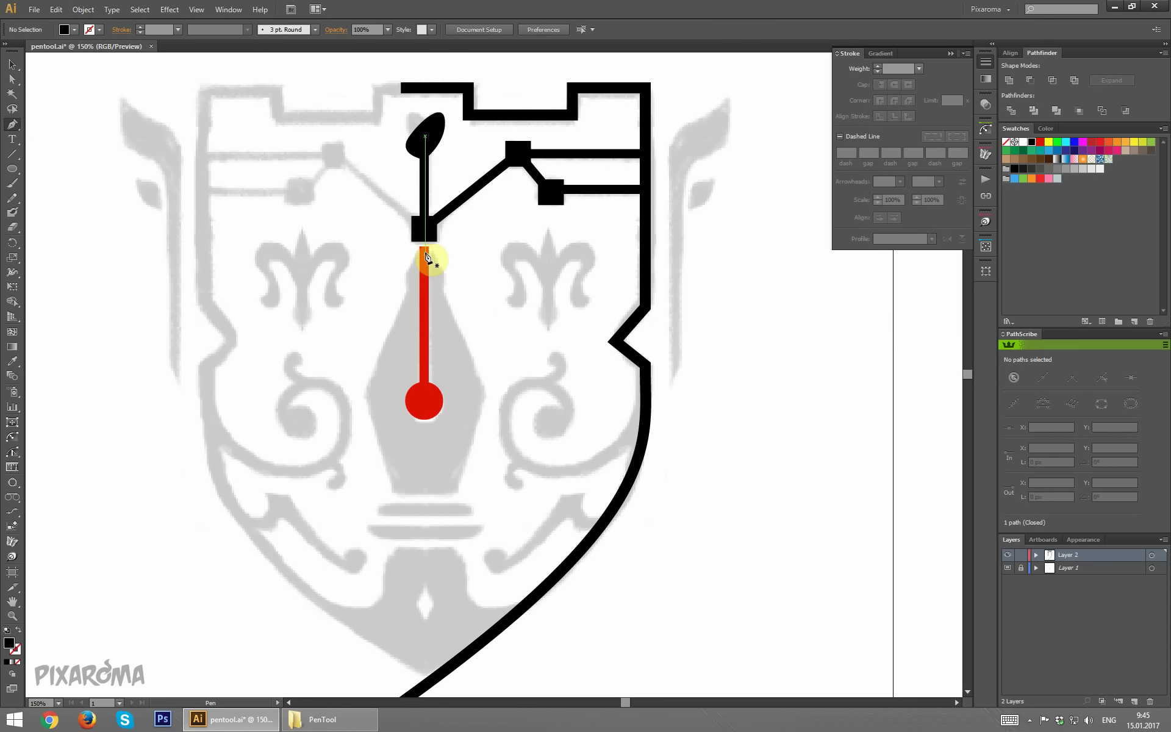
drag(426, 253, 490, 401)
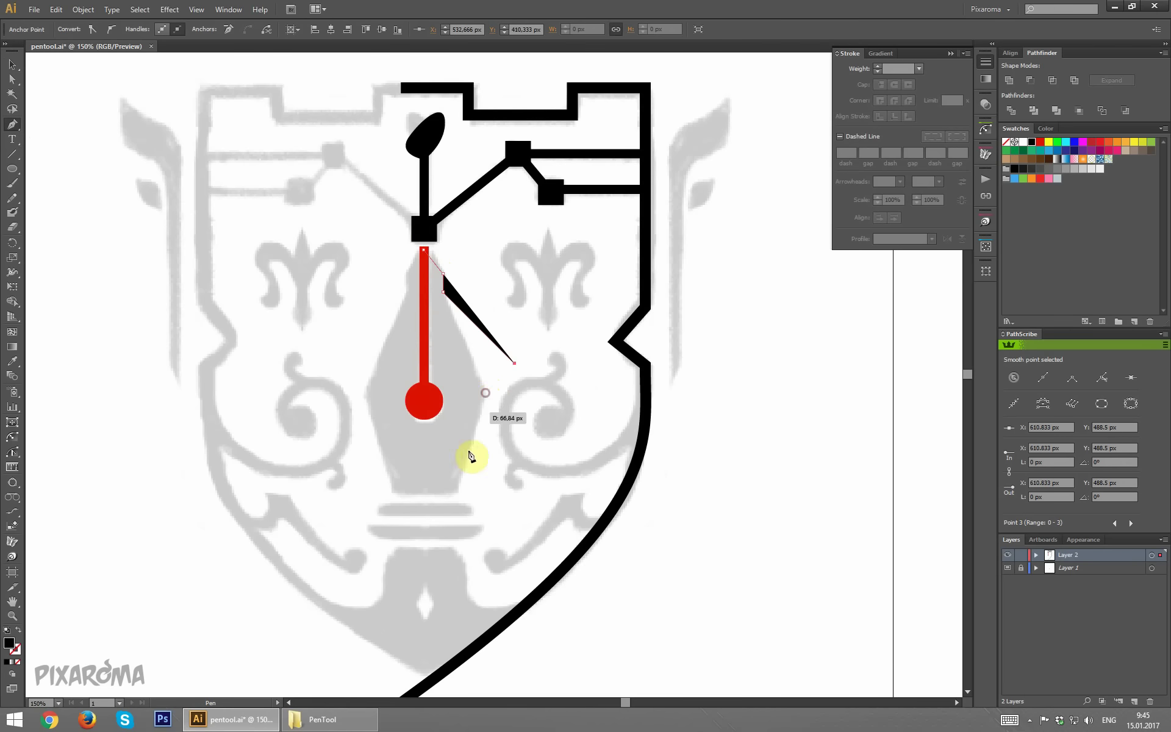
click(485, 394)
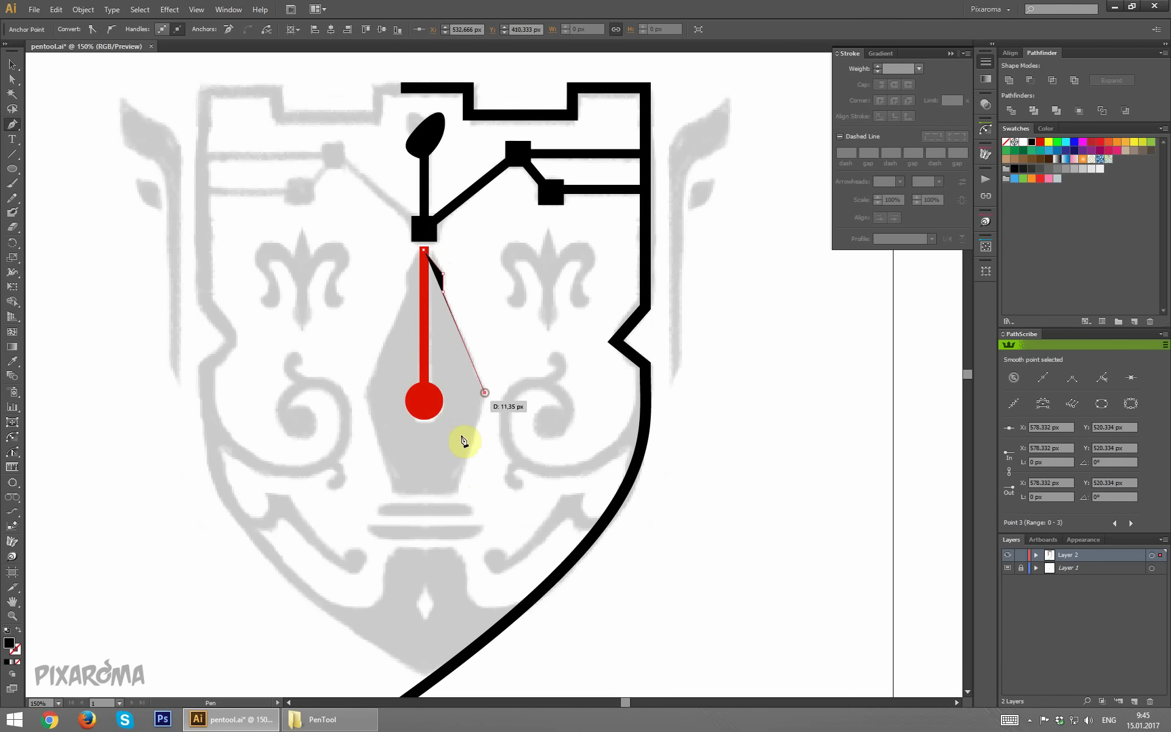
click(458, 492)
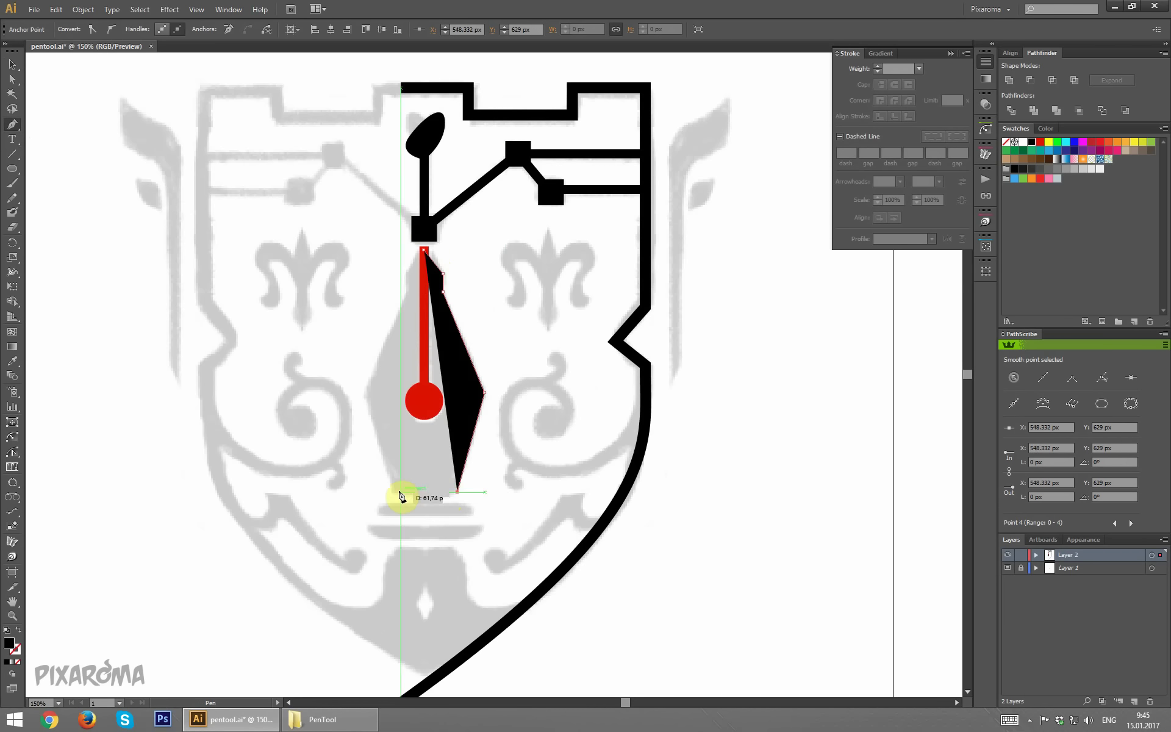
click(400, 491)
click(379, 352)
click(386, 250)
click(424, 252)
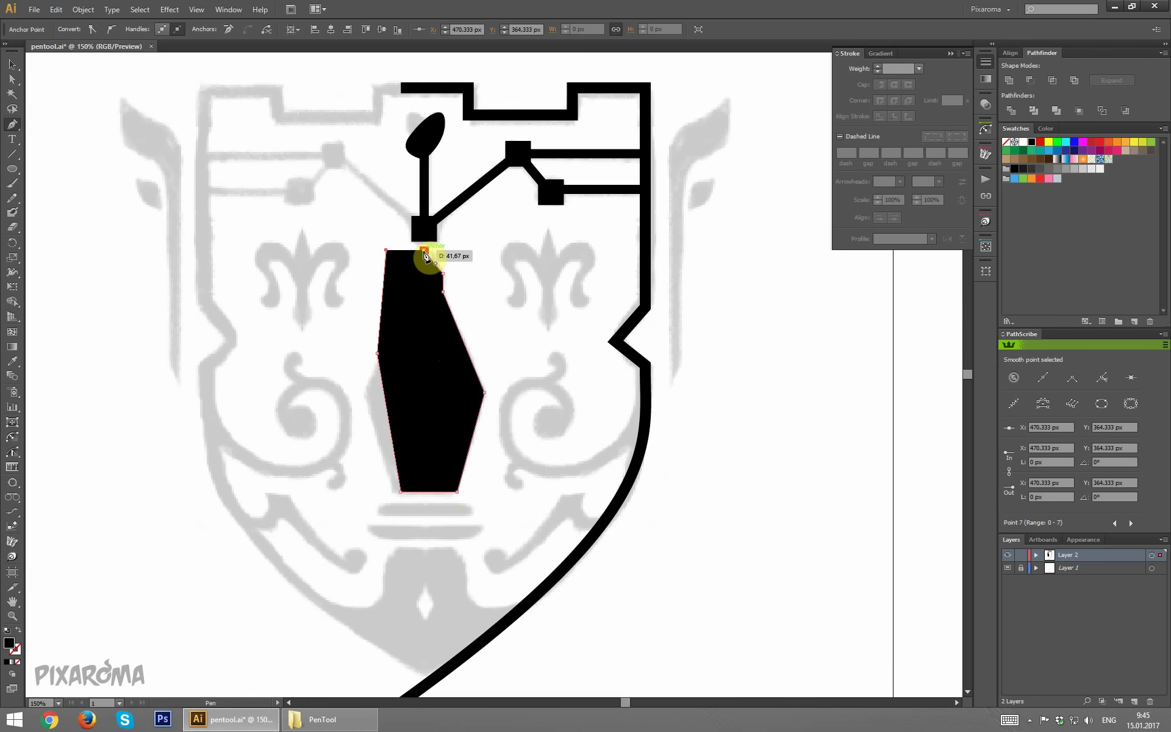
click(12, 65)
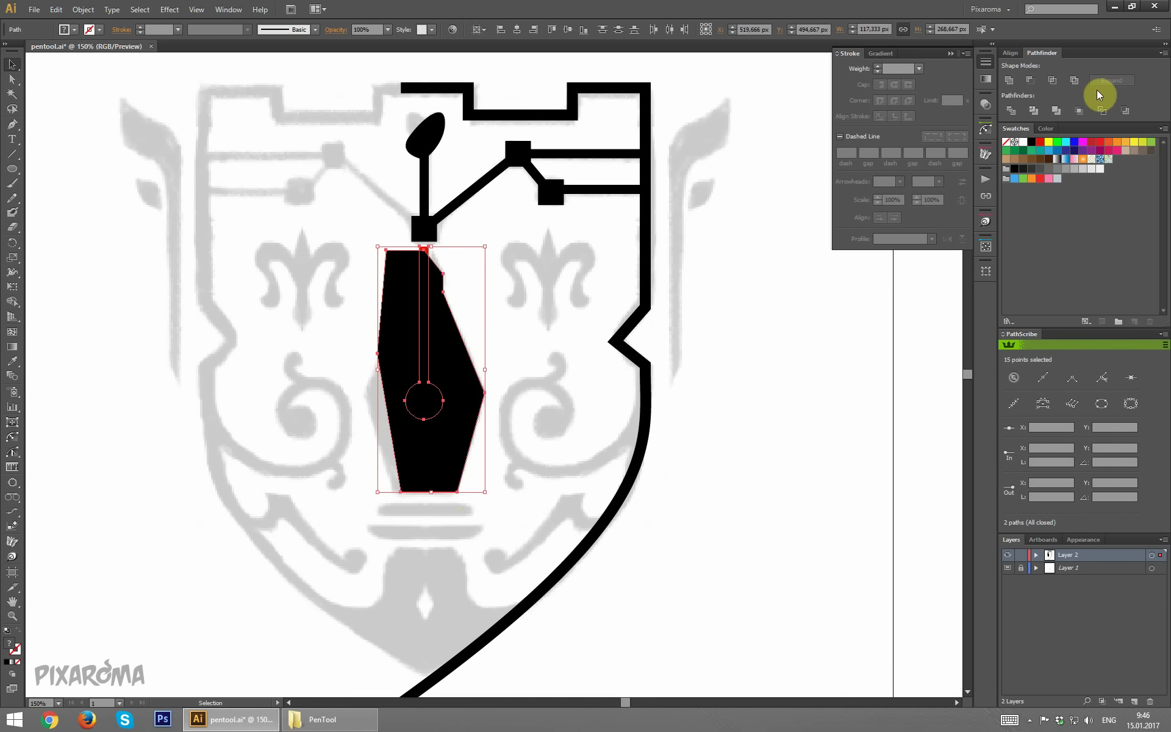
click(1120, 110)
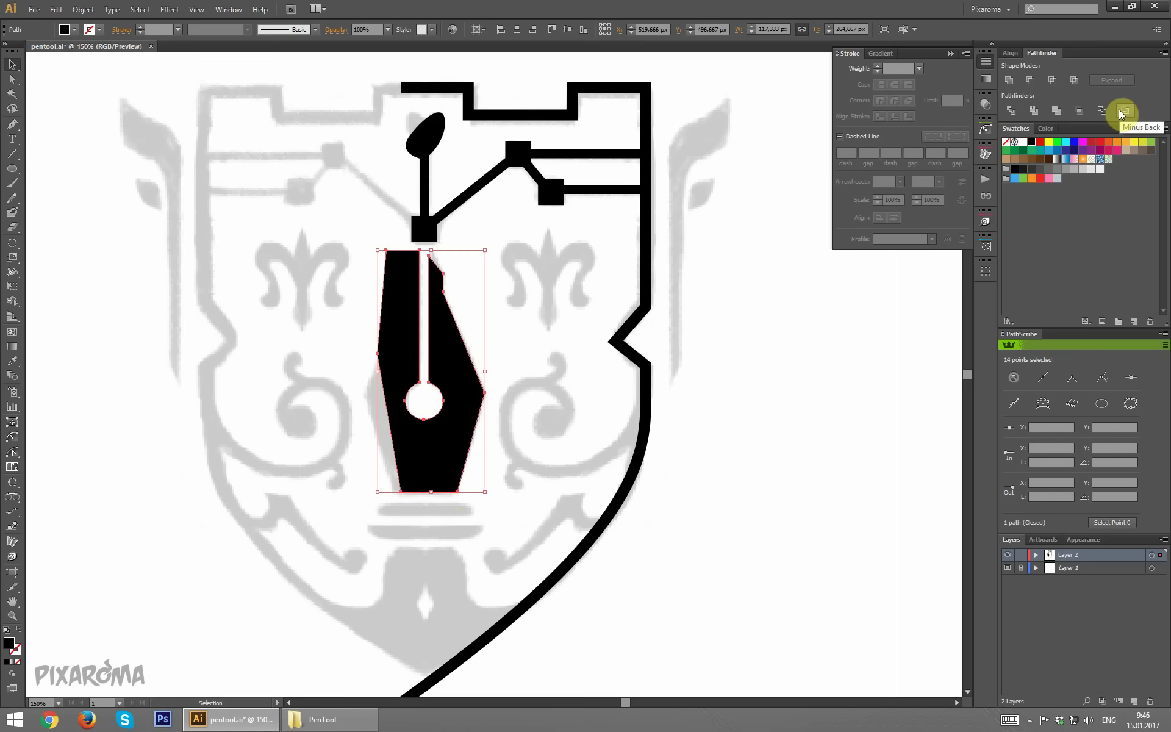
click(511, 303)
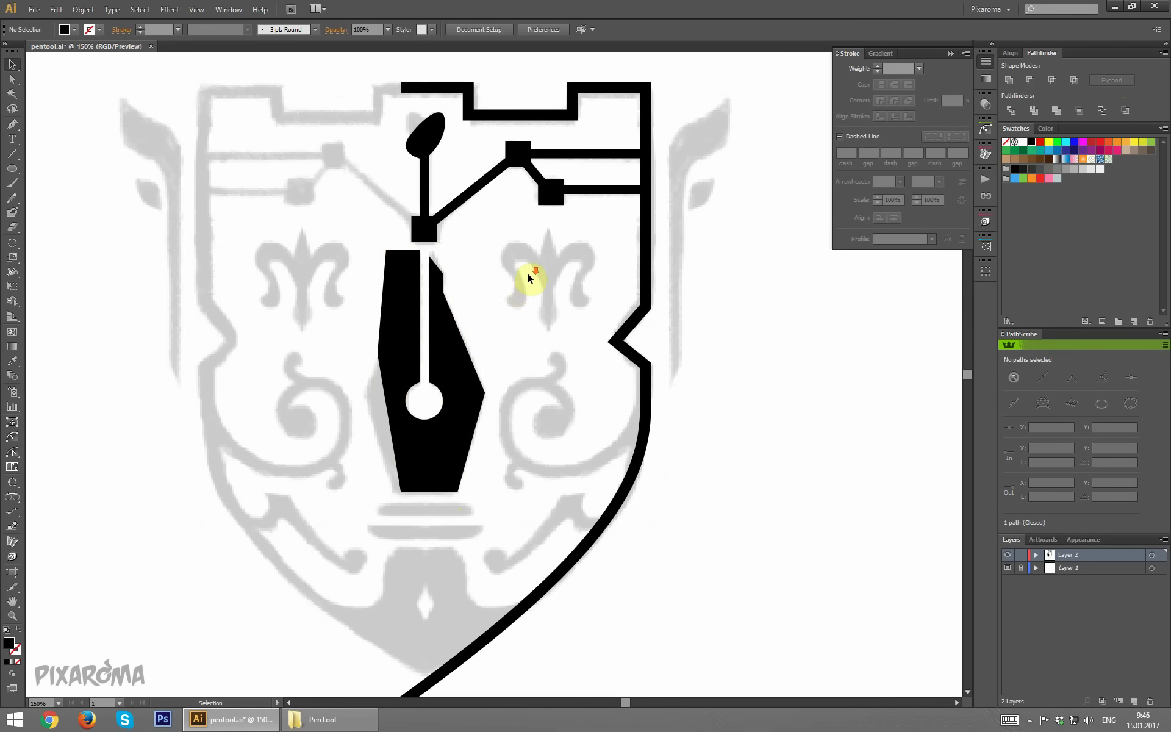
Step: Draw a thin black rounded-rectangle bar below the pen nib
scroll(529, 273, down, 3)
scroll(528, 254, down, 2)
scroll(529, 245, down, 1)
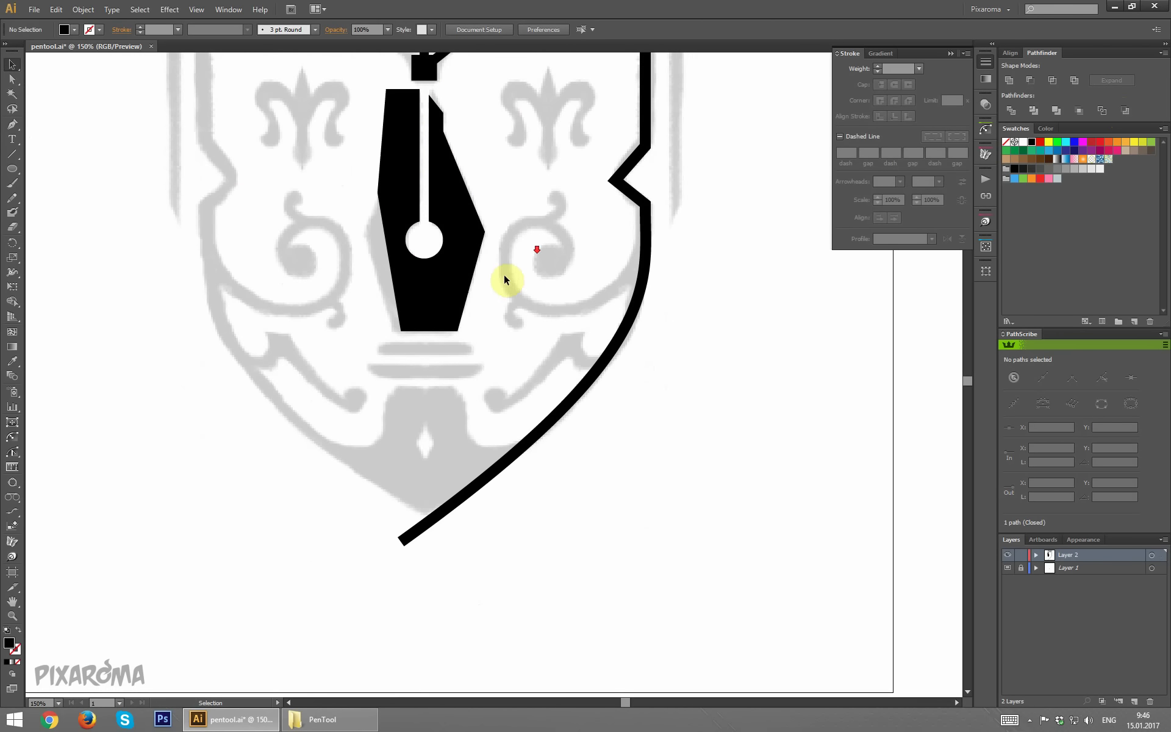
drag(11, 168, 94, 185)
click(93, 183)
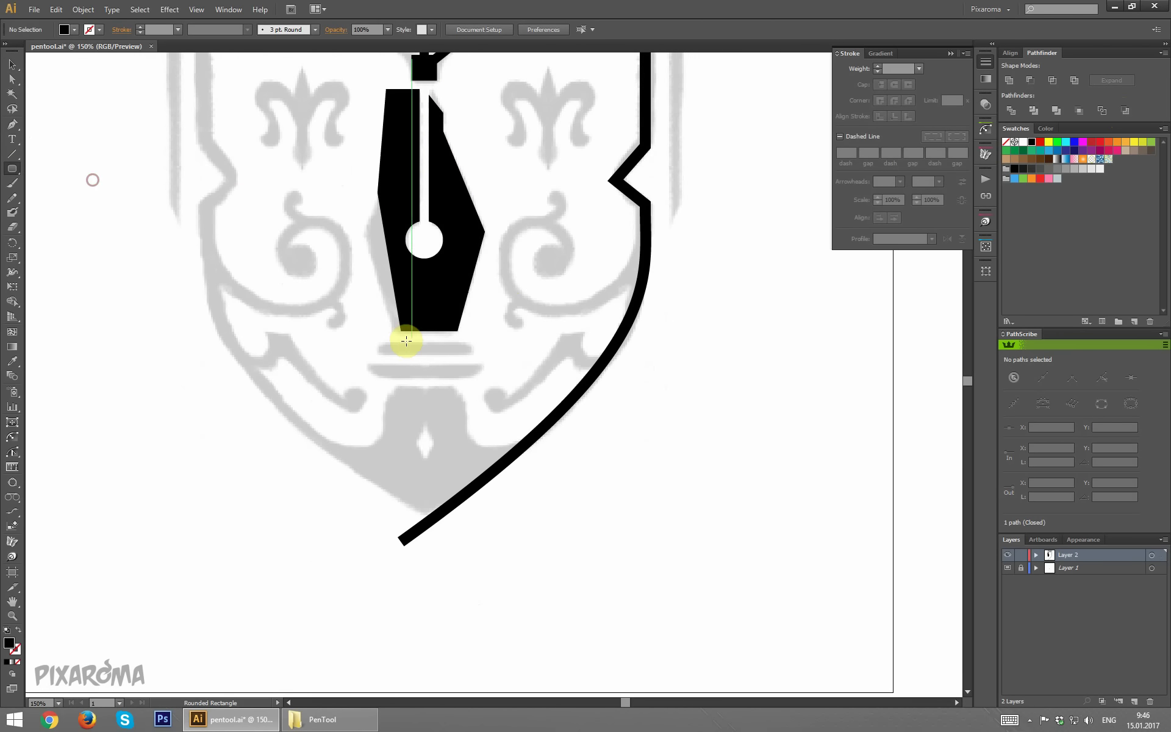
mouse_move(402, 344)
mouse_down()
mouse_move(478, 354)
mouse_move(459, 350)
mouse_move(464, 374)
mouse_up()
click(11, 64)
click(290, 385)
Step: Centre the bar and place a copy below it, lengthened to the left
click(461, 394)
click(444, 420)
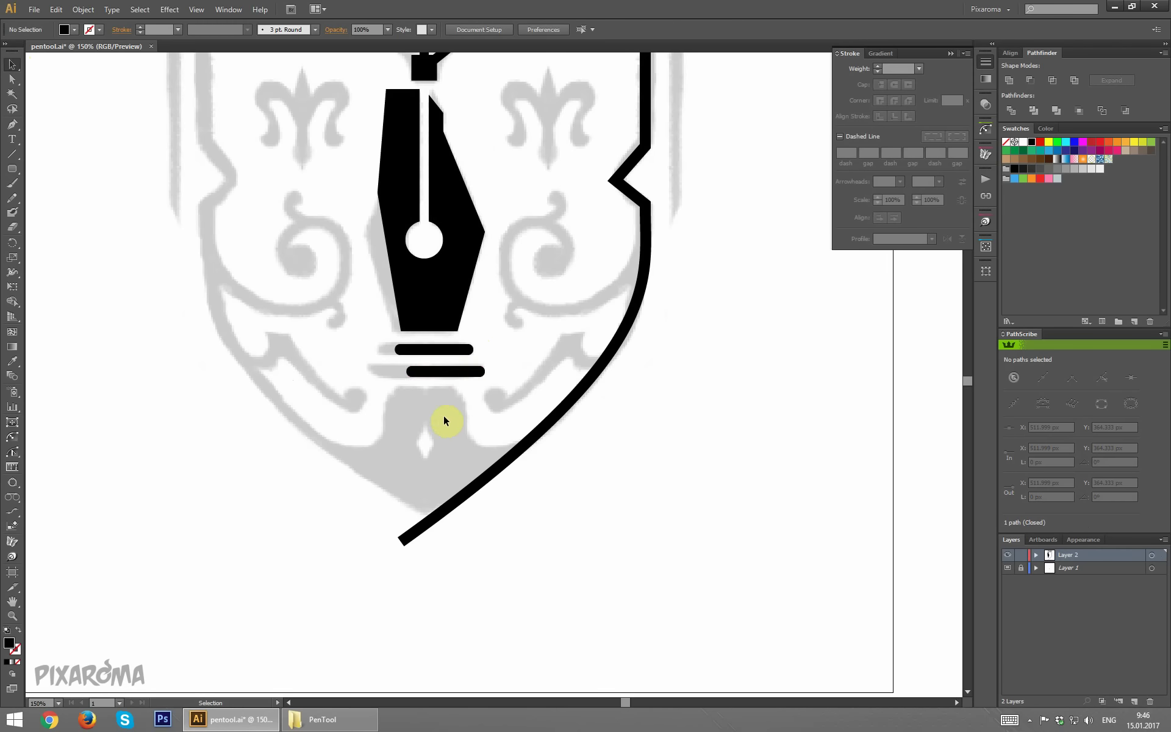
click(444, 366)
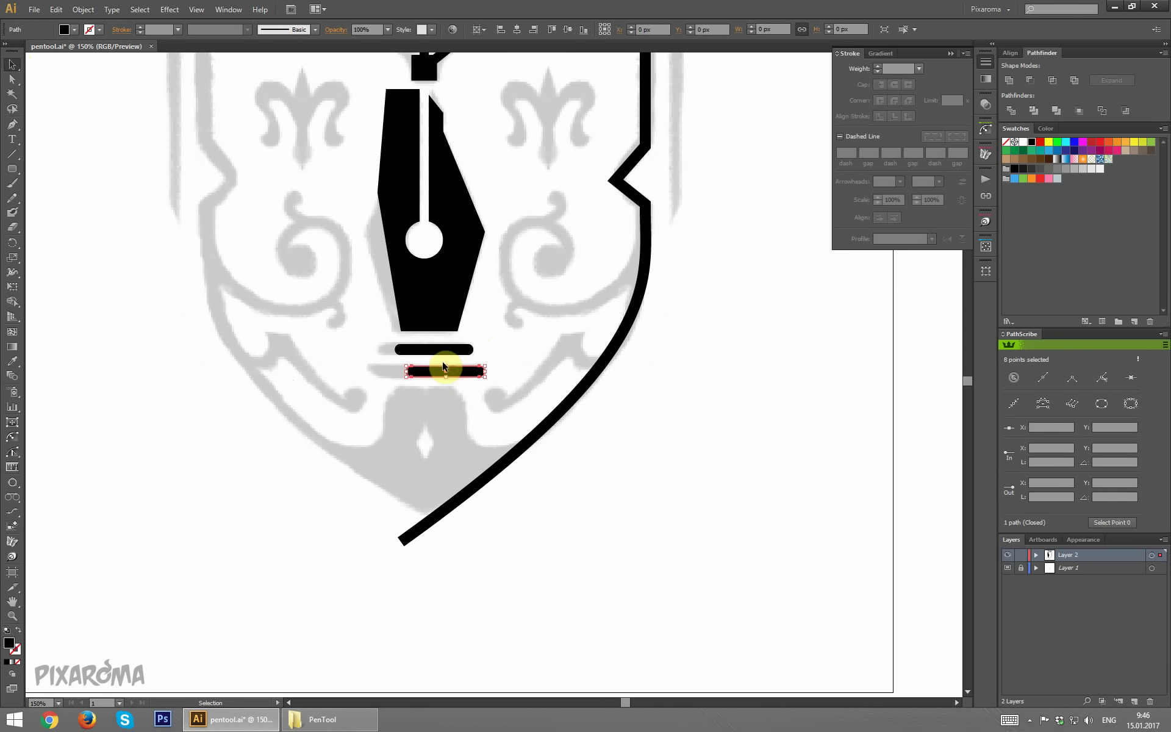
drag(407, 368, 386, 369)
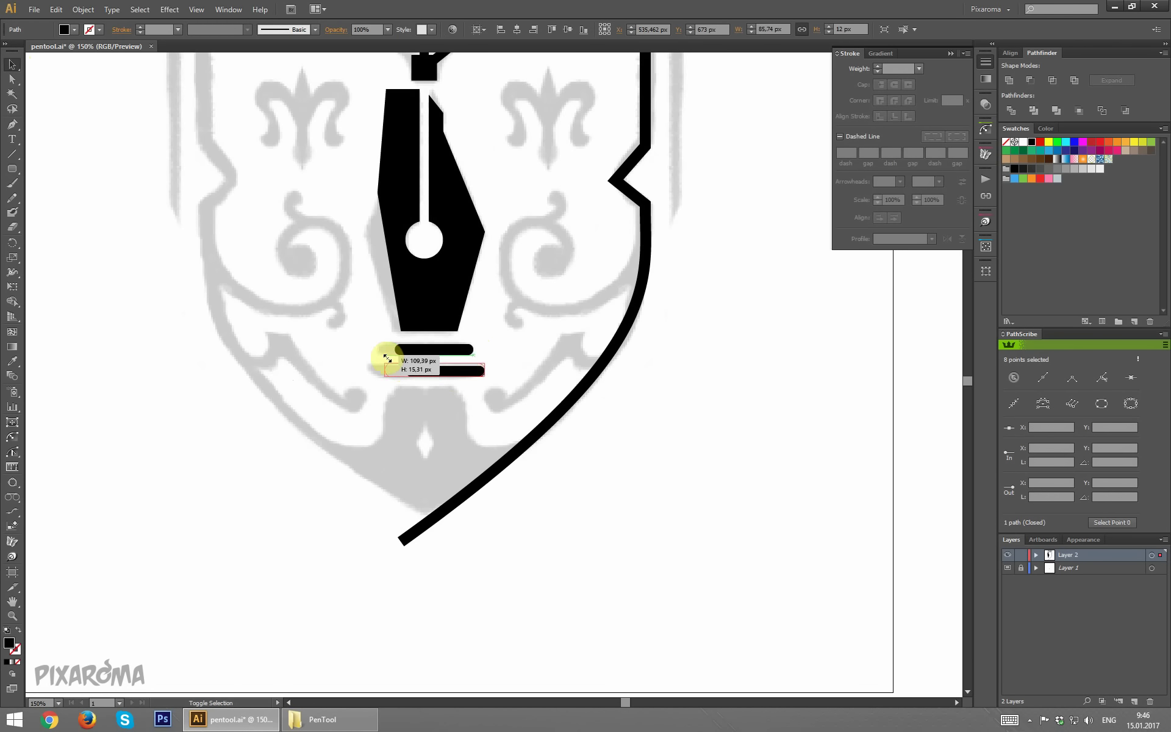
click(345, 382)
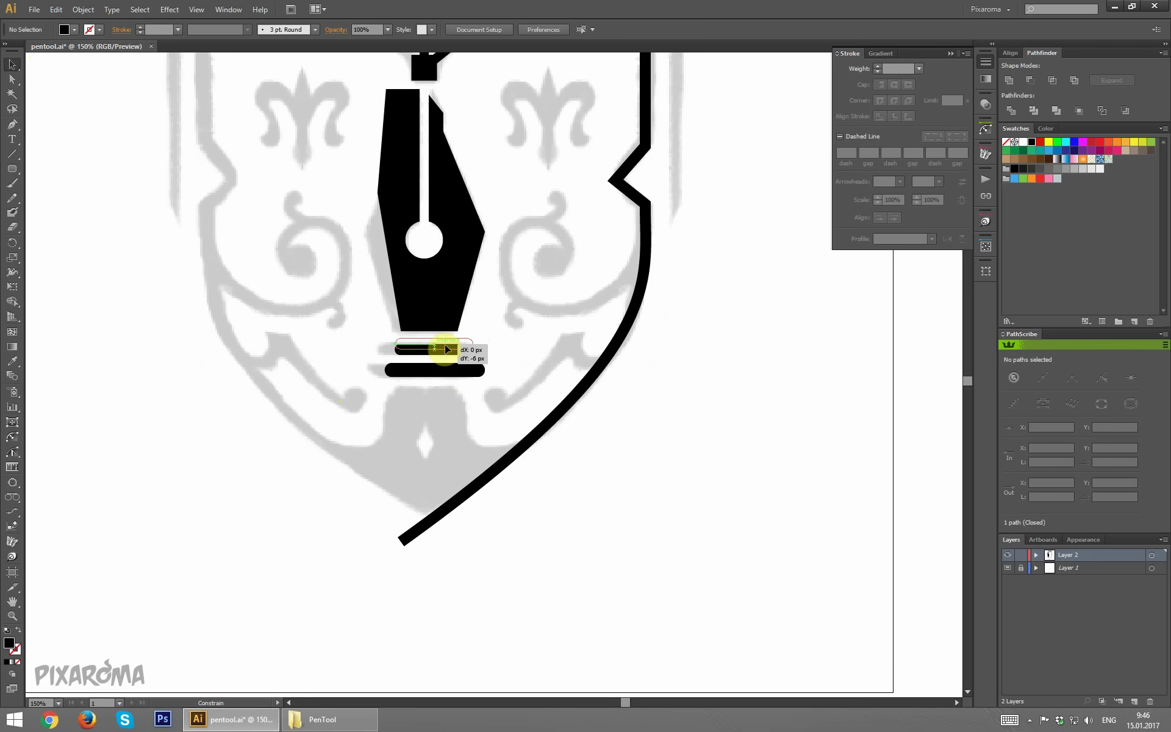
Step: Hide the grey sketch layer to check the two bars, then show it again
click(449, 345)
click(493, 339)
click(453, 344)
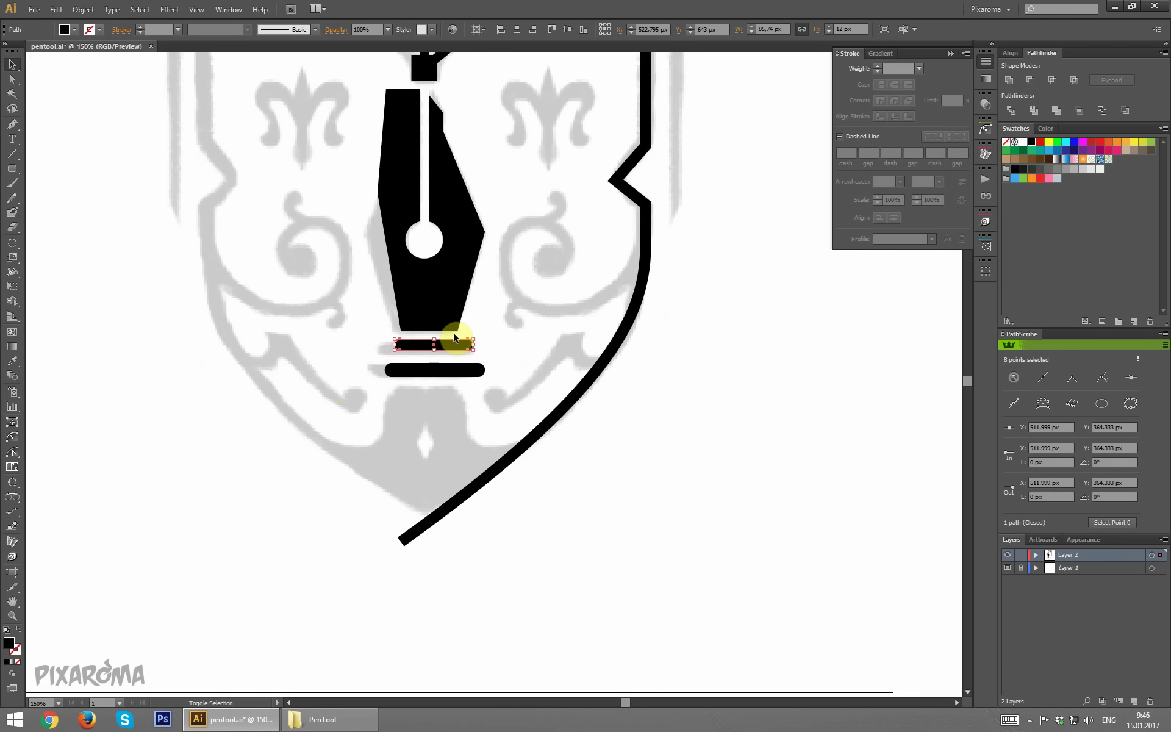
click(1007, 568)
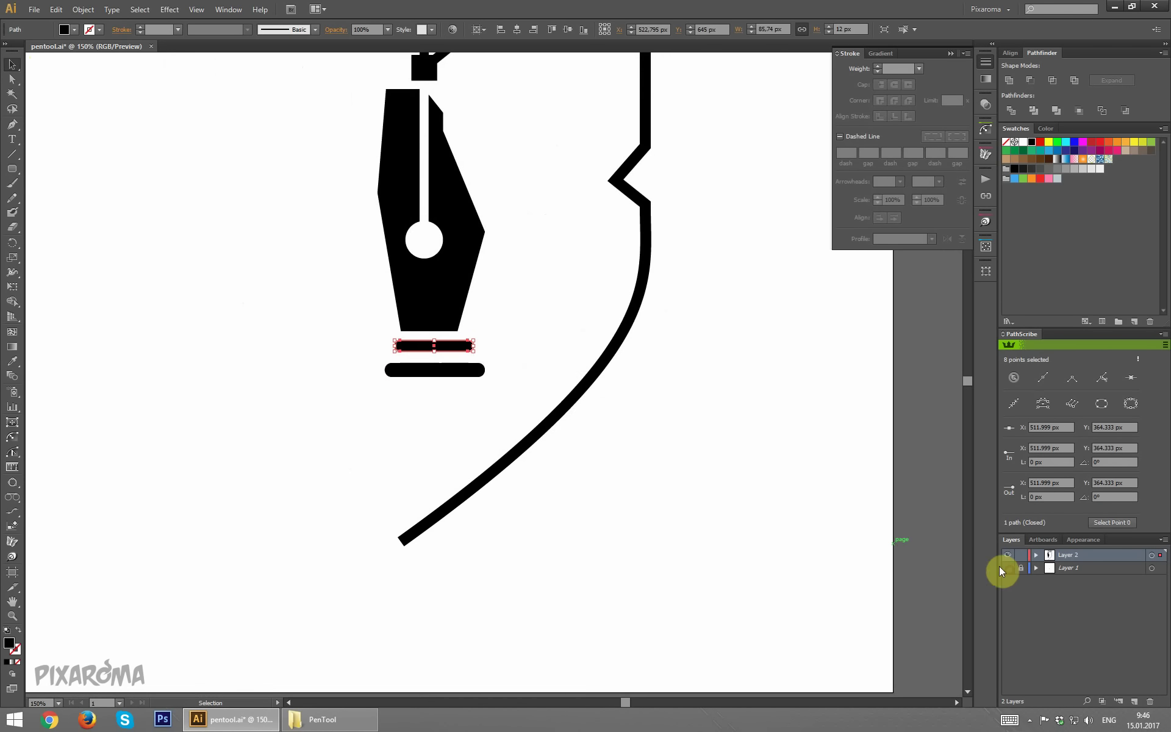
click(675, 515)
click(444, 347)
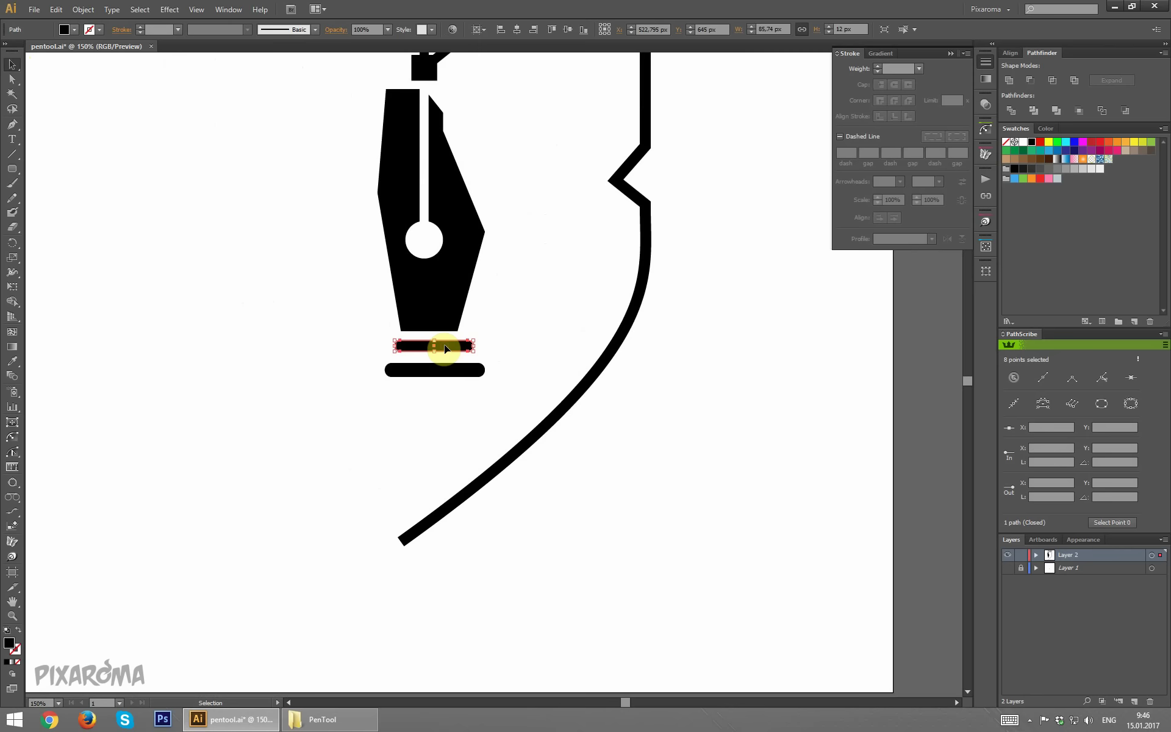
click(530, 306)
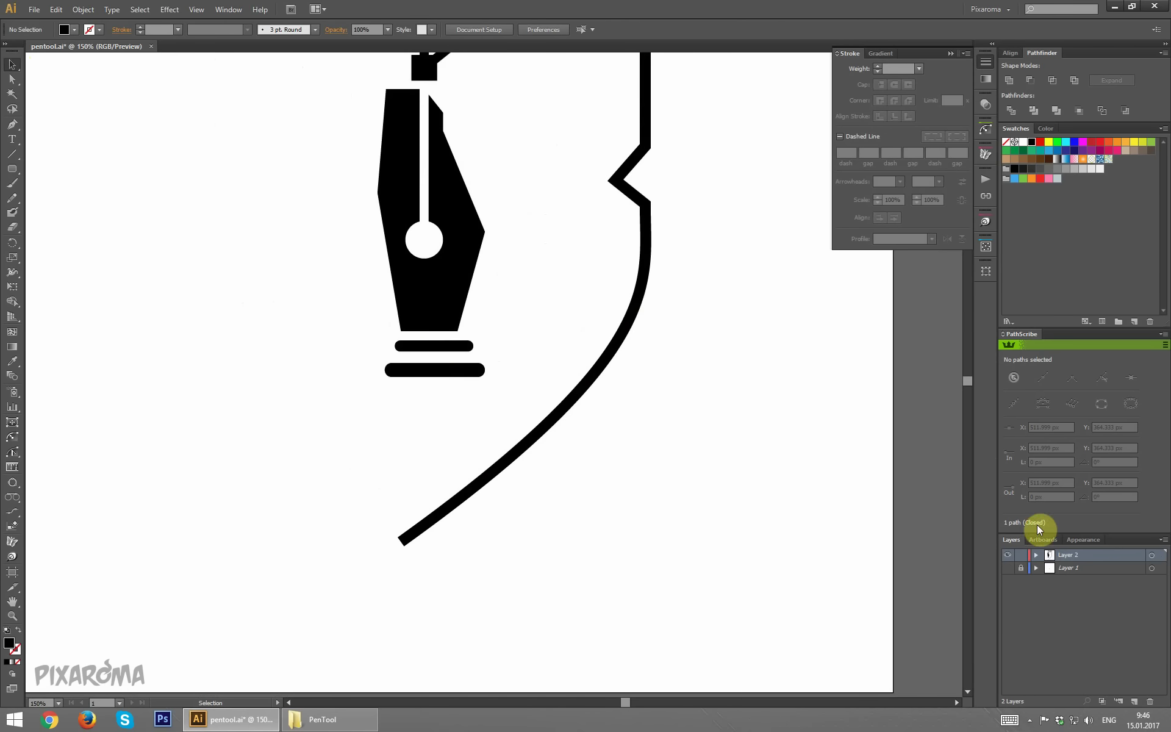
click(1008, 569)
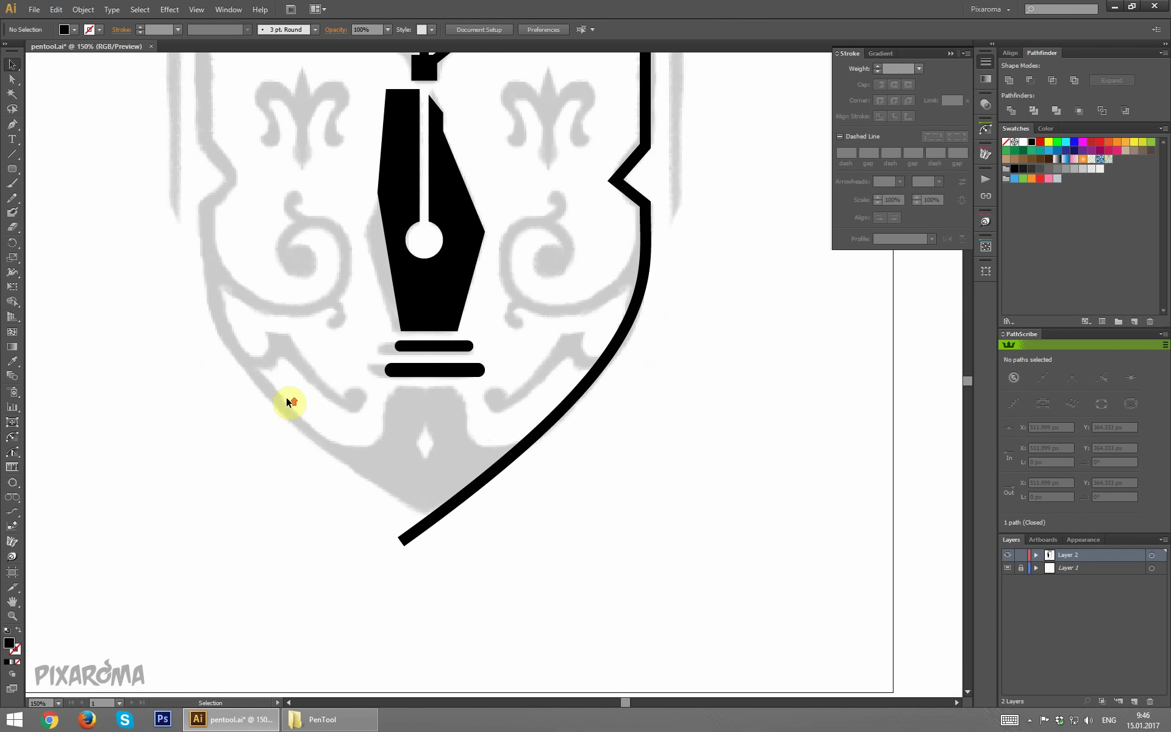
Step: Trace a Pen outline from below the lower bar down along the shield's curved edge
scroll(287, 397, up, 2)
click(12, 126)
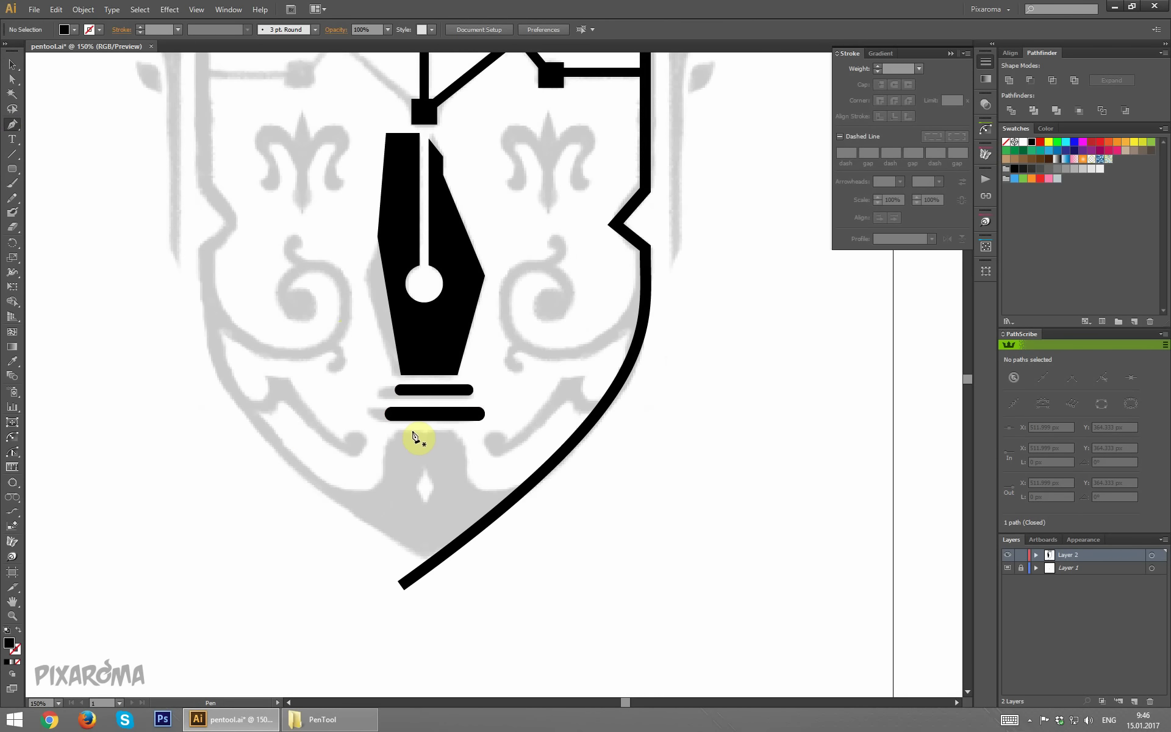
mouse_move(430, 433)
mouse_down()
mouse_move(467, 469)
mouse_move(463, 434)
mouse_up()
drag(464, 465, 463, 482)
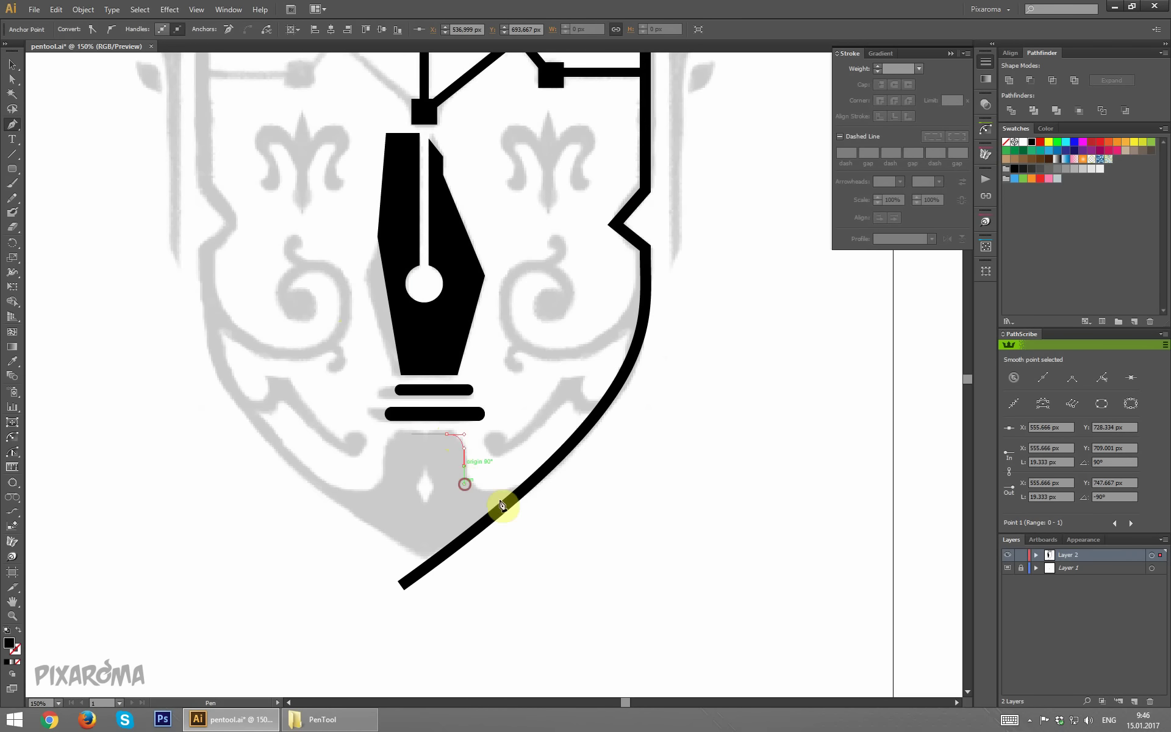
drag(565, 471, 565, 469)
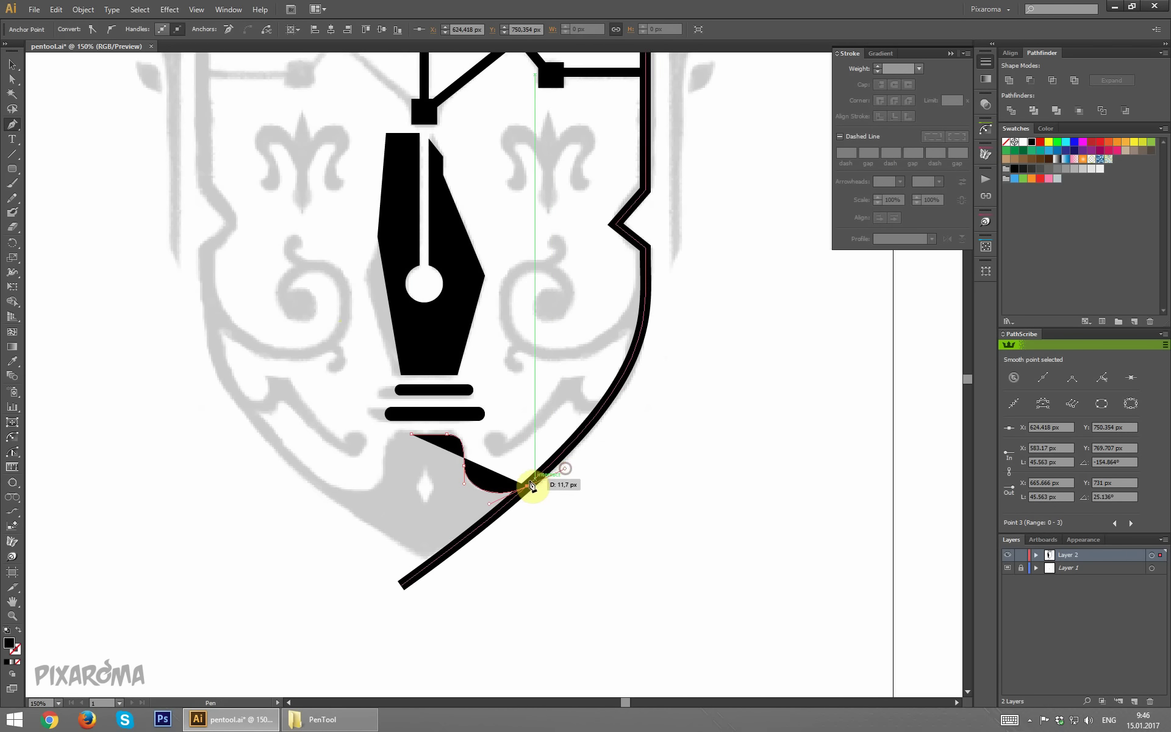
click(526, 486)
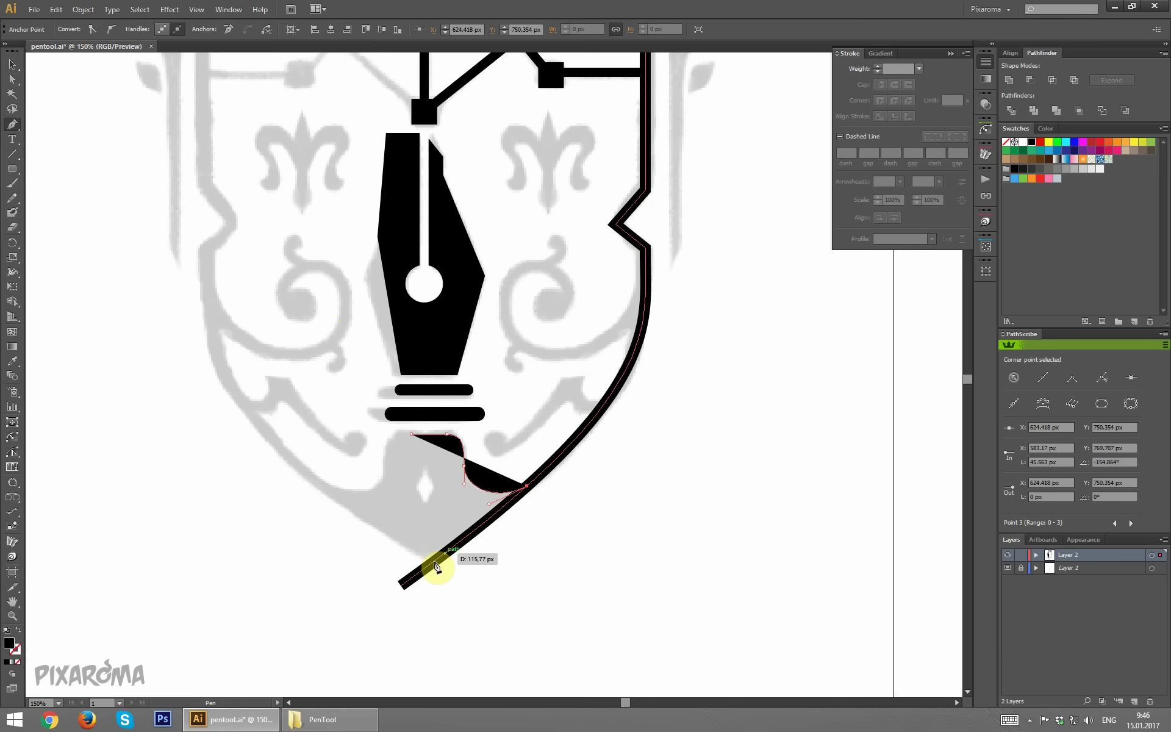
click(421, 569)
click(405, 522)
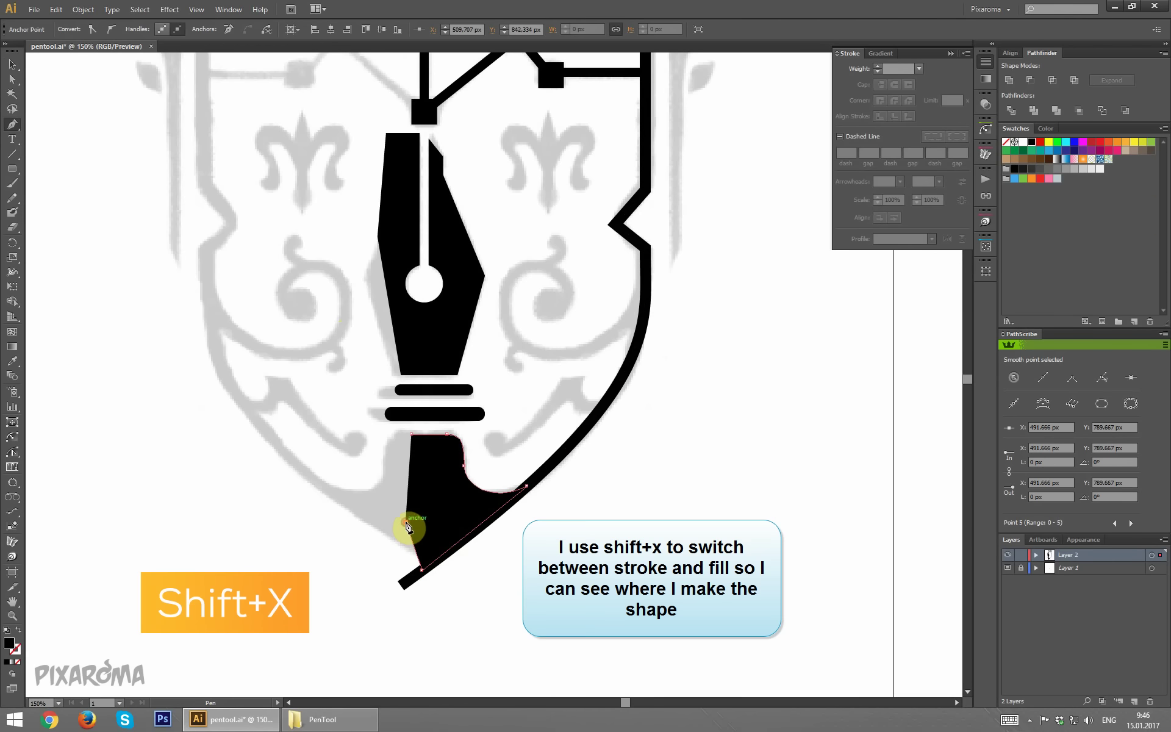
Step: Close the grip outline back at its start and fill it solid black
key(shift+x)
click(434, 487)
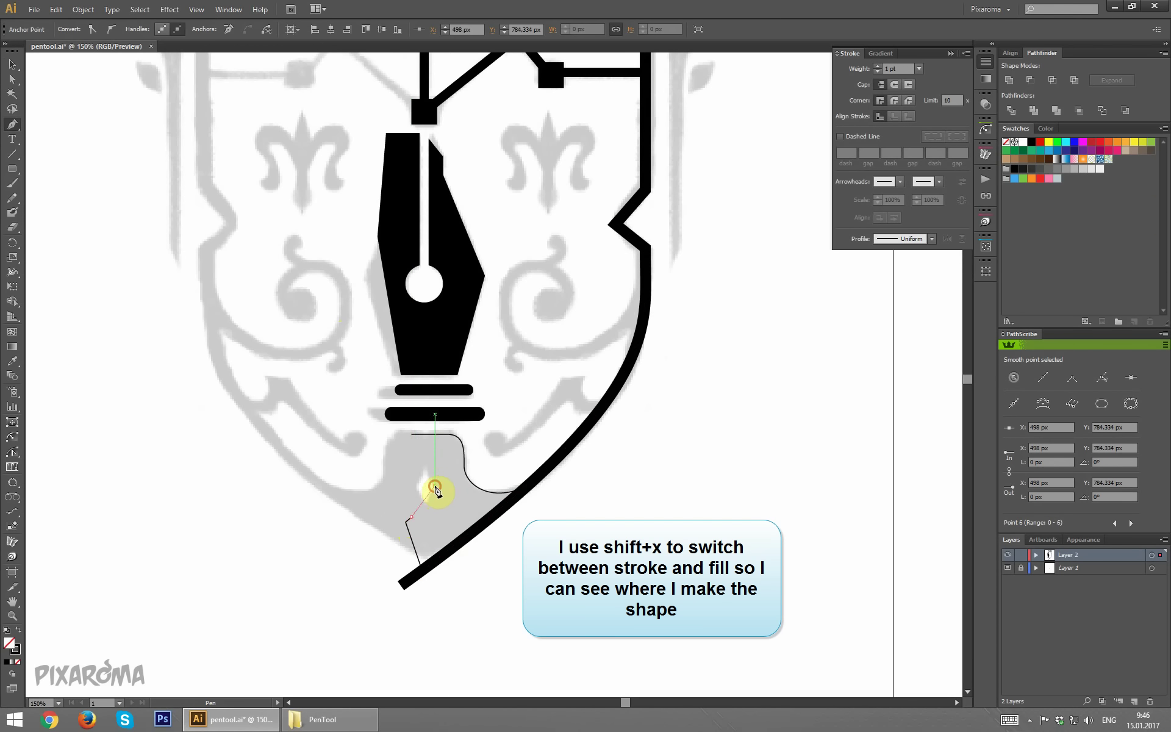
click(419, 464)
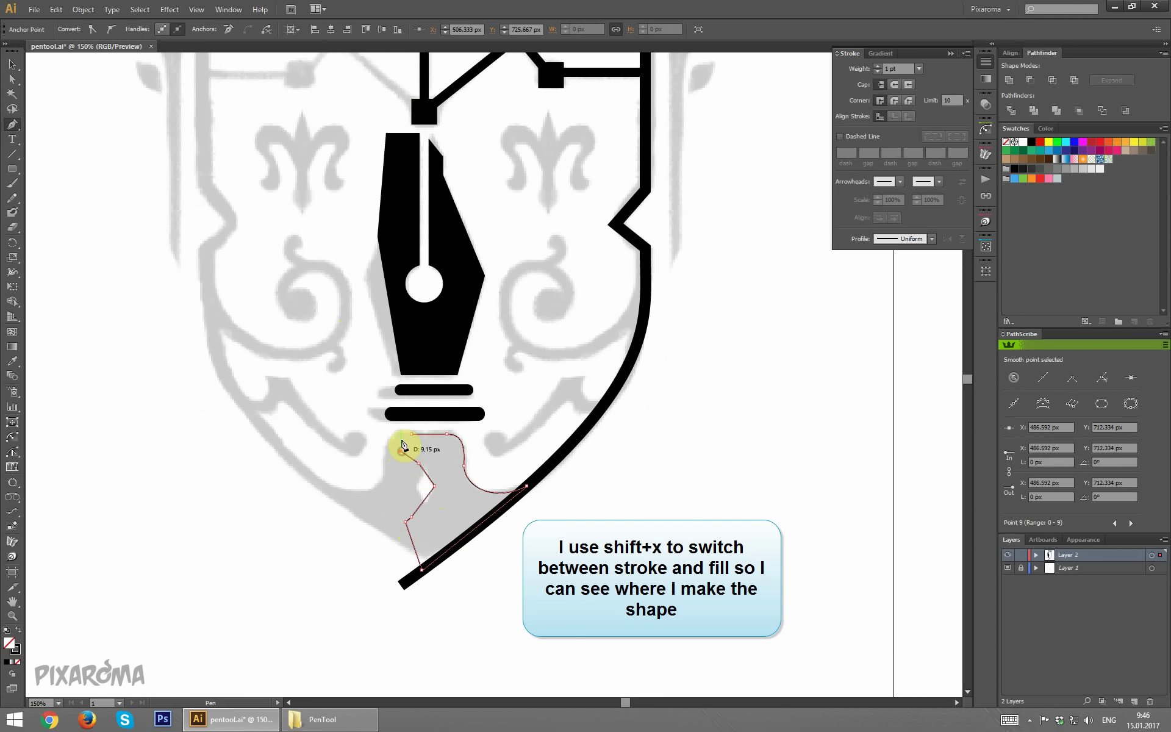
click(412, 437)
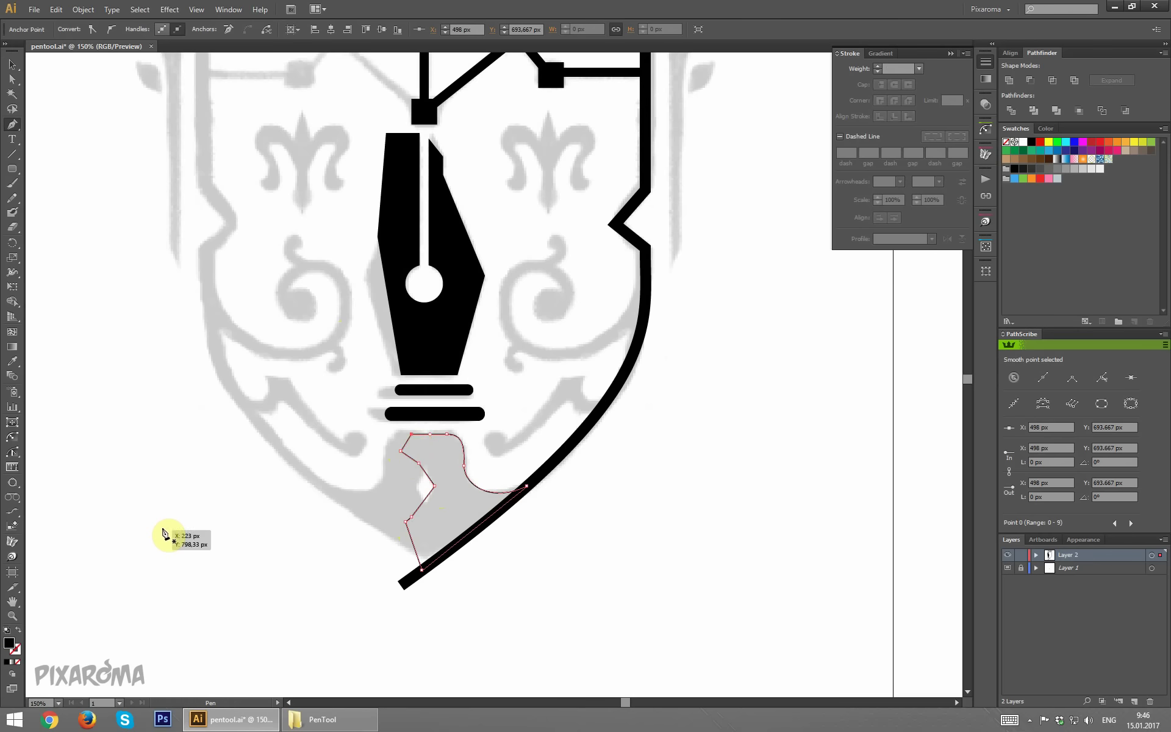
key(shift+x)
click(12, 64)
click(238, 465)
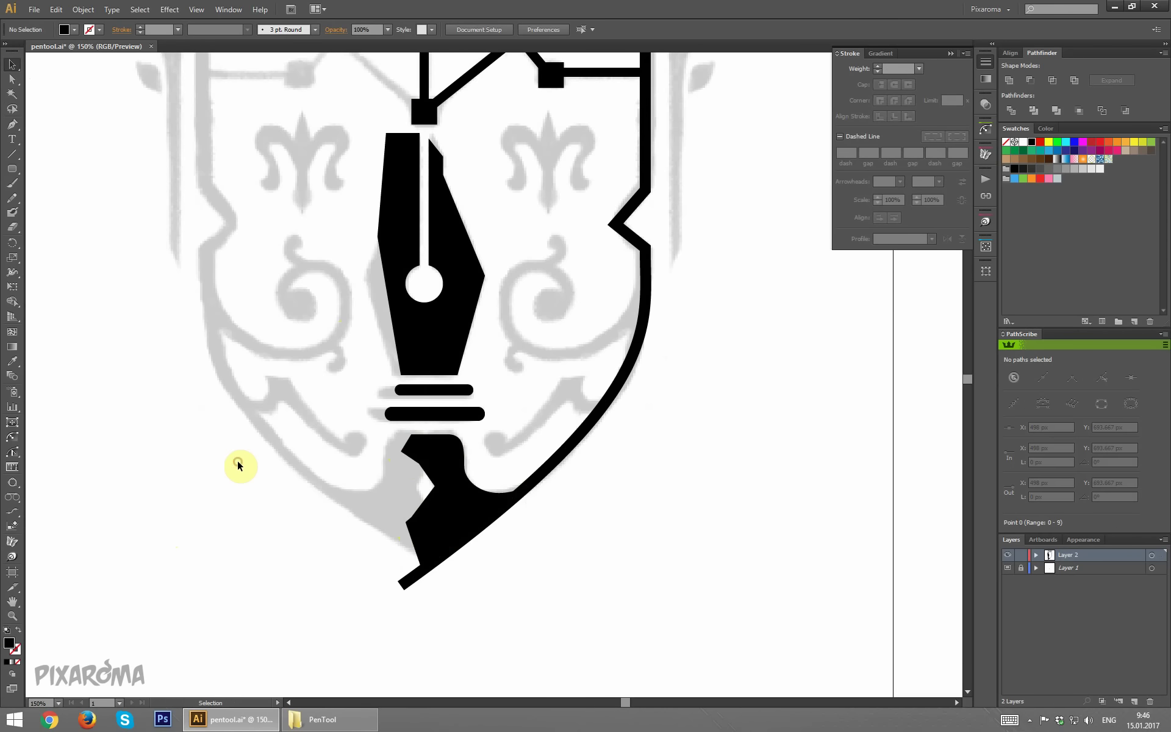
key(ctrl+minus)
key(ctrl+minus)
key(ctrl+minus)
Step: Zoom in on the shield's lower right and start the swirl at the edge, shaping its curved tip
key(ctrl+plus)
key(ctrl+plus)
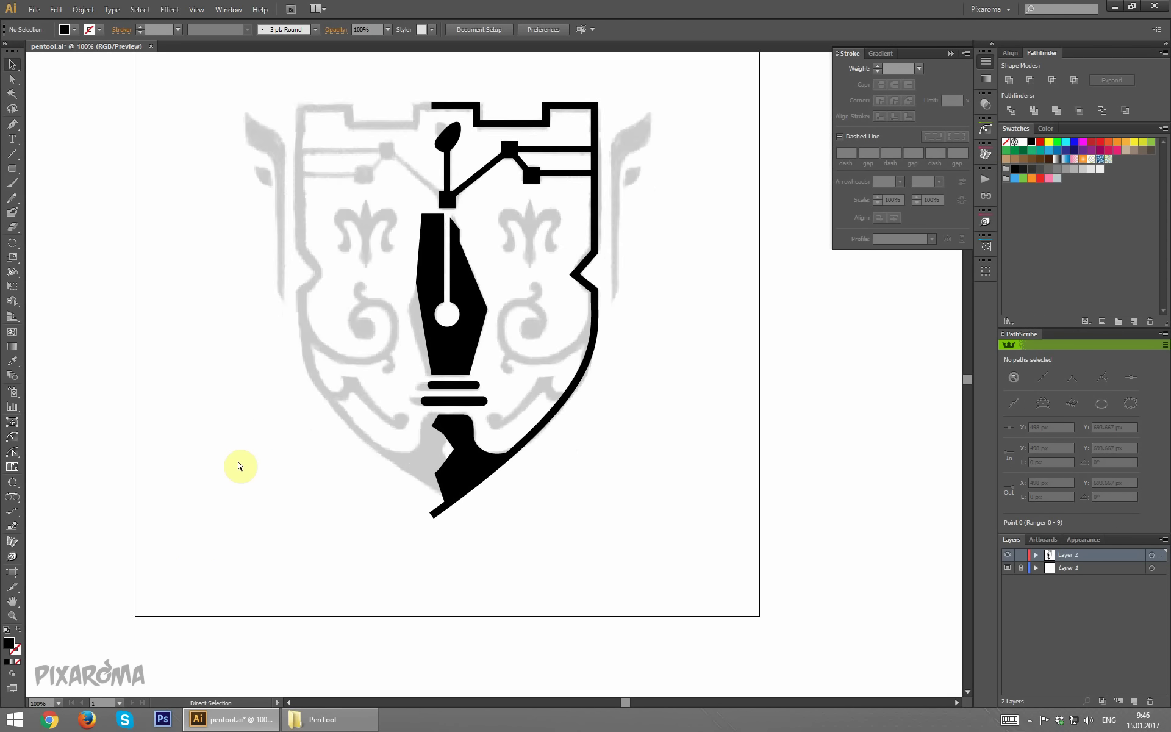
key(ctrl+plus)
scroll(259, 450, up, 2)
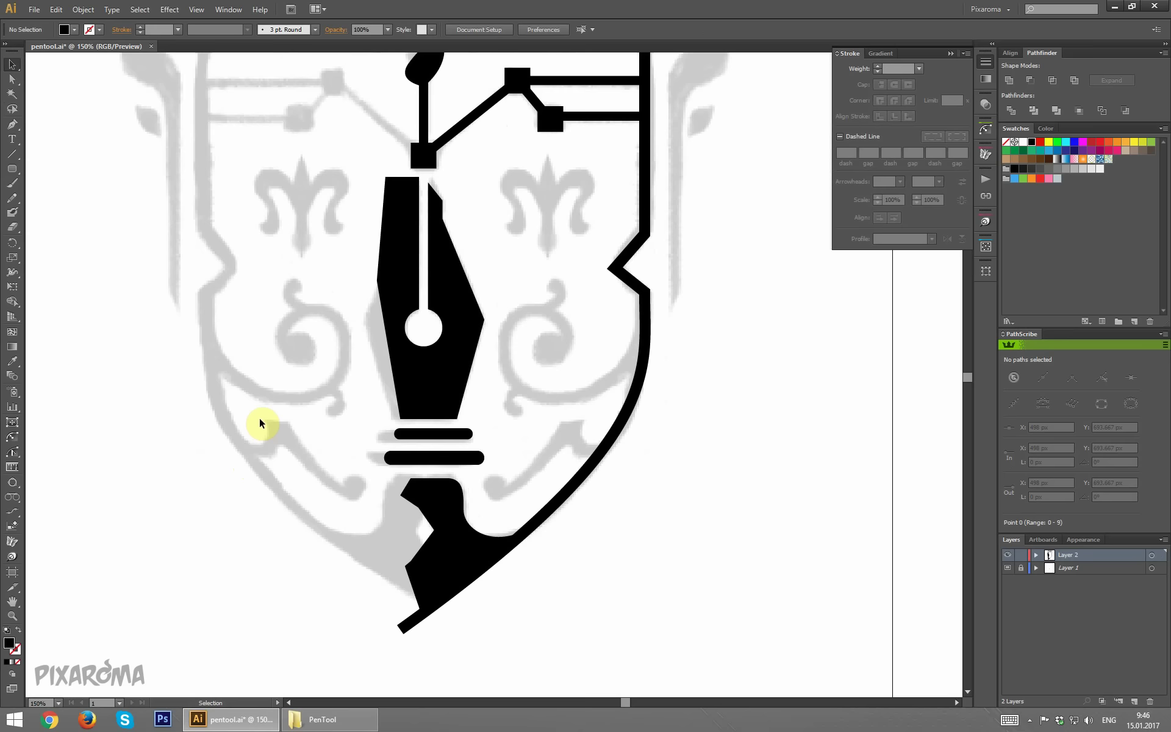
scroll(261, 413, up, 1)
scroll(263, 408, down, 2)
scroll(264, 407, up, 3)
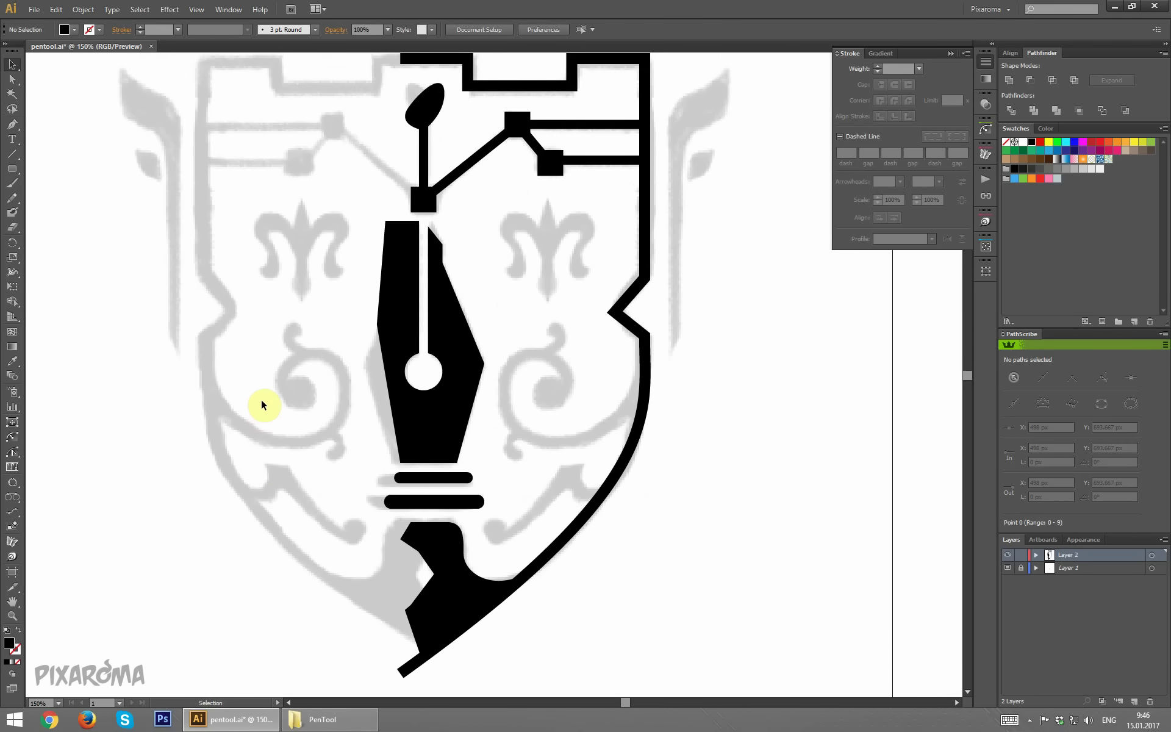
scroll(263, 404, down, 2)
scroll(265, 401, down, 3)
scroll(264, 398, up, 3)
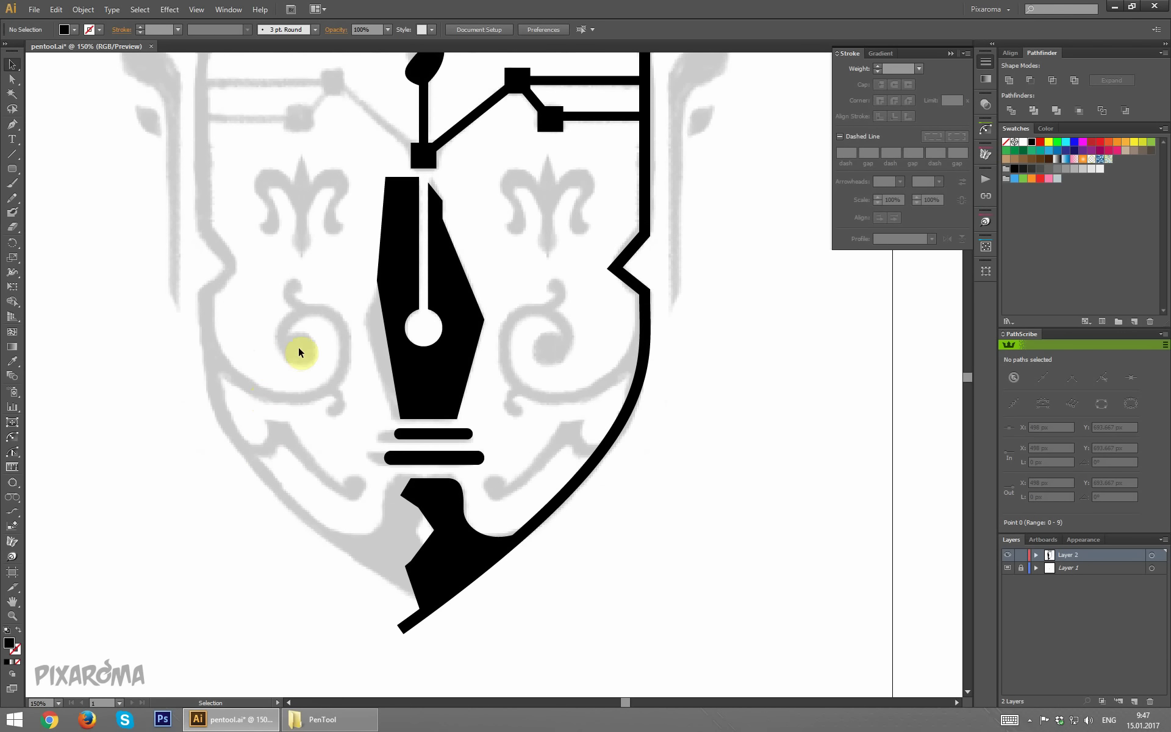
scroll(301, 351, up, 3)
scroll(303, 348, up, 4)
scroll(304, 346, down, 3)
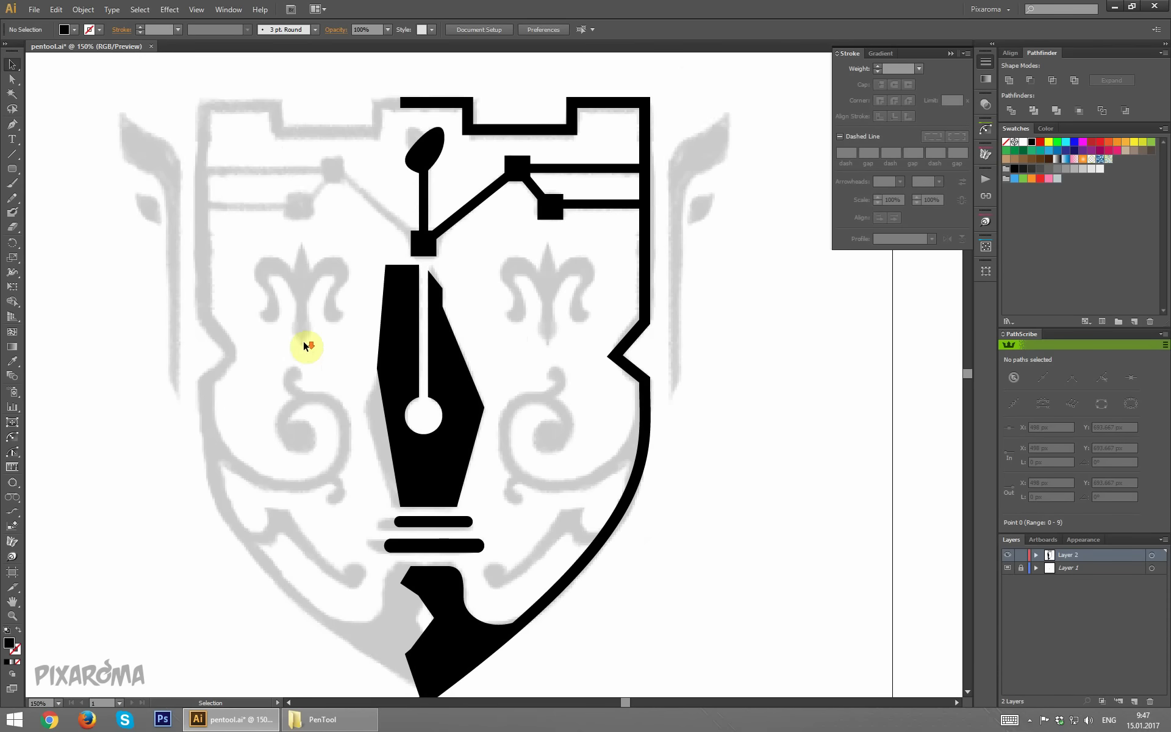
scroll(304, 346, down, 3)
click(12, 124)
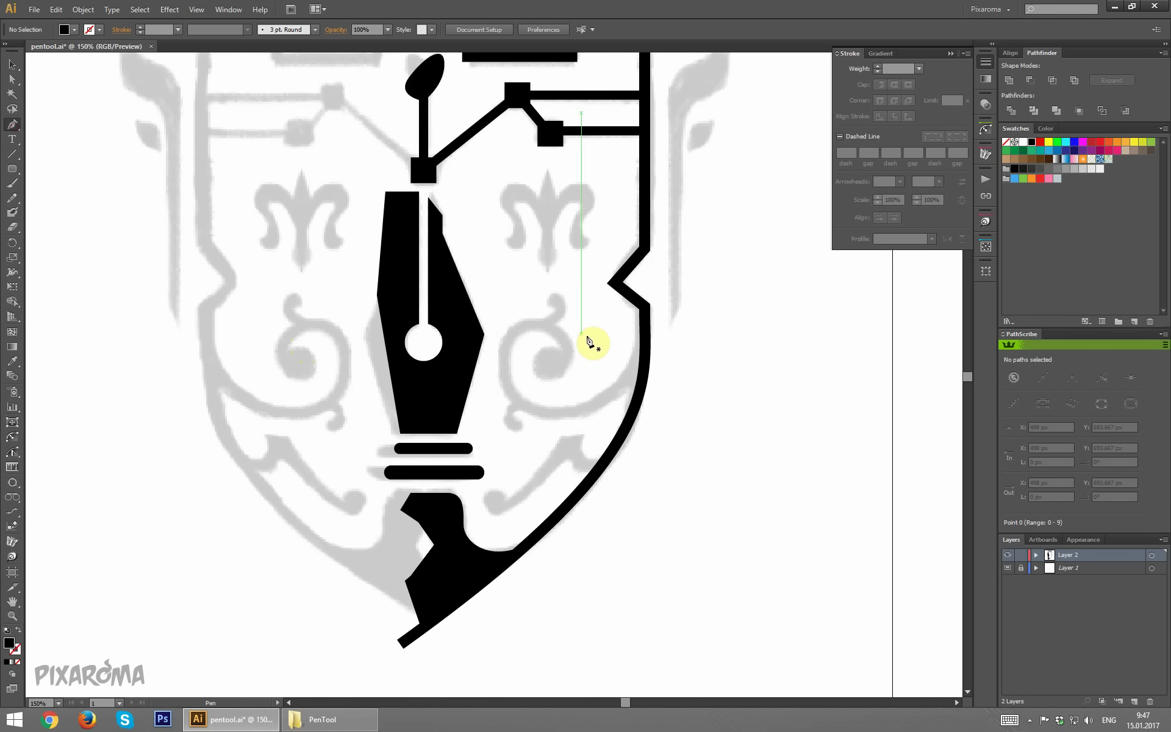
scroll(588, 340, down, 1)
key(ctrl+plus)
key(ctrl+plus)
scroll(635, 360, down, 5)
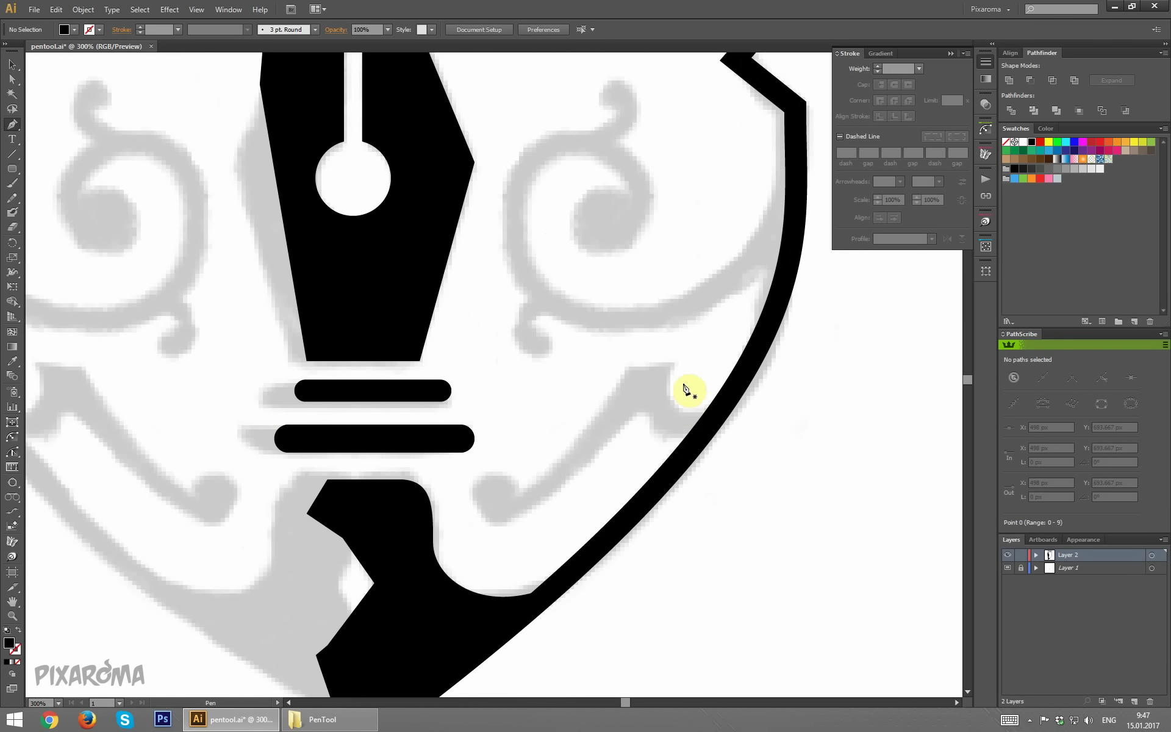
click(714, 416)
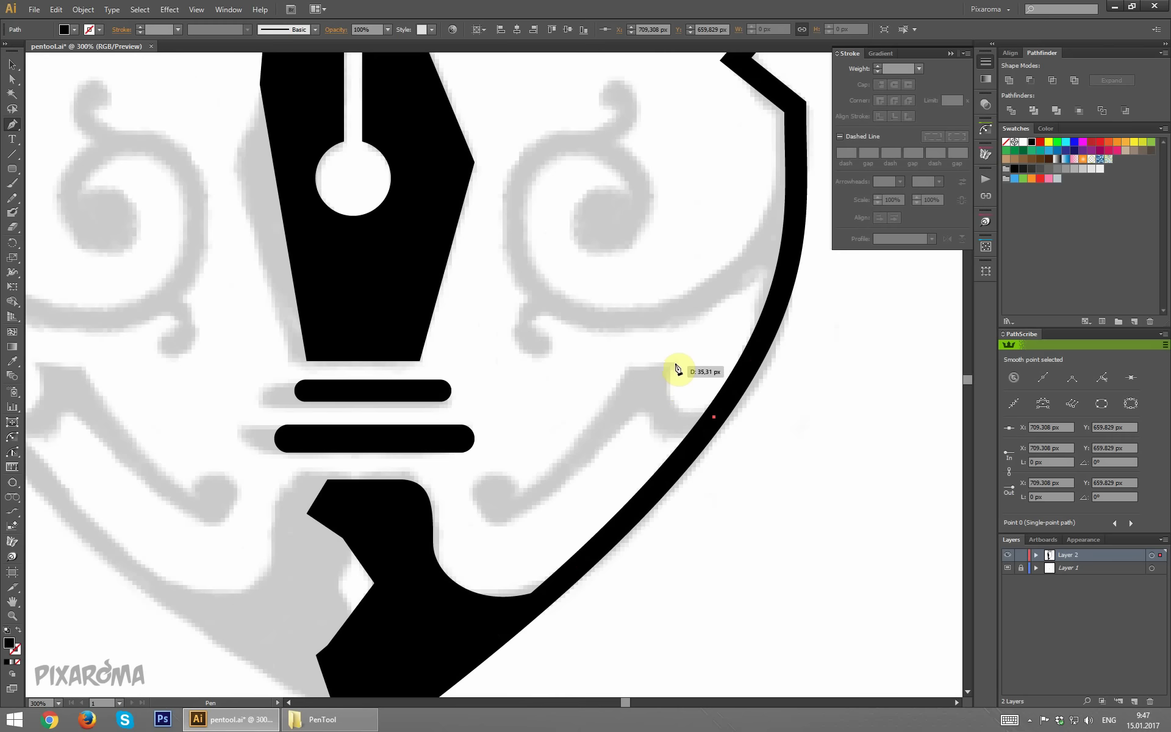
drag(675, 362, 704, 308)
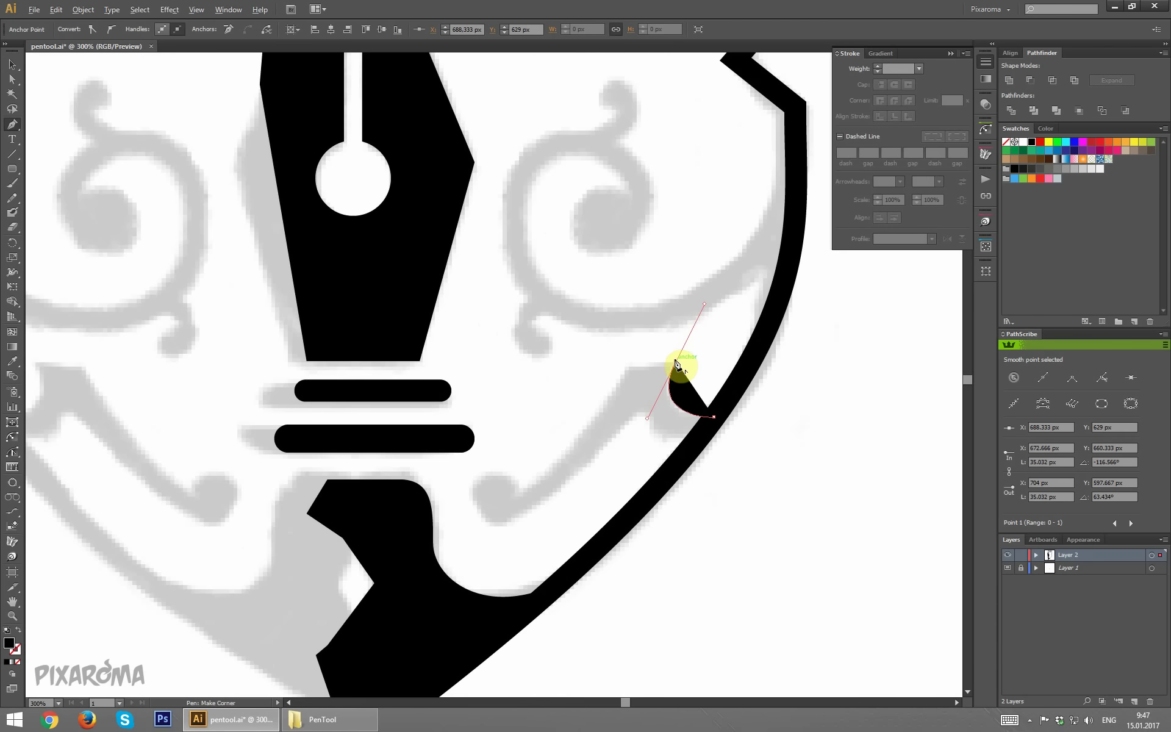
drag(676, 362, 604, 369)
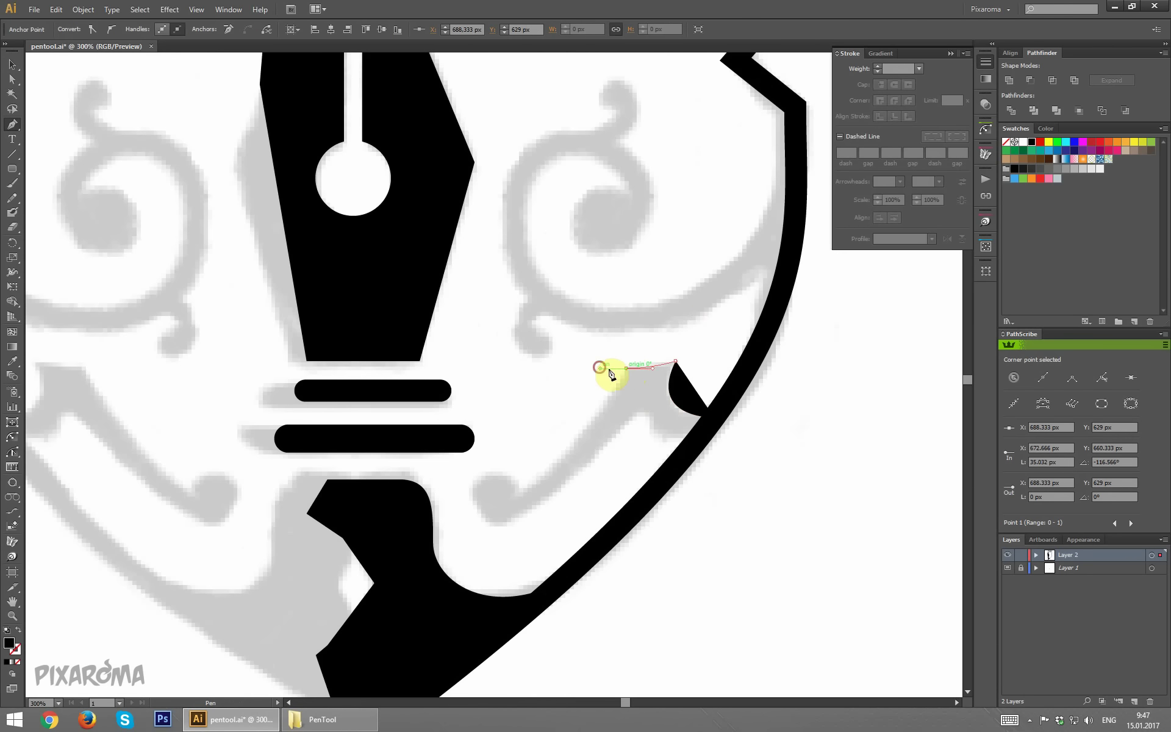
click(626, 368)
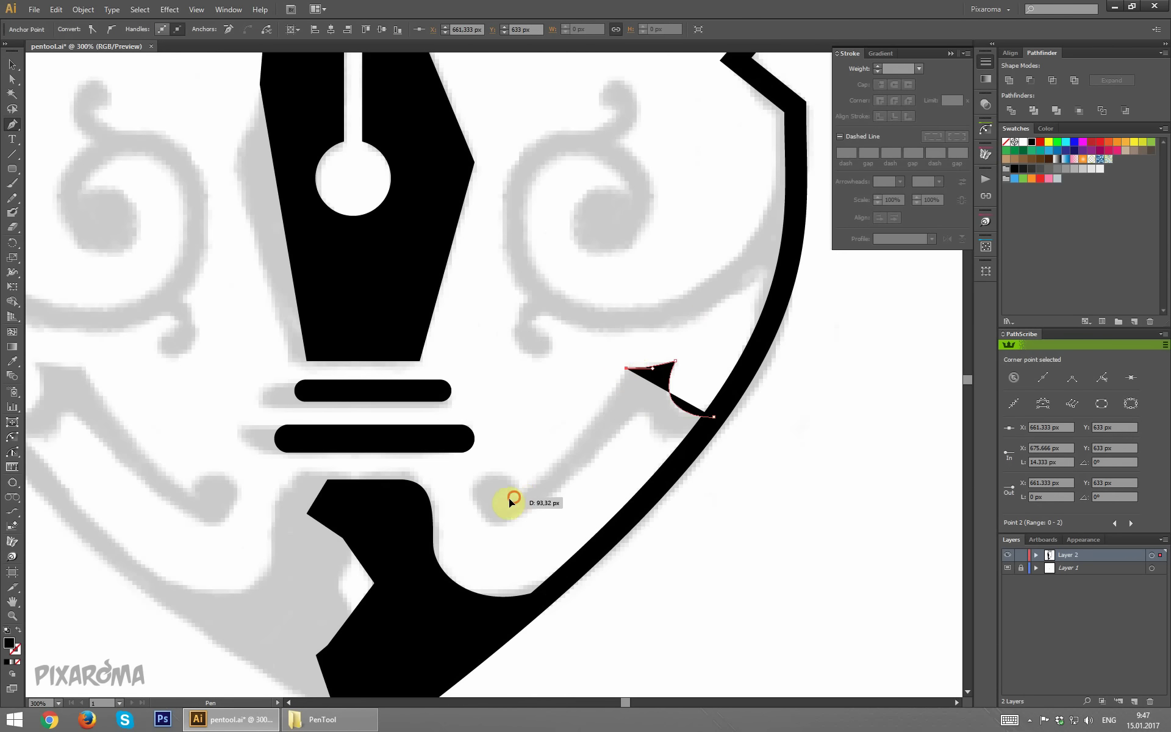
Step: Extend the swirl down into a round curl and back up to the shield edge
drag(515, 496, 438, 551)
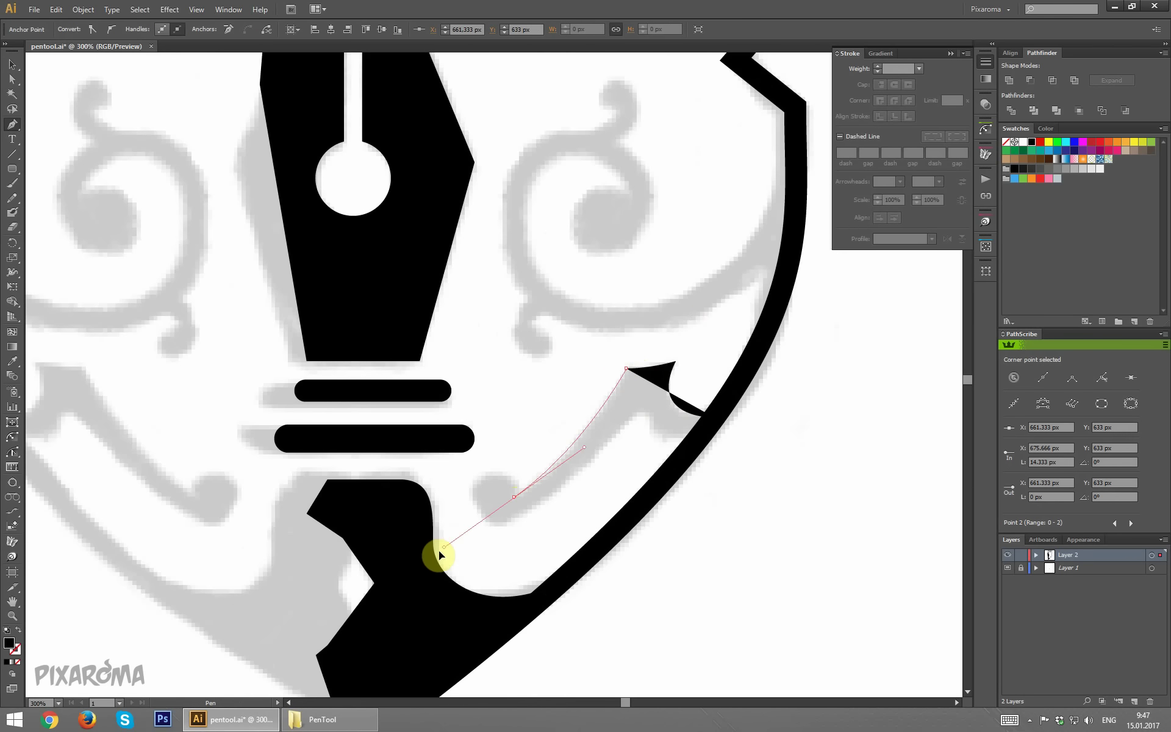
click(515, 496)
drag(480, 475, 478, 472)
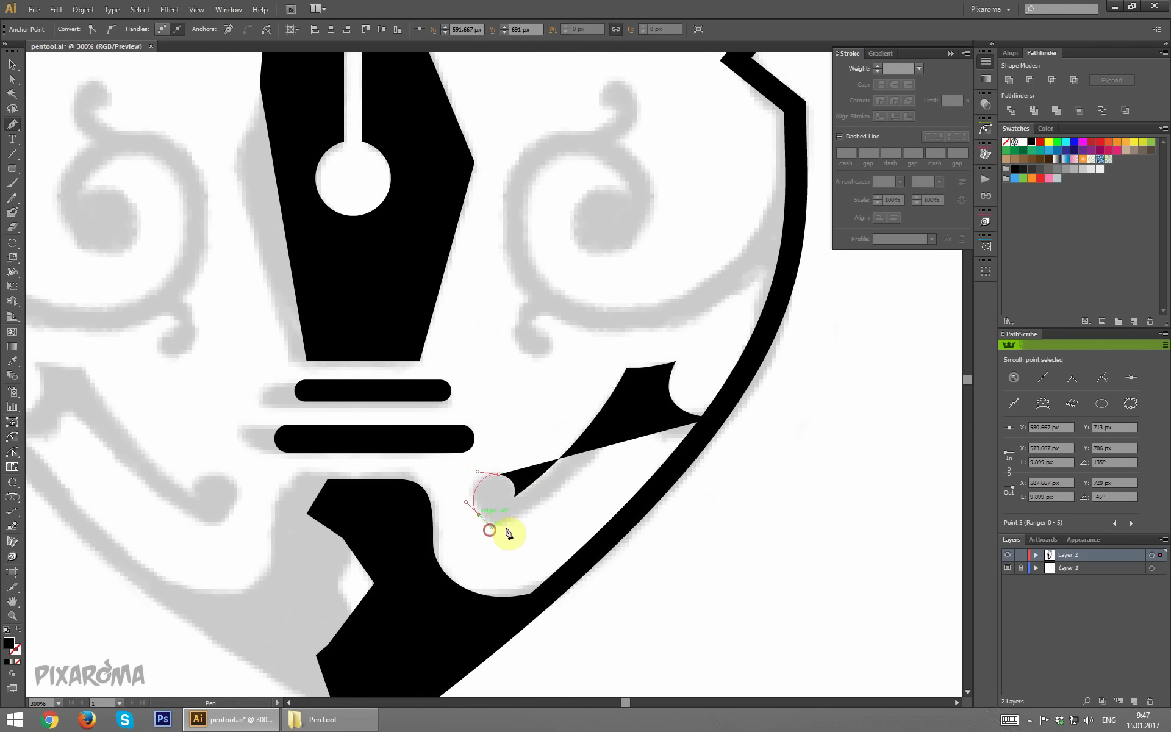
drag(555, 490, 585, 460)
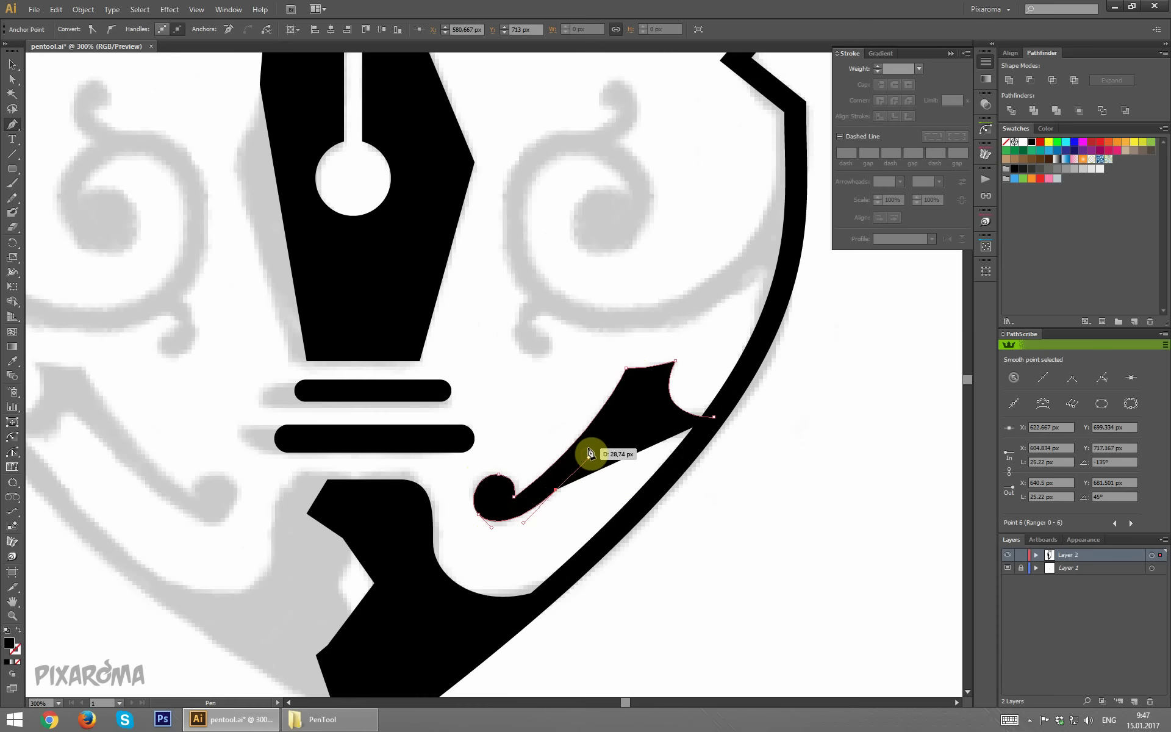
drag(637, 413, 657, 394)
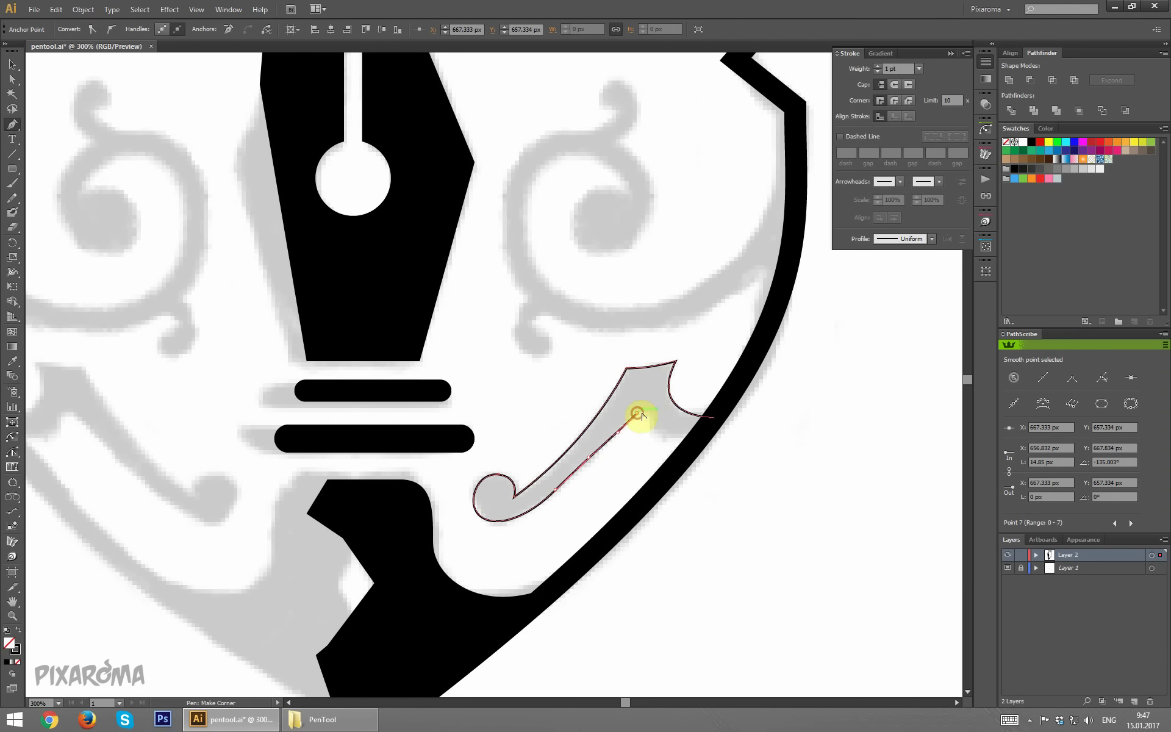
mouse_move(696, 440)
mouse_down()
mouse_move(732, 441)
mouse_move(739, 430)
mouse_up()
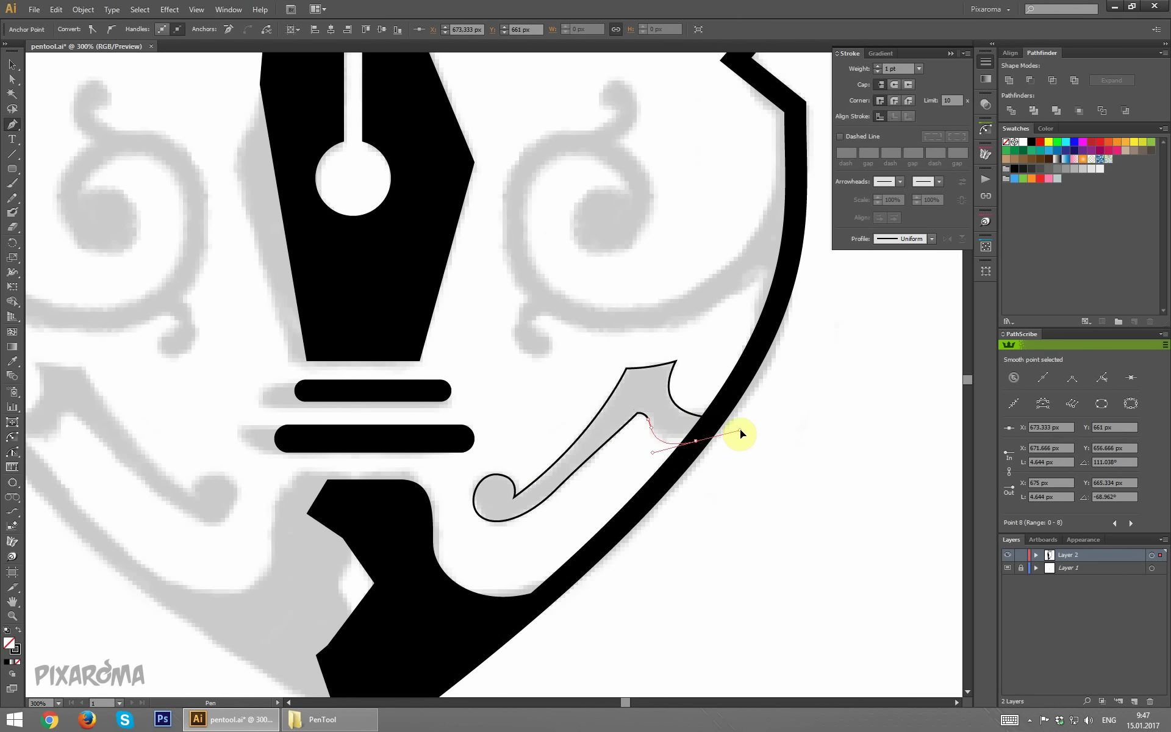
Step: Refine the swirl's anchors and curves with Direct Selection, tucking its end into the shield edge
click(15, 76)
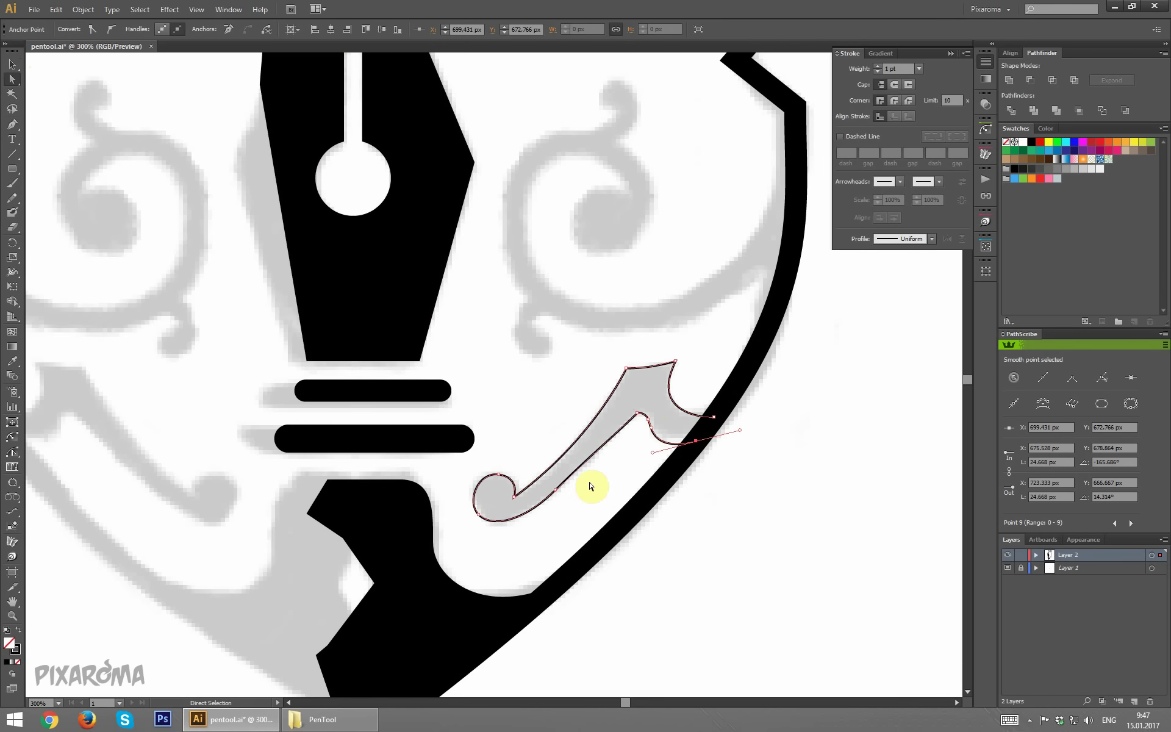
drag(555, 490, 558, 482)
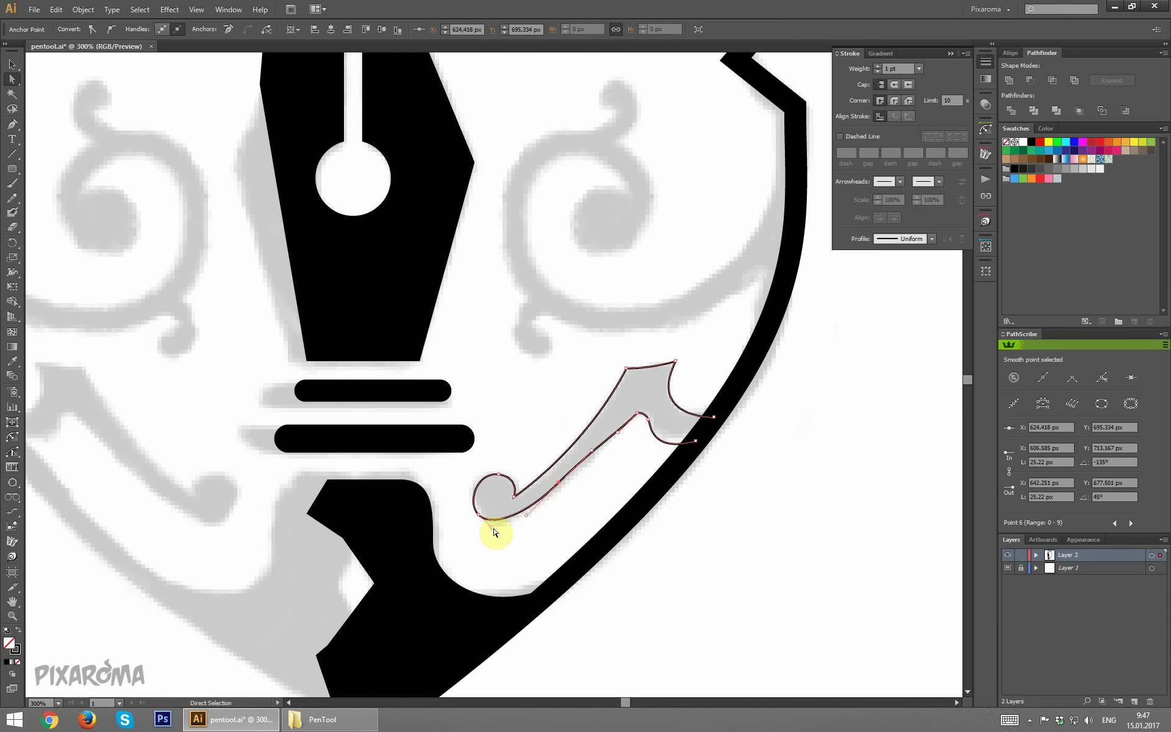
drag(491, 527, 497, 528)
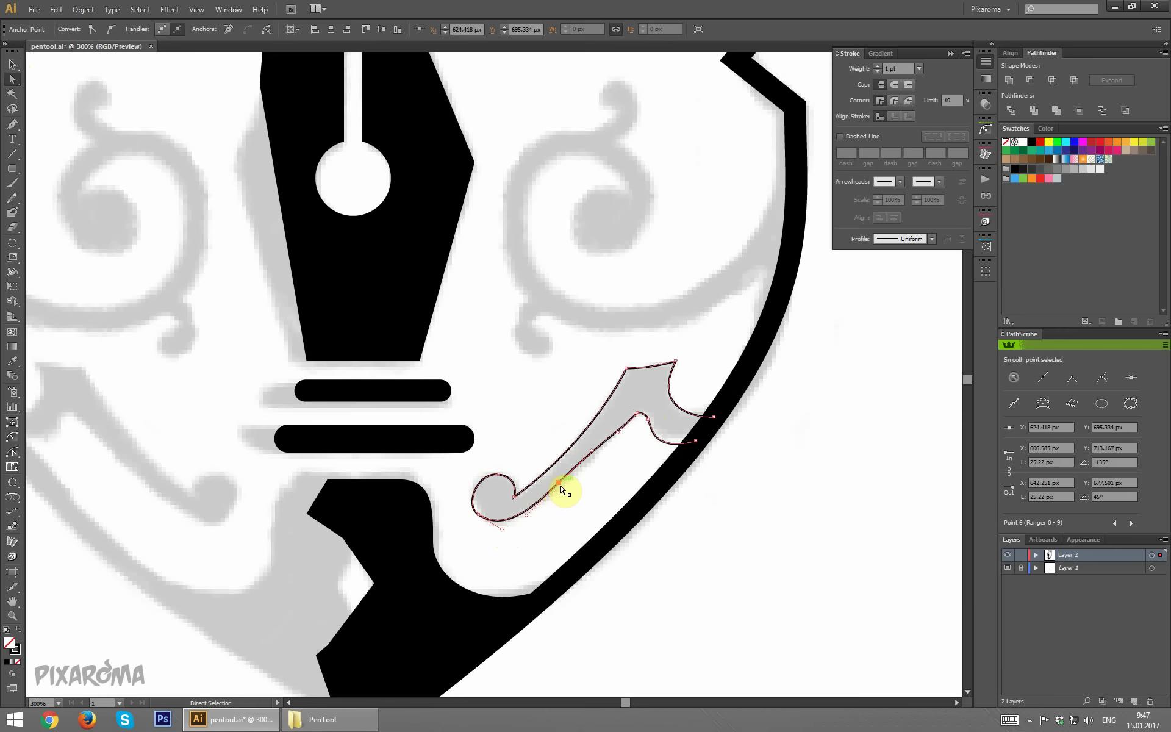
drag(560, 482, 562, 487)
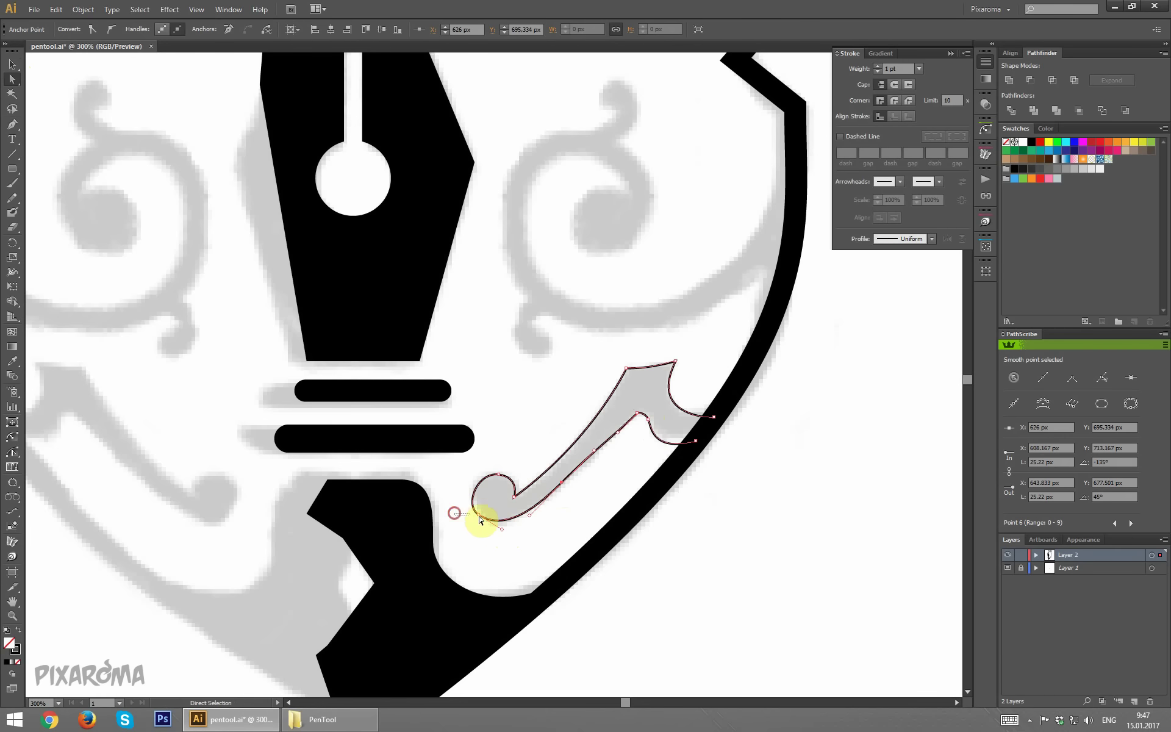
click(476, 502)
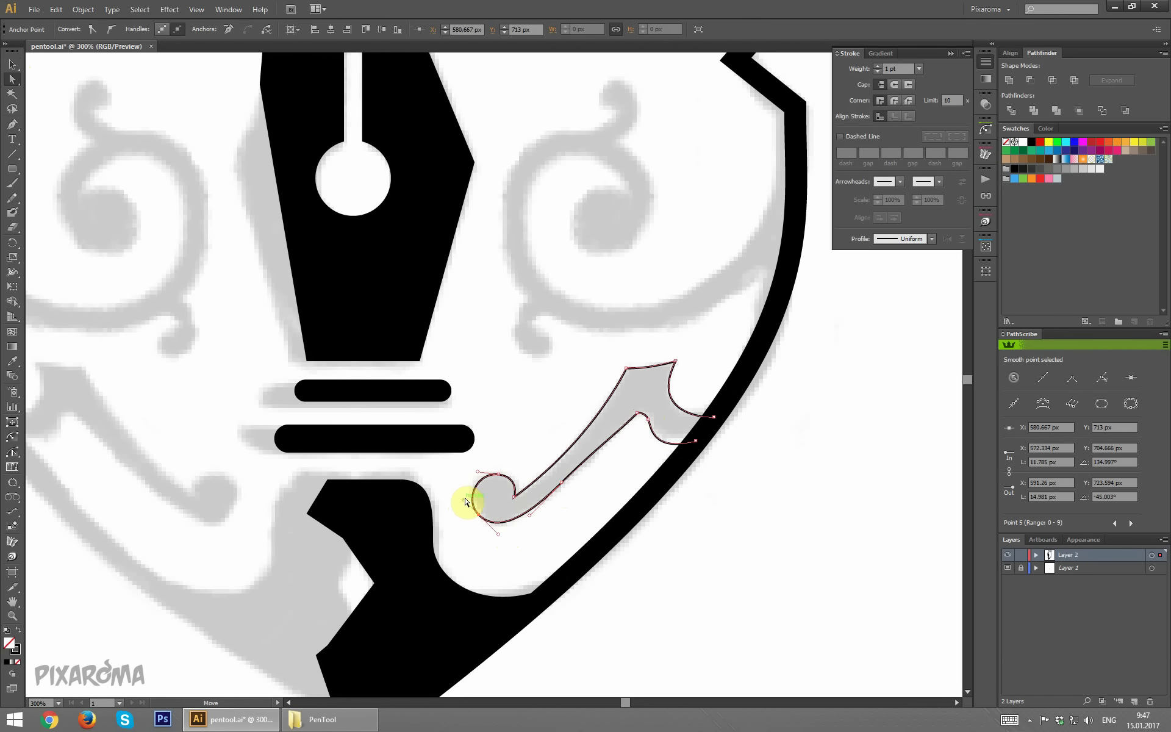
click(519, 397)
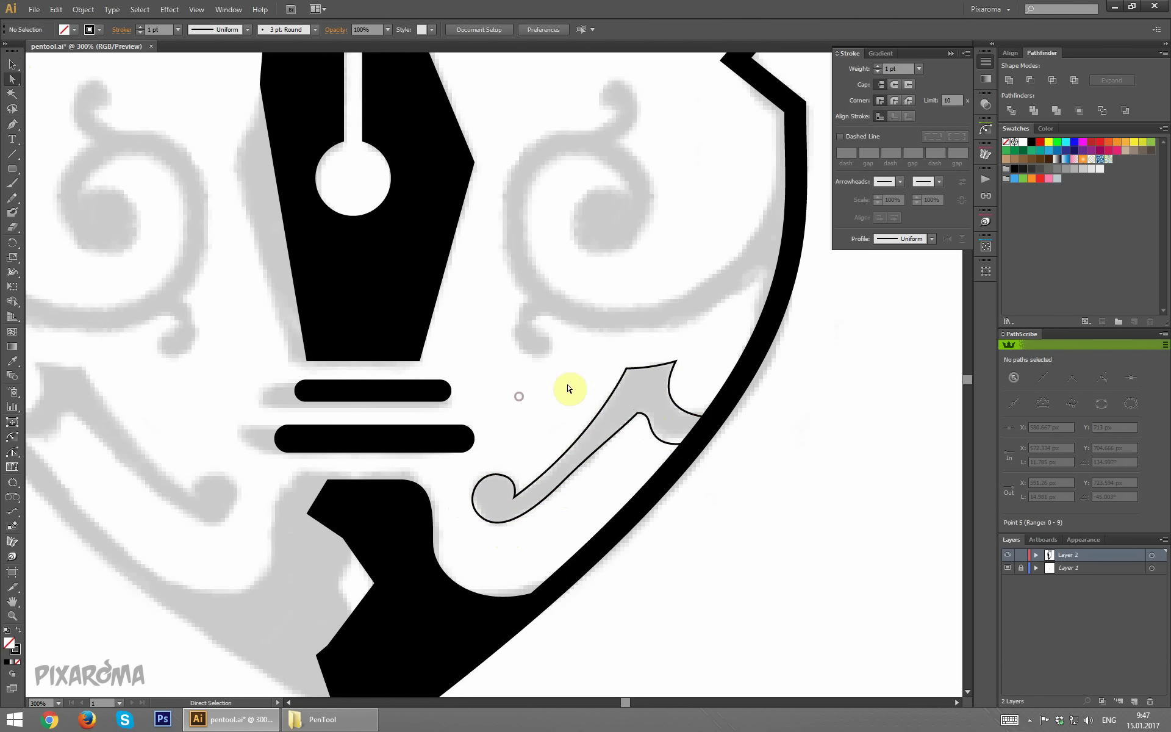
click(693, 446)
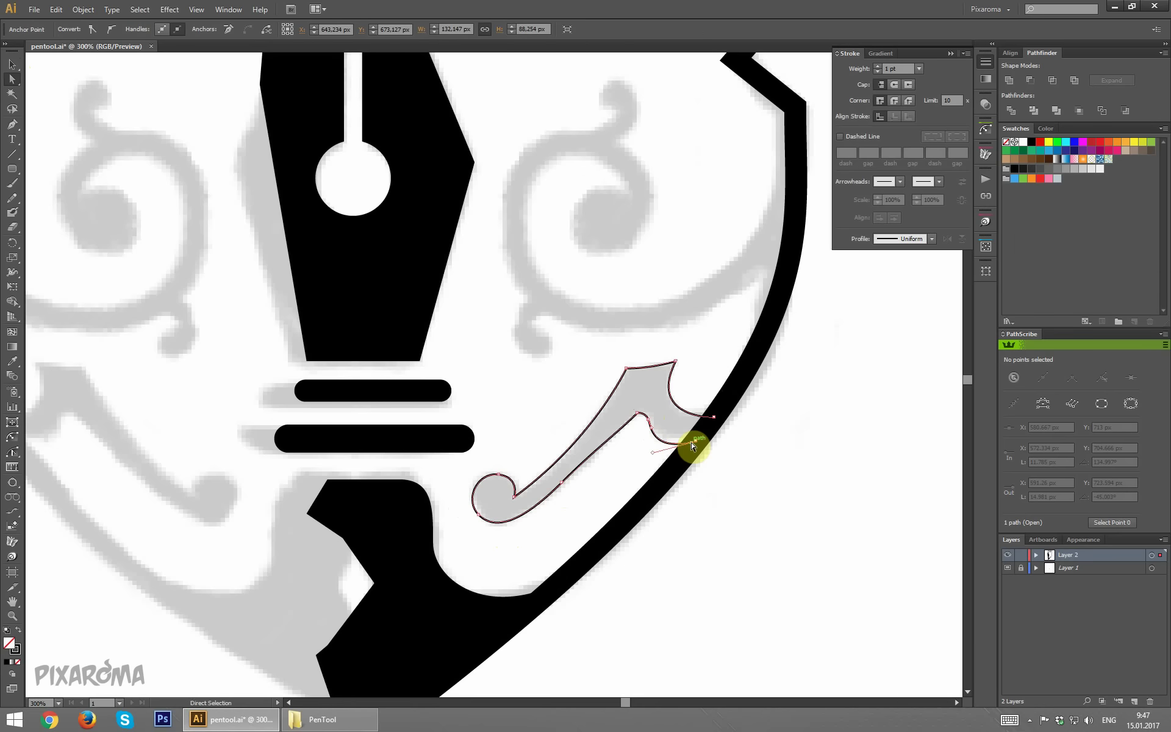
drag(693, 445, 696, 440)
click(732, 488)
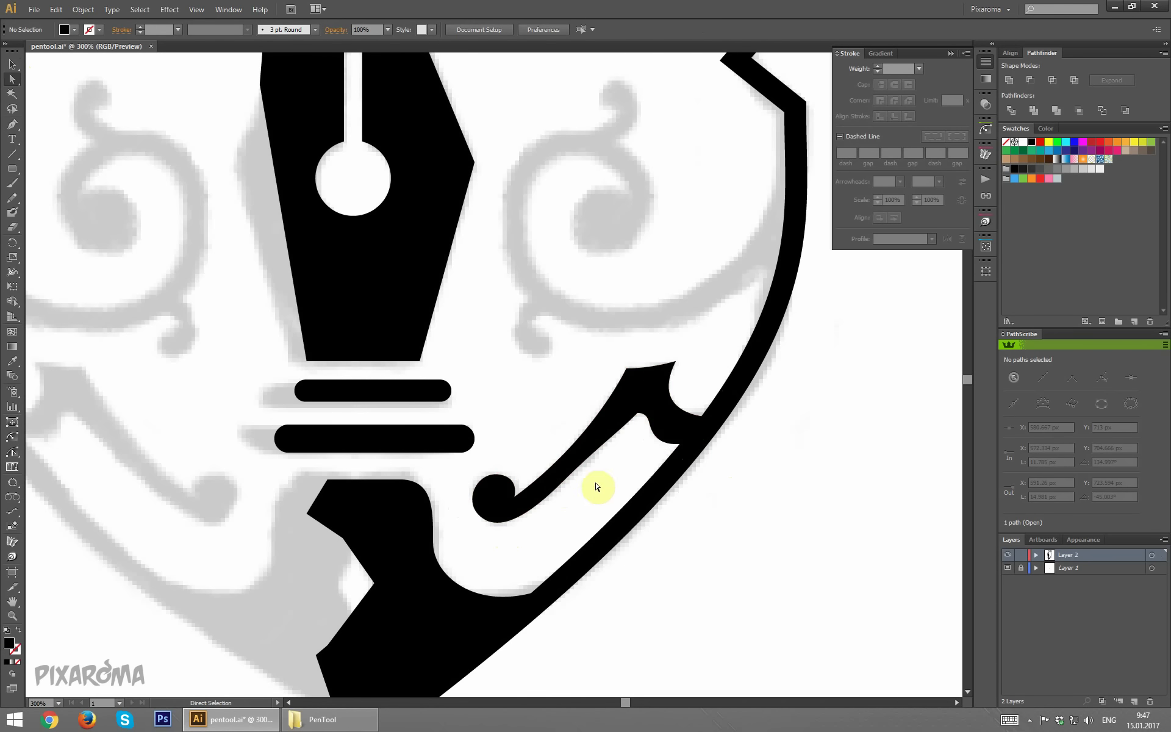
Step: Smooth the swirl's inner curve with the Direct Selection tool
click(560, 484)
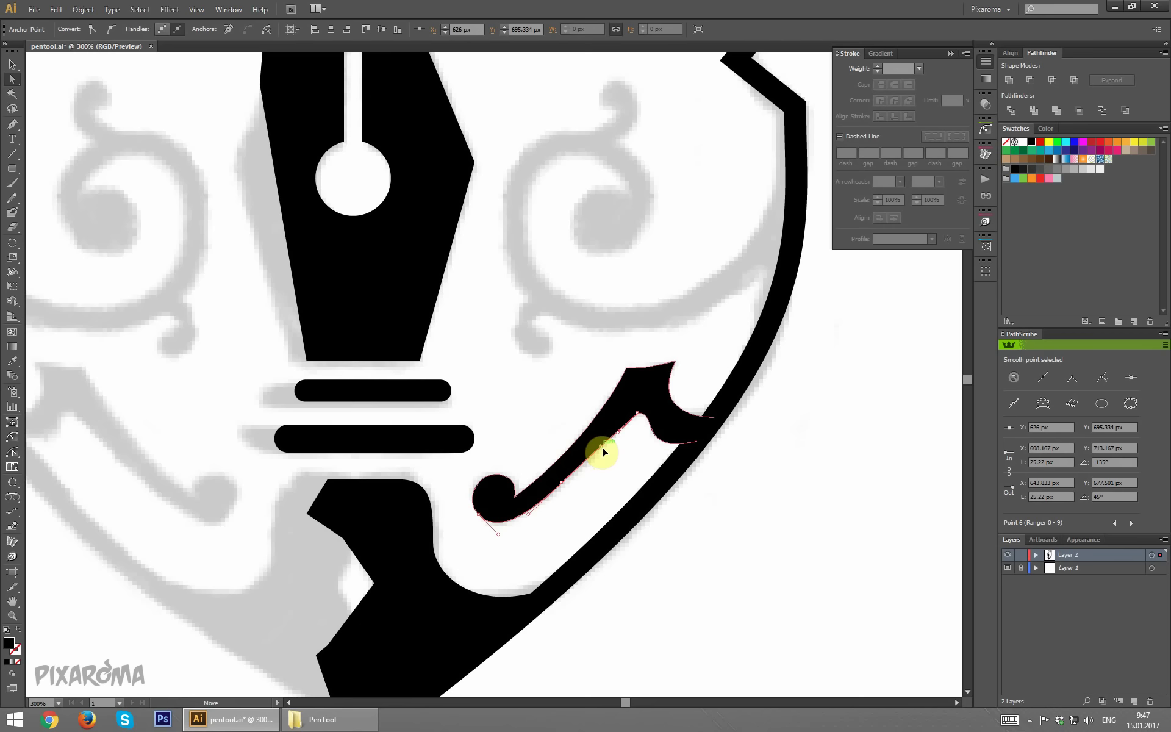
drag(602, 449, 604, 466)
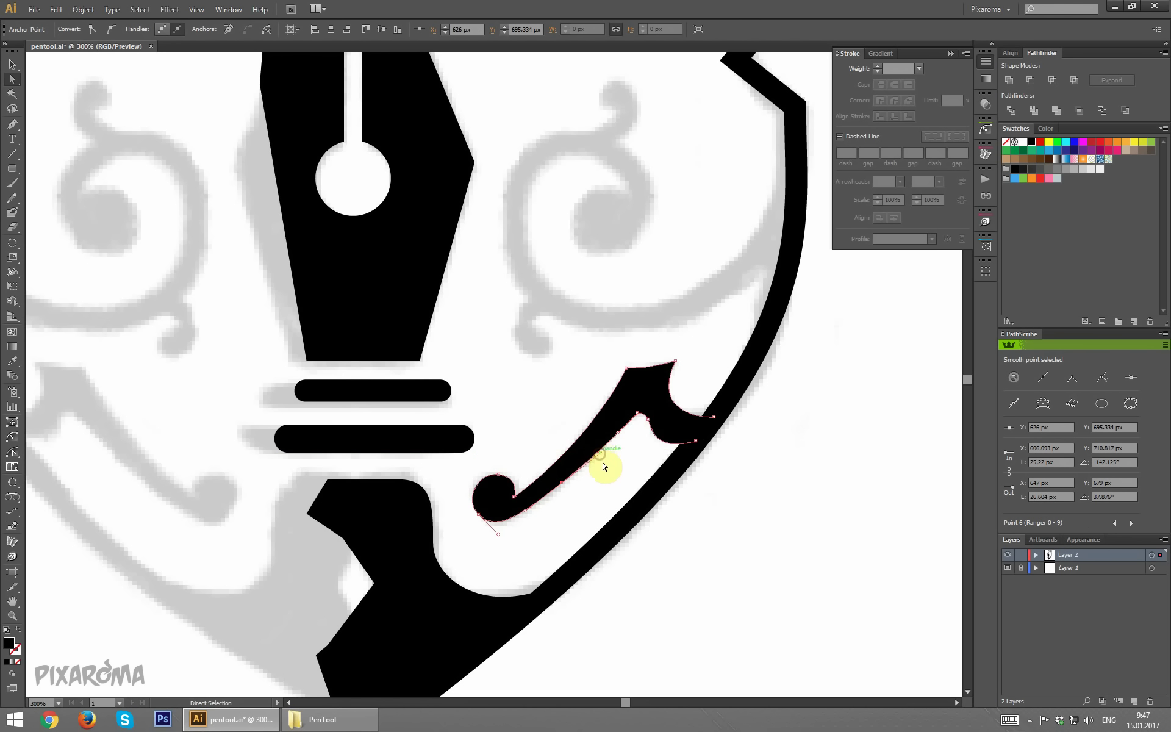
click(604, 502)
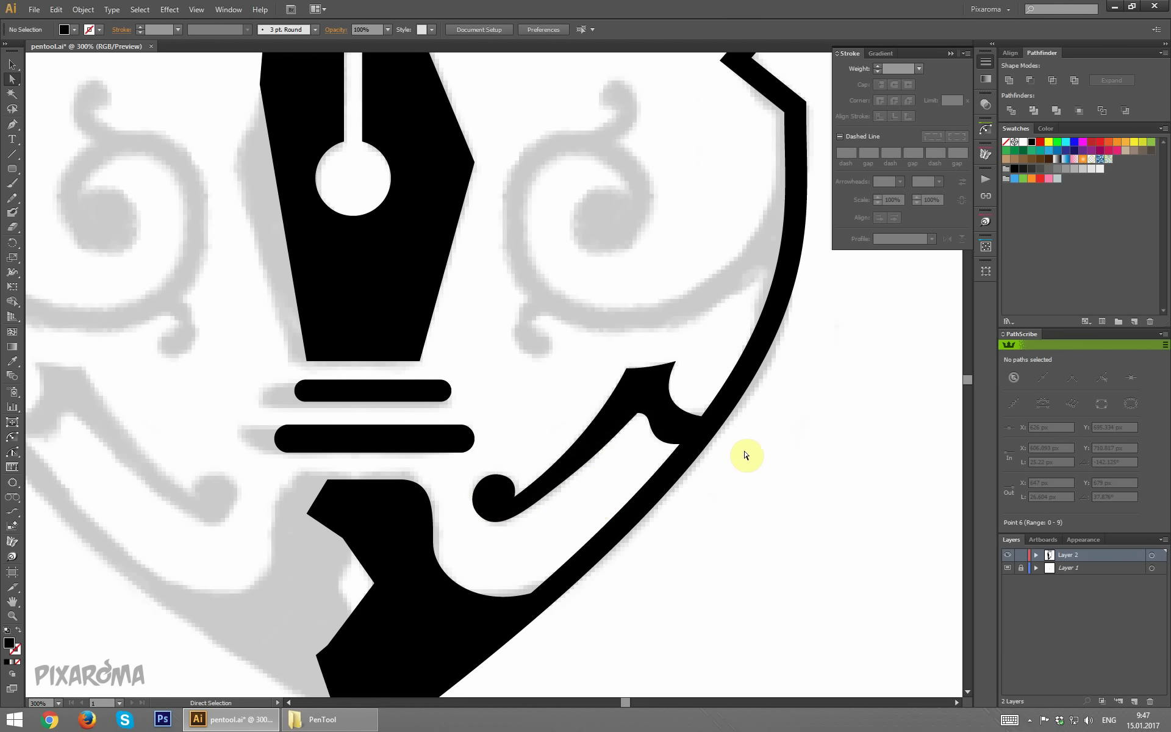
key(ctrl+minus)
key(ctrl+0)
key(ctrl+plus)
key(ctrl+plus)
key(ctrl+plus)
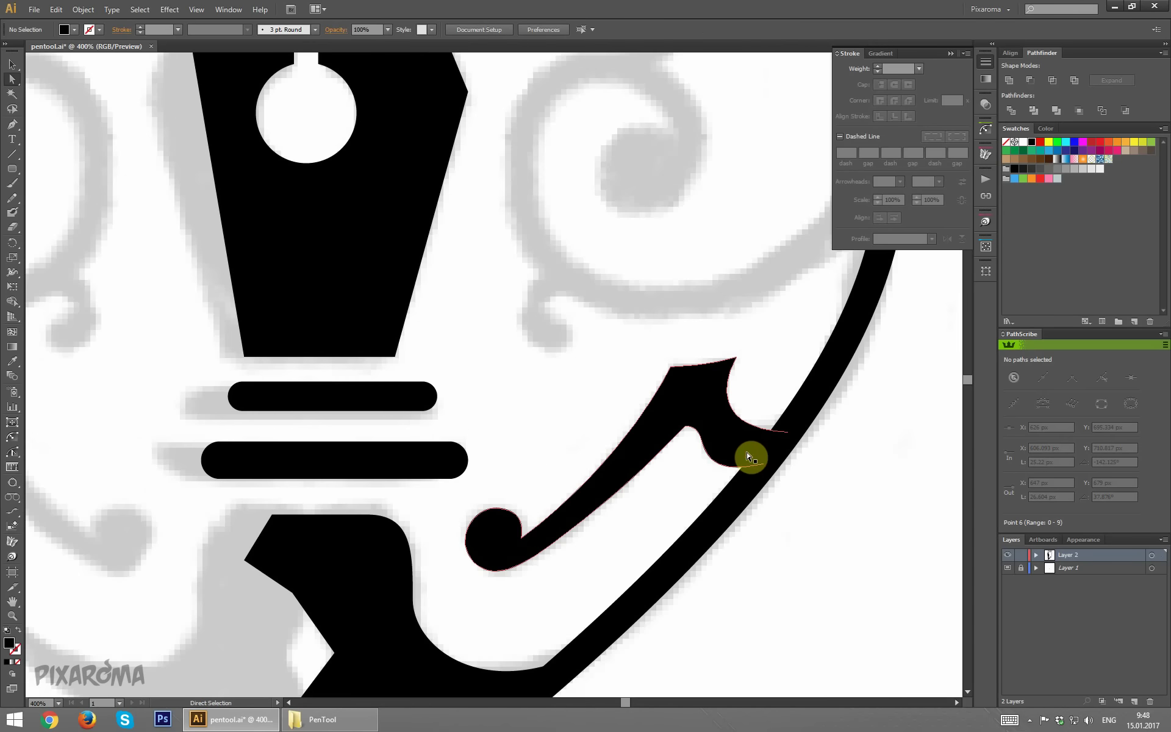
Step: Join the swirl's open ends with Ctrl+J and curve the new closing corner
click(761, 467)
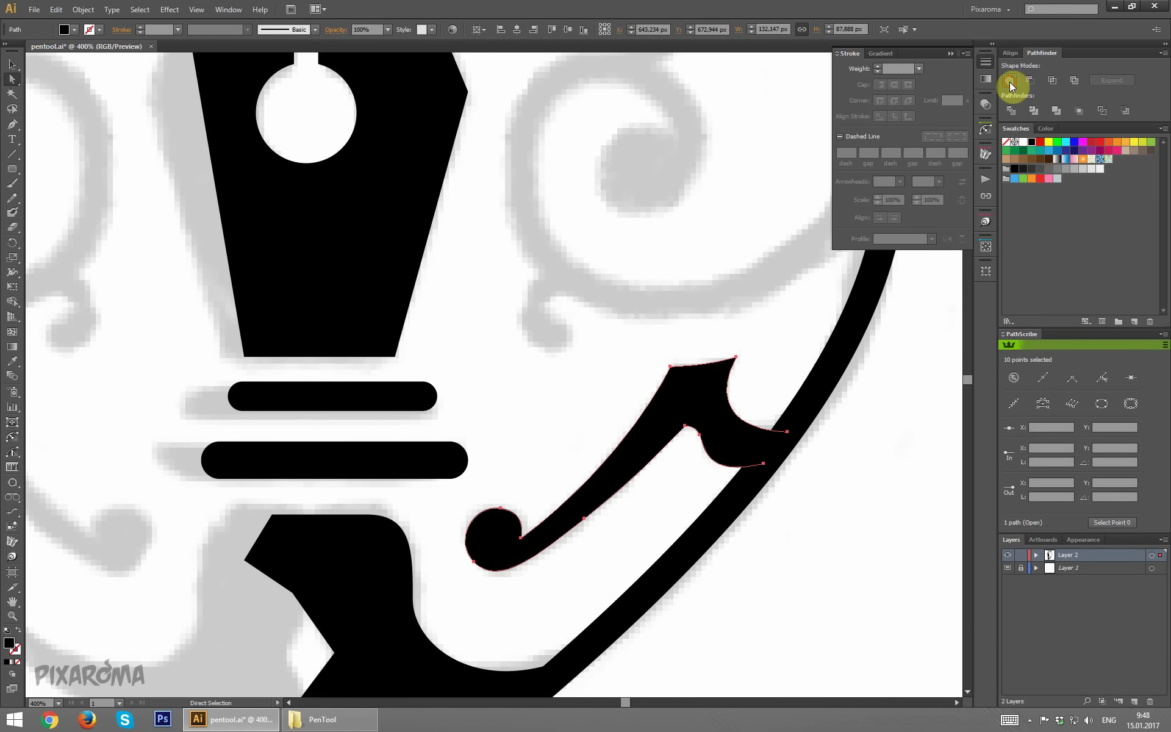
key(ctrl+j)
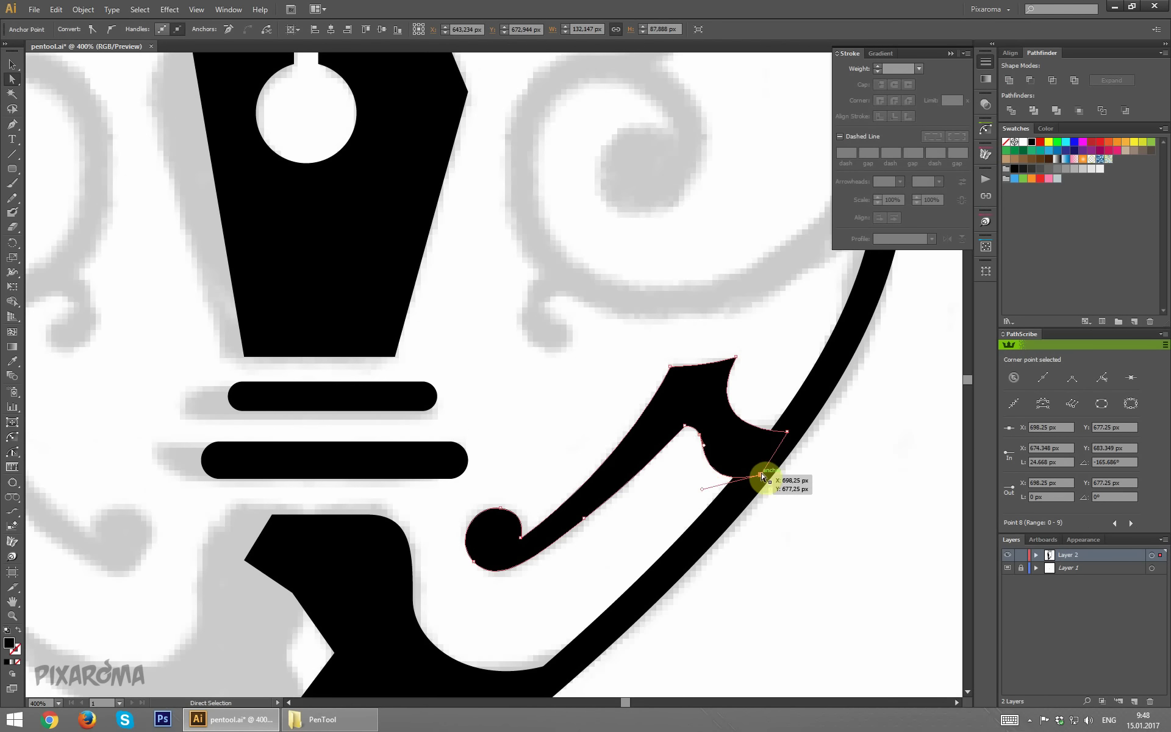
drag(766, 468, 706, 489)
click(674, 305)
key(v)
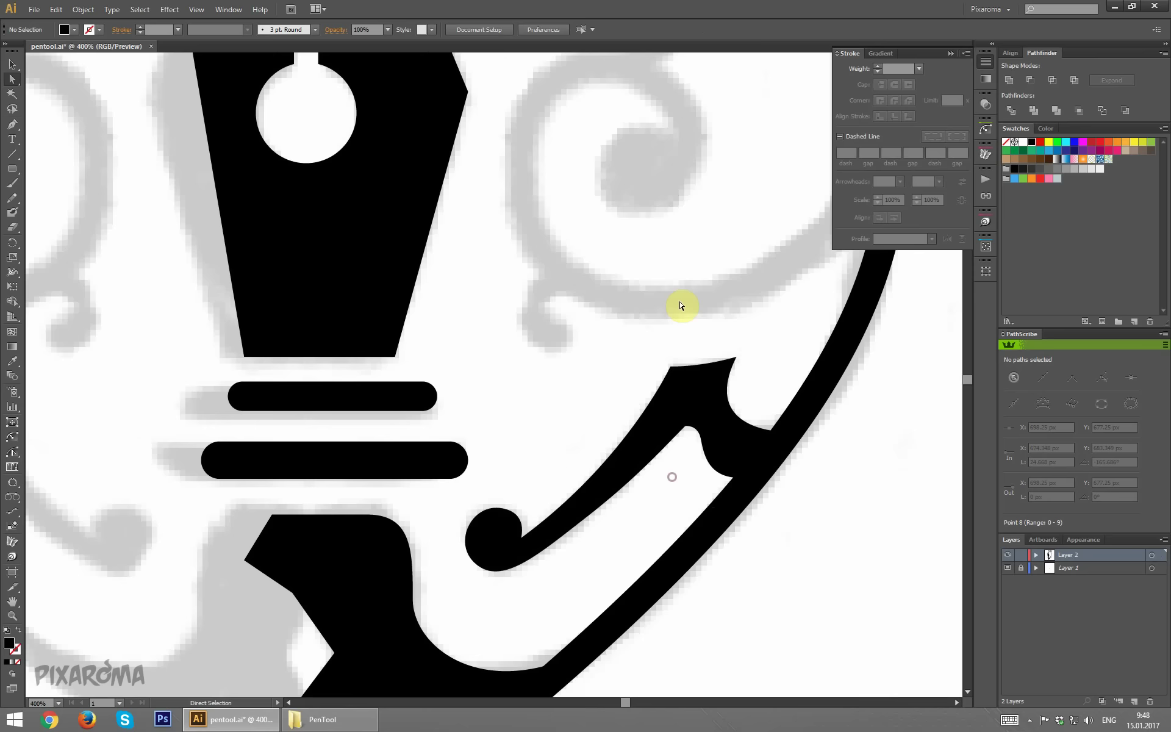
key(ctrl+minus)
key(ctrl+minus)
key(ctrl+minus)
Step: Trace the flourish's stem up beside the shield's upper right edge to a curved top tip
key(ctrl+0)
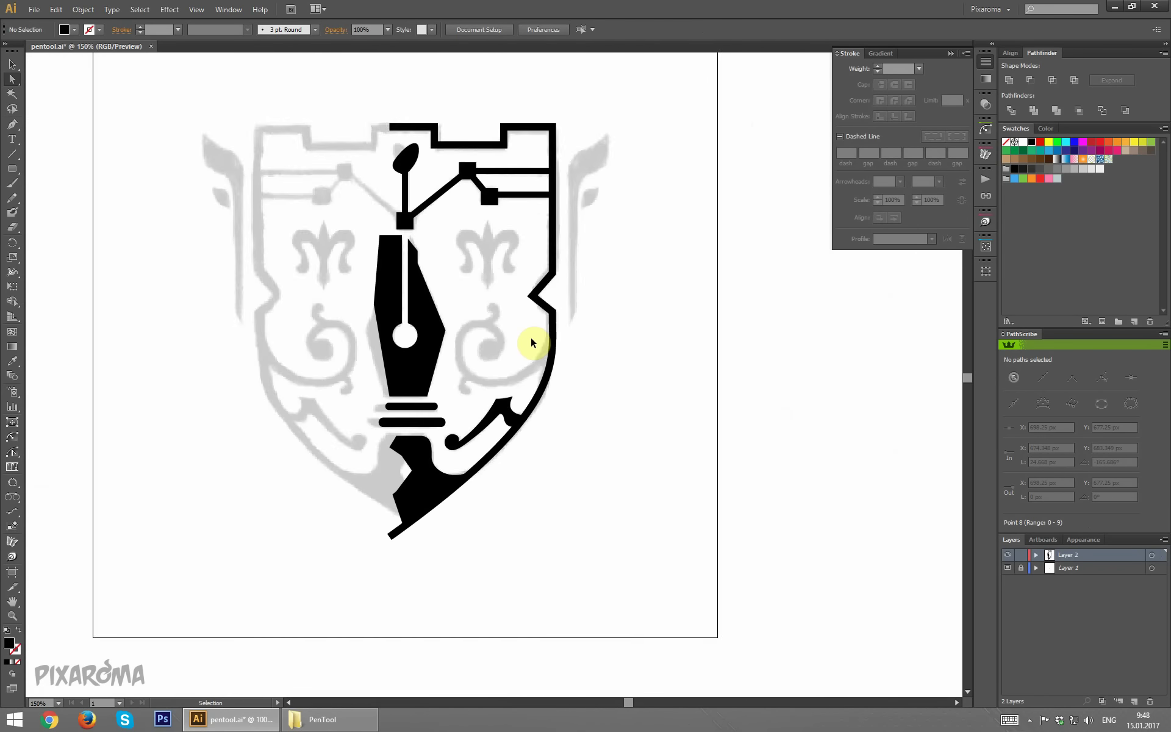
key(ctrl+plus)
key(ctrl+plus)
drag(664, 350, 617, 395)
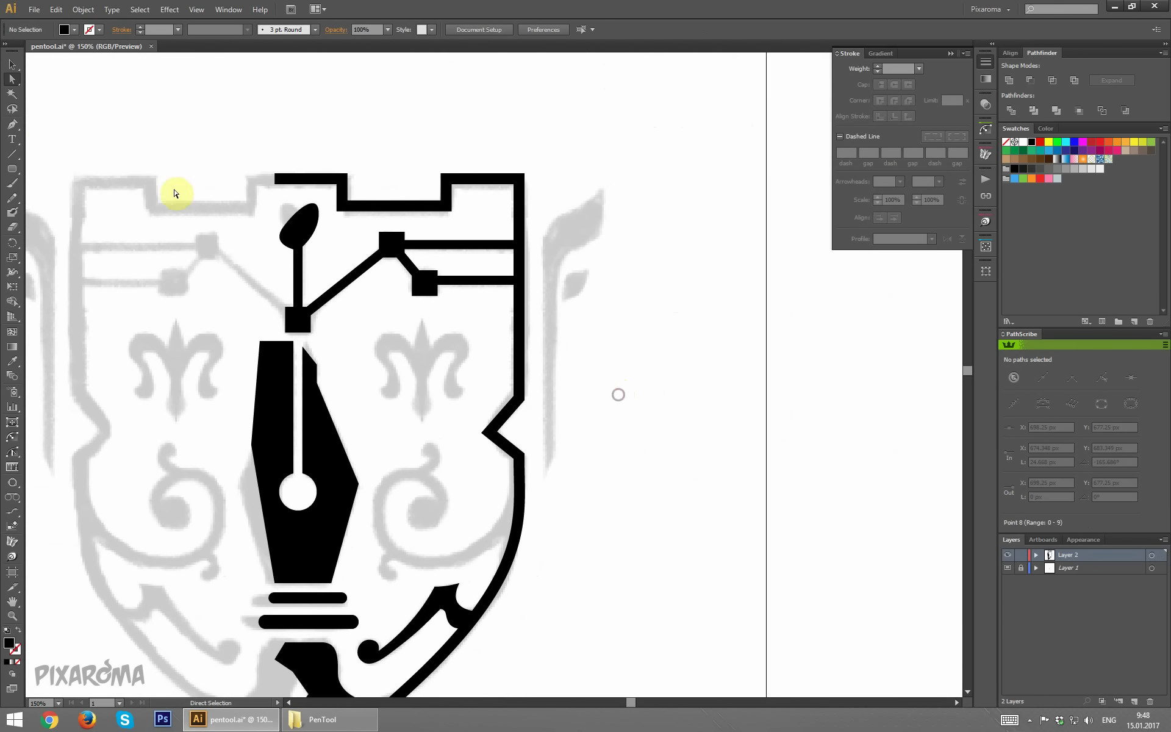
click(14, 126)
click(543, 475)
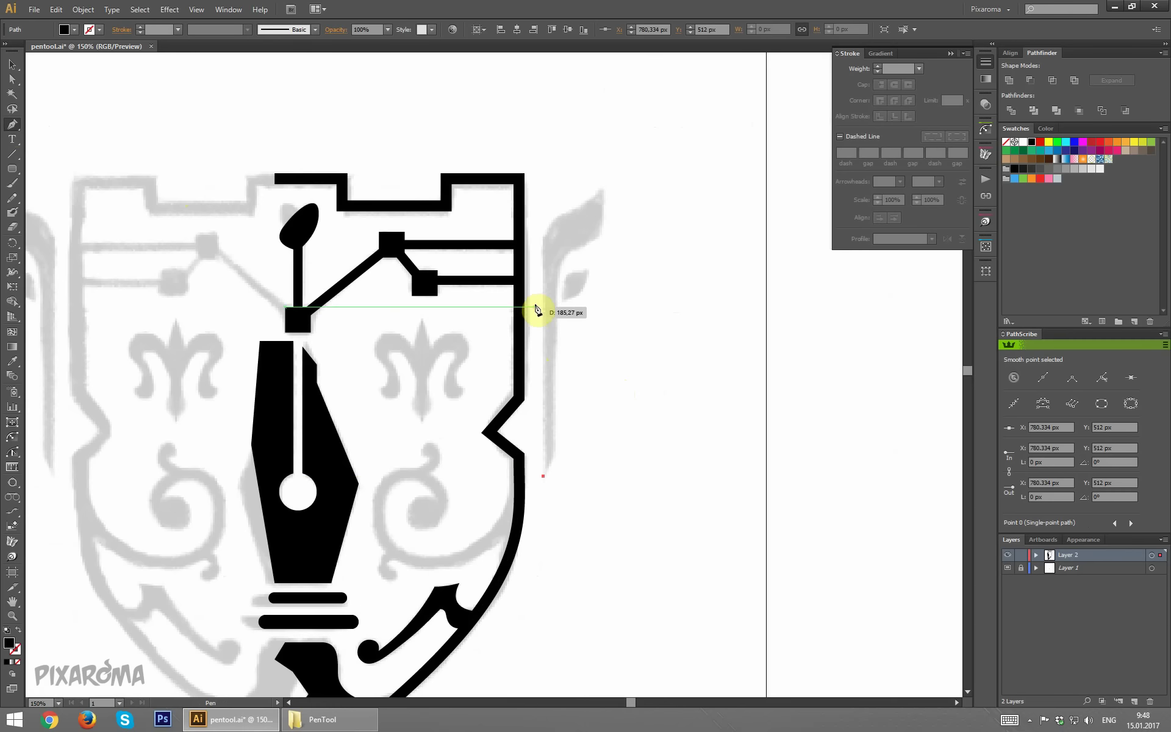
drag(543, 262, 542, 237)
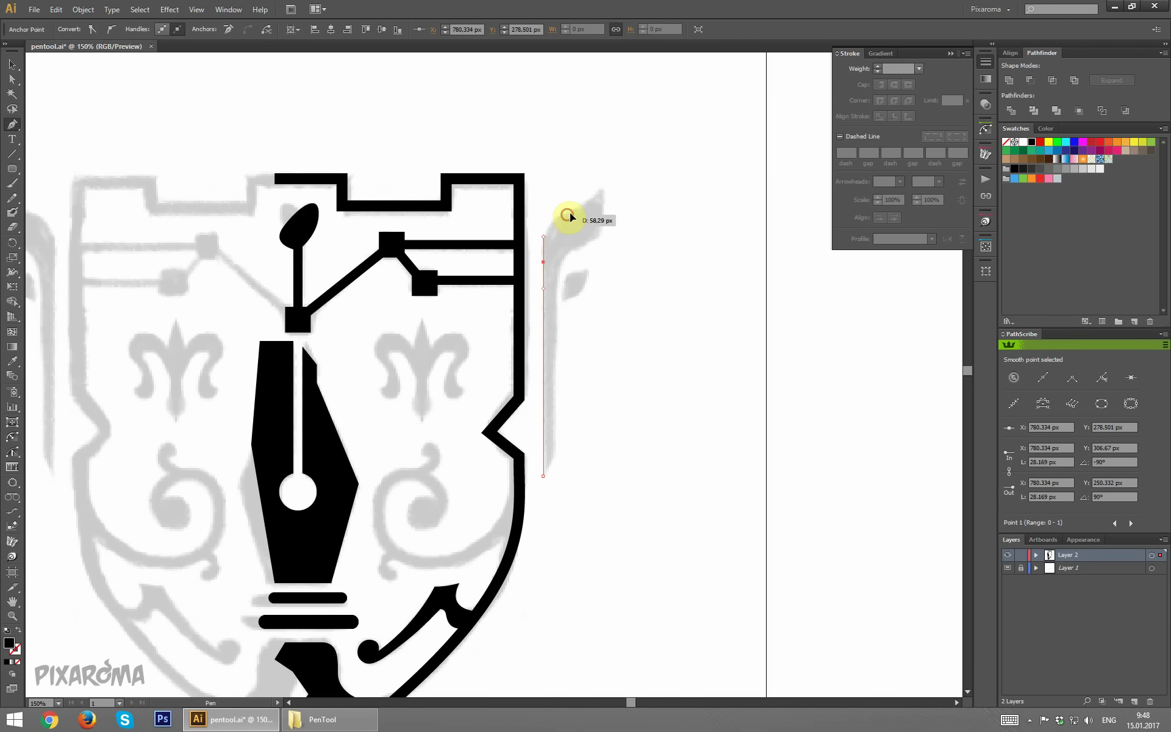
drag(587, 203, 592, 202)
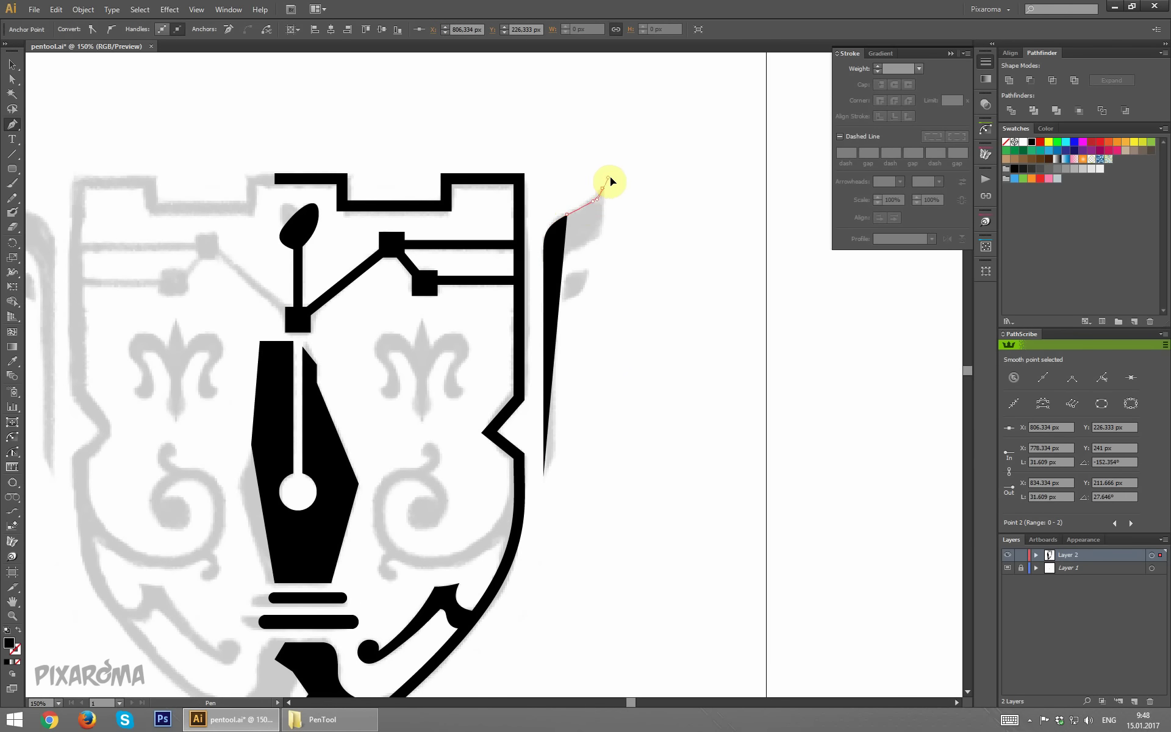
key(shift+x)
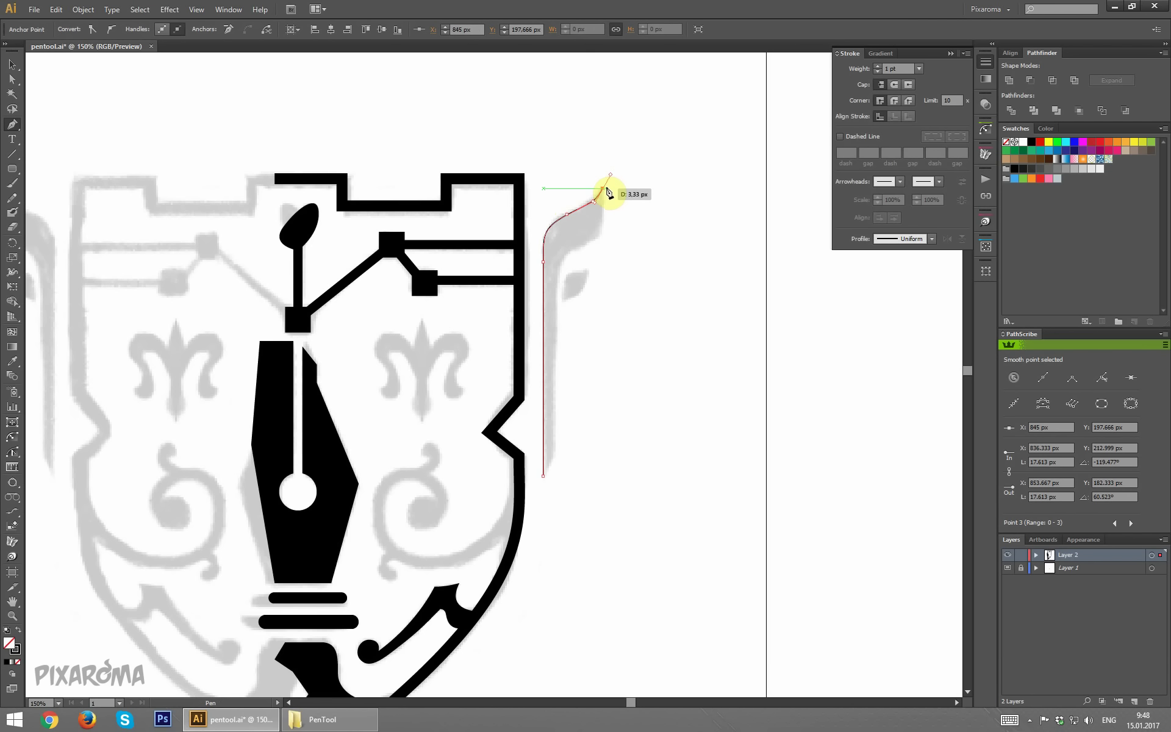
drag(603, 189, 610, 174)
click(12, 79)
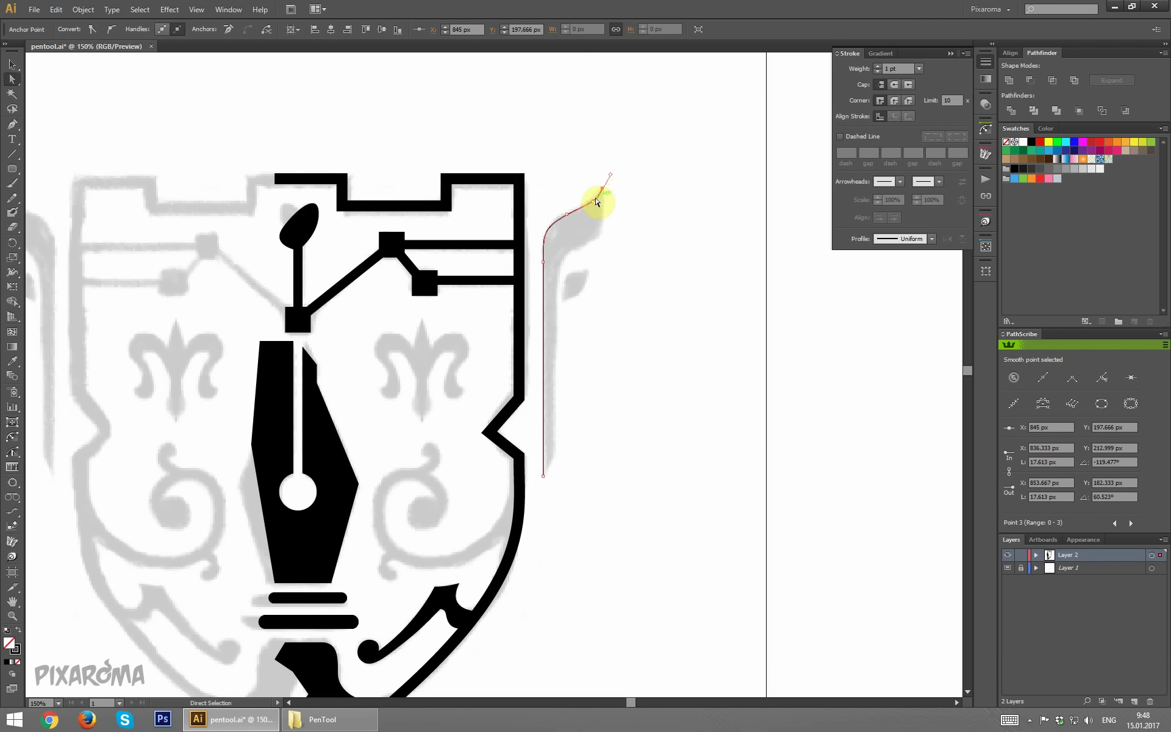
click(12, 124)
Step: Make the flourish tip a sharp corner, trace its inner edge back down, and close it
click(602, 190)
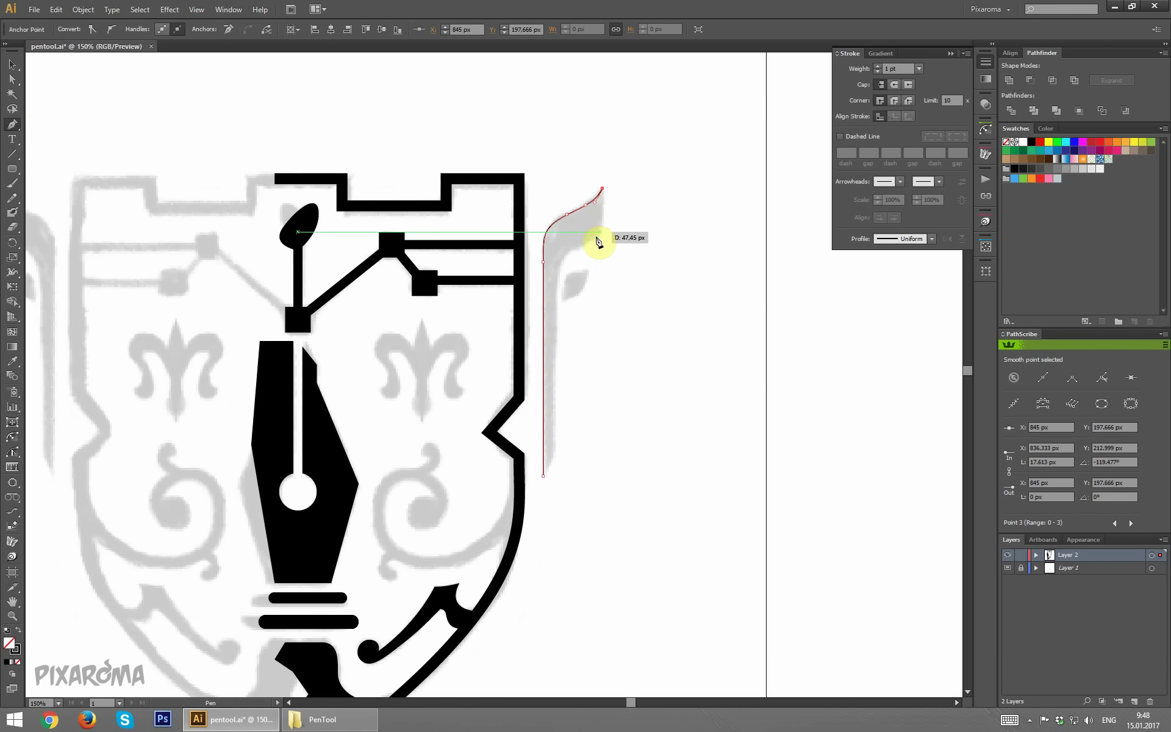
drag(544, 262, 586, 242)
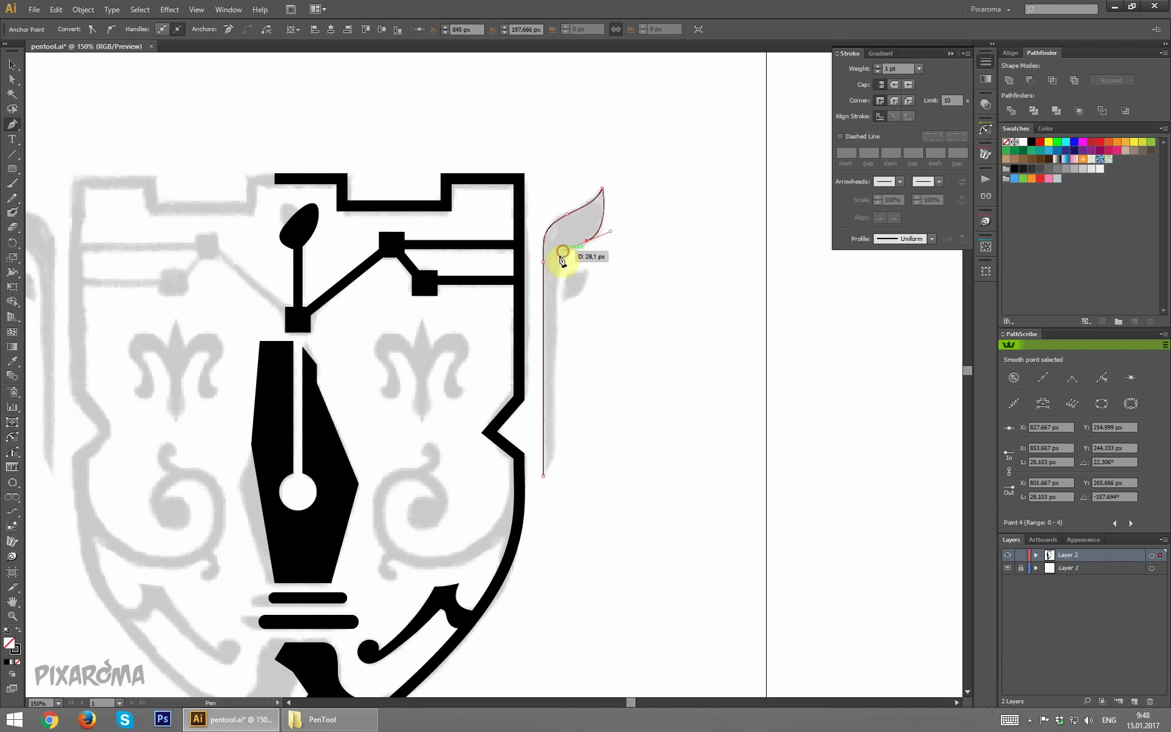
drag(544, 283, 564, 303)
drag(557, 297, 557, 317)
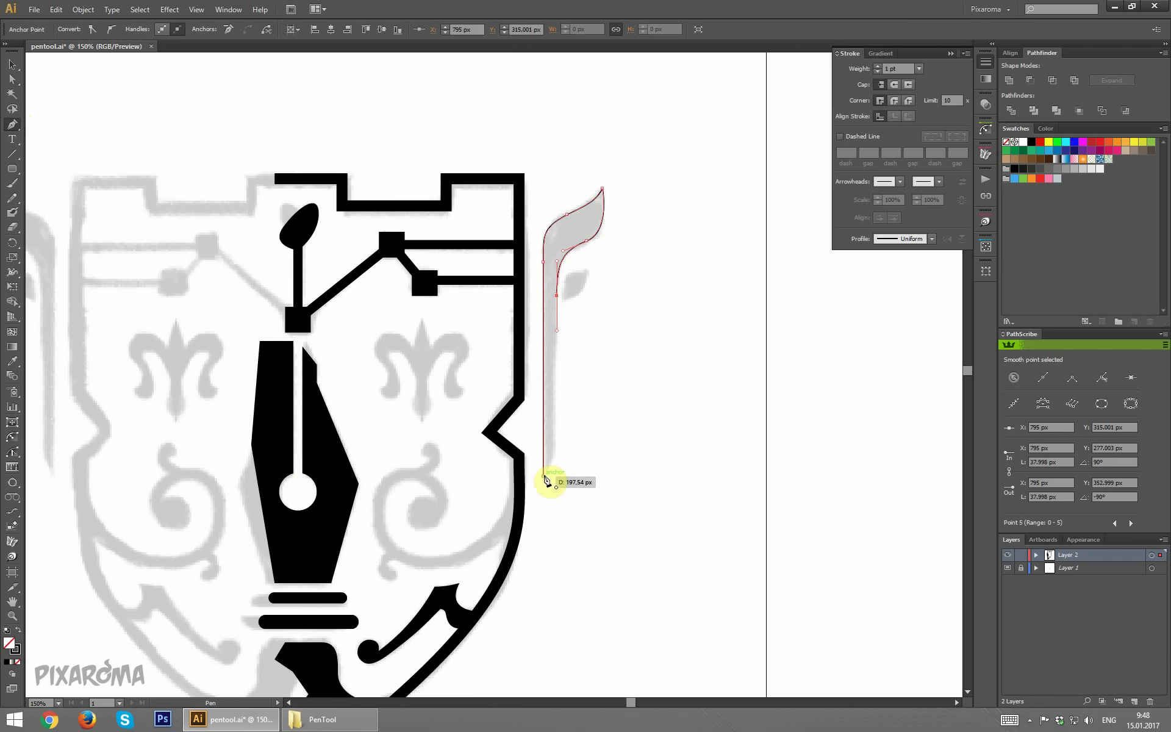
drag(543, 475, 528, 511)
key(ctrl+z)
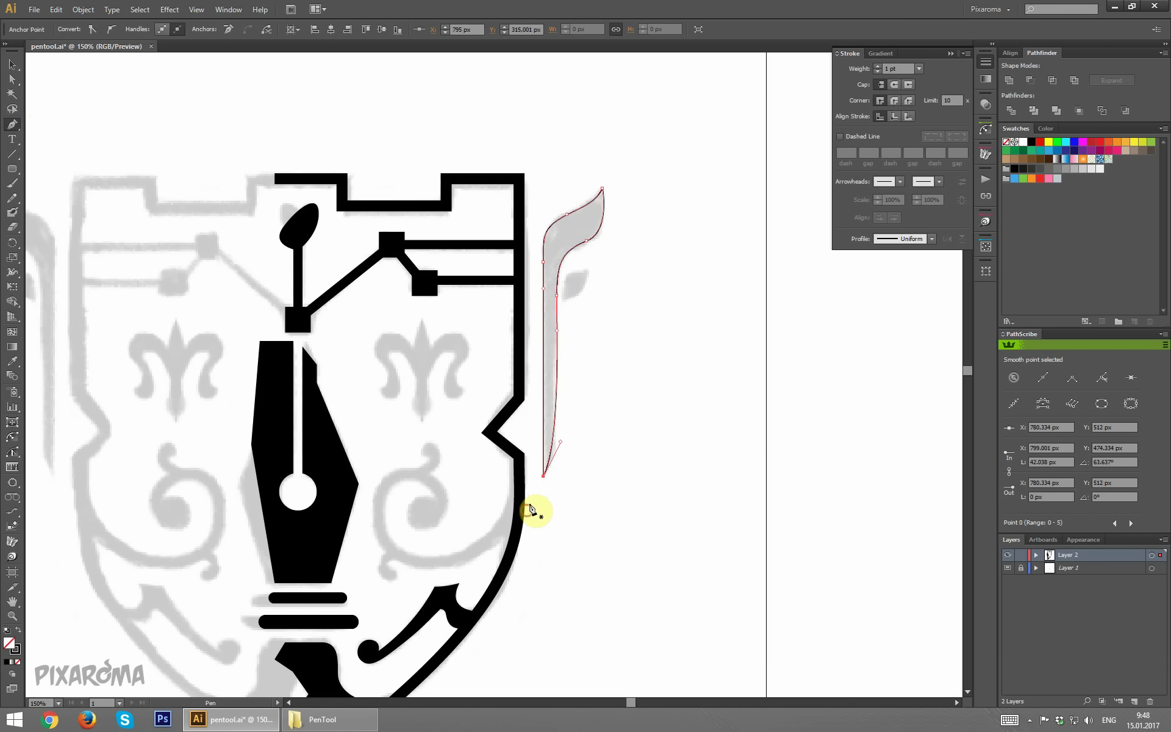
drag(559, 395, 546, 482)
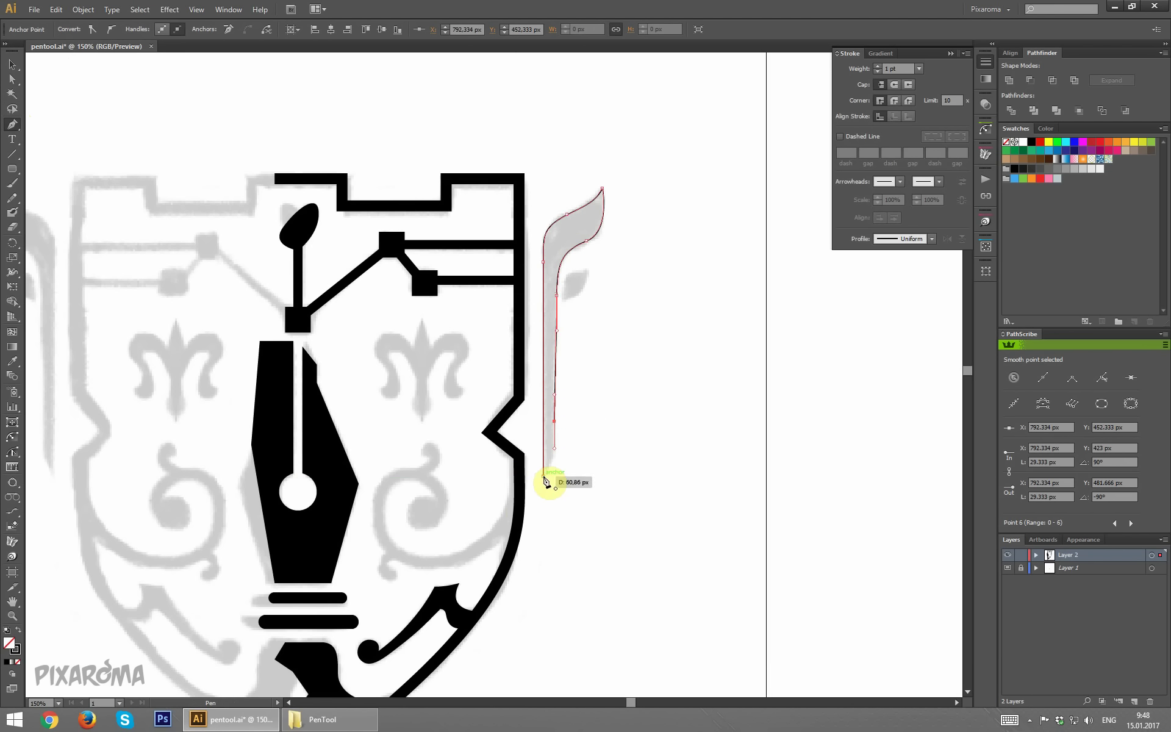
click(537, 487)
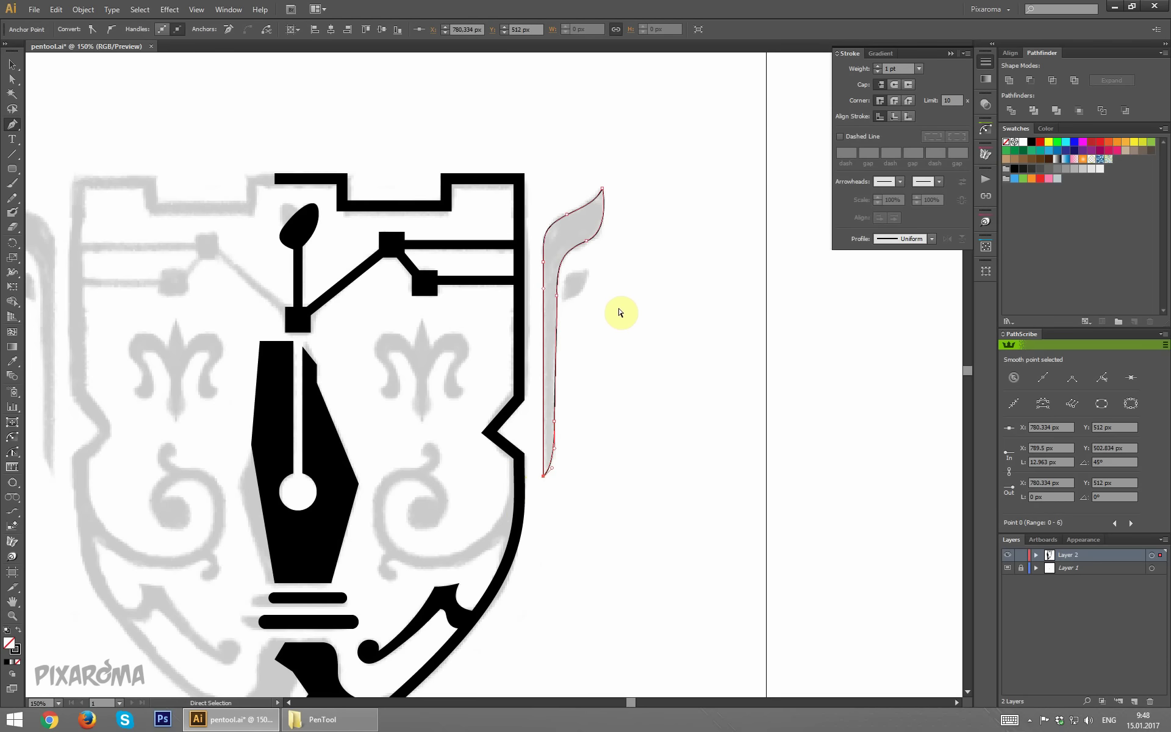
ctrl+click(622, 314)
scroll(628, 289, up, 3)
scroll(628, 290, up, 1)
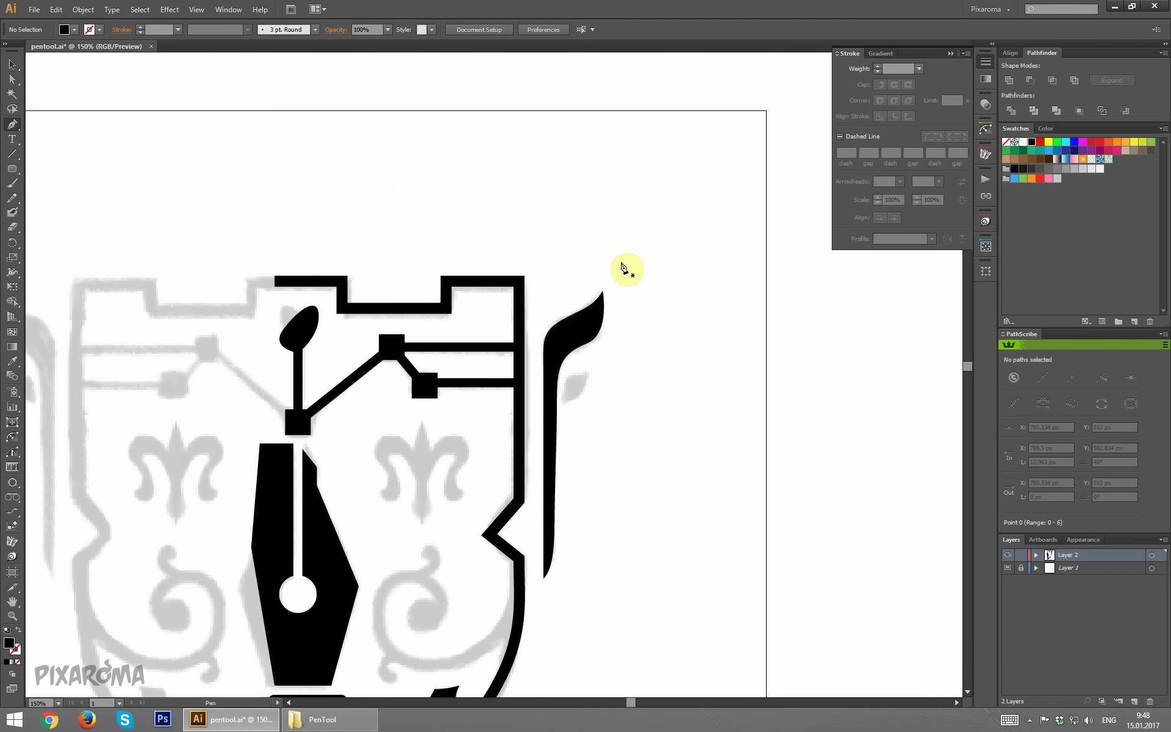
Step: Draw a small black leaf with a sharp lower point beside the flourish's stem
key(ctrl+plus)
scroll(625, 183, down, 5)
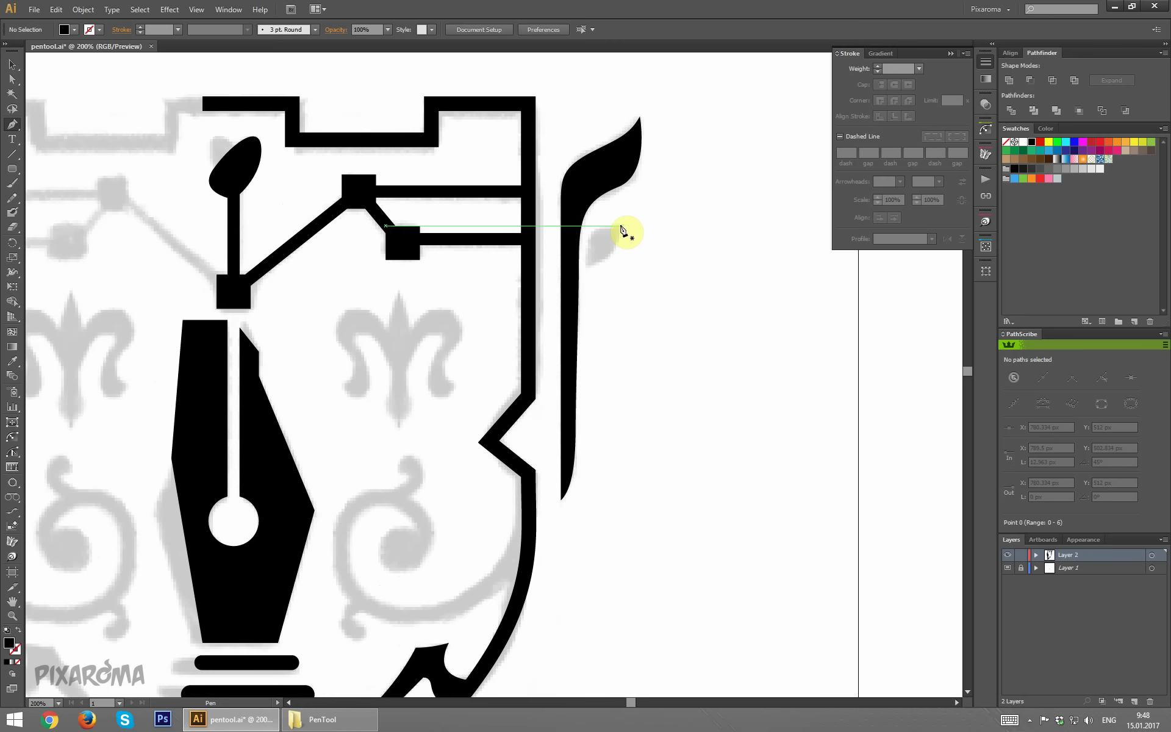
mouse_move(621, 226)
mouse_down()
mouse_move(589, 286)
mouse_move(594, 272)
mouse_up()
click(589, 268)
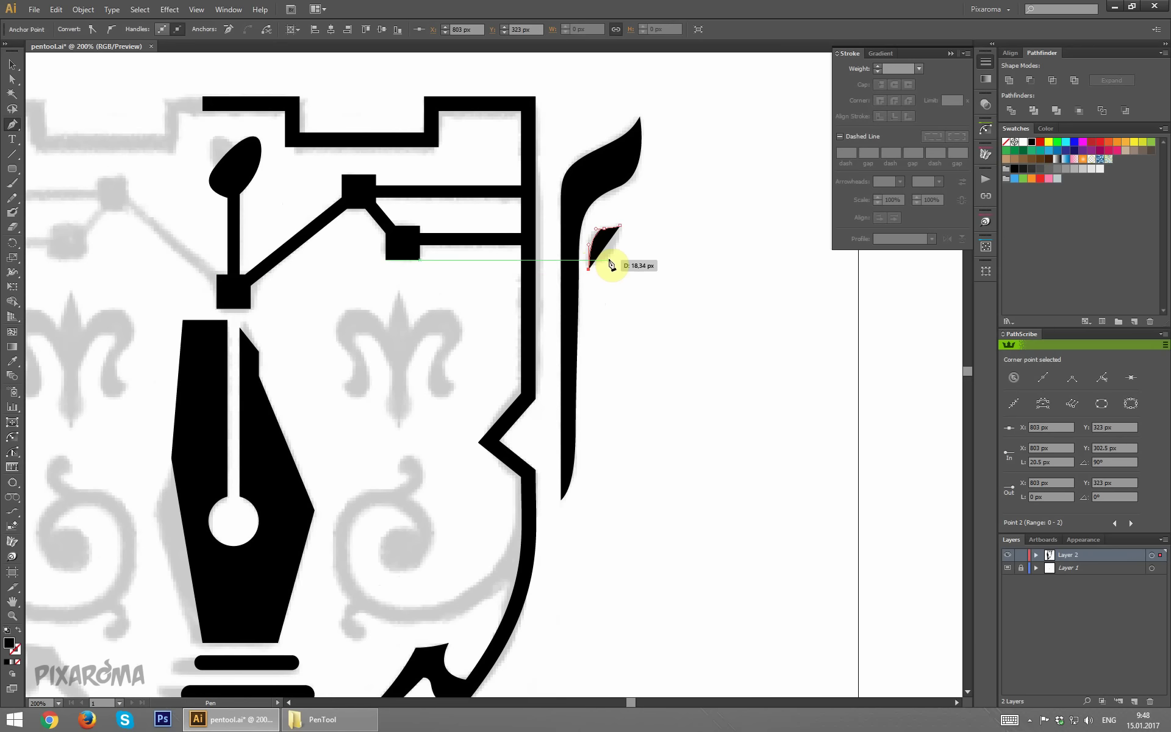
drag(617, 228, 629, 228)
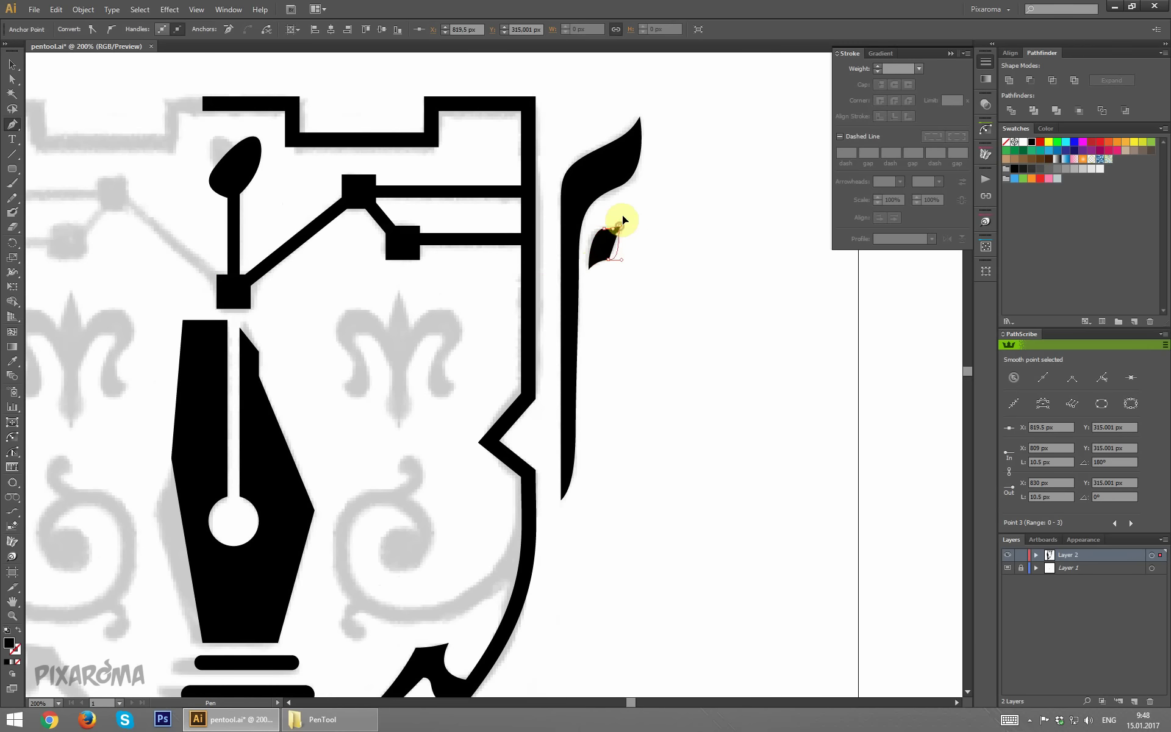
click(620, 214)
key(a)
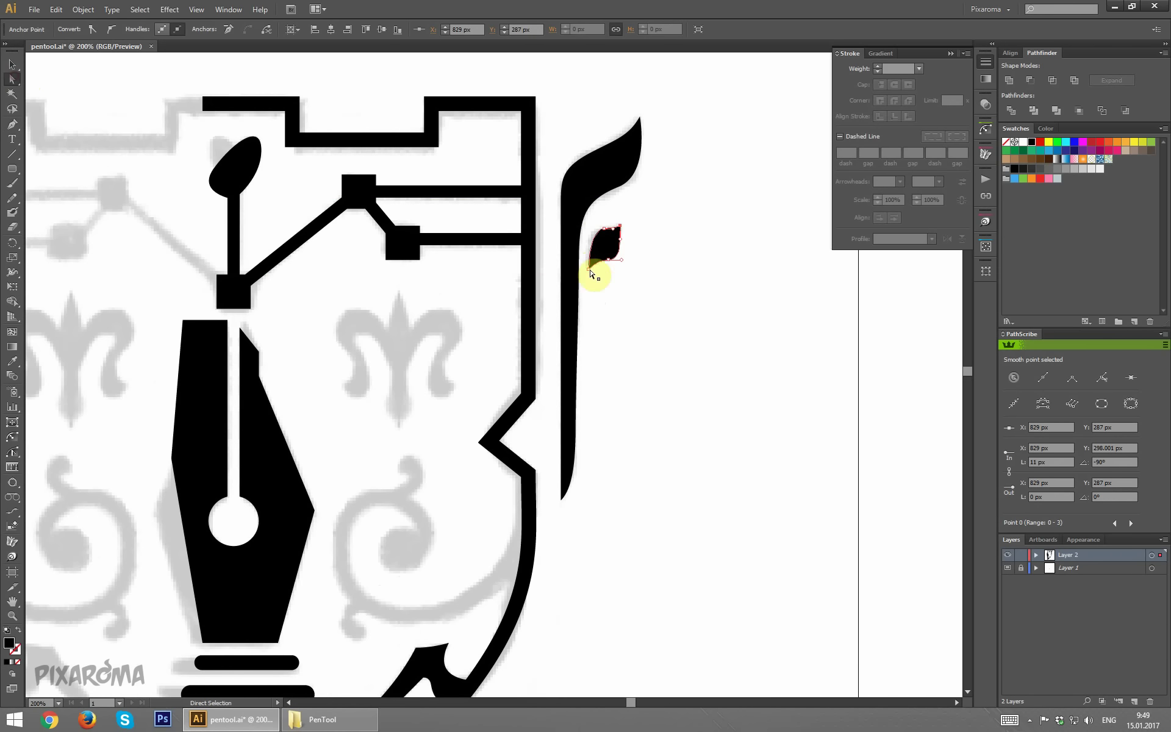
click(638, 291)
Step: Move the leaf's top point down-left and lengthen its handle to round the top
scroll(641, 253, up, 3)
alt+scroll(640, 254, up, 5)
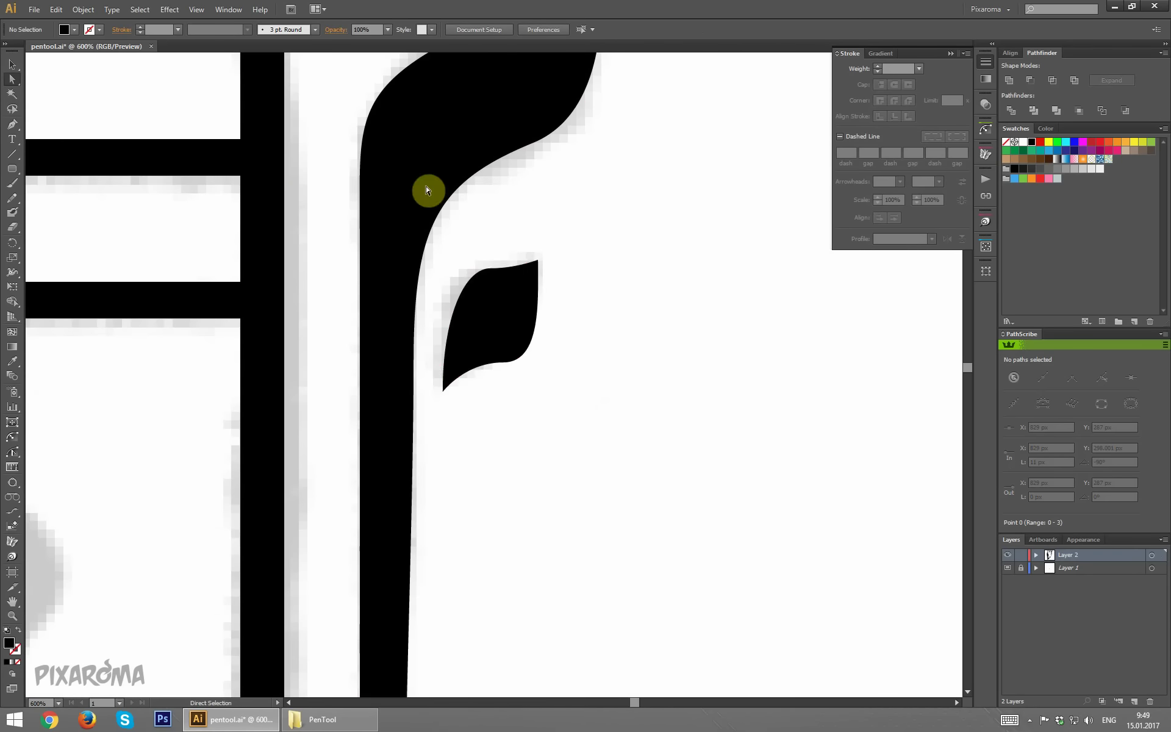
click(481, 282)
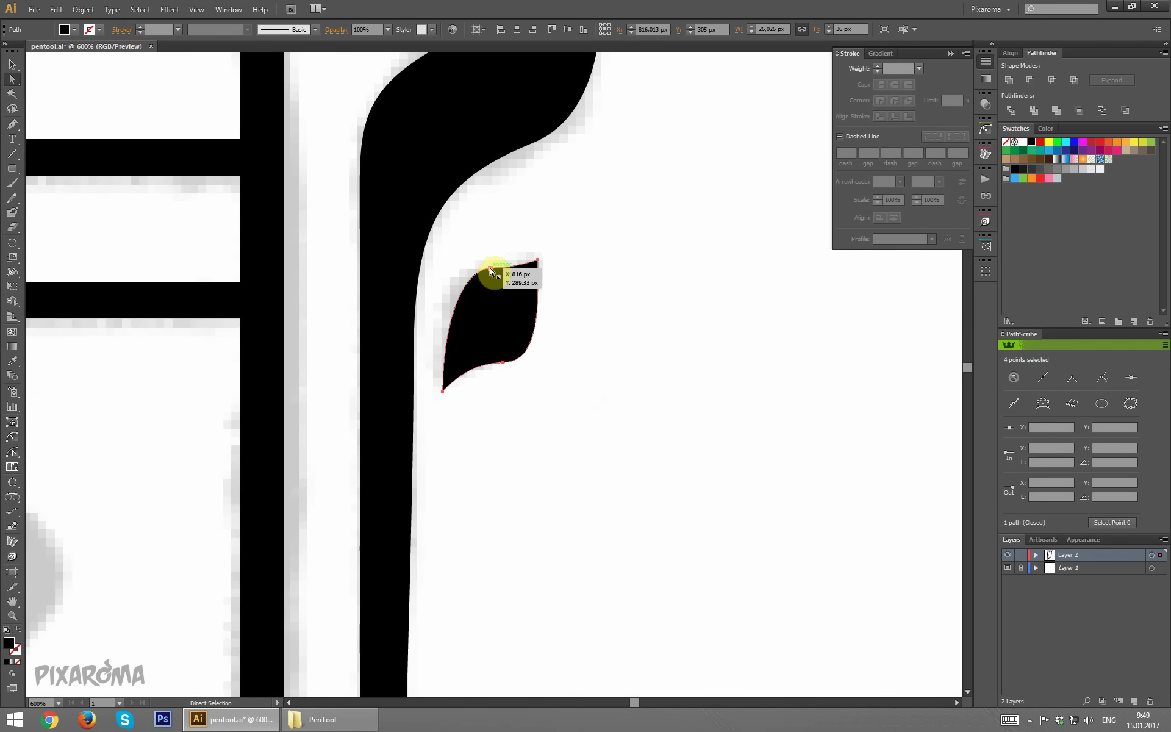
click(489, 268)
drag(489, 269, 480, 278)
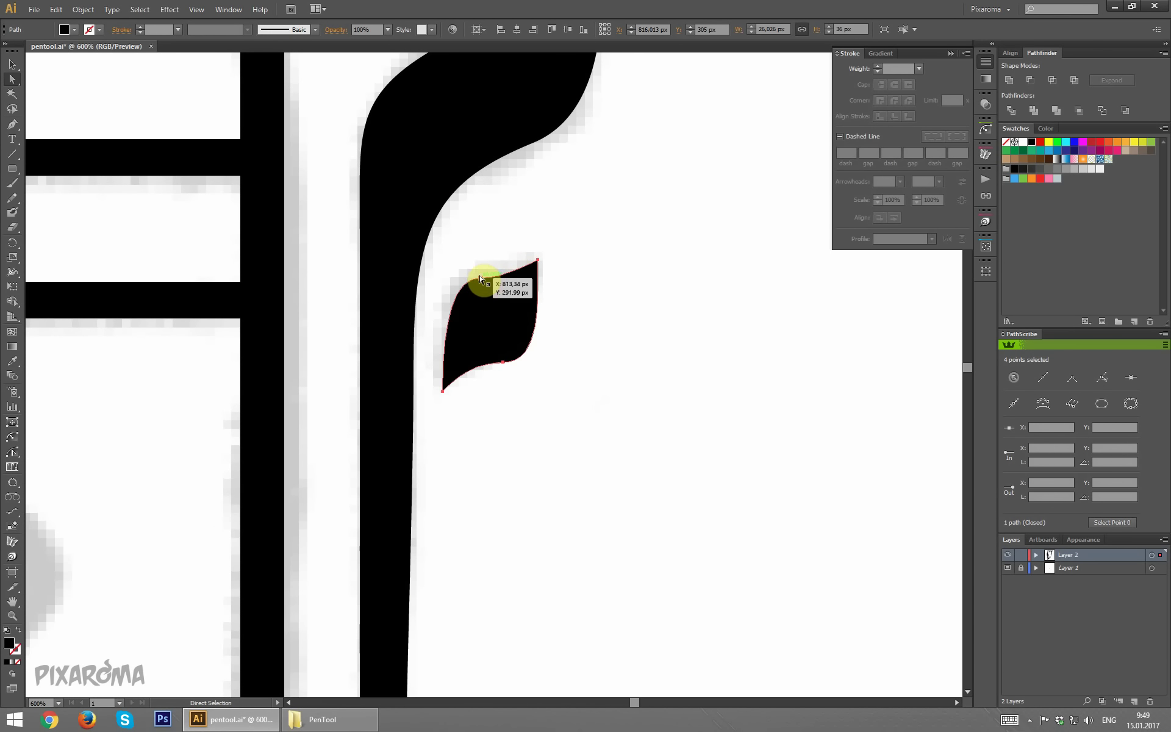
click(481, 277)
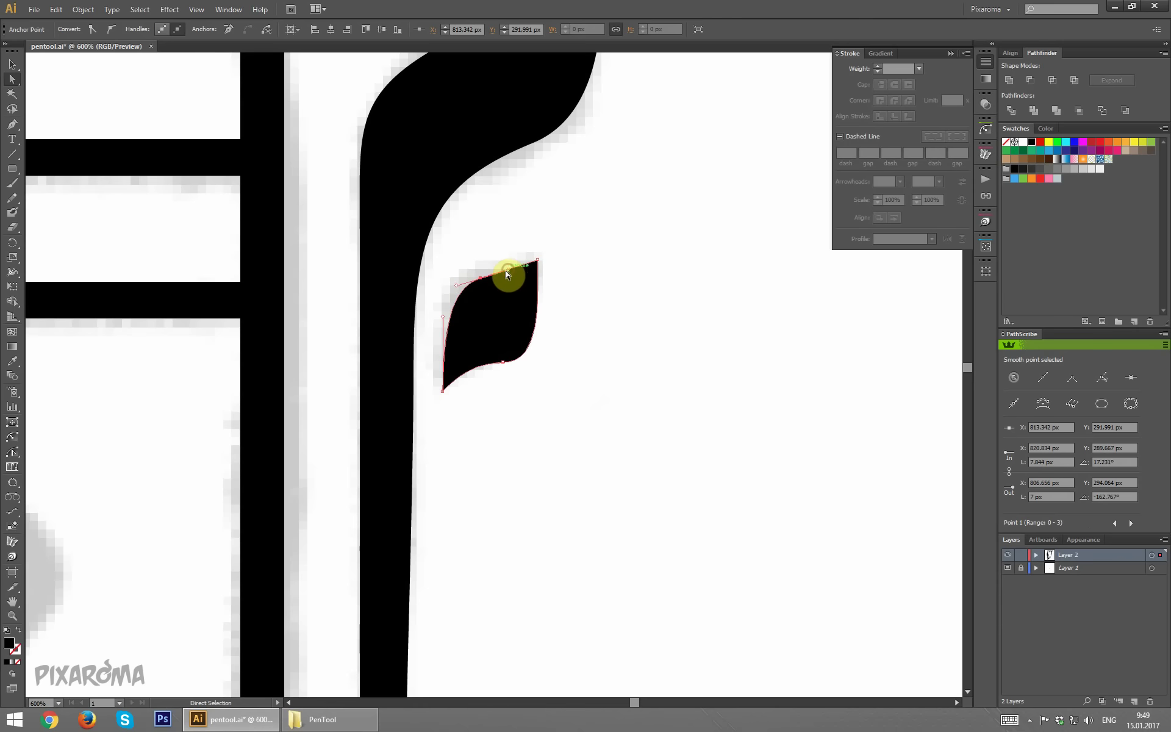
mouse_move(509, 269)
mouse_down()
mouse_move(477, 285)
mouse_move(510, 279)
mouse_up()
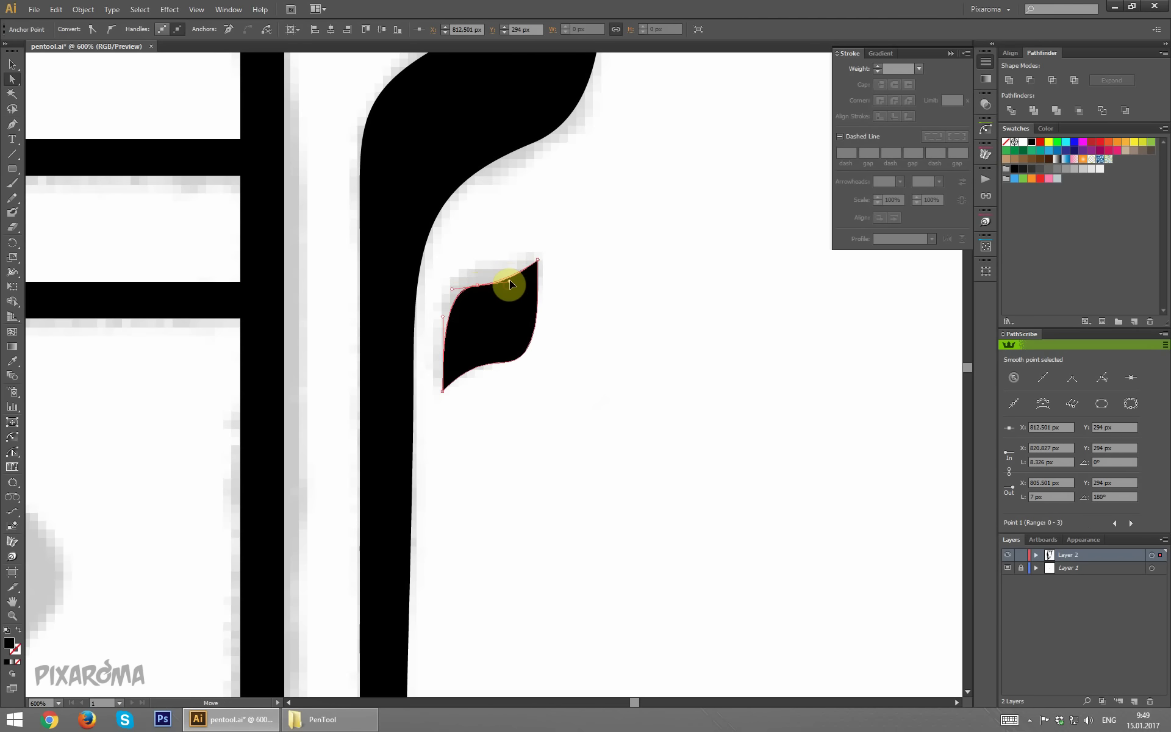
click(606, 319)
Step: Fit the artboard in view and save the logo file
key(ctrl+minus)
key(ctrl+minus)
key(ctrl+minus)
key(ctrl+minus)
key(ctrl+minus)
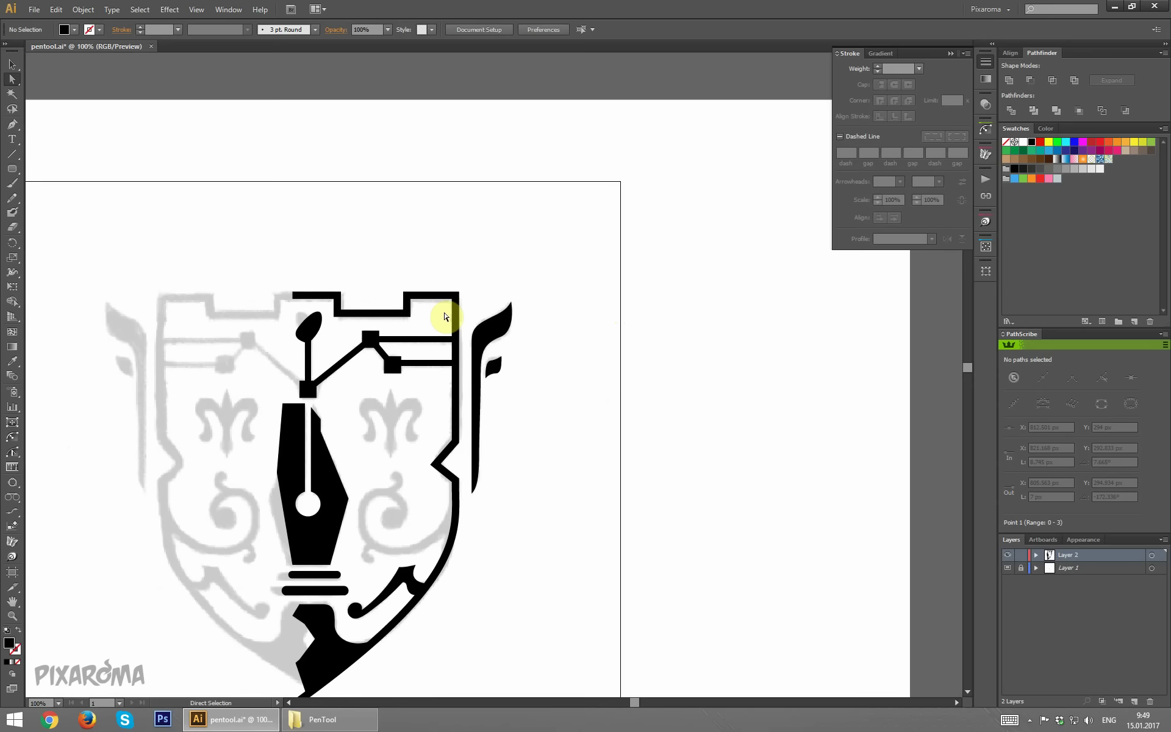
key(ctrl+1)
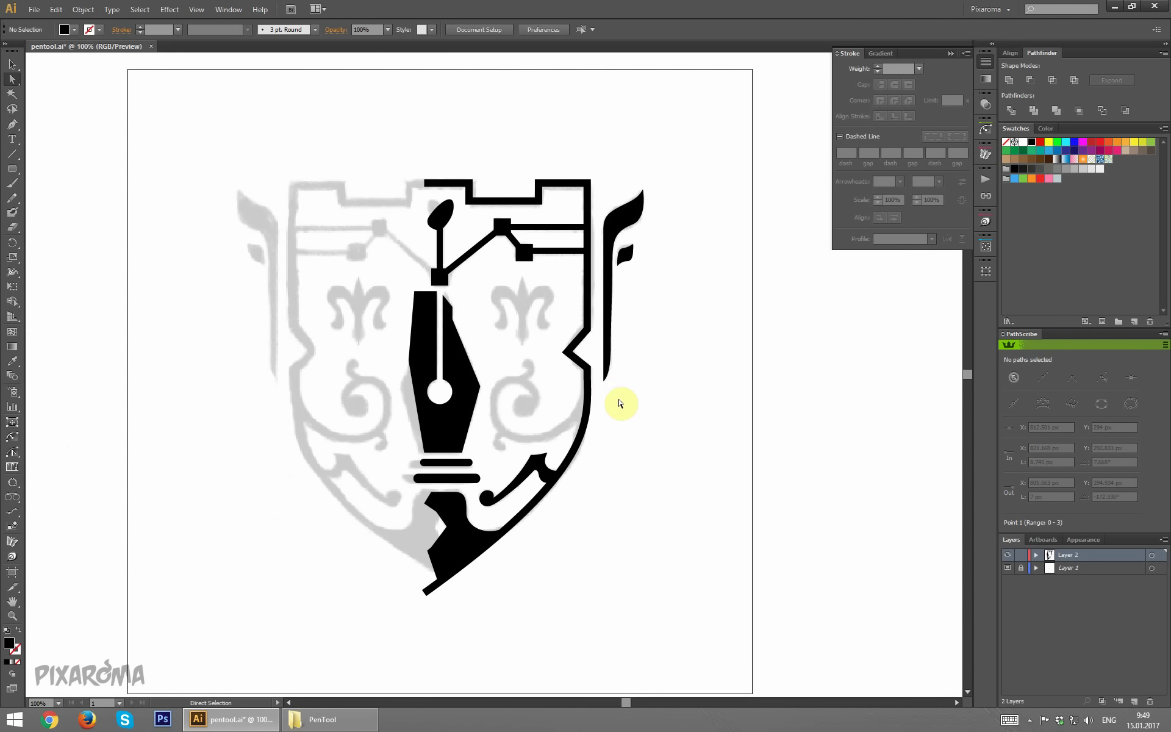
scroll(602, 386, up, 3)
scroll(596, 374, down, 3)
key(ctrl+s)
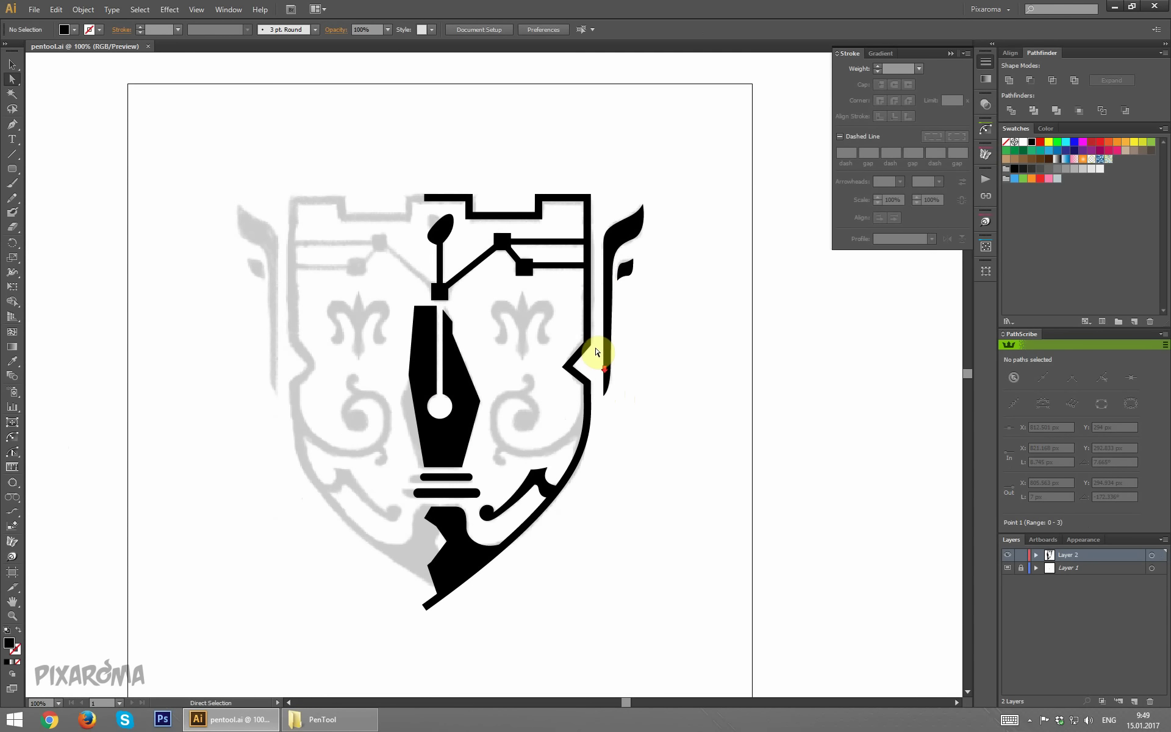
key(ctrl+plus)
key(ctrl+plus)
key(ctrl+plus)
Step: Start an outline at the fleur-de-lis tip, tracing the right petal and its curl
drag(566, 353, 516, 398)
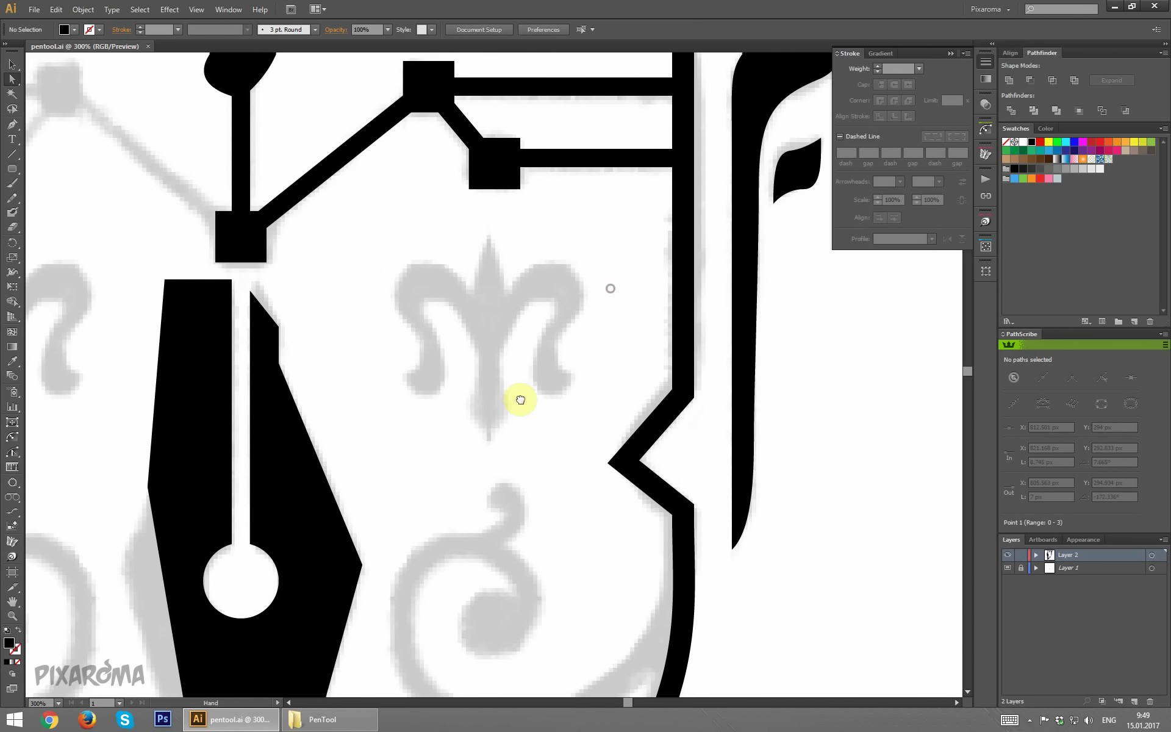
click(11, 124)
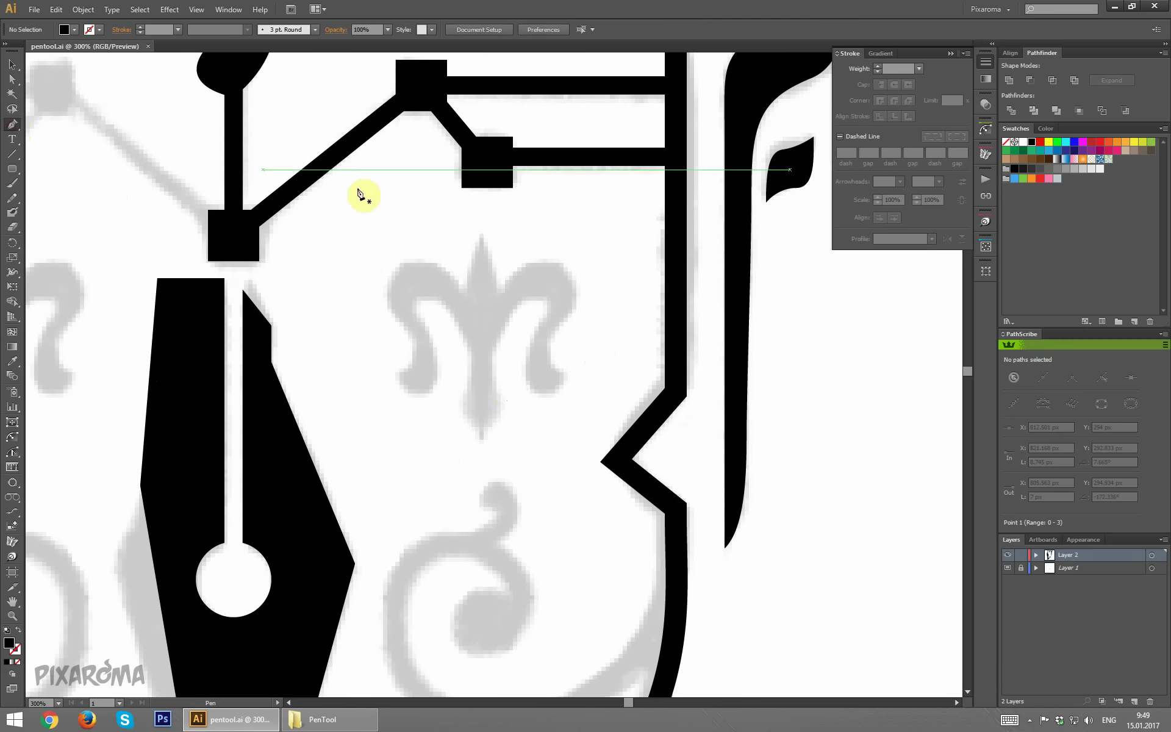
click(471, 225)
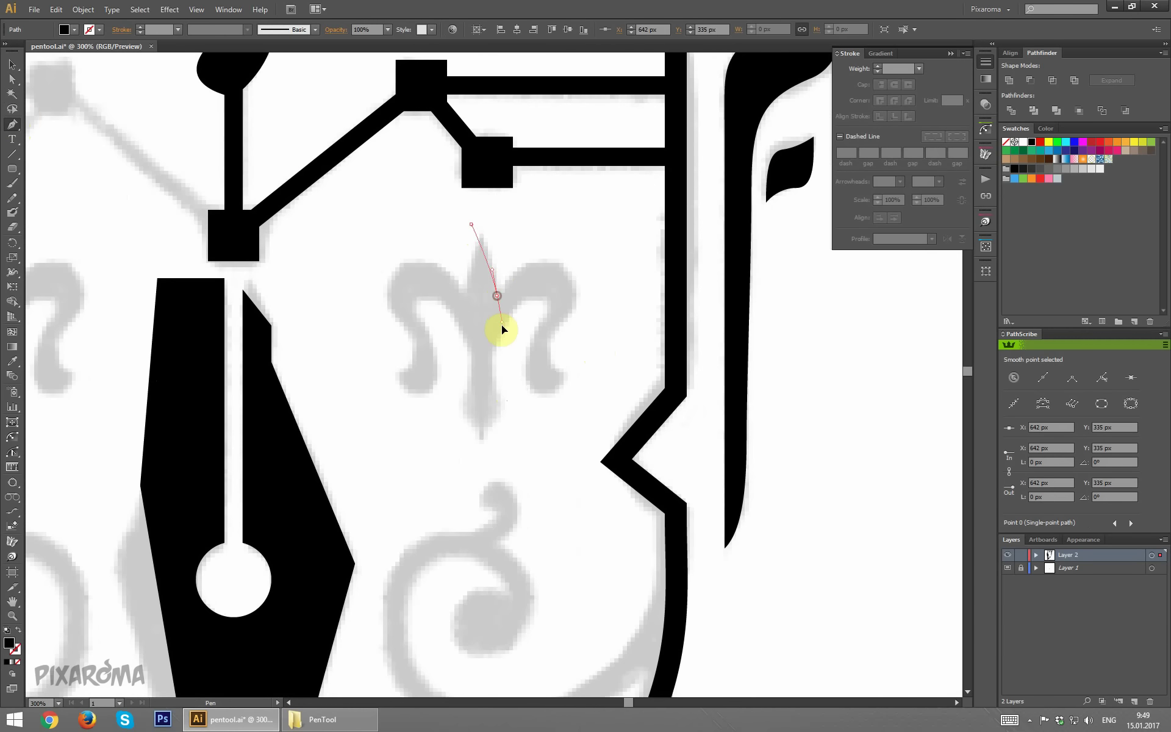
click(496, 294)
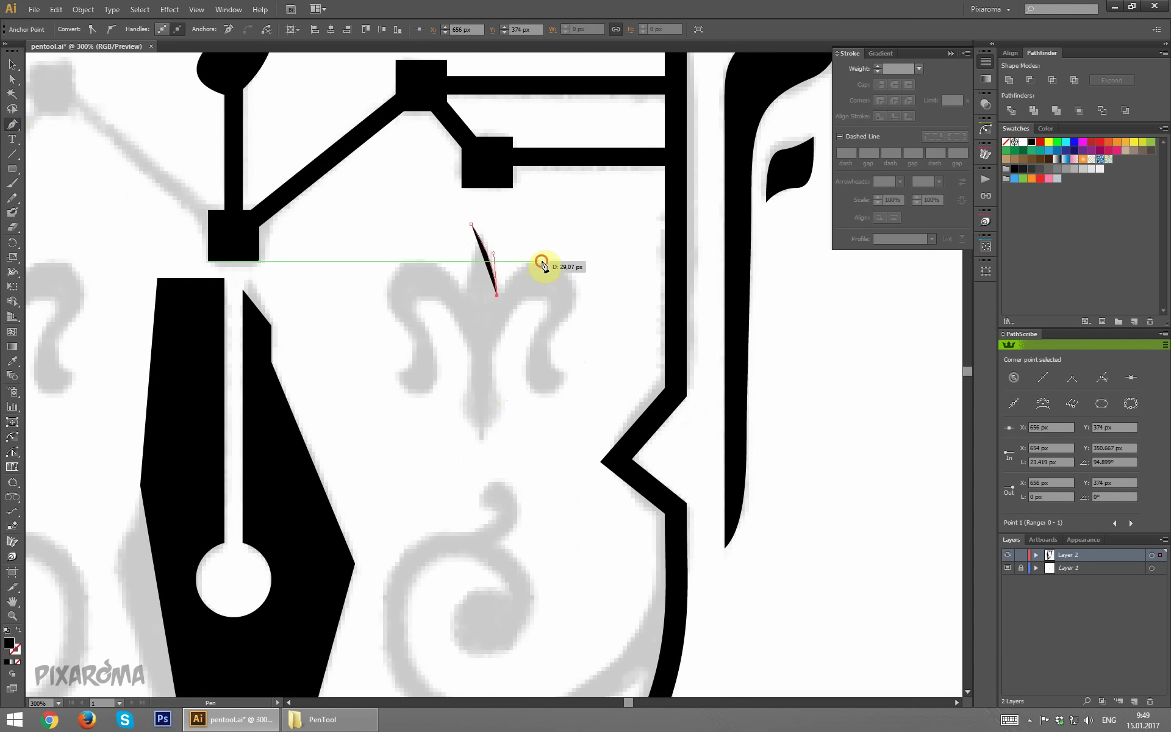
drag(573, 258, 572, 259)
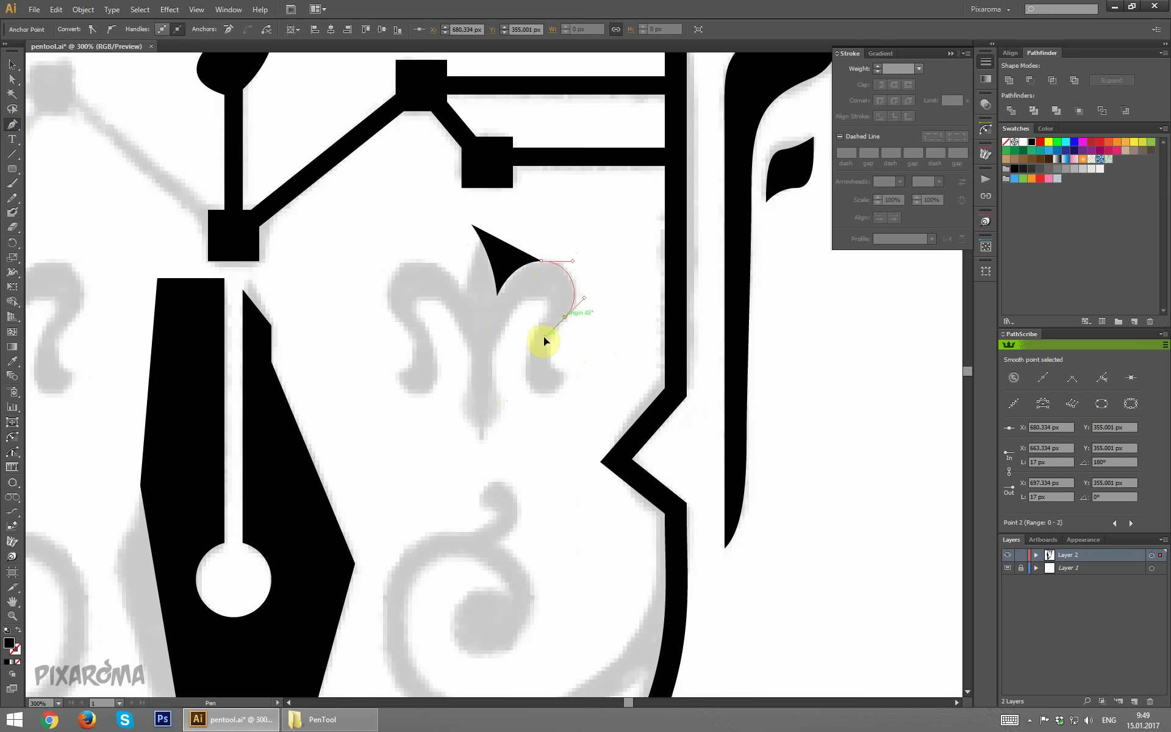
drag(545, 341, 544, 337)
key(shift+x)
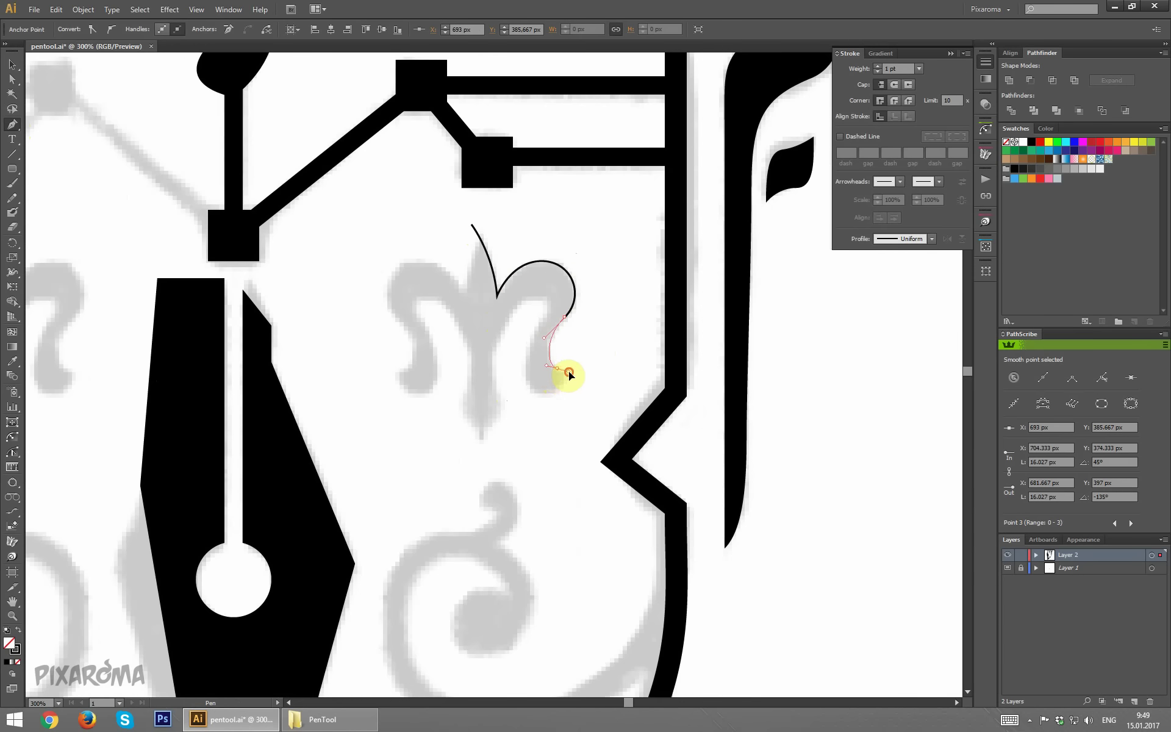
drag(540, 391, 521, 391)
drag(535, 329, 557, 301)
Step: Continue the outline to the bottom tip, up past the centre line, and close it
mouse_move(491, 350)
mouse_down()
mouse_move(510, 407)
mouse_move(453, 458)
mouse_up()
click(456, 474)
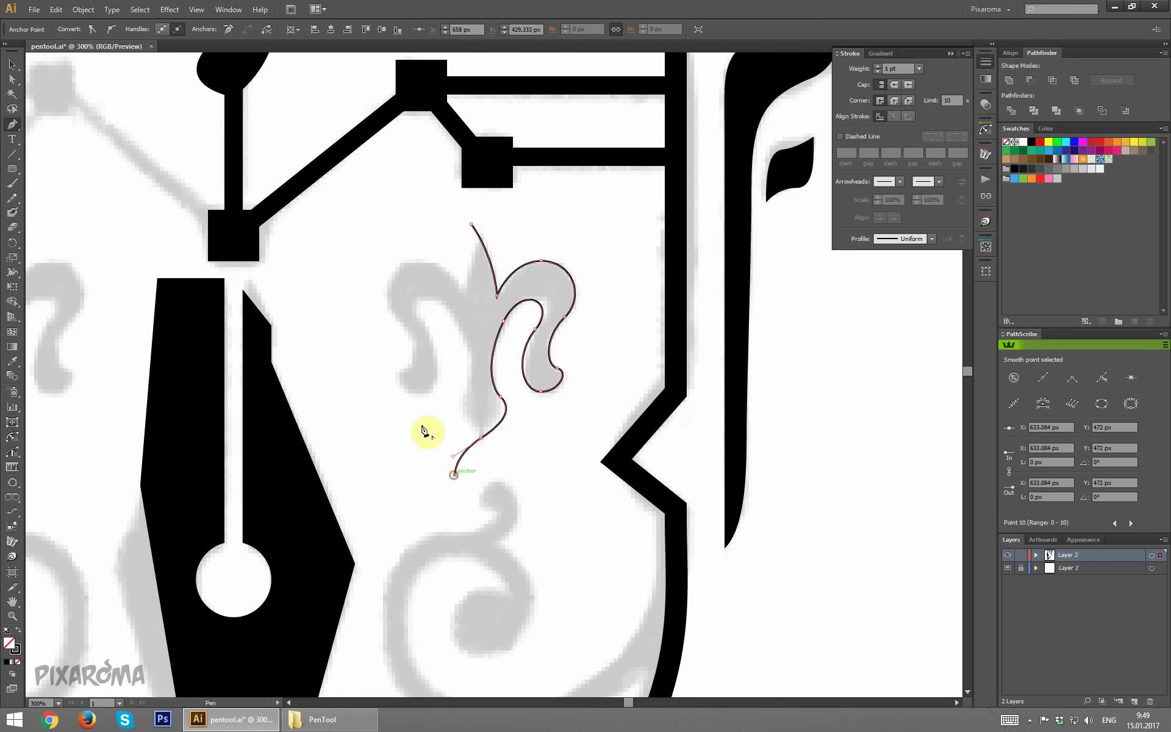
click(421, 380)
click(428, 274)
click(431, 243)
click(472, 225)
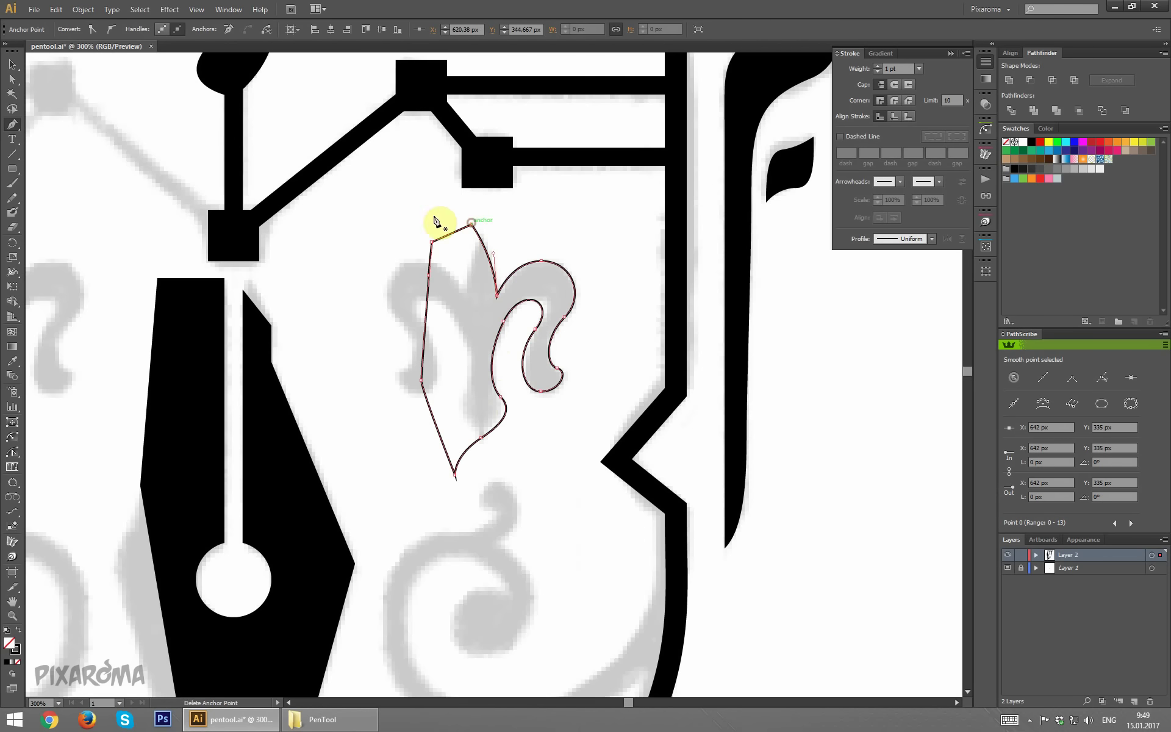
Step: Adjust an anchor on the curl's inner curve with Direct Selection
click(12, 63)
click(533, 512)
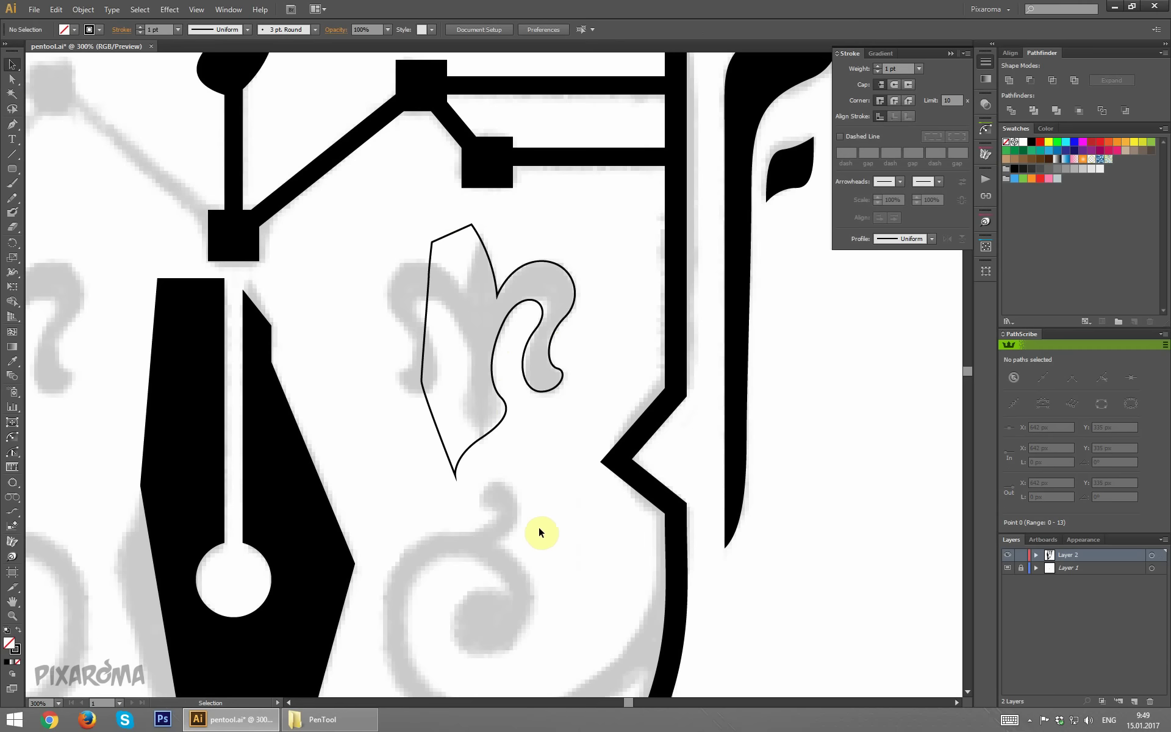
click(12, 78)
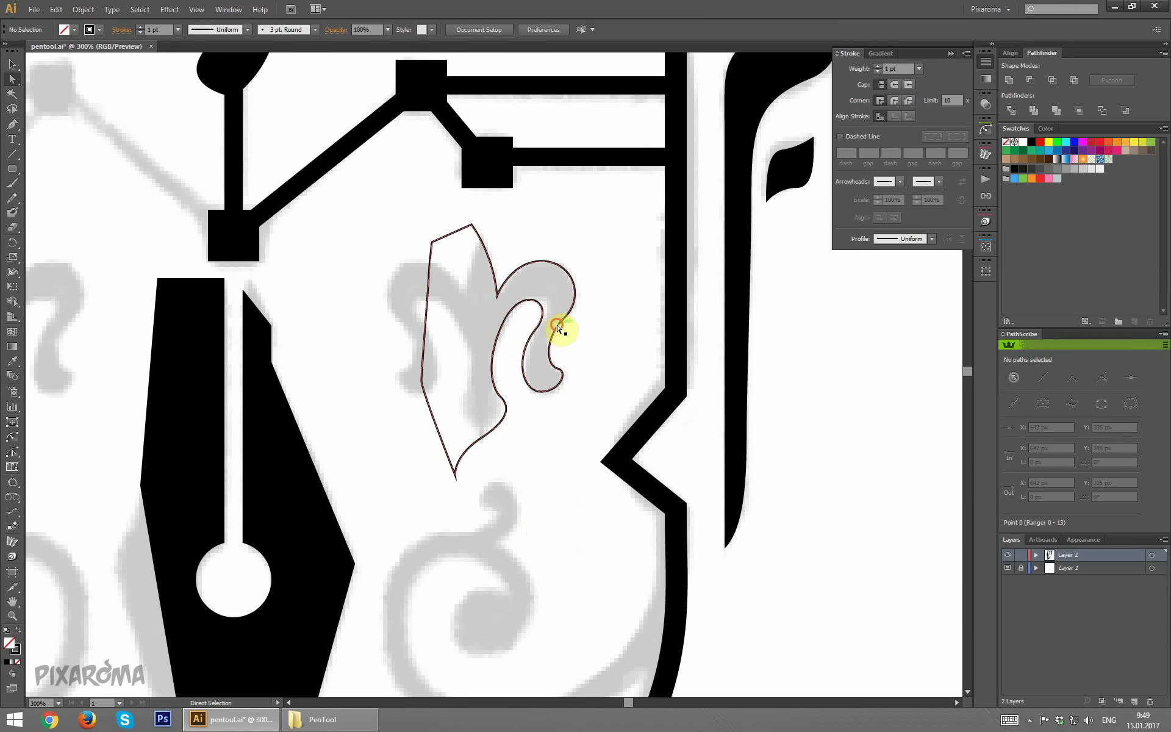
drag(552, 321, 565, 317)
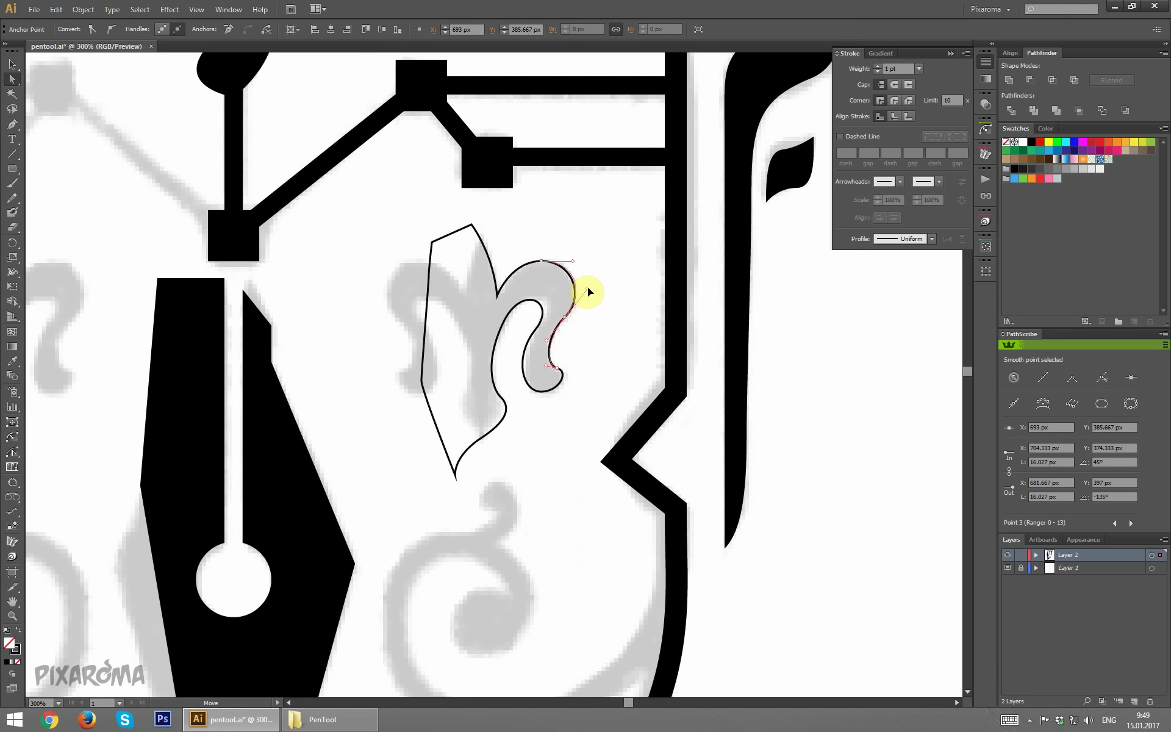
click(603, 311)
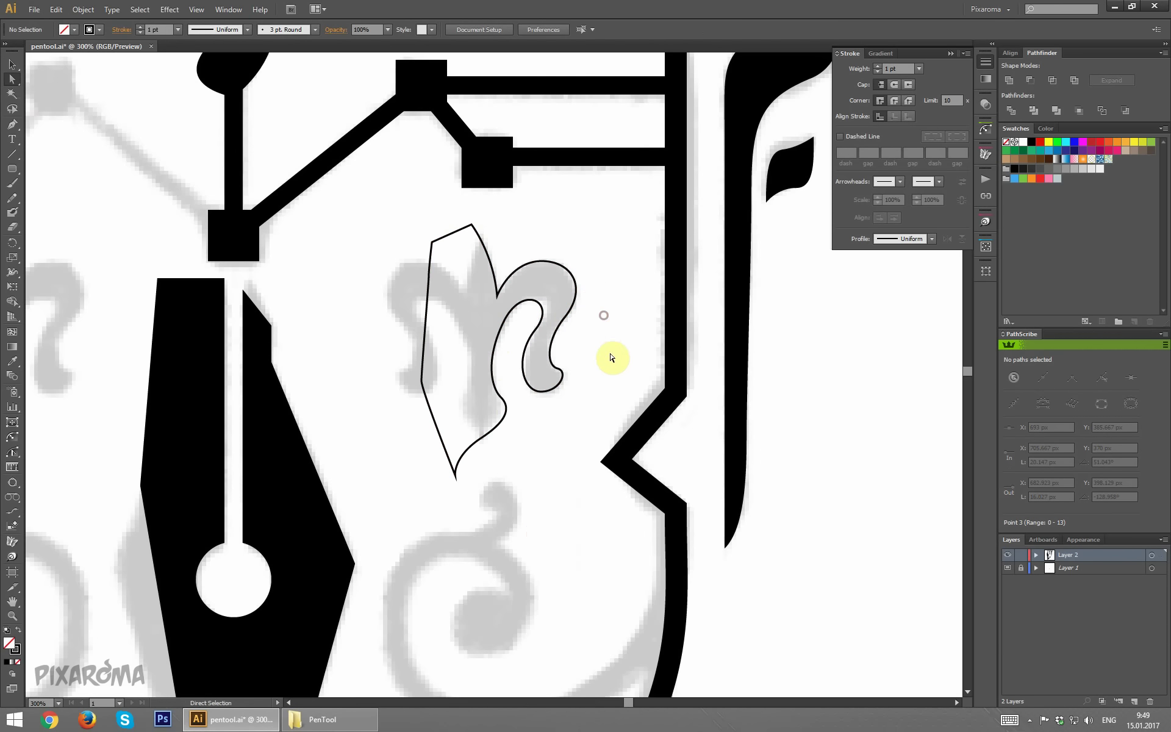
Step: Cut away the outline's left part with a rectangle and Pathfinder Minus Front
click(12, 169)
click(59, 170)
drag(297, 161, 480, 556)
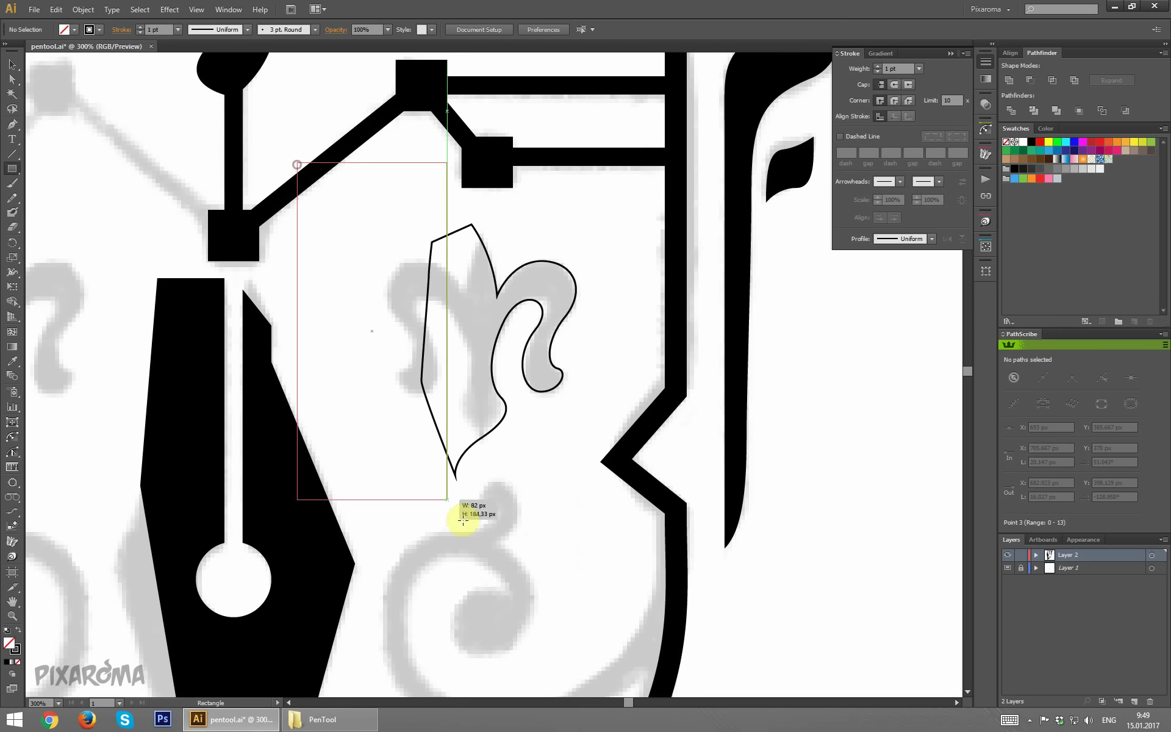
click(12, 65)
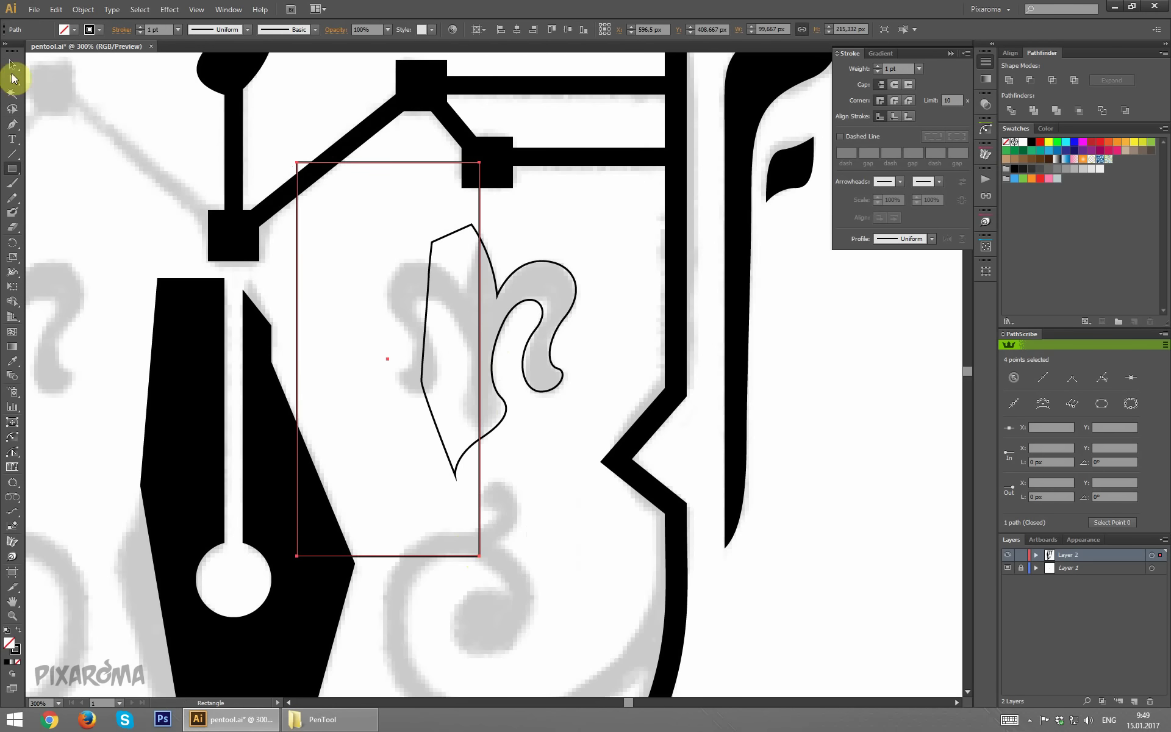
shift+click(454, 274)
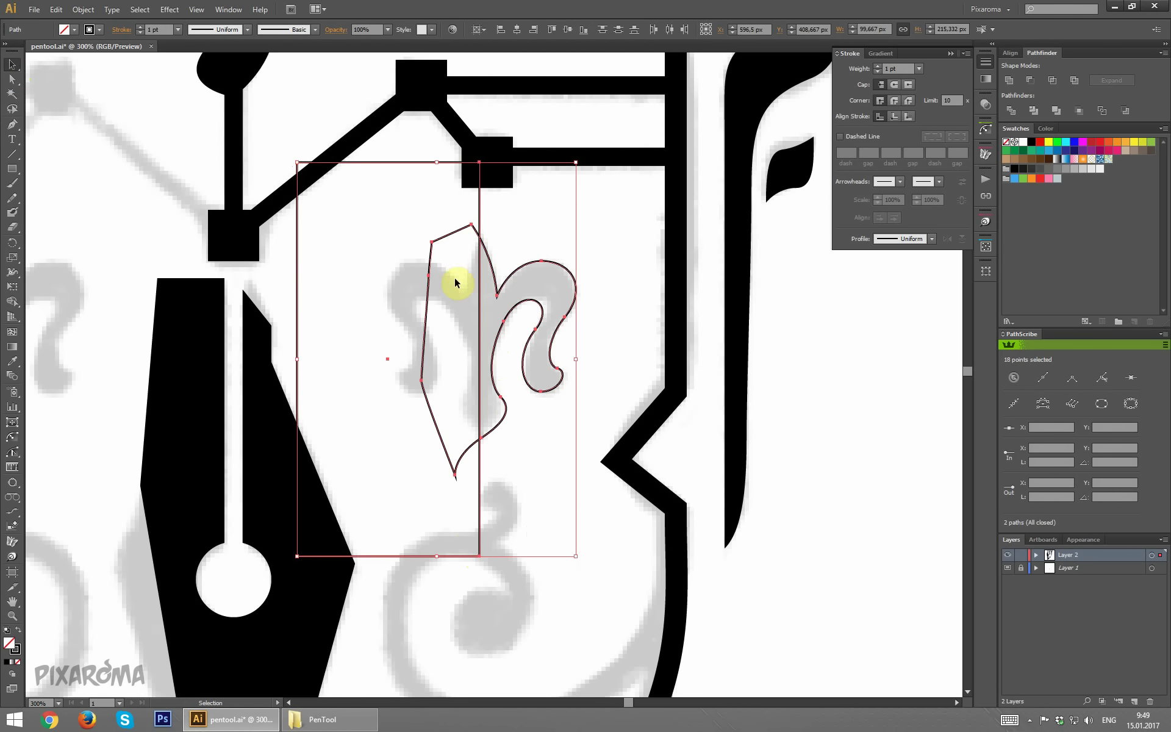
click(1031, 82)
Step: Make a vertically reflected copy of the half and slide it against the original
right_click(507, 283)
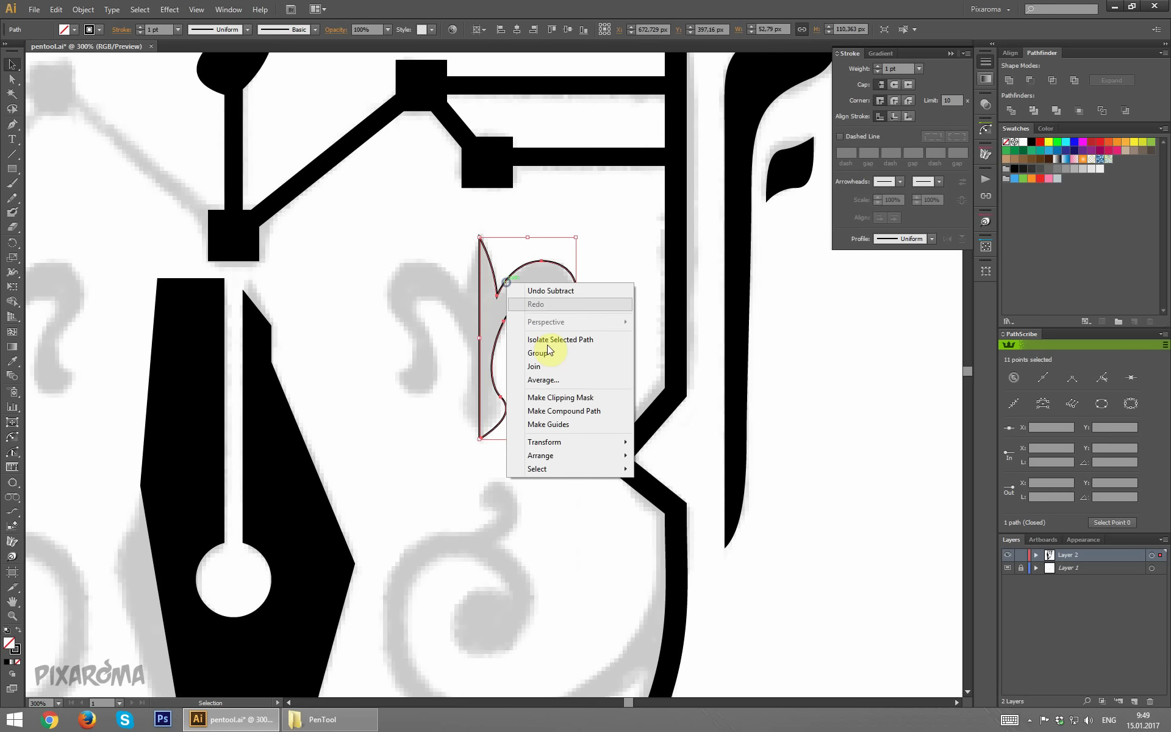
mouse_move(544, 442)
click(664, 483)
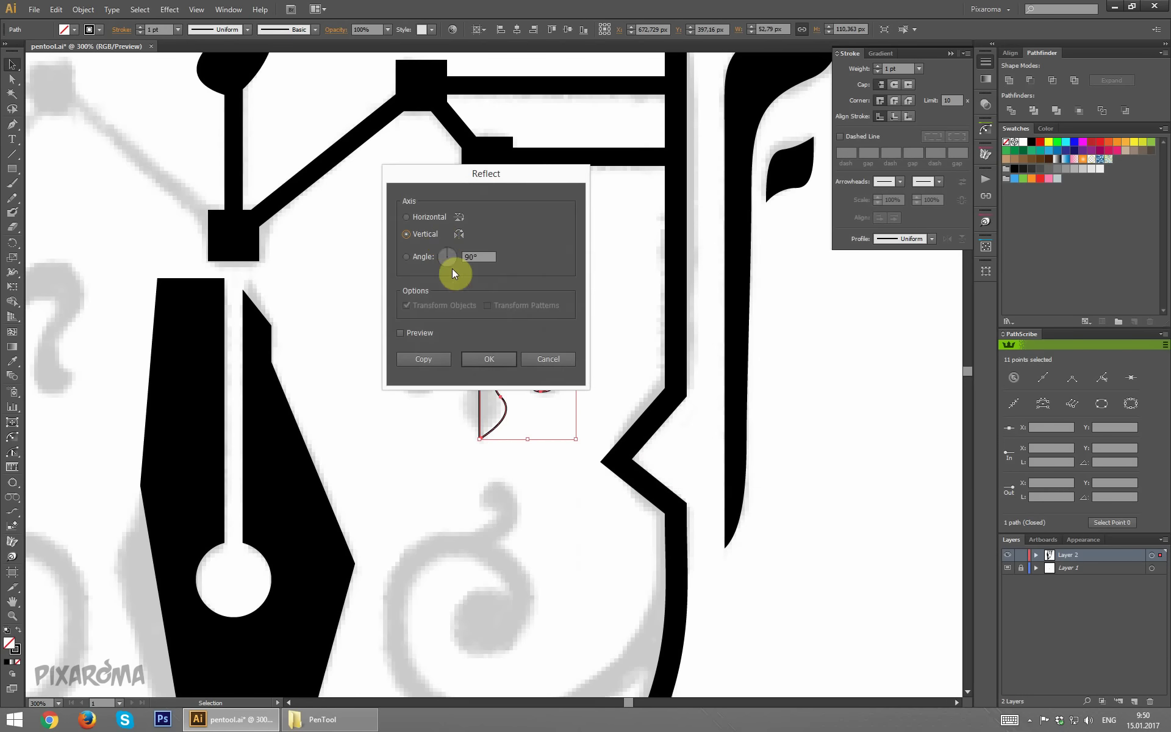
click(436, 359)
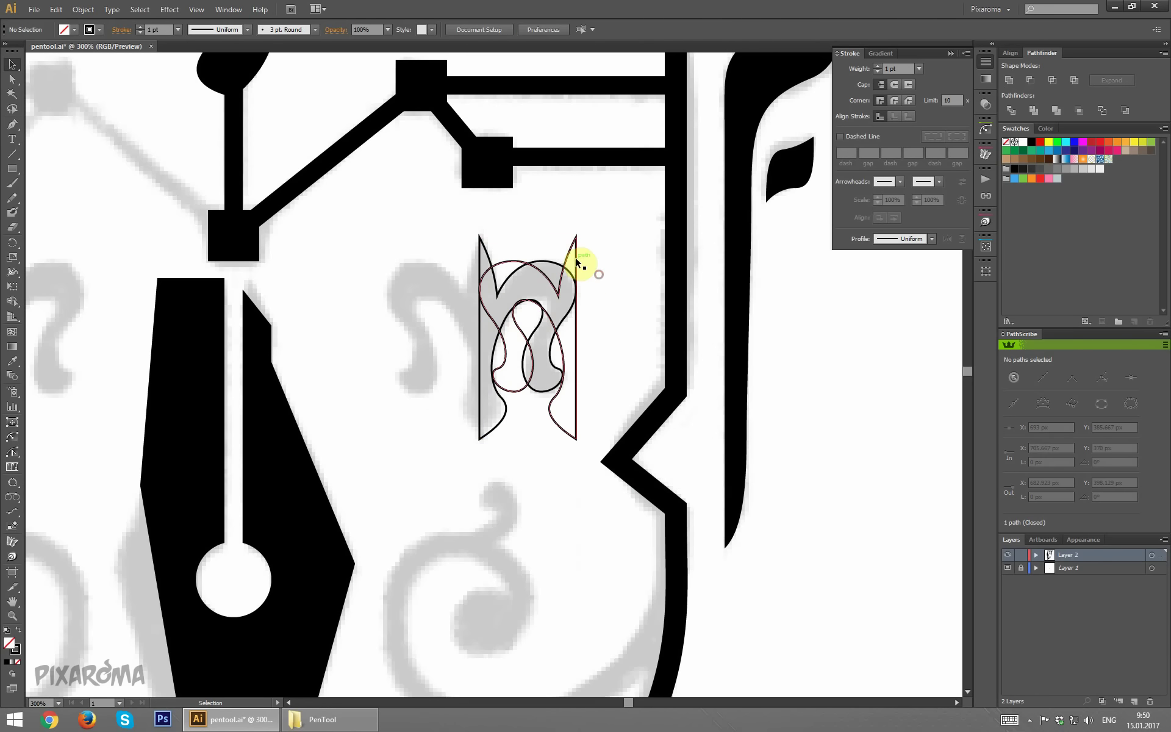
drag(575, 256, 476, 254)
shift+click(478, 267)
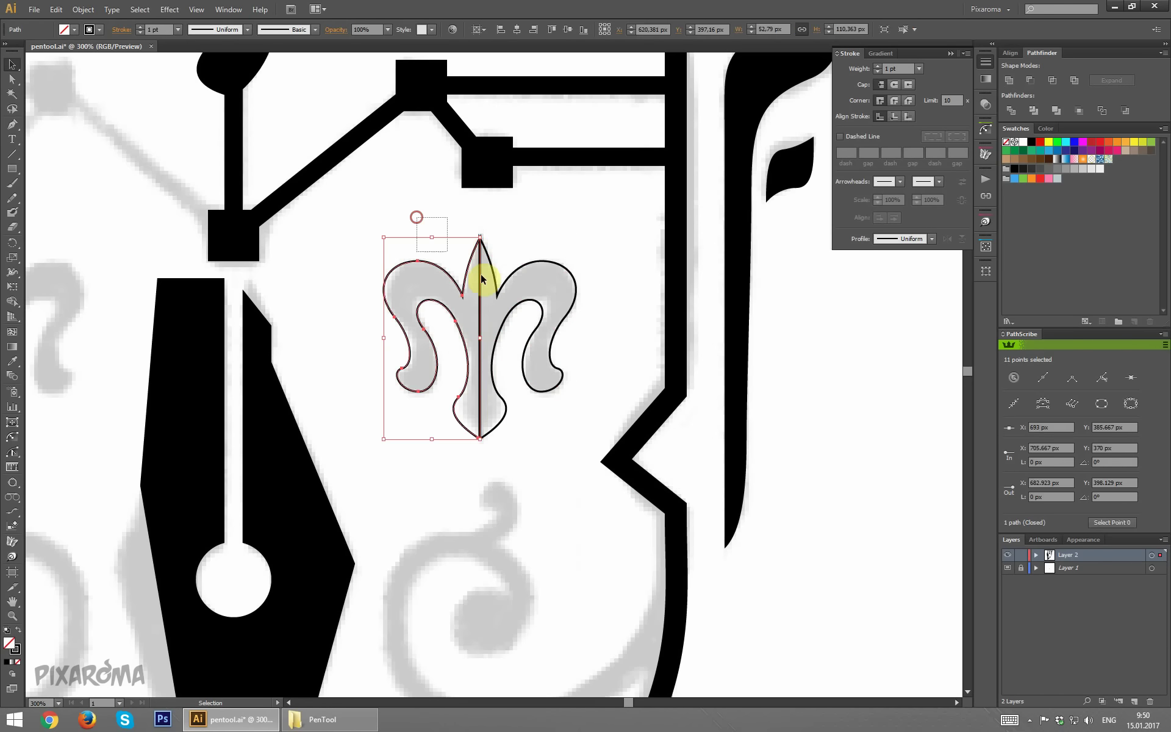
click(584, 234)
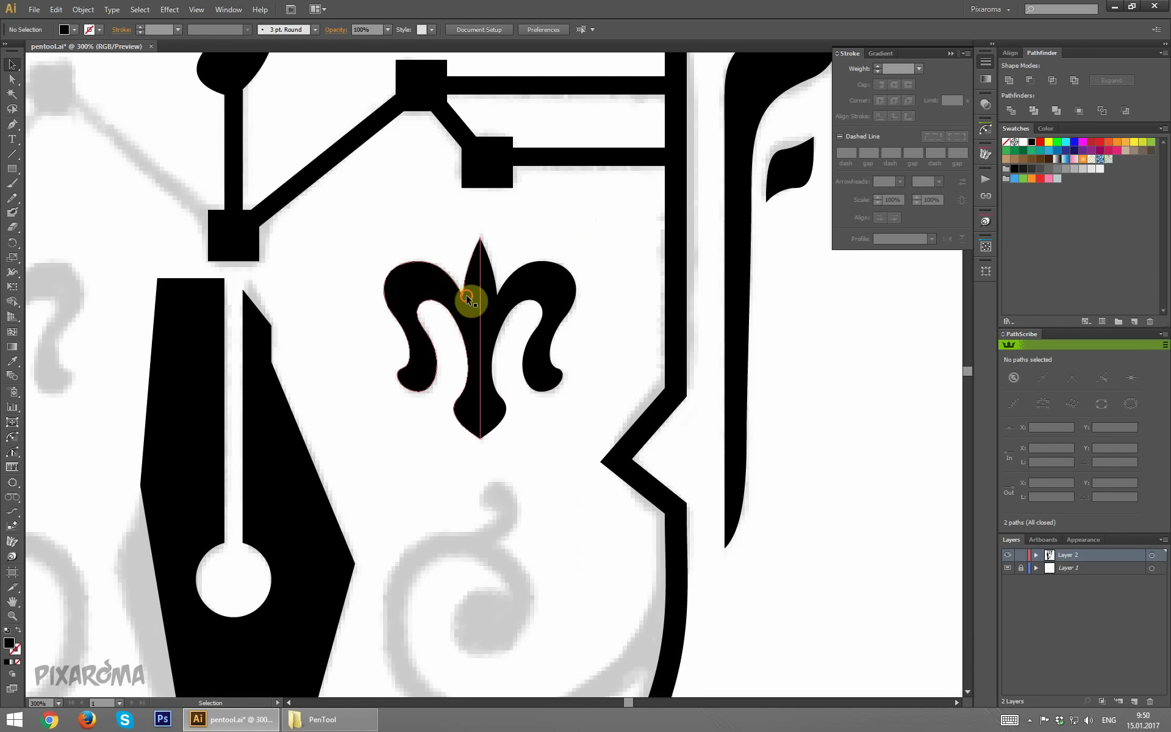
mouse_move(467, 298)
mouse_down()
mouse_move(407, 303)
mouse_move(464, 321)
mouse_move(446, 321)
mouse_move(481, 315)
mouse_up()
Step: Shift the completed fleur-de-lis right and nudge it into place in the shield
drag(534, 476, 452, 355)
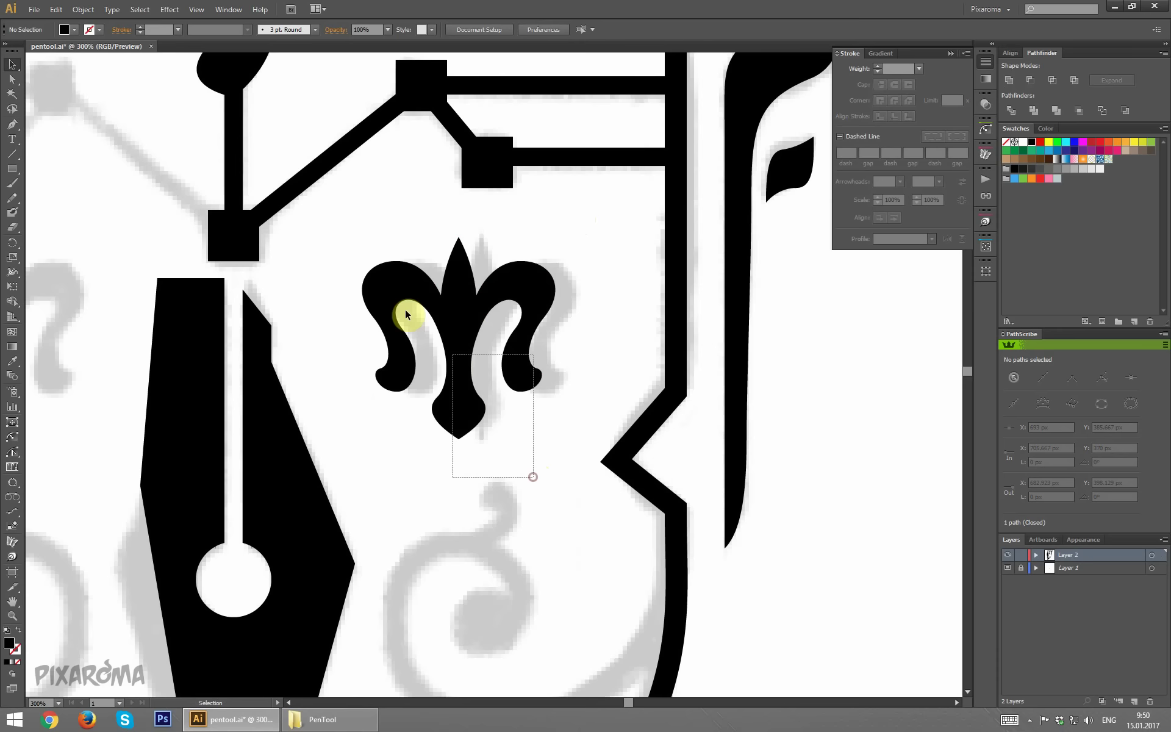
click(408, 315)
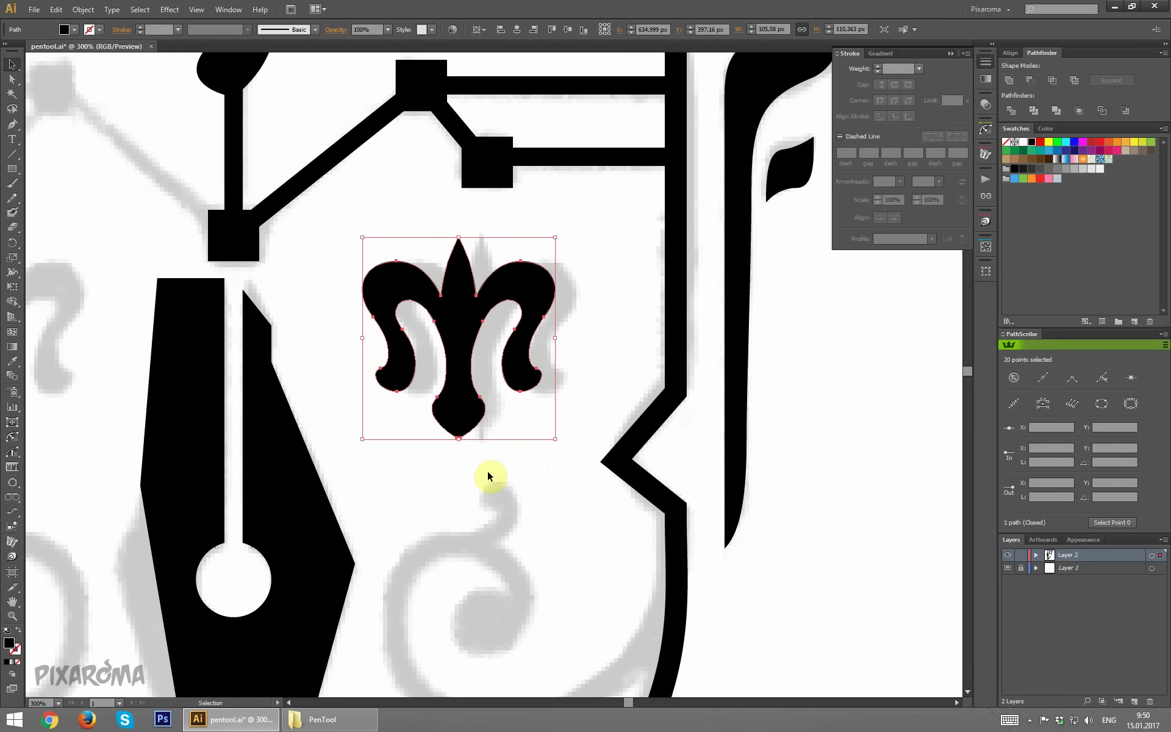
drag(464, 296, 488, 296)
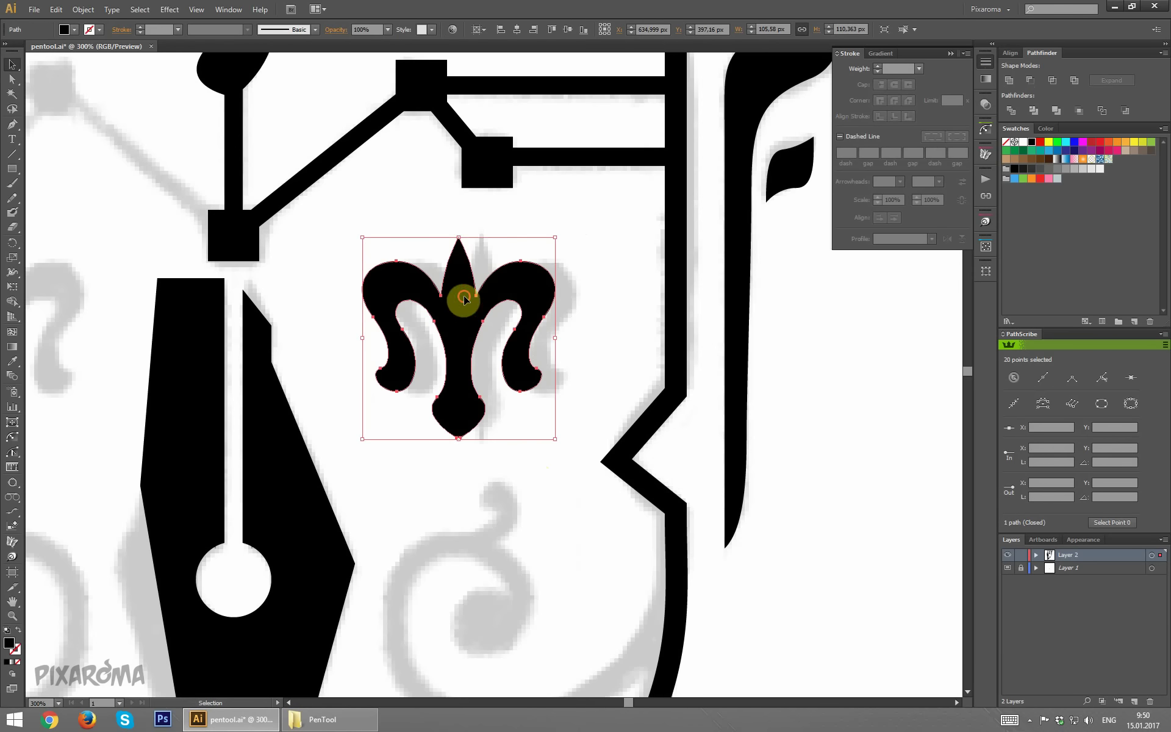
click(521, 489)
drag(523, 481, 361, 344)
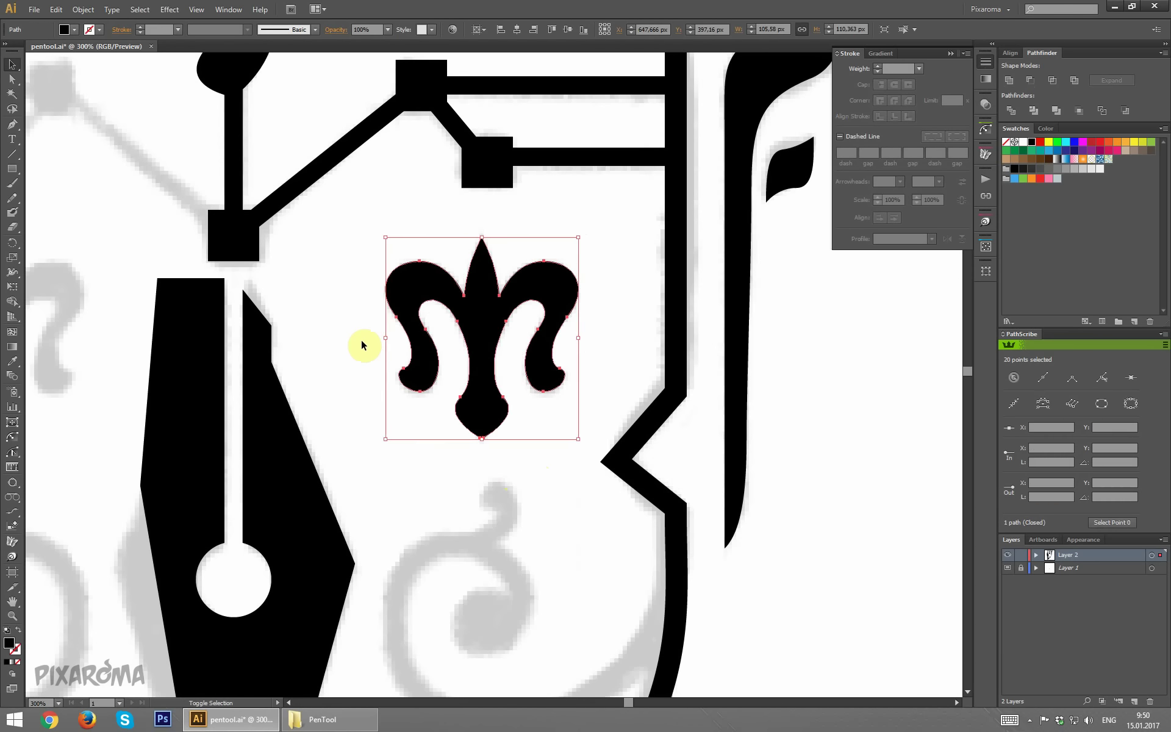
key(Left)
key(Left)
key(Right)
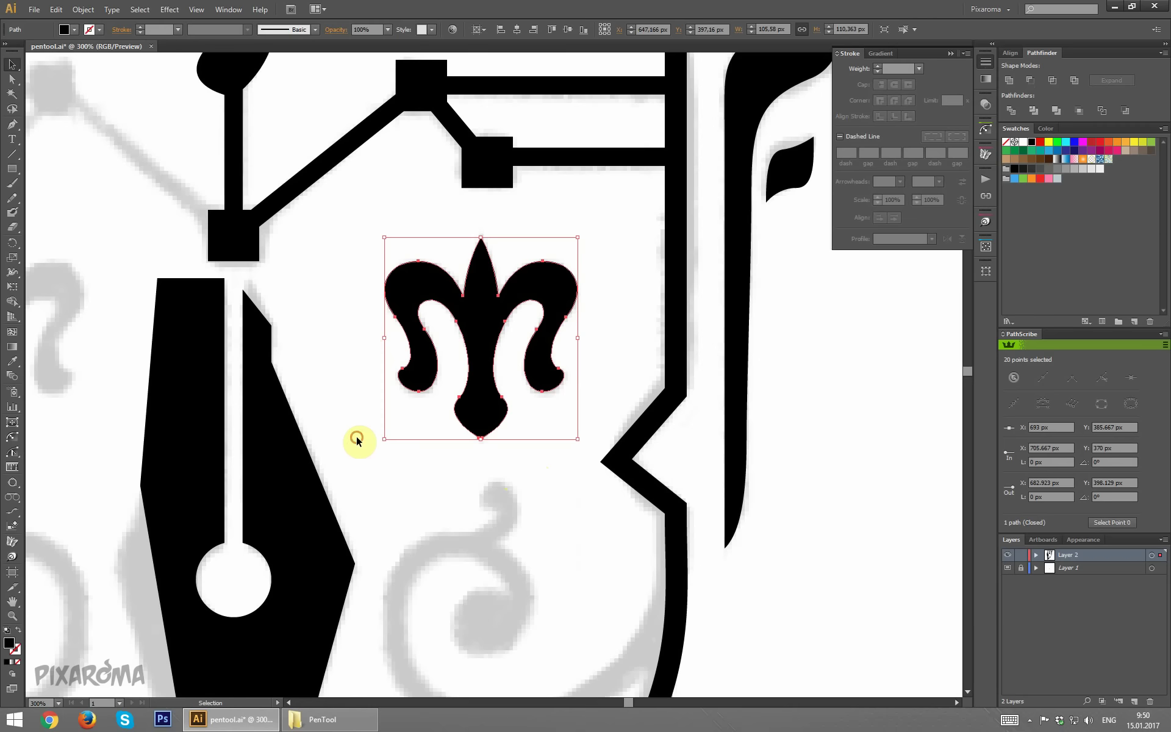
click(358, 440)
key(ctrl+minus)
key(ctrl+minus)
key(ctrl+minus)
key(ctrl+minus)
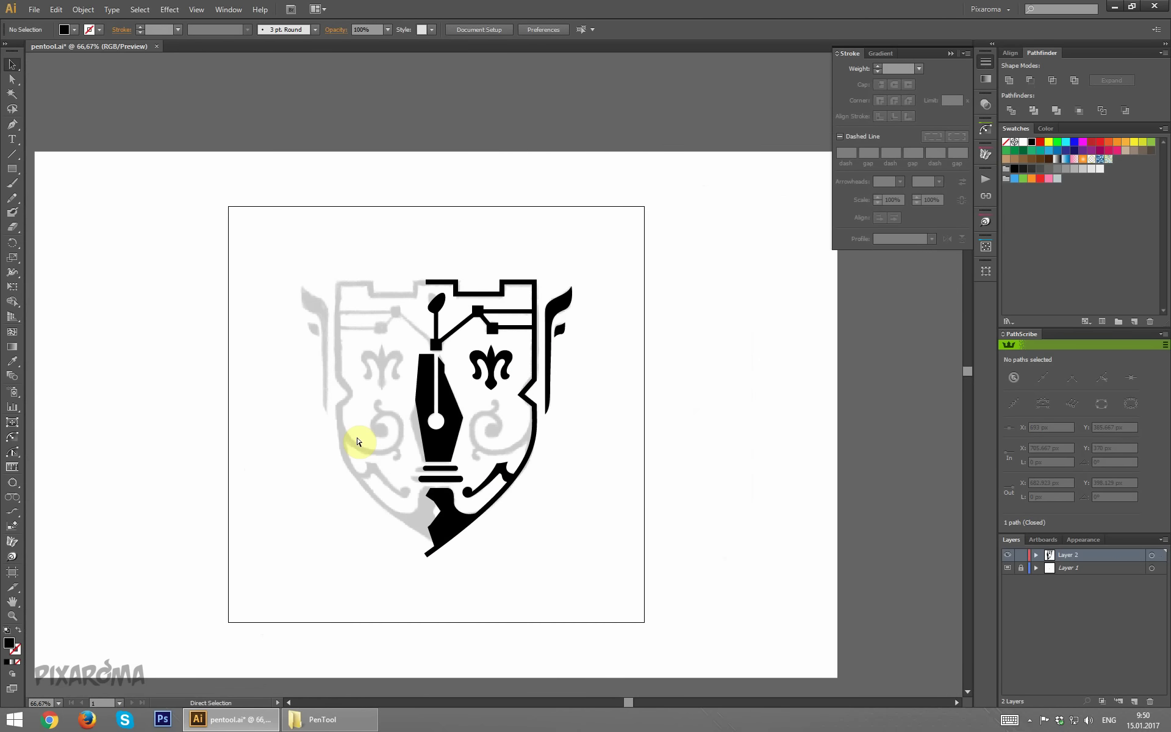
Step: Save, then pen-trace the swirl from the shield border curling inward along the sketch
key(ctrl+s)
key(ctrl+plus)
key(ctrl+plus)
key(ctrl+plus)
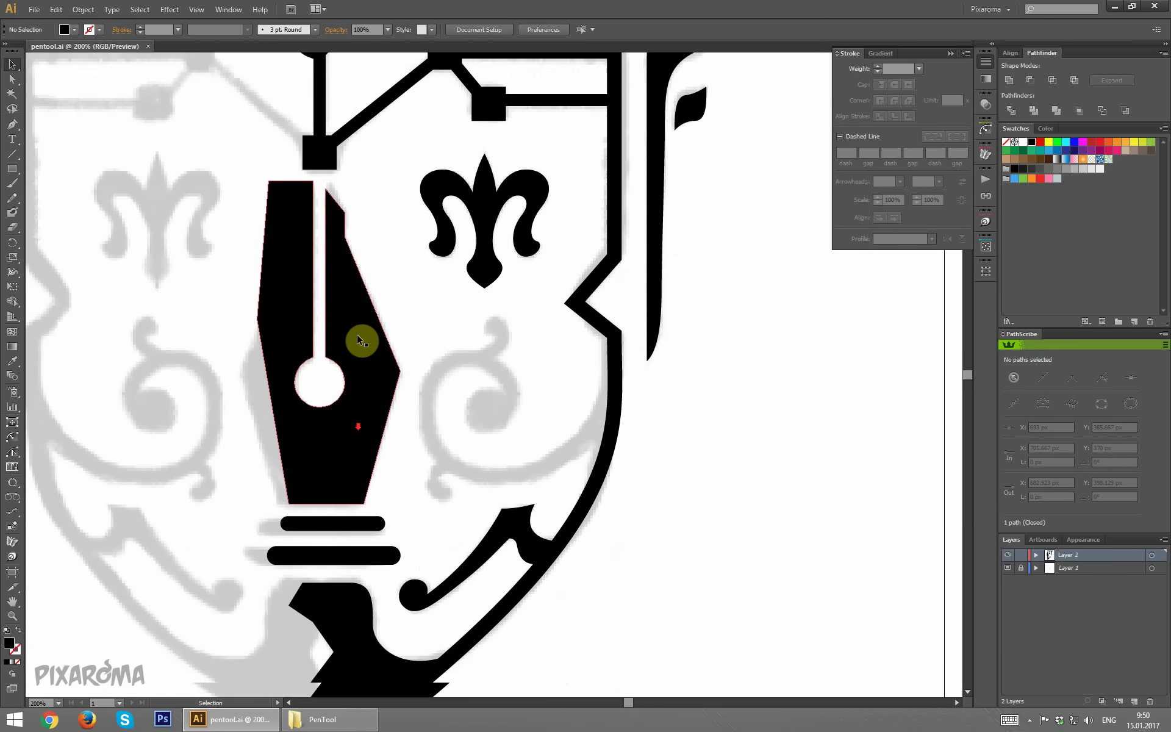
key(ctrl+plus)
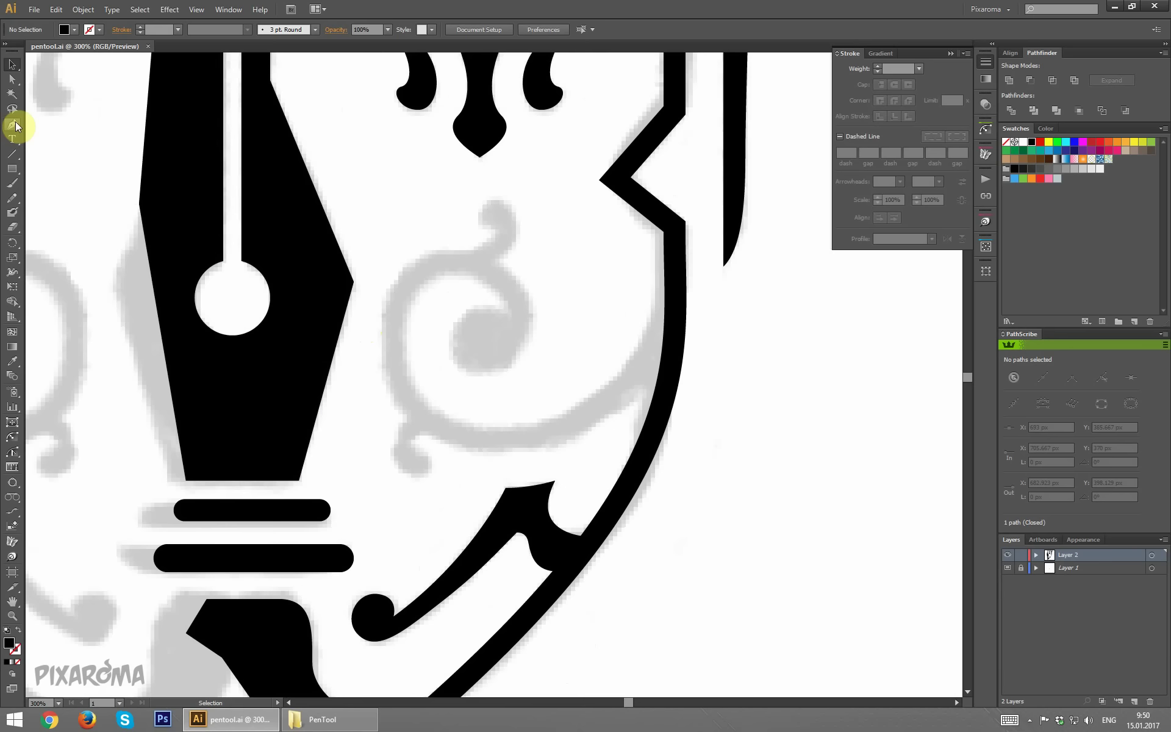
click(13, 125)
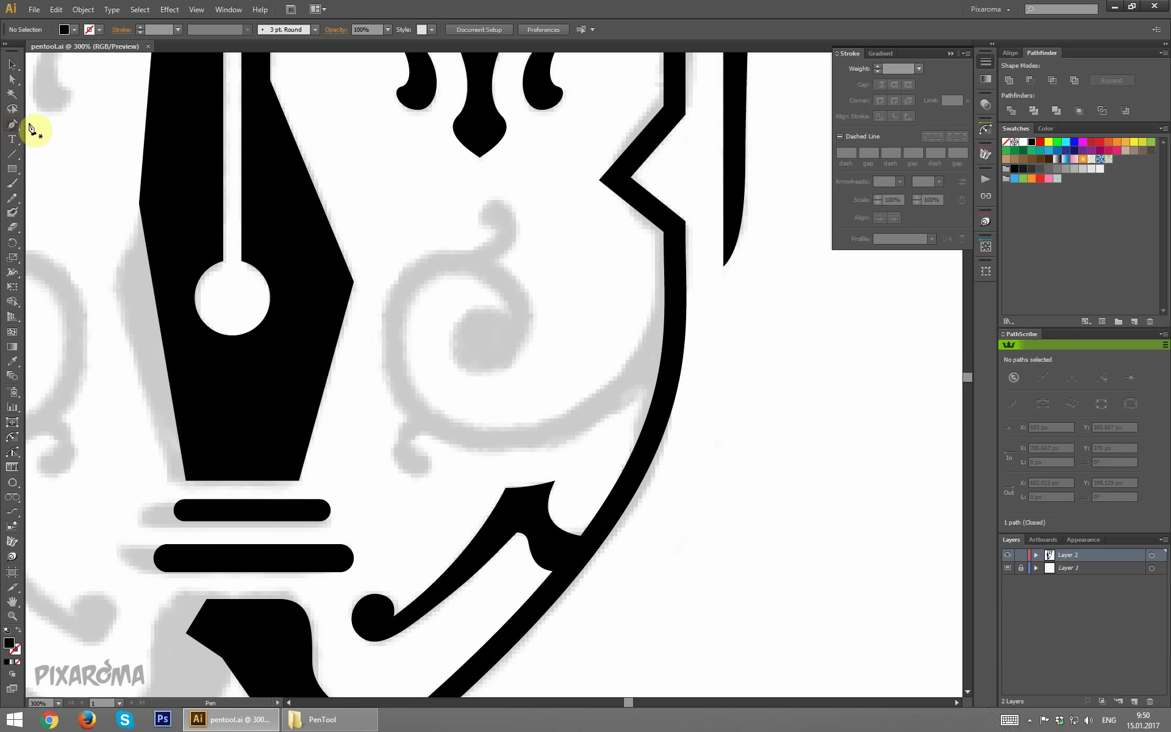
click(675, 304)
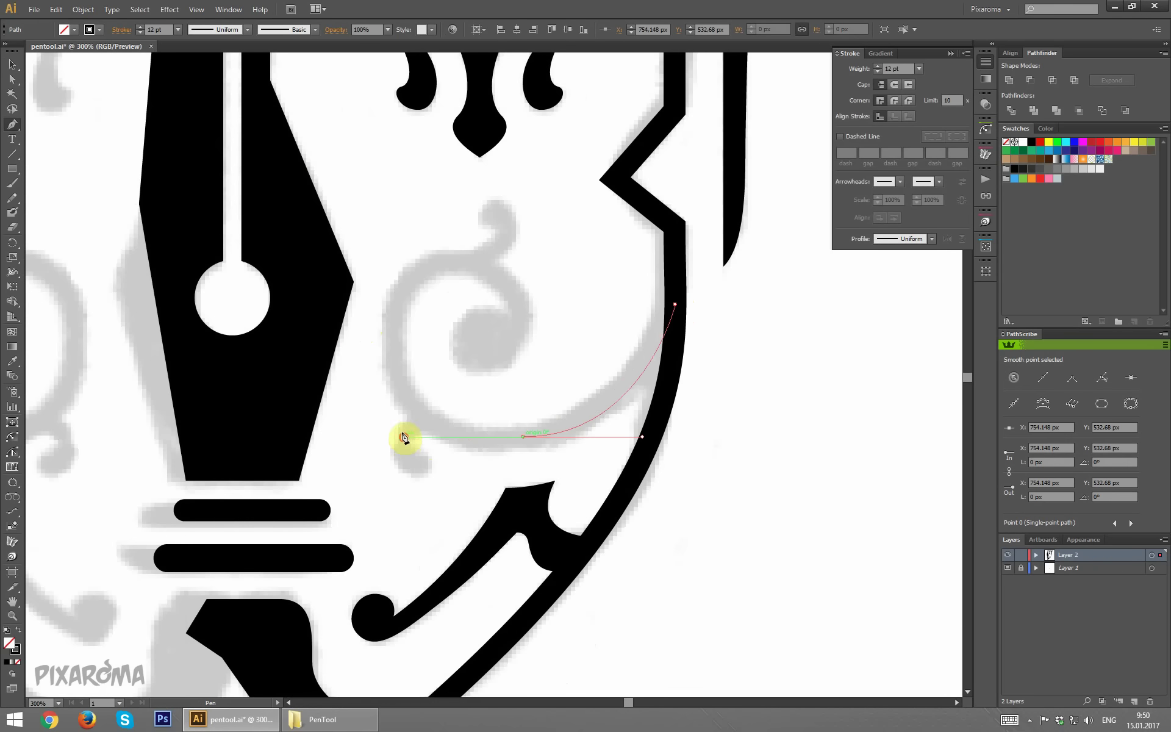
drag(404, 437, 404, 438)
drag(408, 276, 452, 202)
drag(515, 322, 494, 359)
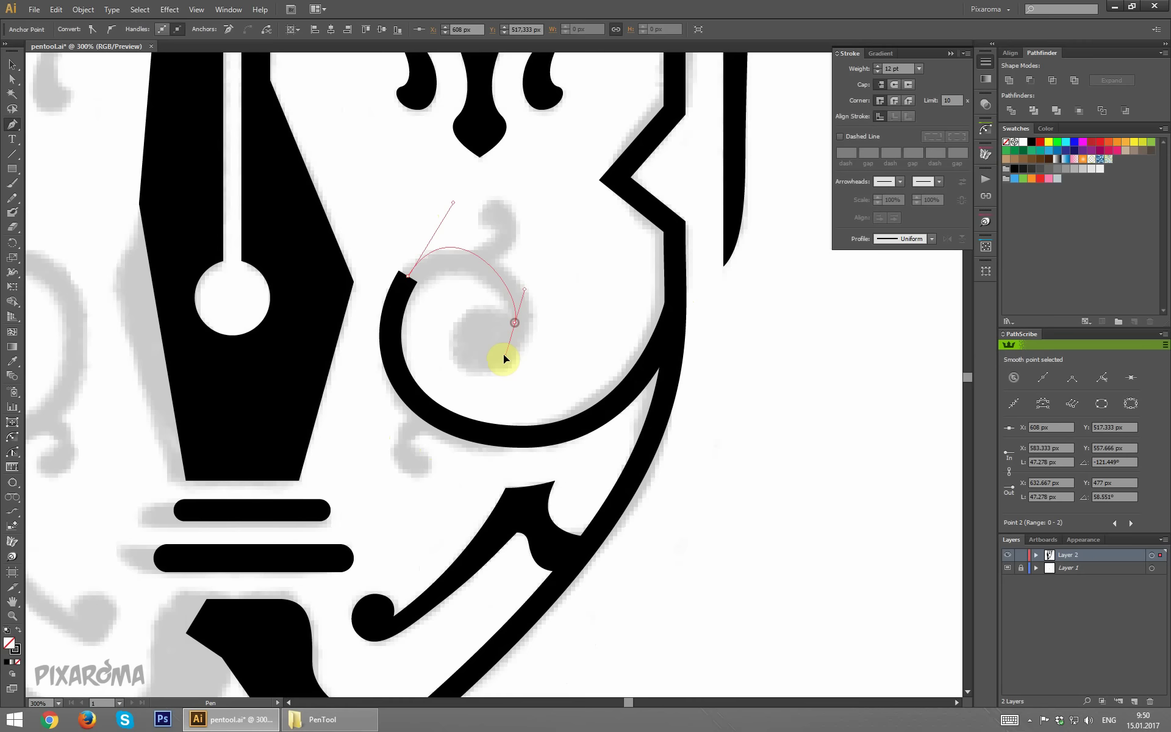
click(480, 363)
Step: Reshape the curl's top and inner tail, making the tail handle exactly vertical
click(12, 79)
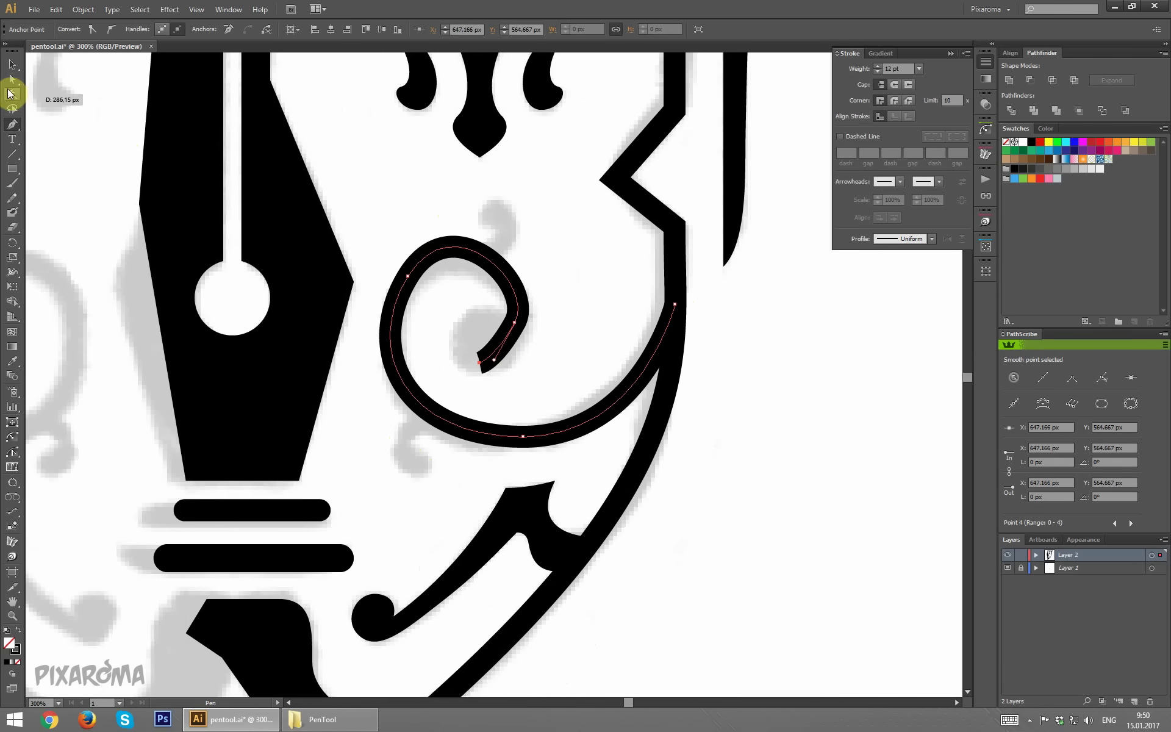
click(408, 276)
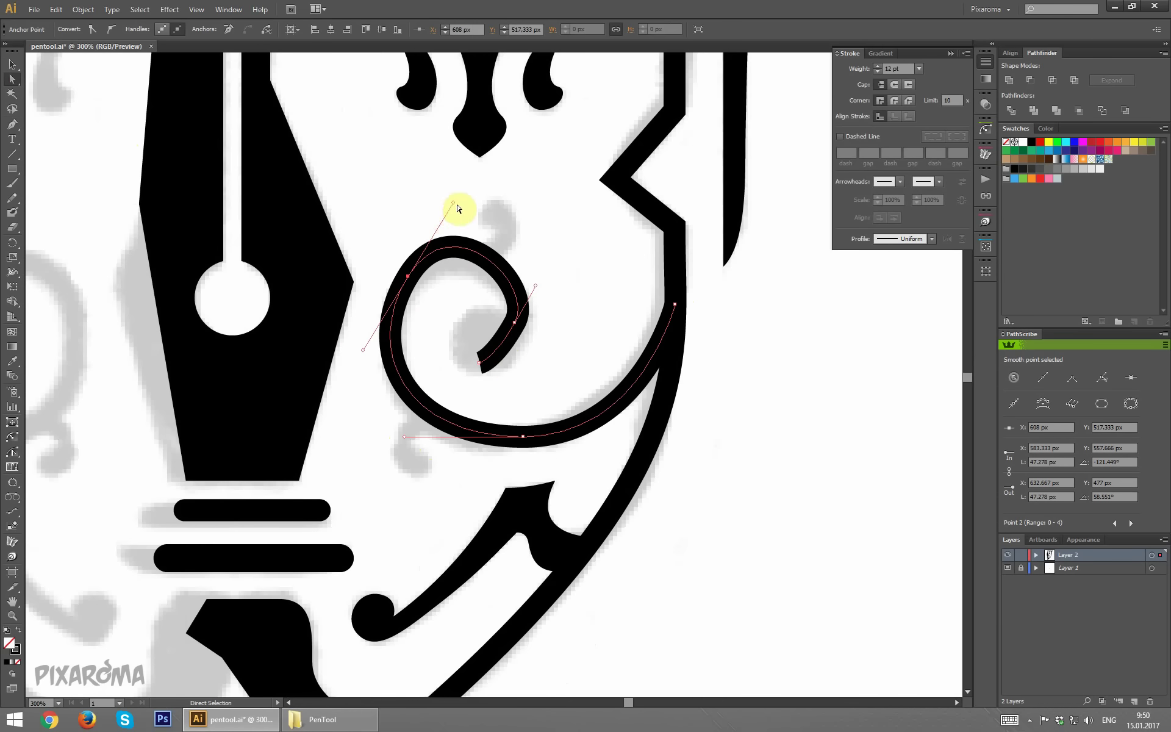
mouse_move(450, 231)
mouse_down()
mouse_move(453, 206)
mouse_move(450, 234)
mouse_up()
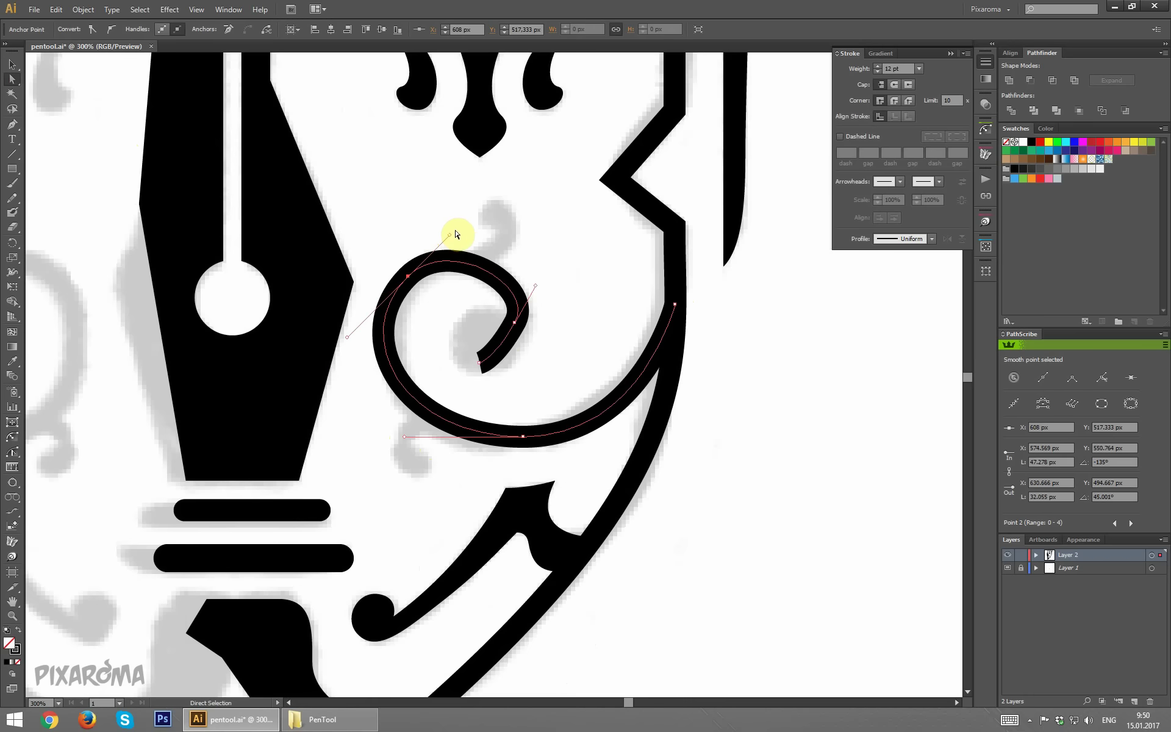
click(515, 322)
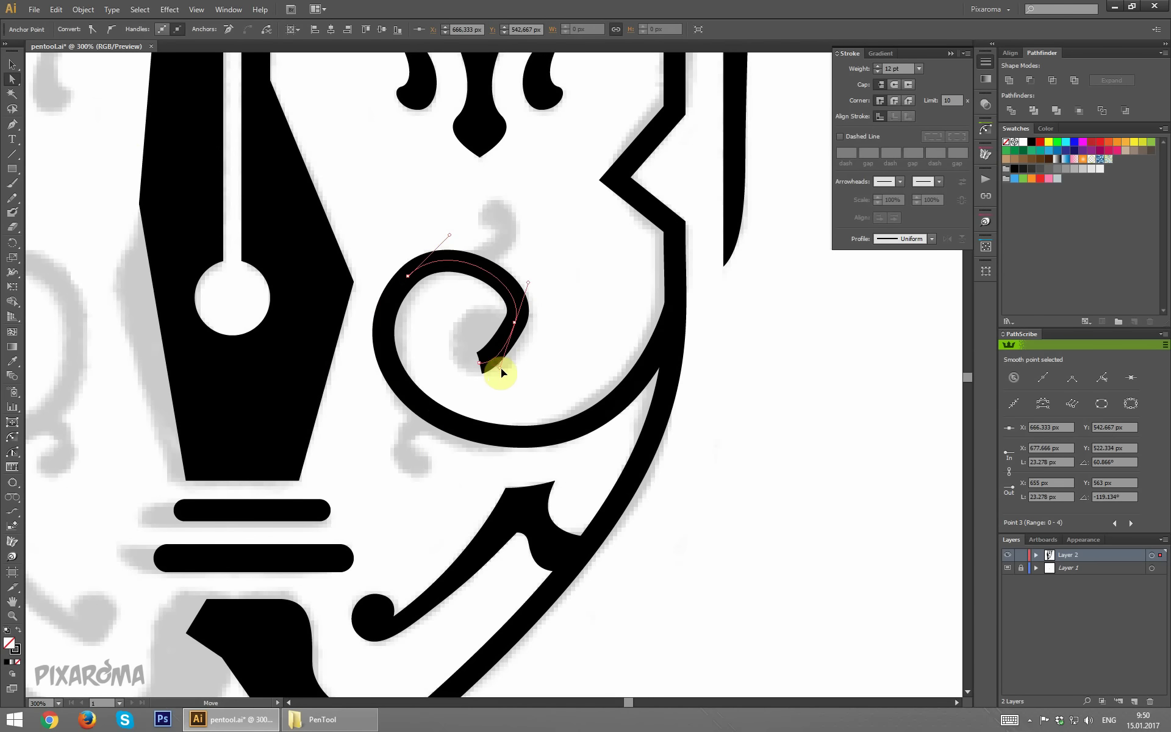
drag(536, 285, 522, 279)
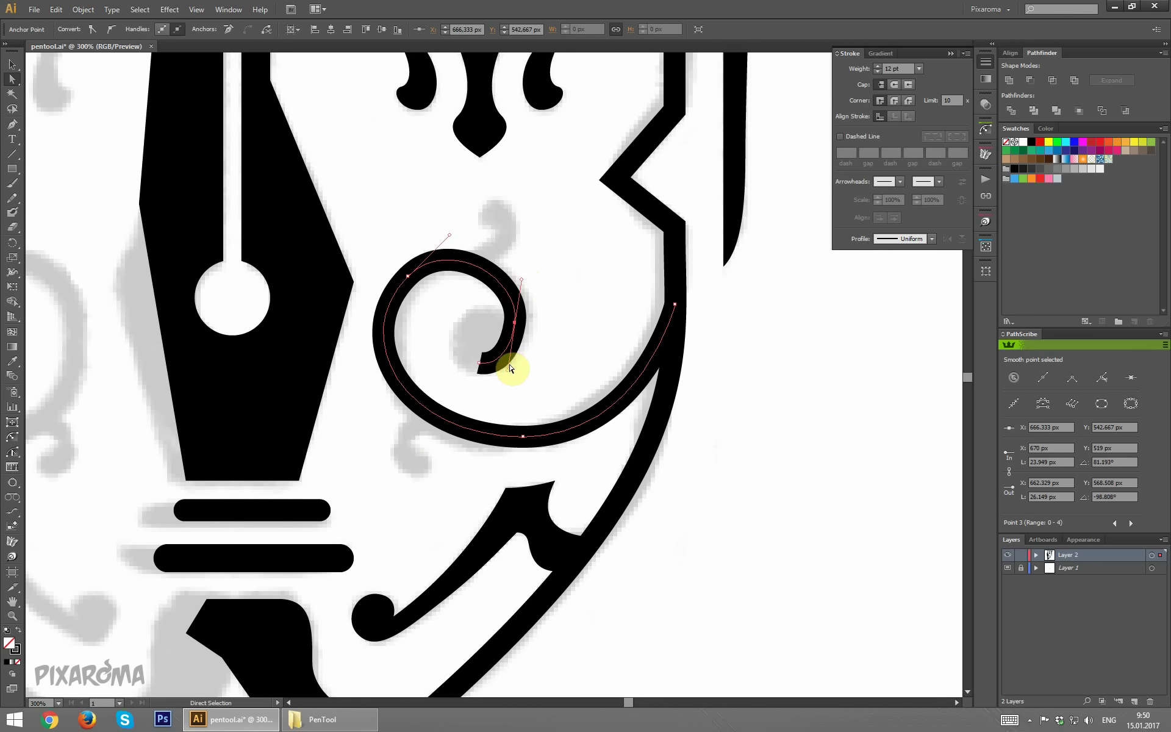
drag(508, 369, 515, 366)
Step: Refine the curl's top-left anchor, top handle and outer curve
click(567, 268)
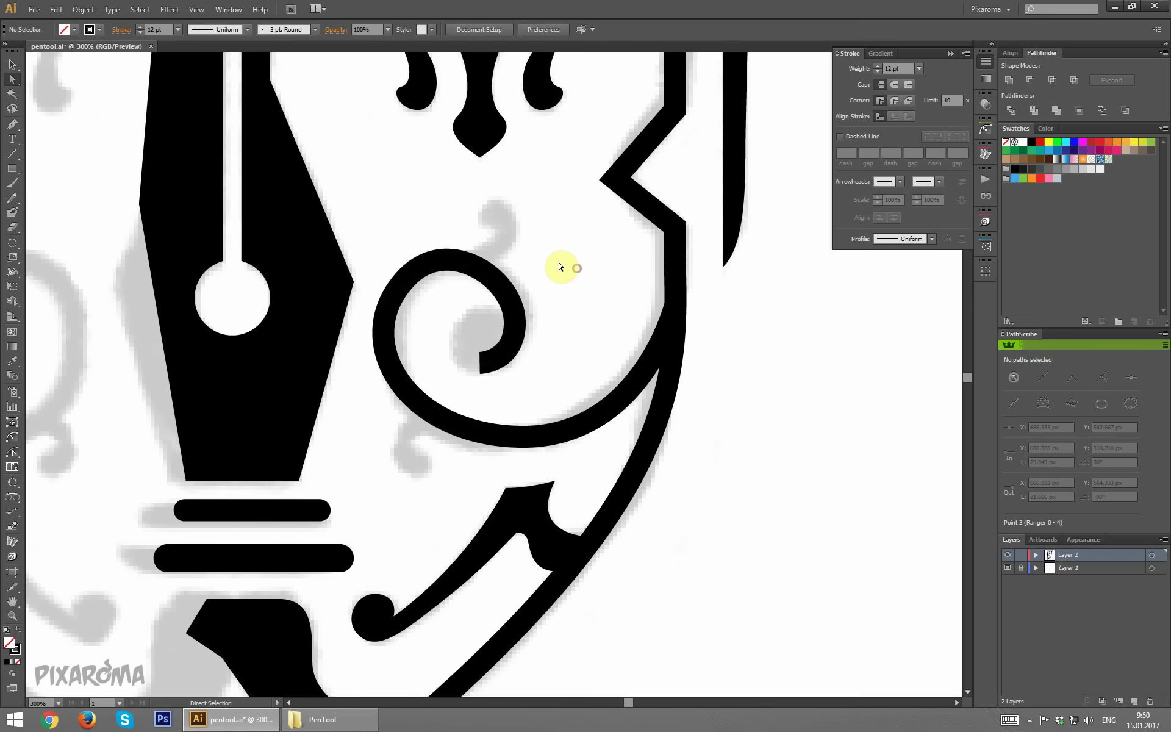
click(430, 266)
drag(411, 275, 423, 279)
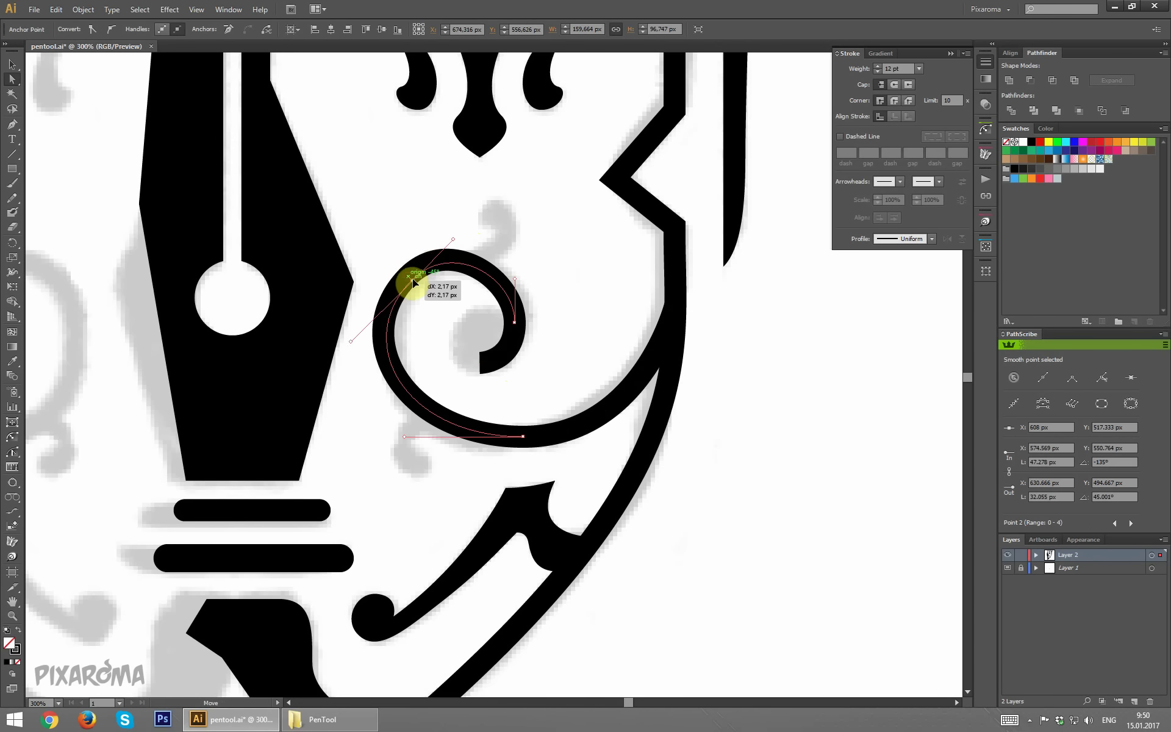
drag(459, 239, 457, 250)
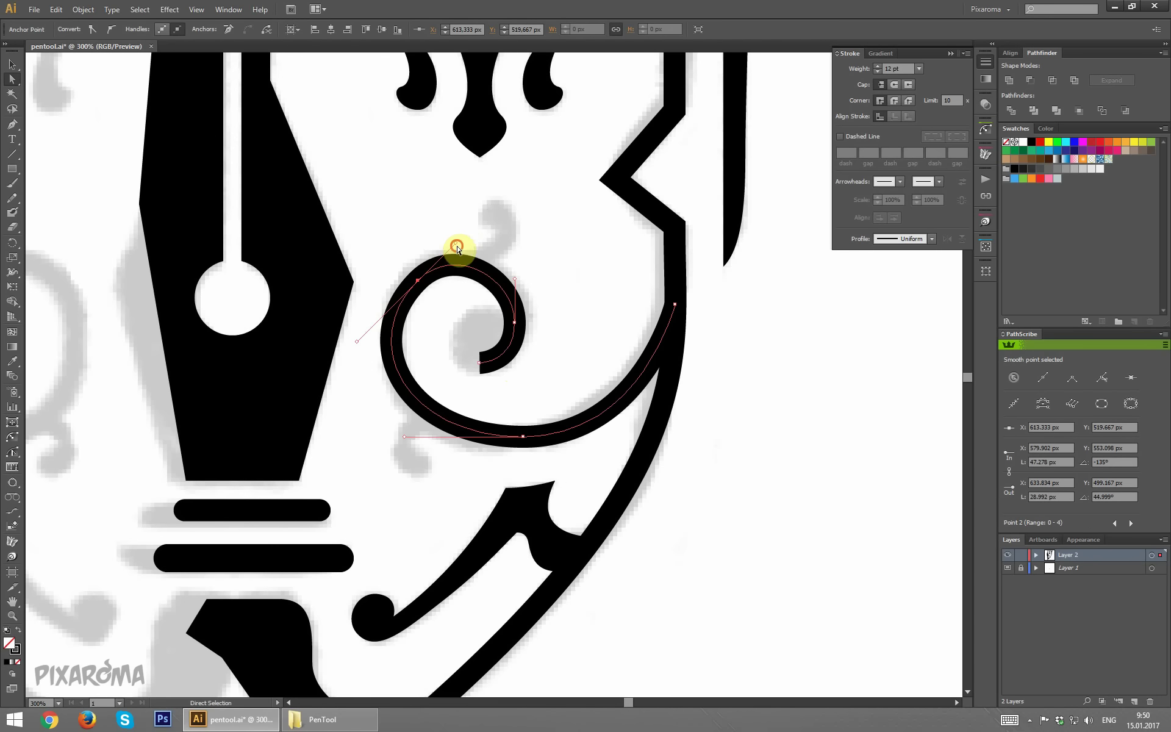
click(404, 307)
click(392, 331)
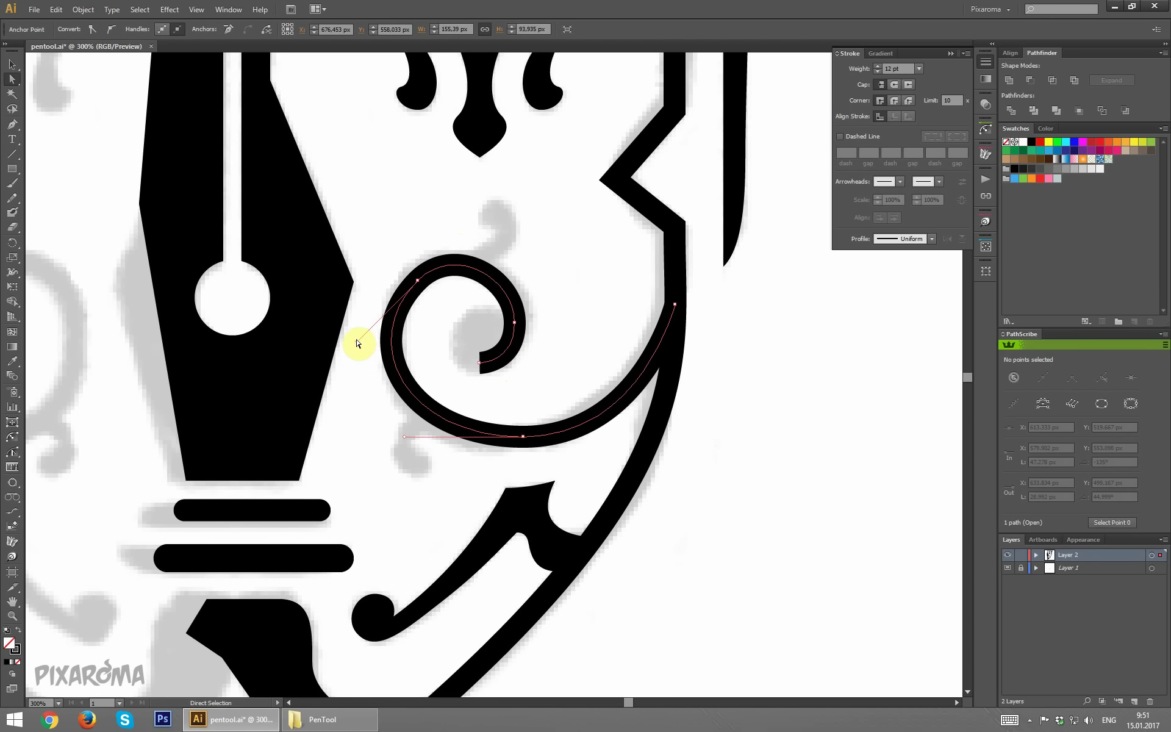
drag(421, 334, 362, 337)
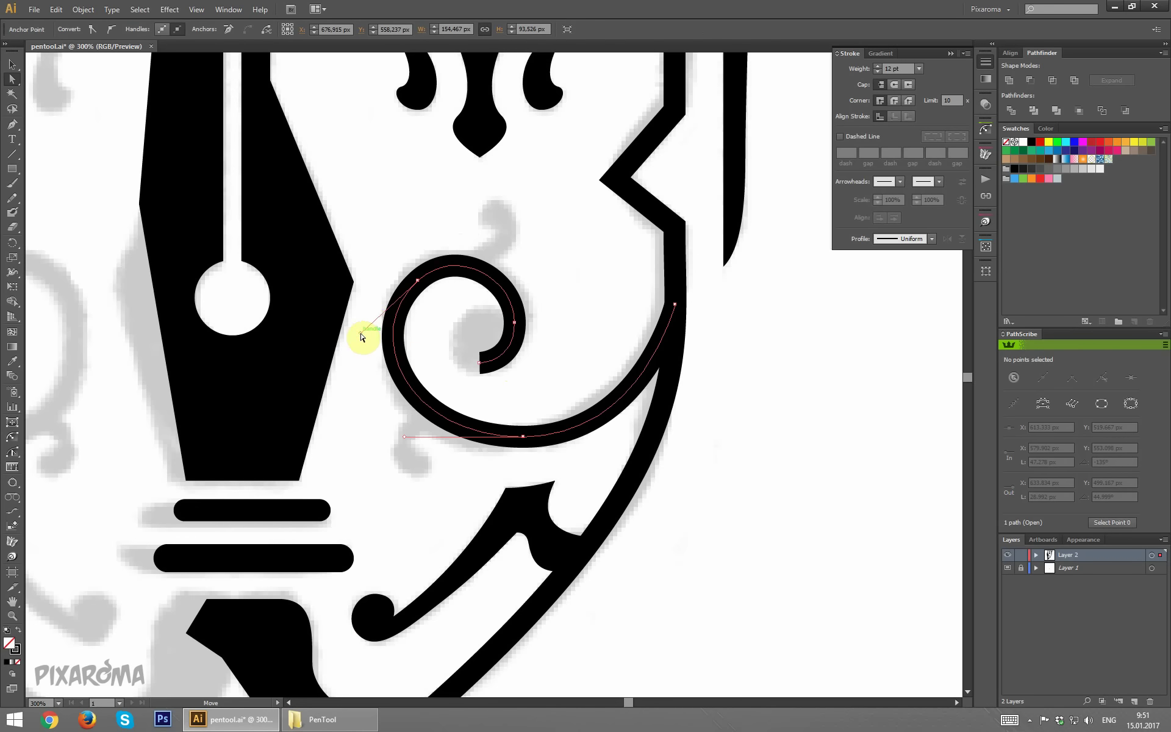
click(453, 204)
Step: Expand the curl's stroke into a filled shape with Object > Expand
scroll(478, 166, down, 1)
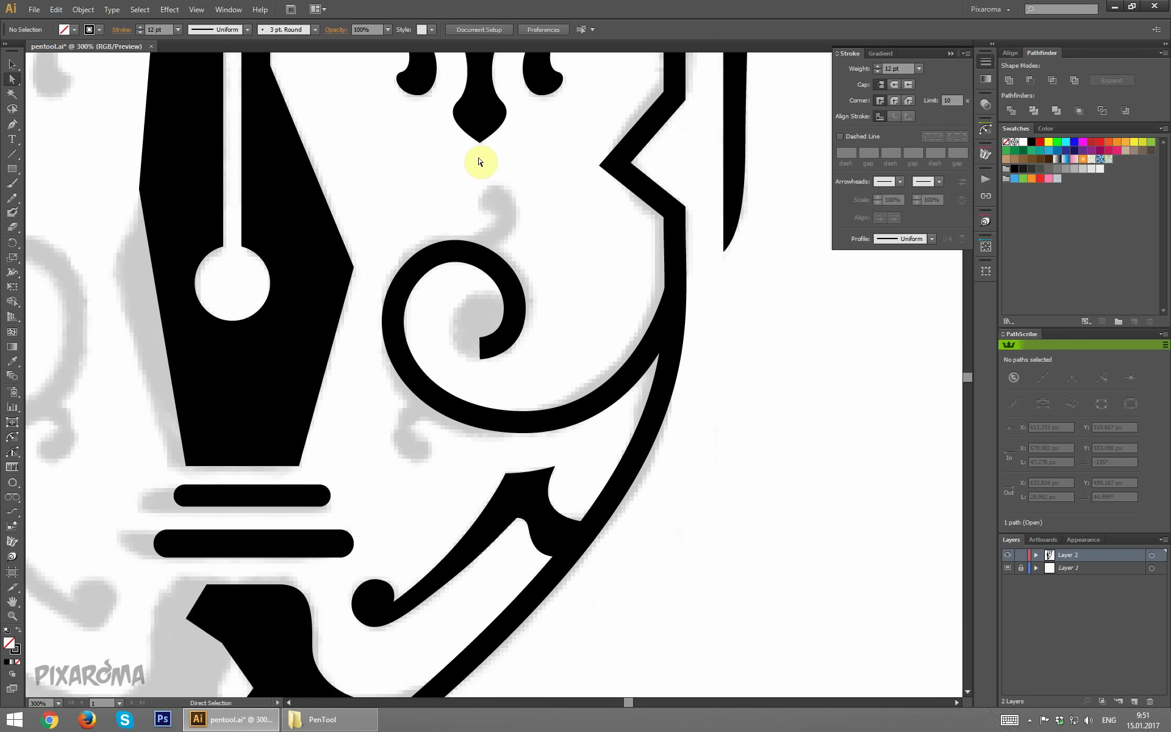
scroll(486, 163, down, 1)
drag(445, 189, 501, 314)
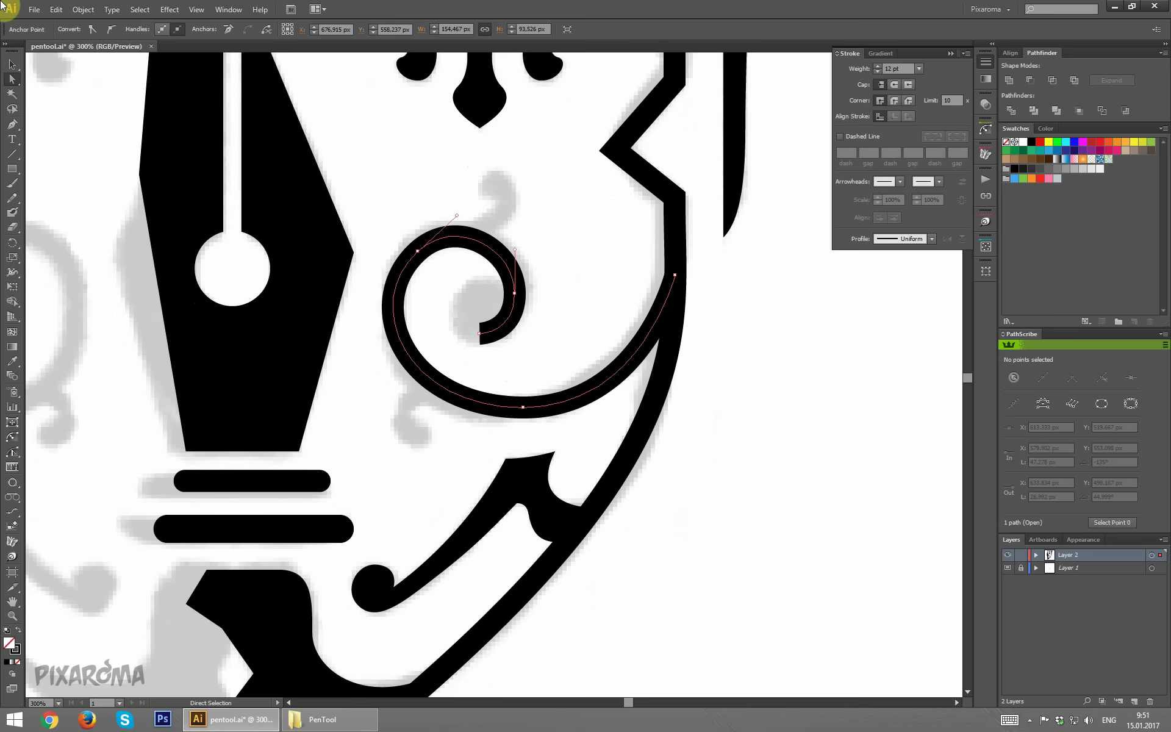
click(83, 9)
click(137, 140)
click(457, 347)
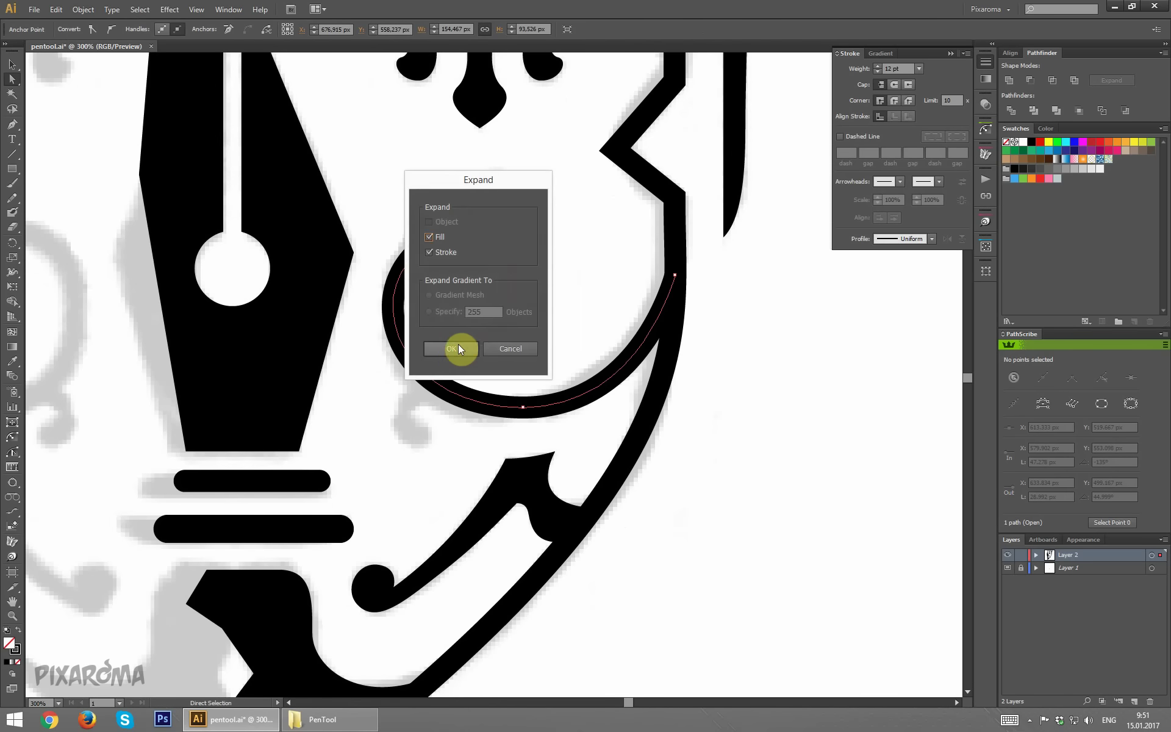
click(515, 261)
scroll(536, 235, up, 1)
Step: Draw a solid circle at the curl's centre and merge it with the swirl
drag(12, 166, 86, 201)
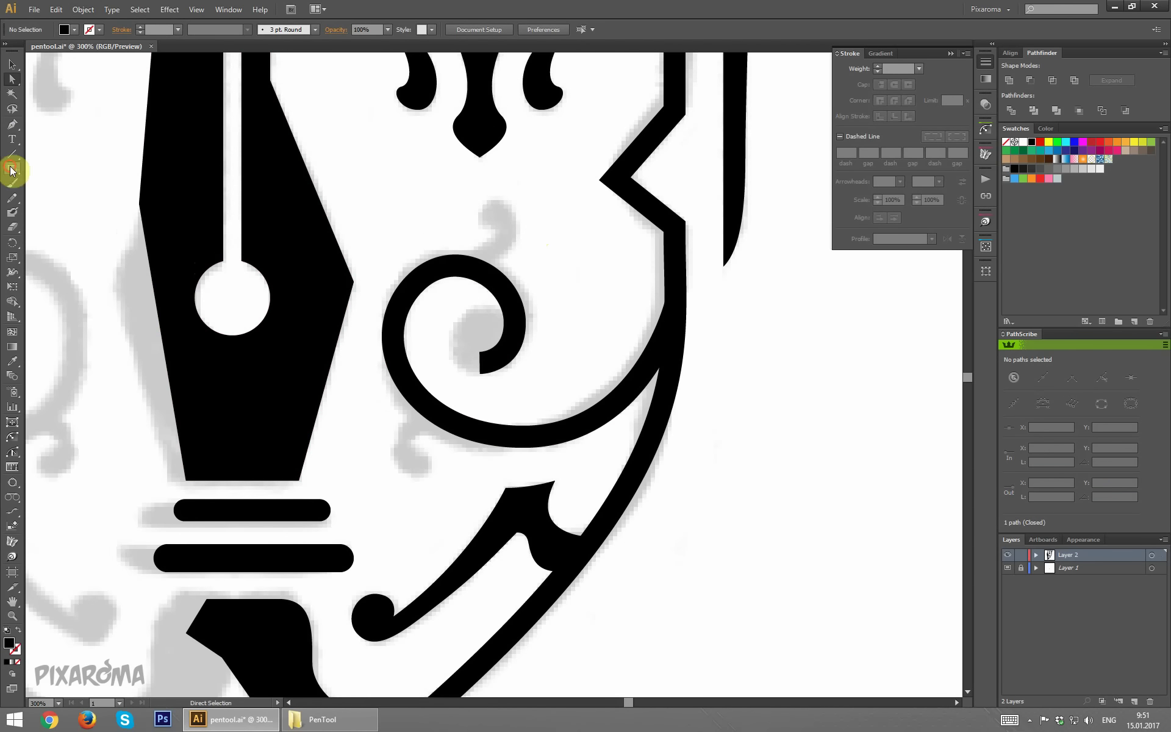
drag(442, 309, 499, 375)
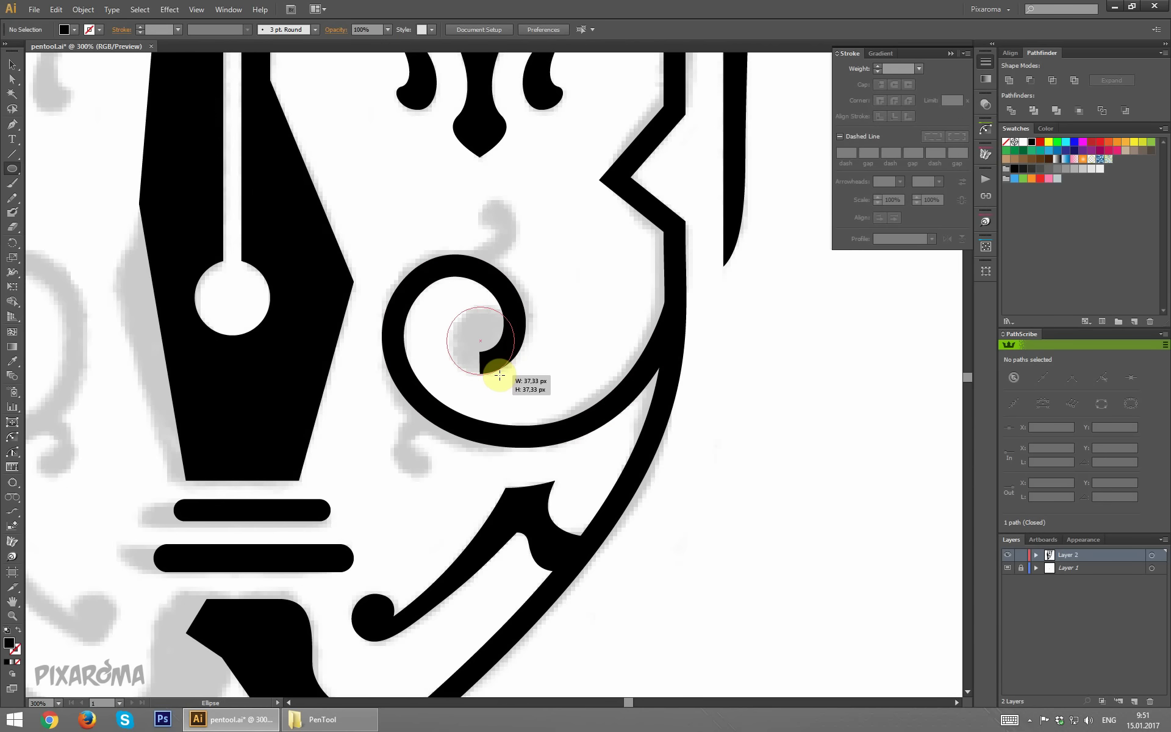
drag(499, 375, 499, 375)
click(12, 80)
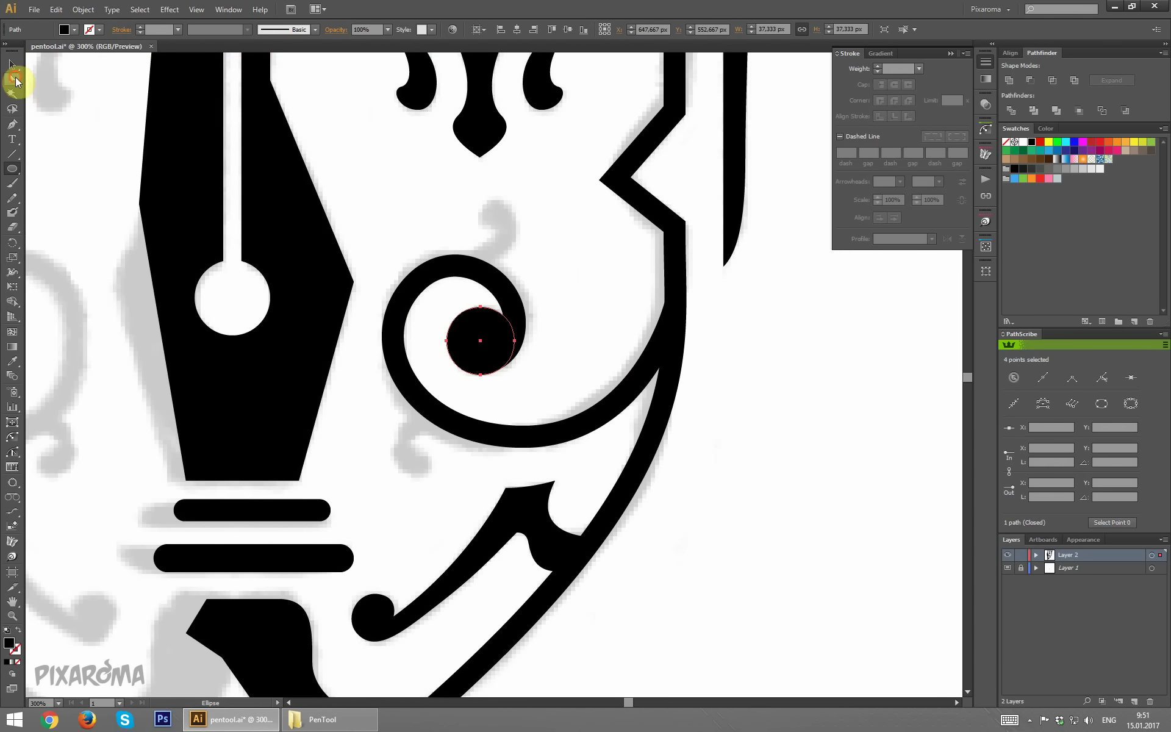
drag(443, 224, 602, 340)
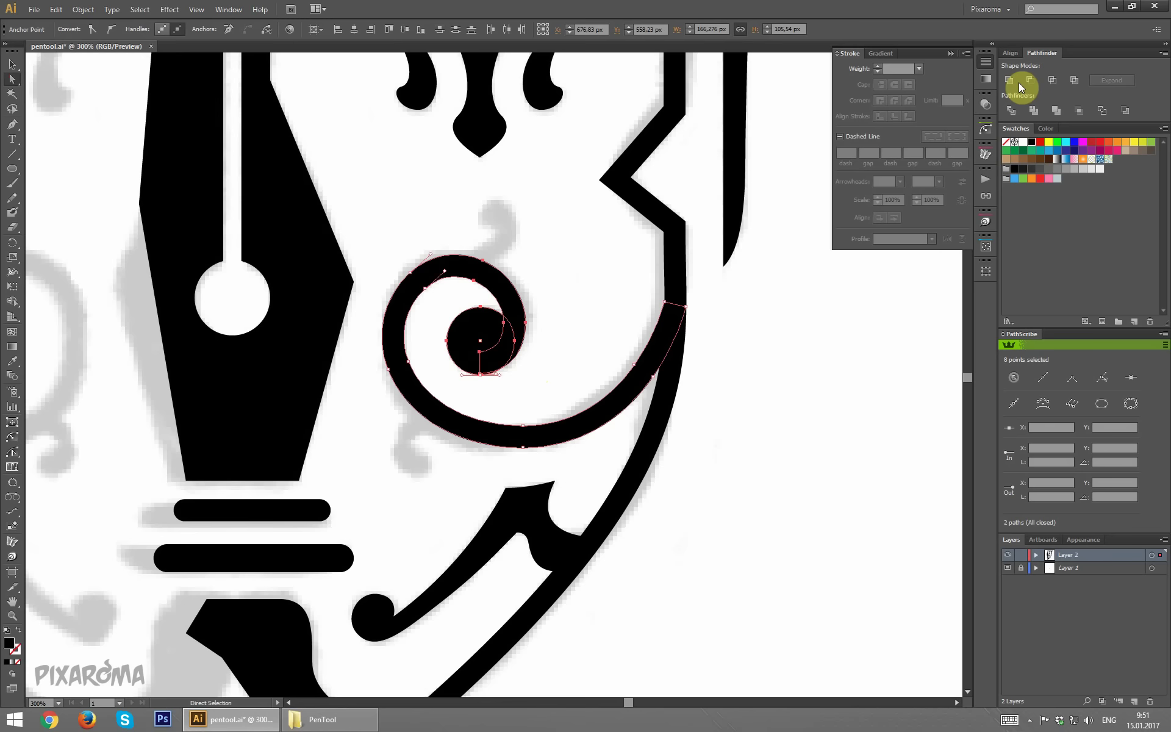
drag(523, 397, 459, 346)
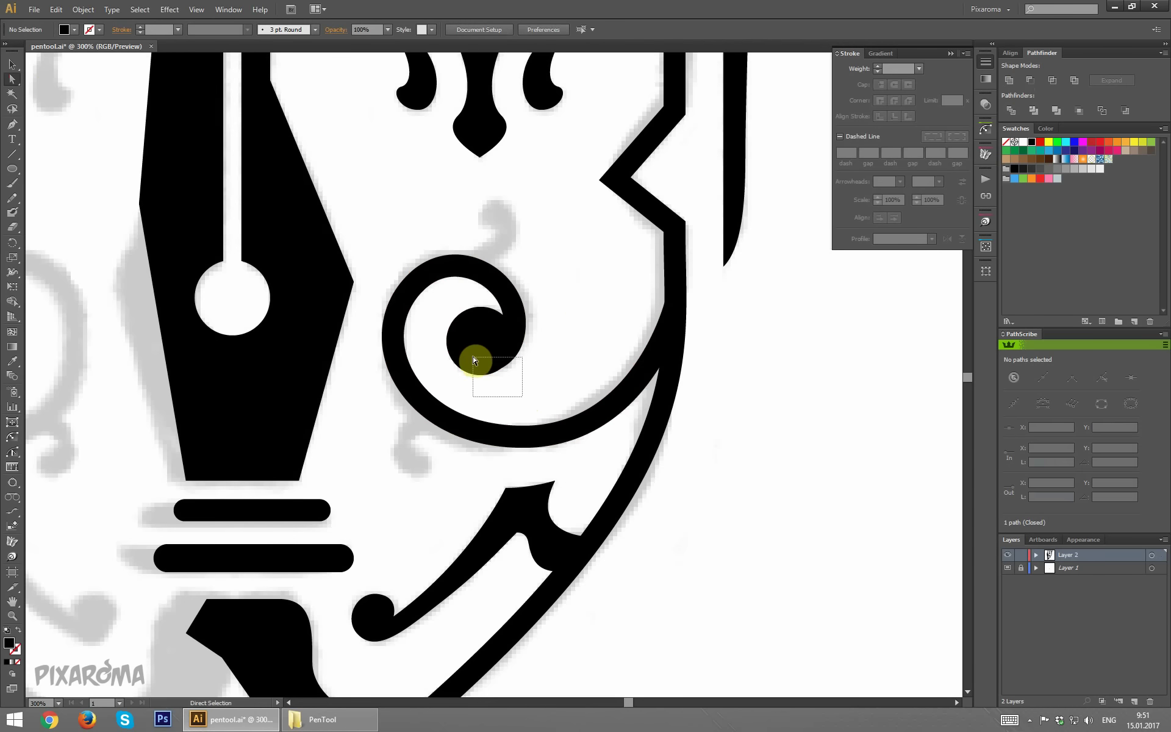
click(557, 319)
scroll(568, 290, up, 2)
Step: Draw a small rounded-tip sprout atop the swirl and refine its tip anchor
click(11, 123)
scroll(488, 296, up, 1)
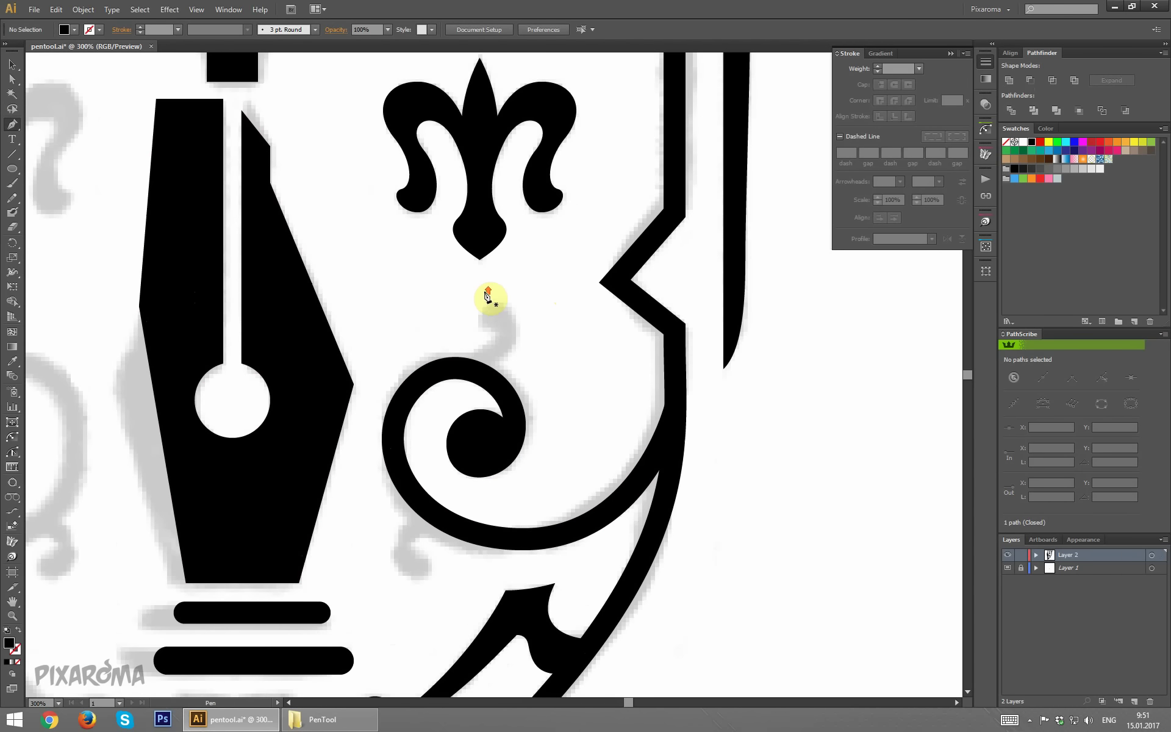
scroll(488, 295, up, 2)
click(414, 352)
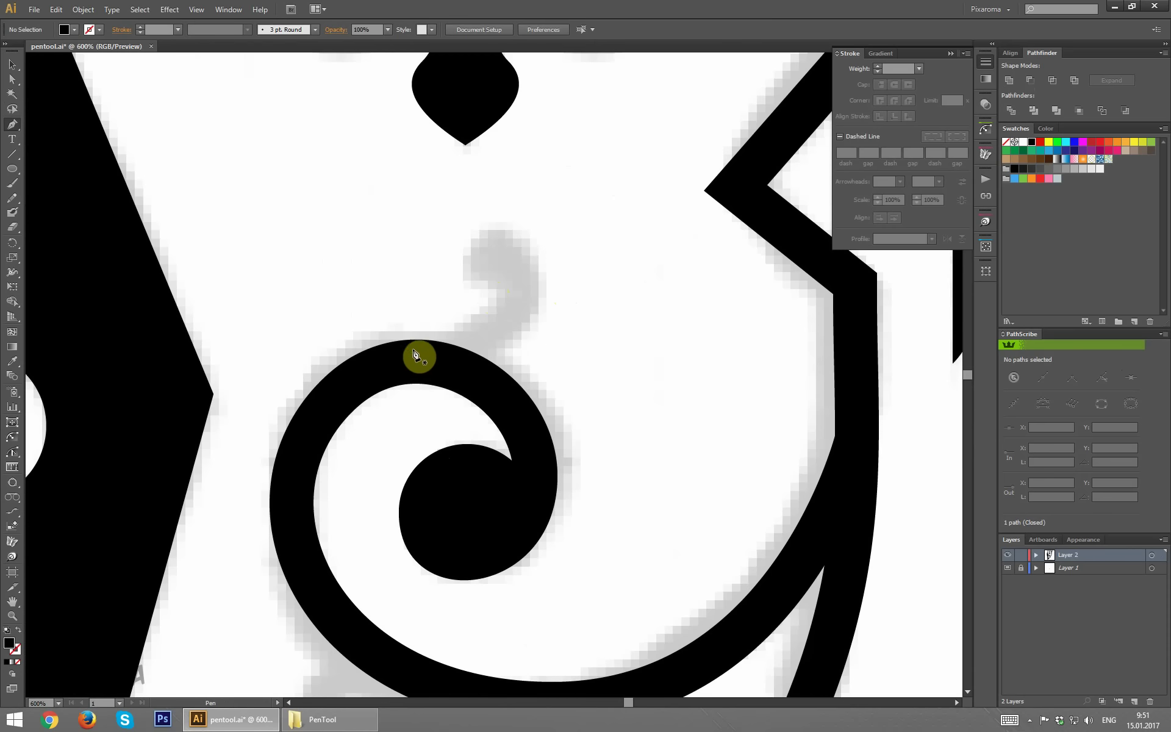
mouse_move(421, 356)
mouse_down()
mouse_move(479, 329)
mouse_move(465, 295)
mouse_move(476, 236)
mouse_move(556, 292)
mouse_up()
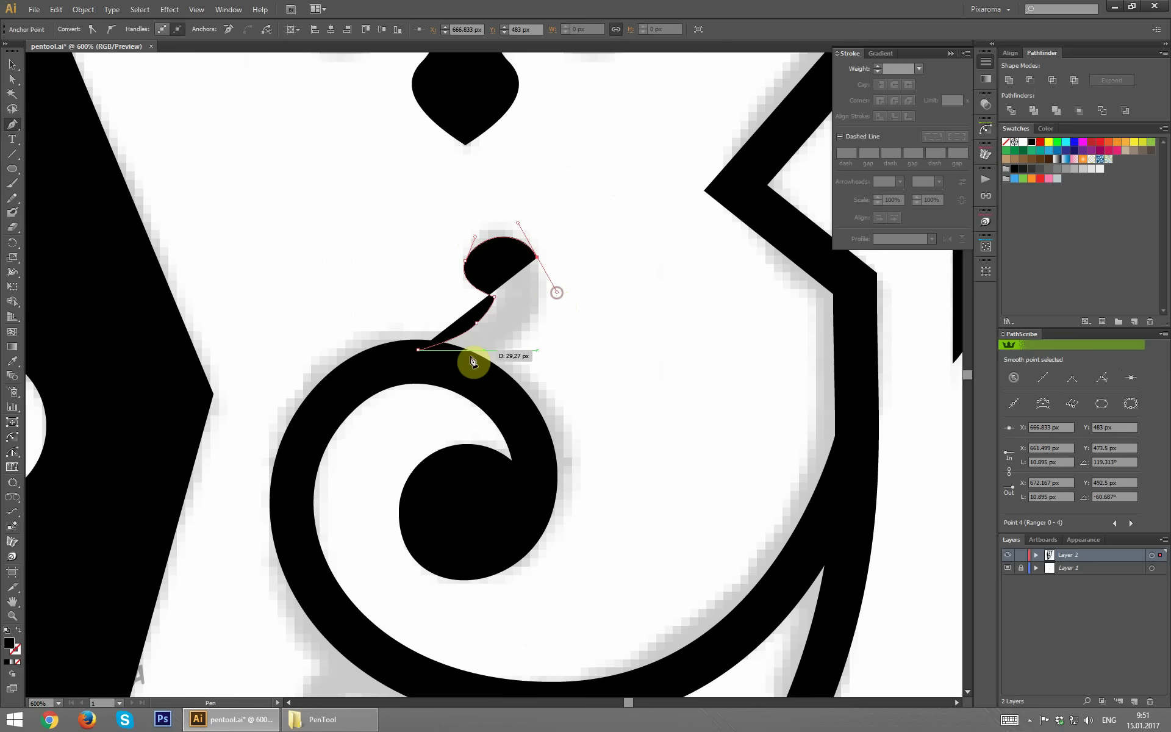
drag(468, 363, 414, 377)
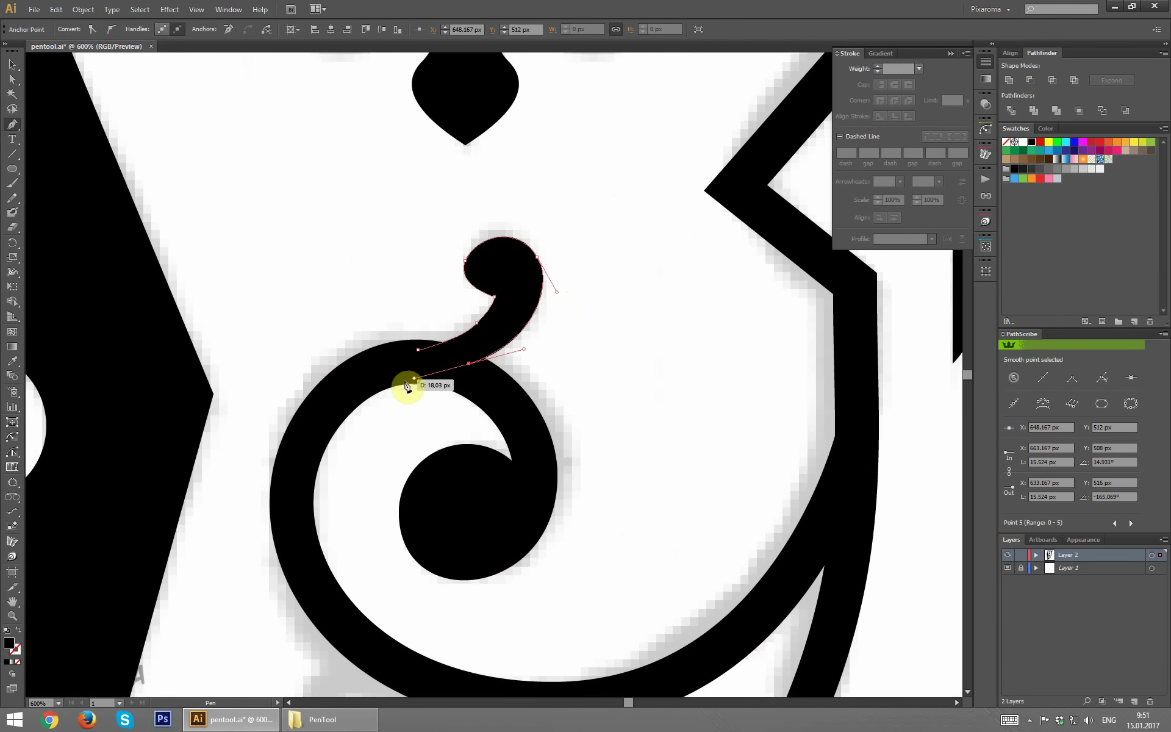
drag(425, 351, 417, 347)
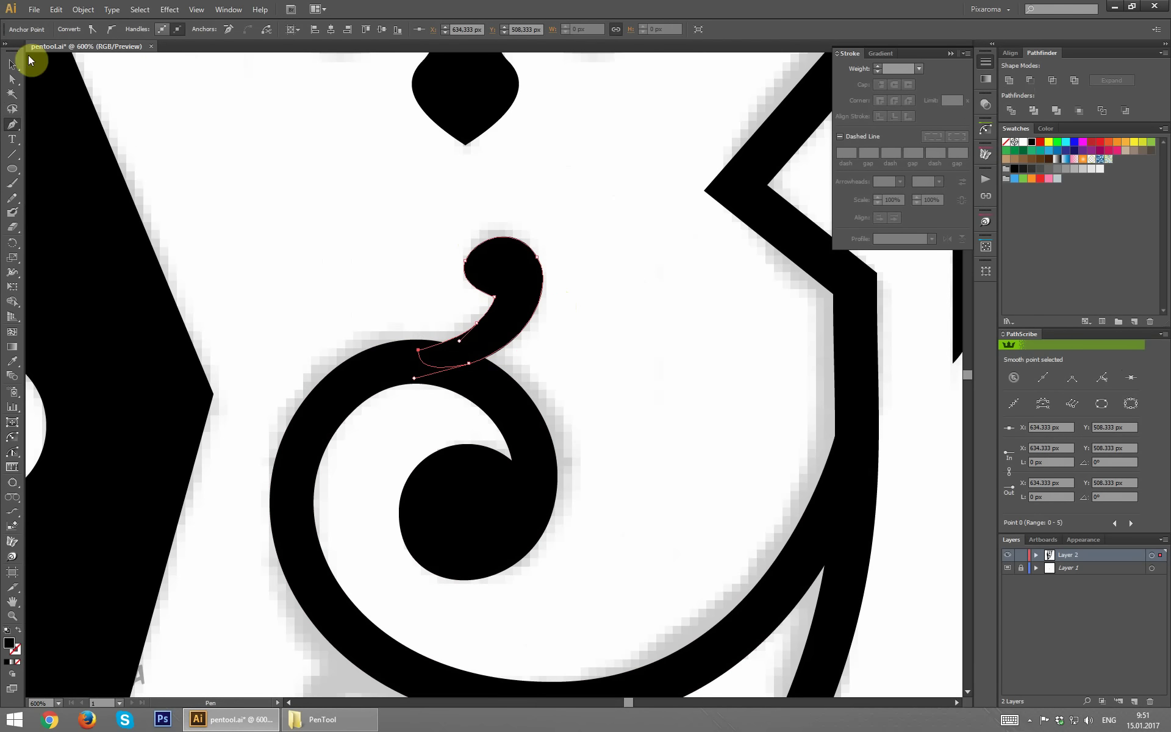
click(12, 79)
click(467, 263)
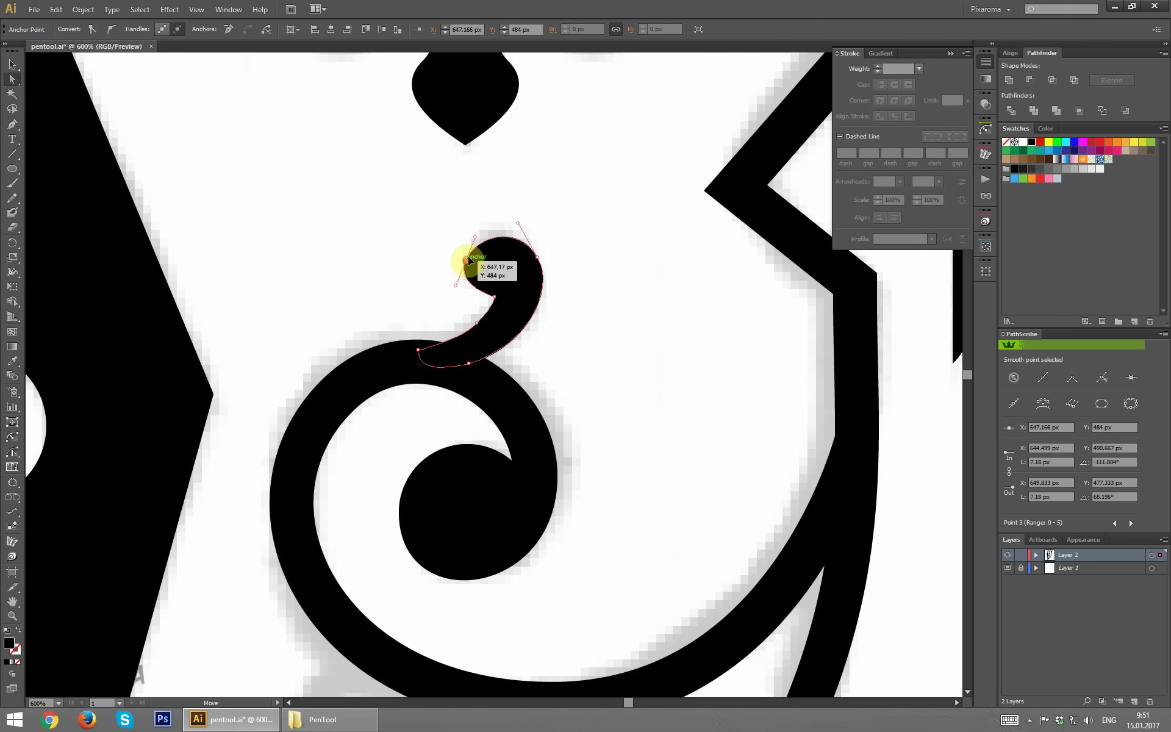
drag(468, 260, 470, 255)
click(543, 213)
Step: Drag the small curl down until its tip touches the large scroll curve
key(ctrl+minus)
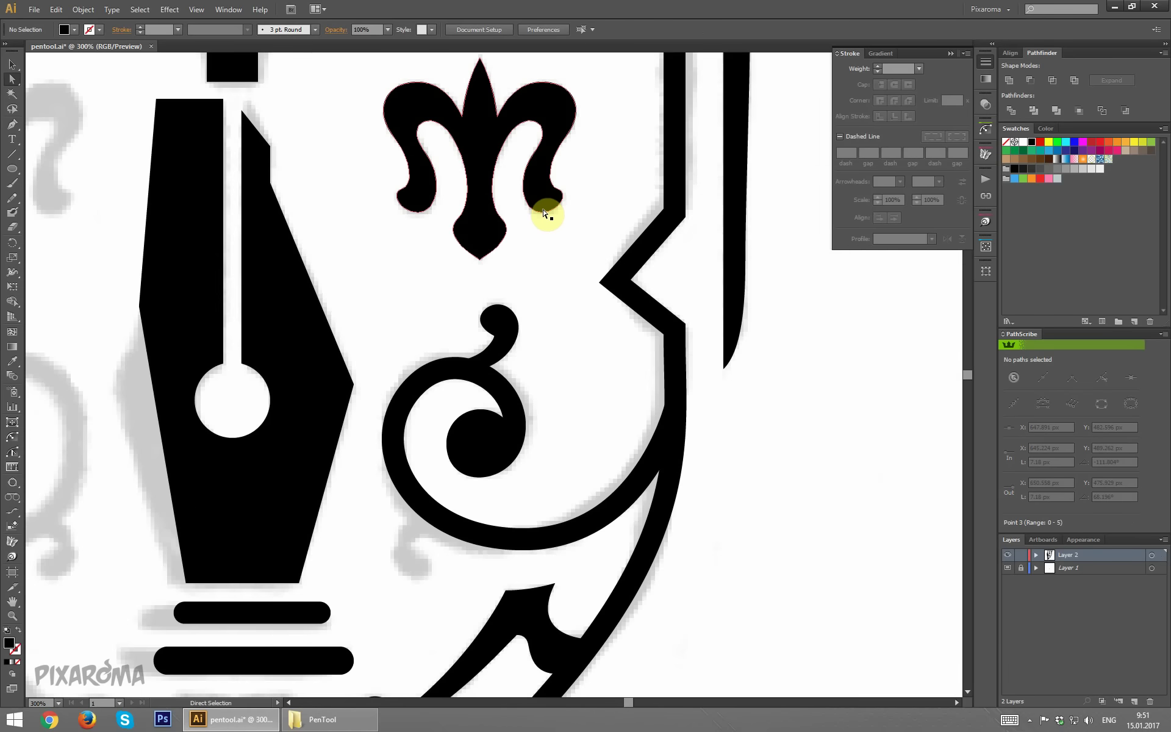
click(12, 60)
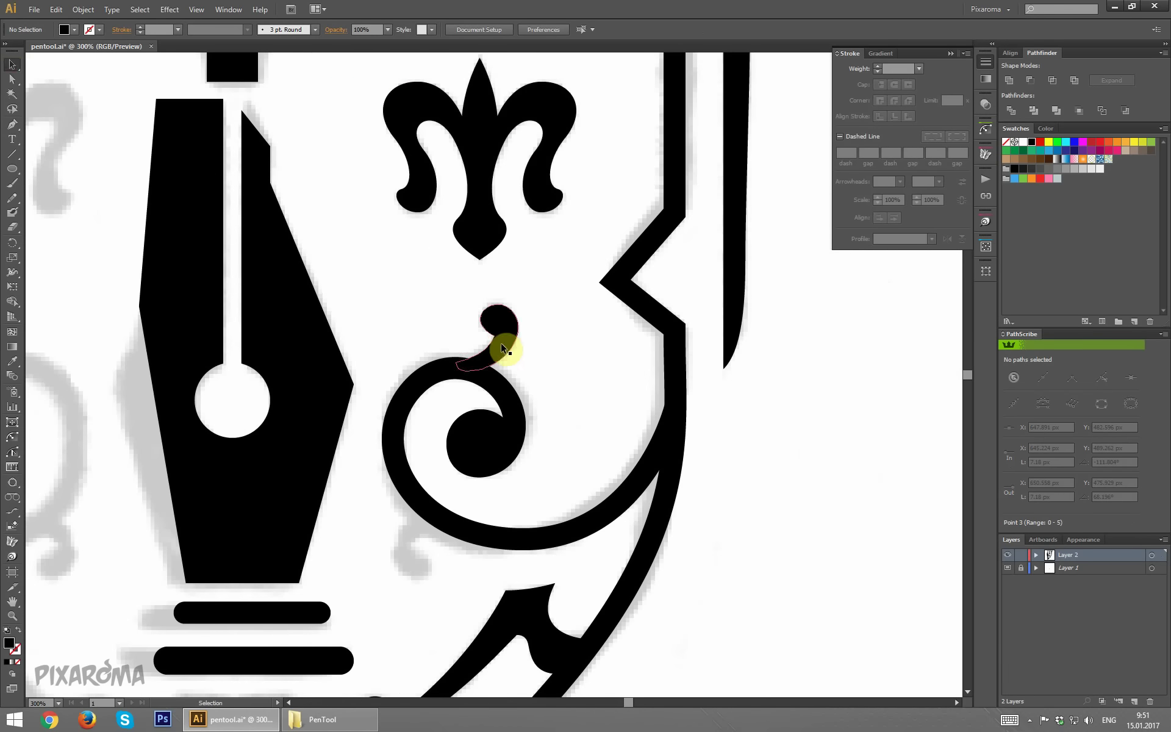
mouse_move(501, 346)
mouse_down()
mouse_move(440, 536)
mouse_move(453, 528)
mouse_move(375, 581)
mouse_up()
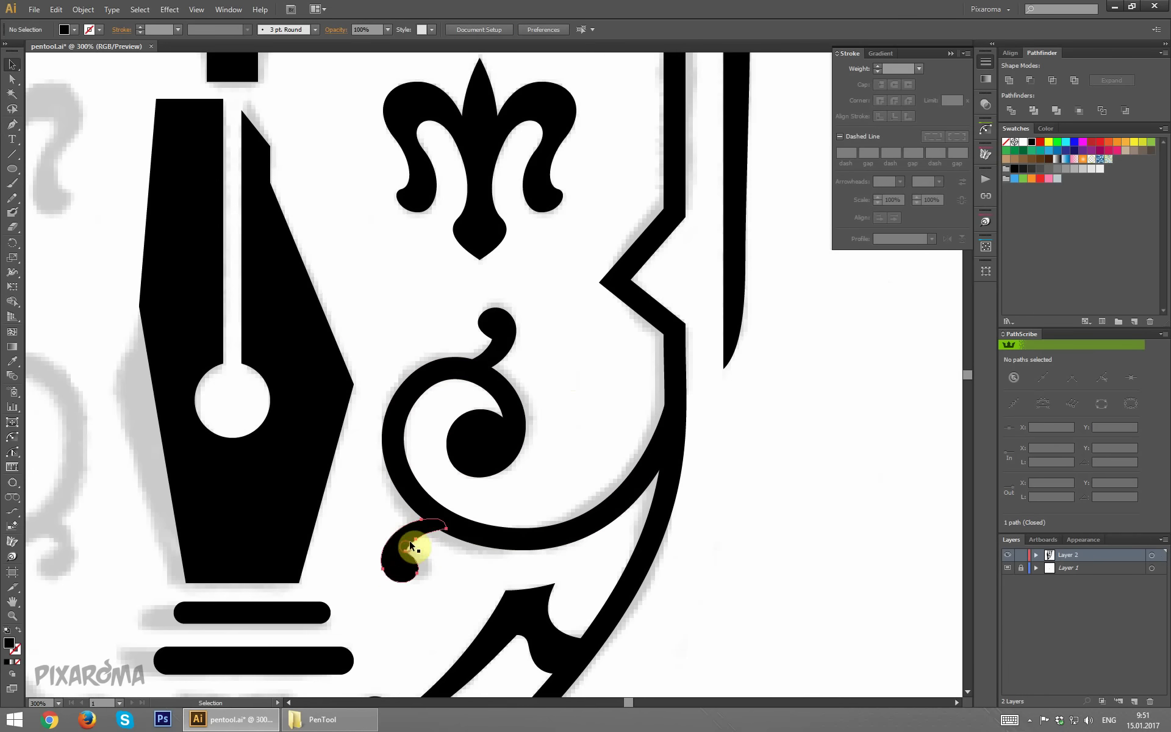
drag(418, 541, 514, 470)
Step: Select all the half-shield artwork and expand its fills and strokes into shapes
click(515, 471)
key(a)
key(ctrl+1)
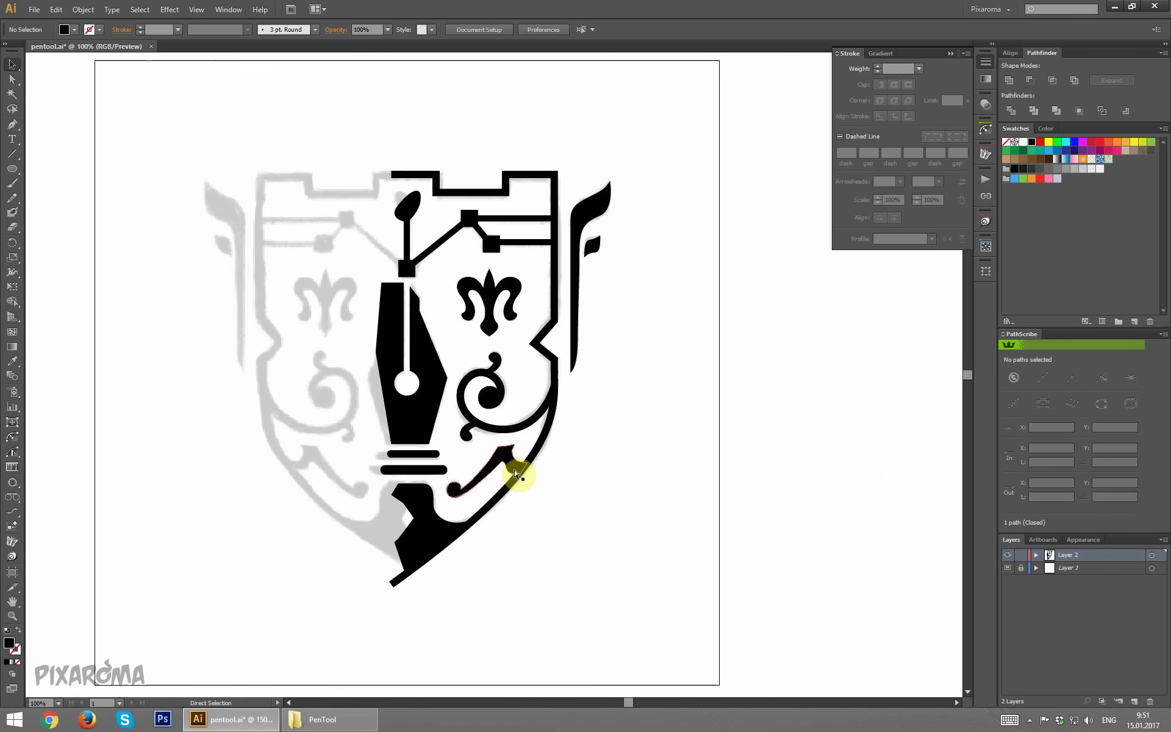
key(v)
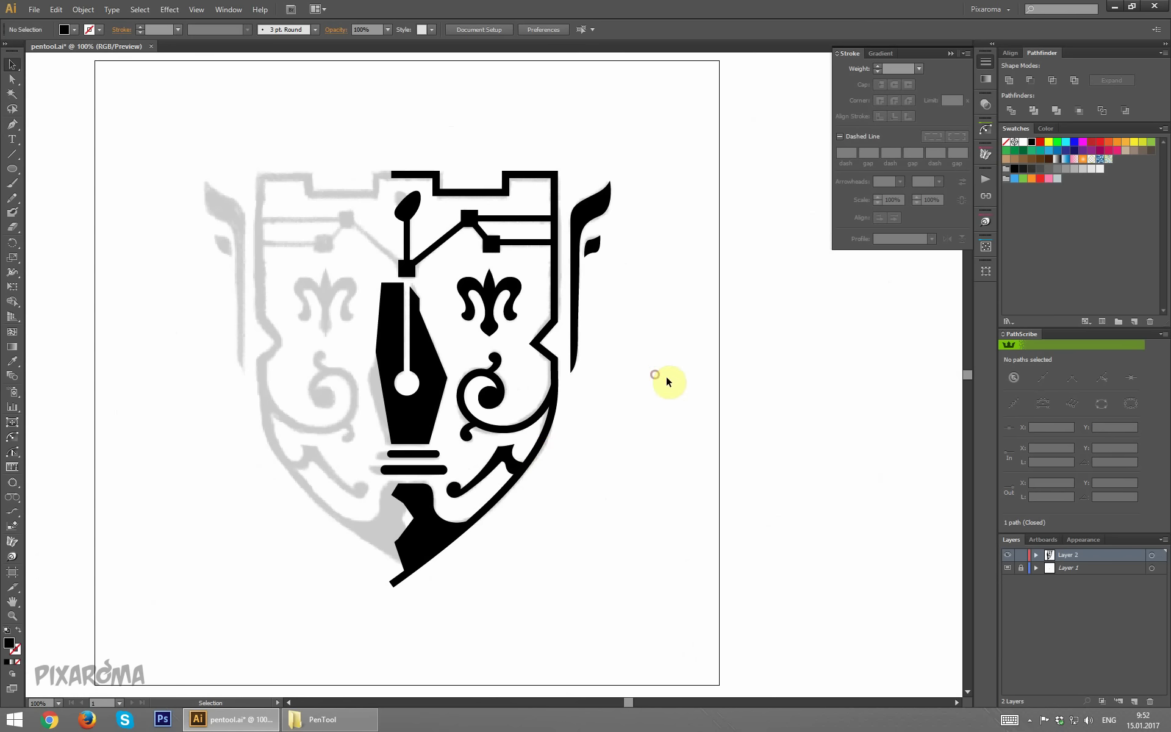
click(1152, 555)
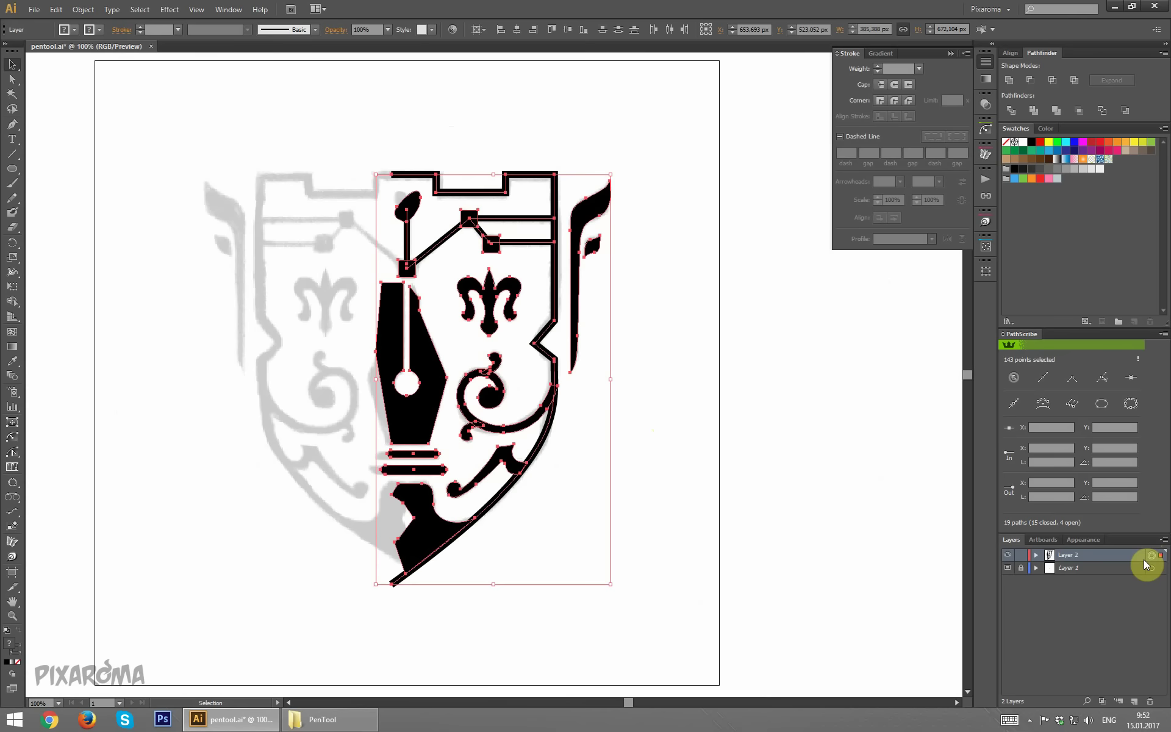
click(83, 9)
click(130, 139)
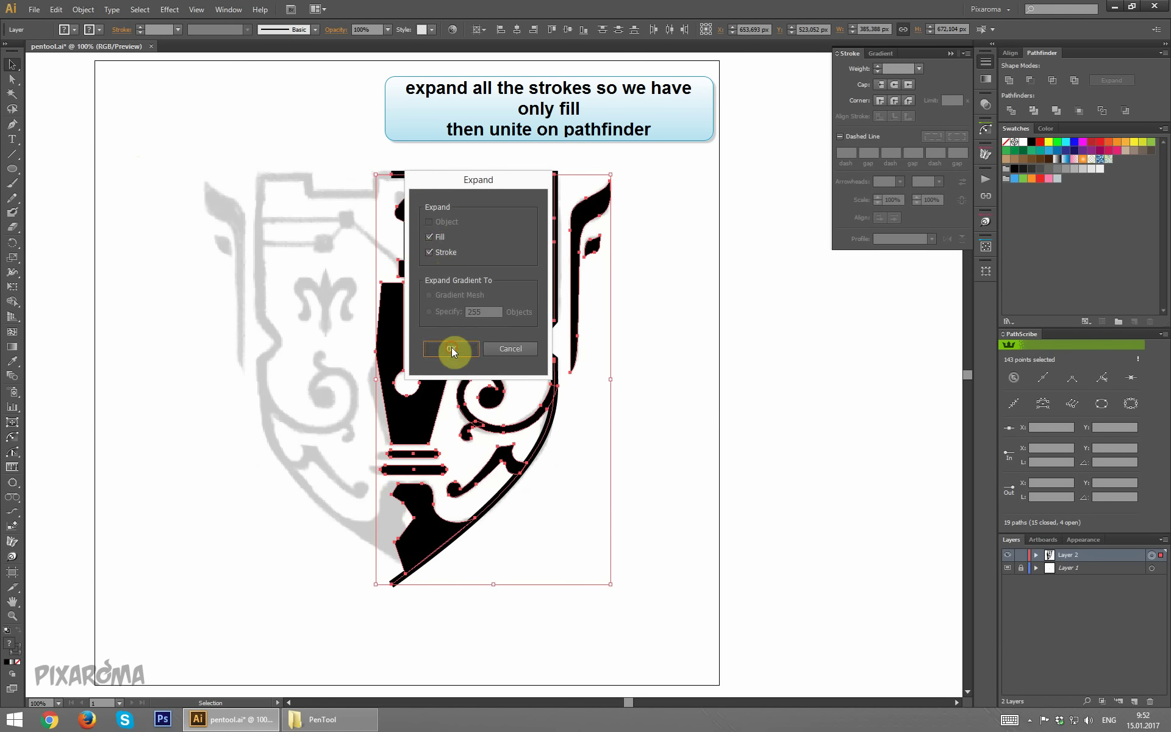
click(451, 347)
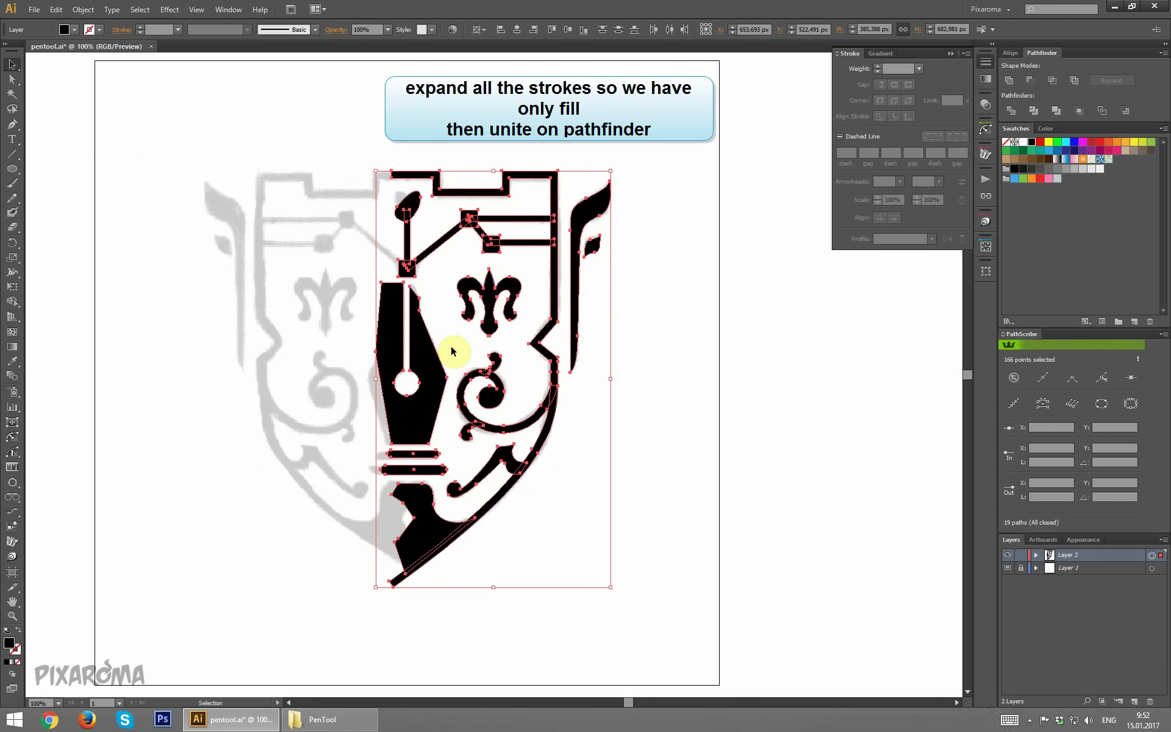
Step: Unite the expanded shapes and make the group's paths into one compound path
click(1010, 80)
click(1037, 555)
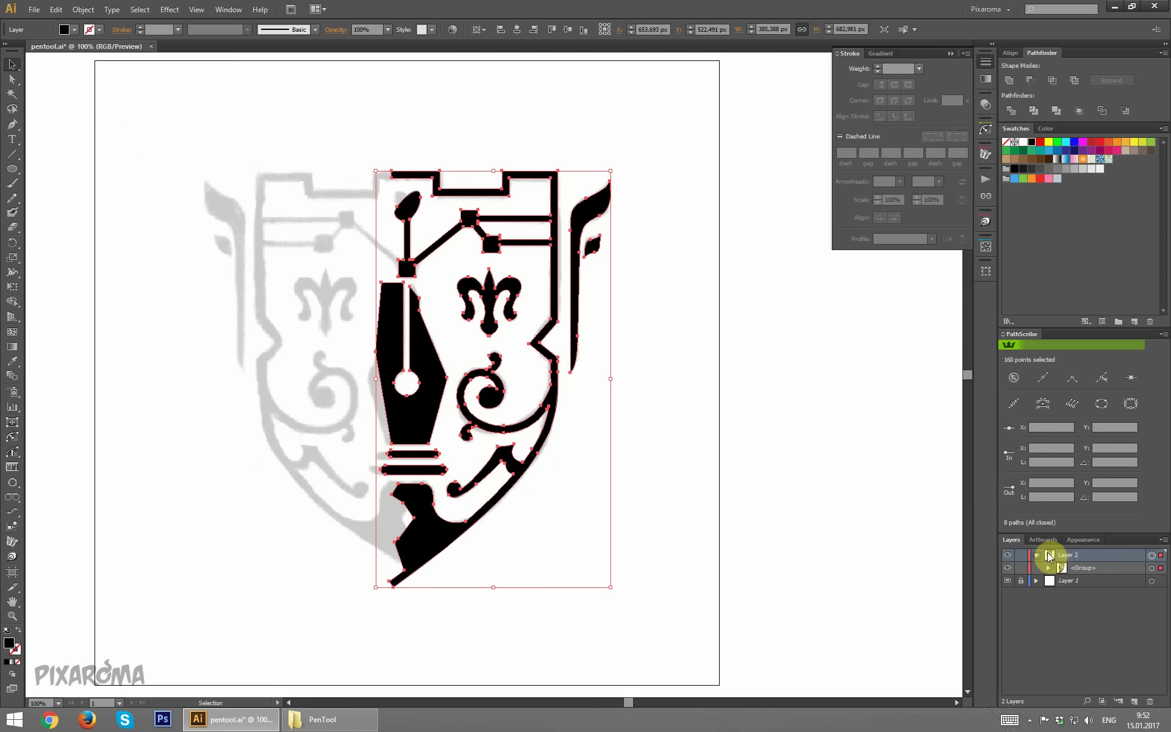
click(1048, 568)
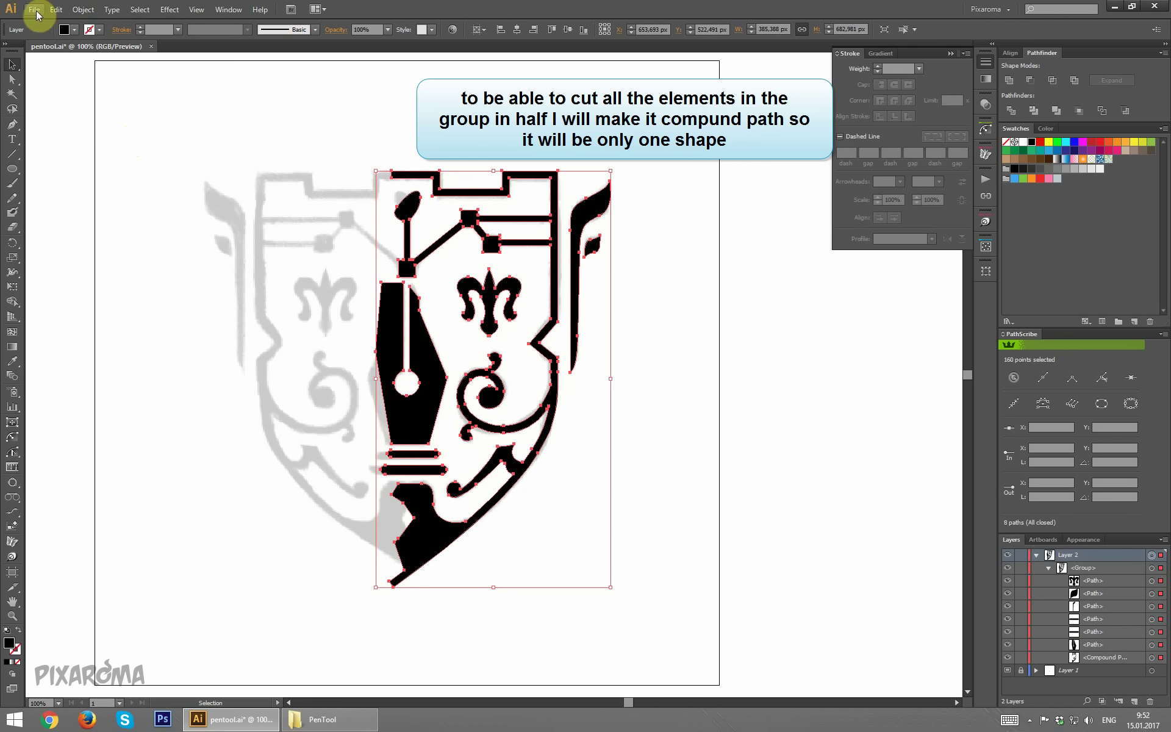
click(76, 11)
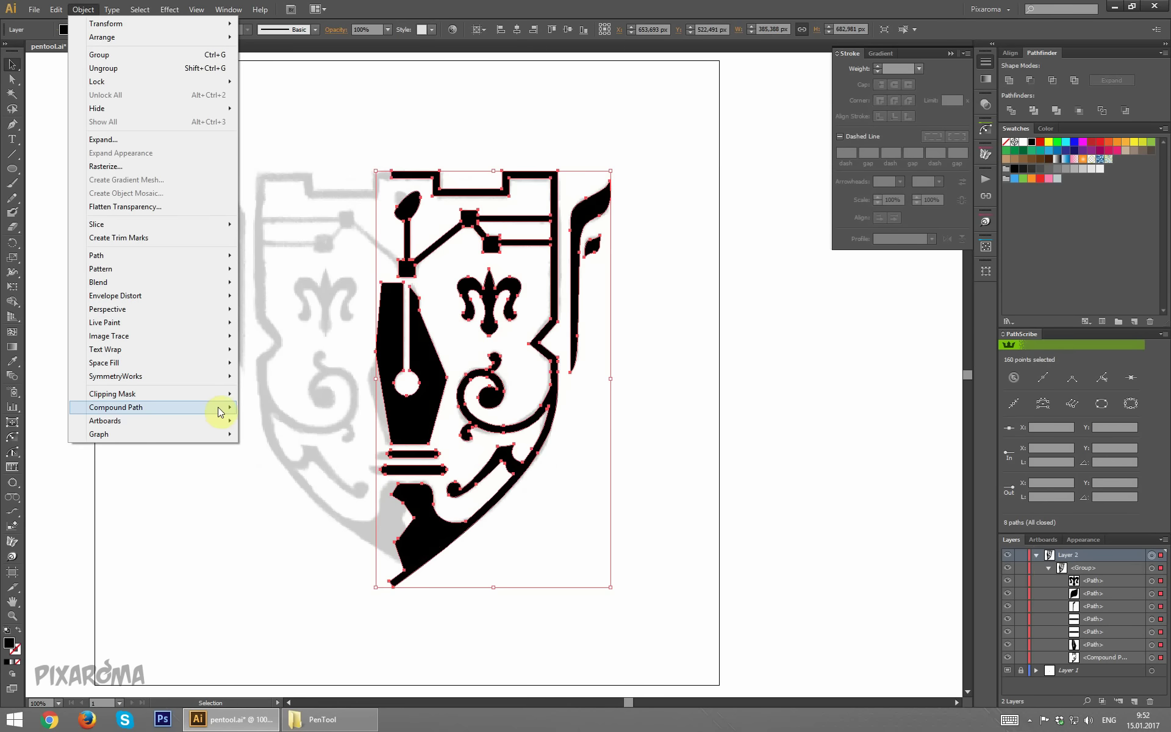
mouse_move(116, 408)
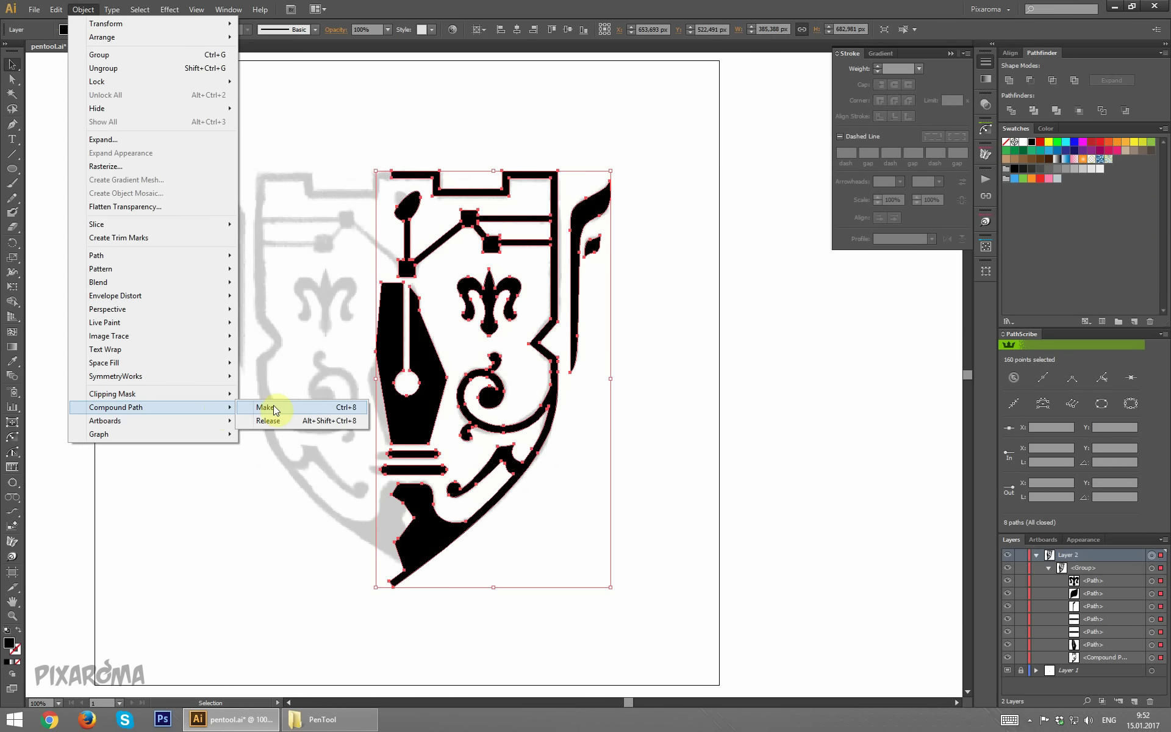
click(274, 410)
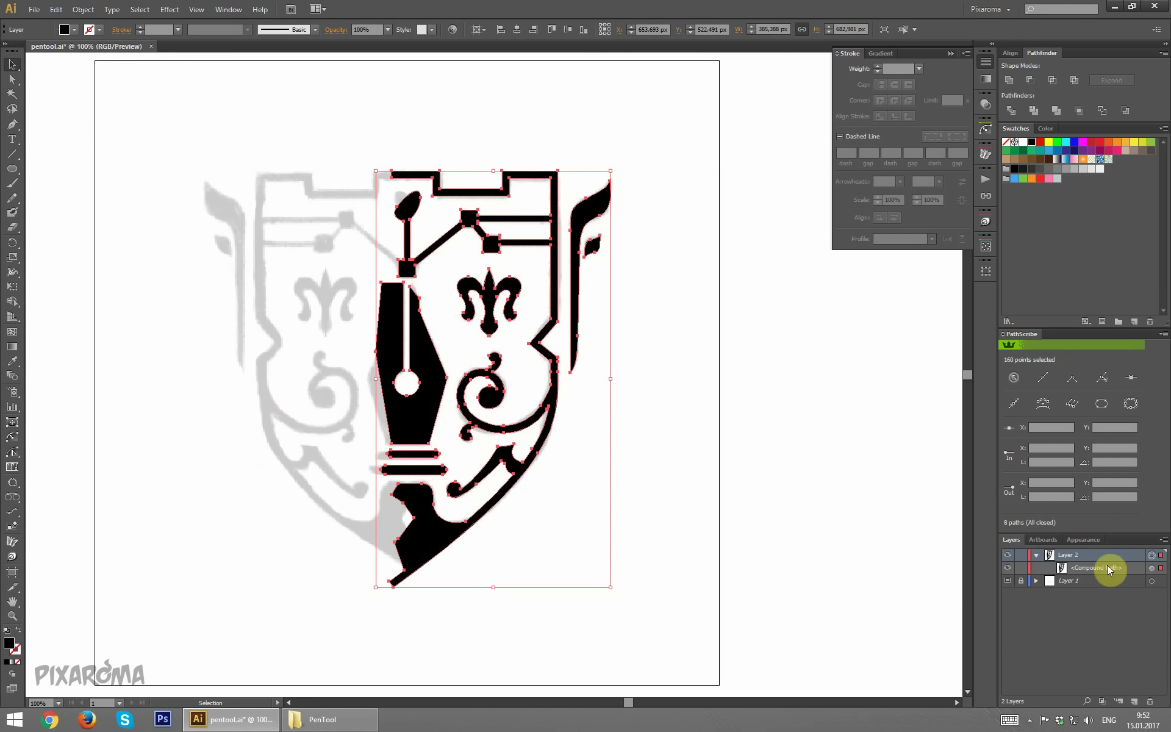
click(677, 268)
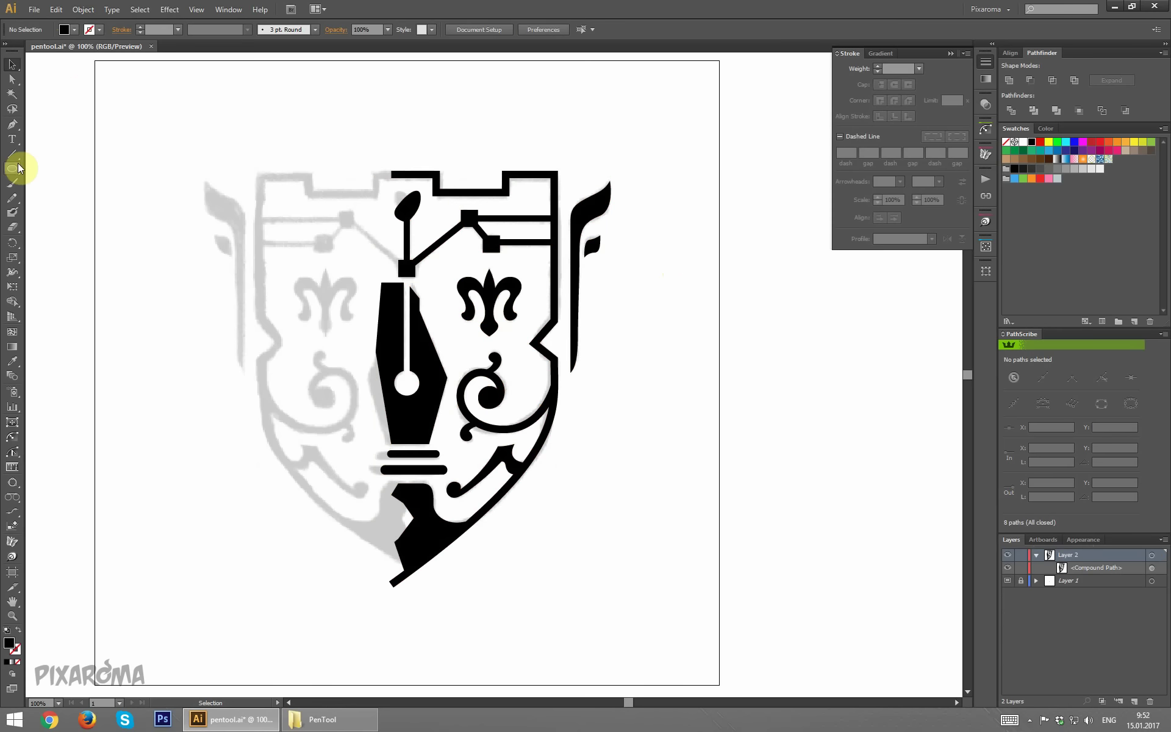
Step: Draw a rectangle over the artboard's left half and cut it away from the emblem with Minus Front
drag(12, 168, 46, 167)
click(53, 170)
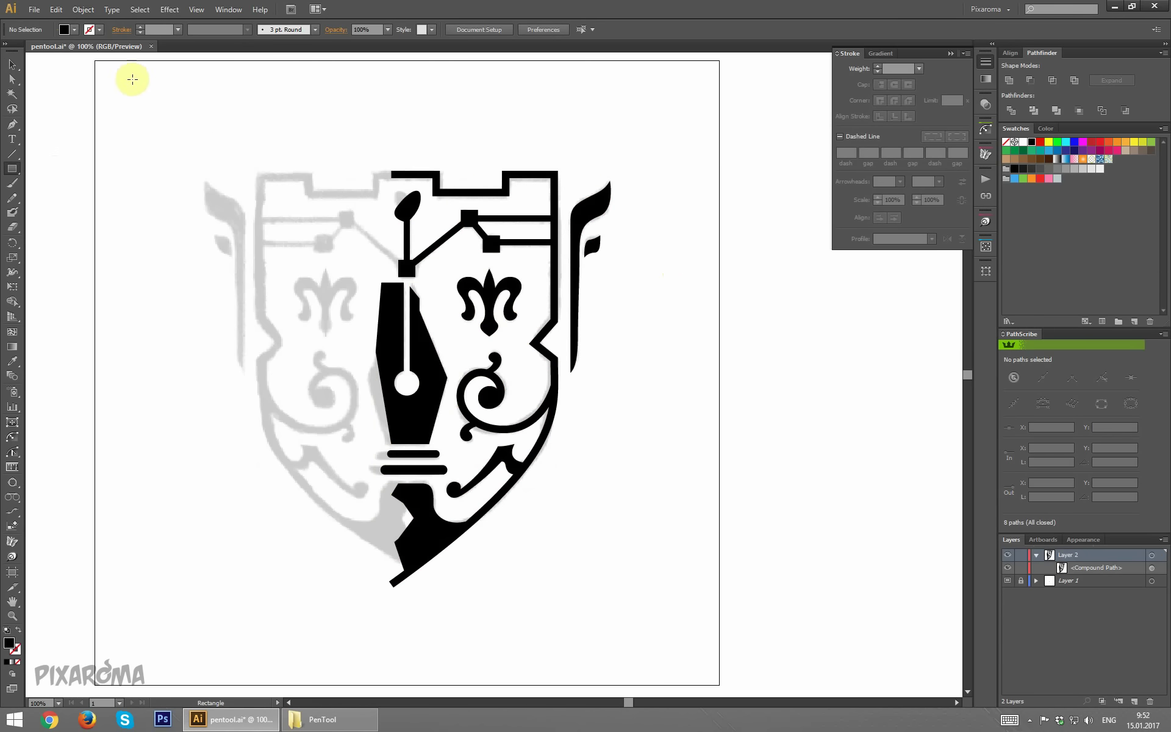
drag(117, 77, 404, 640)
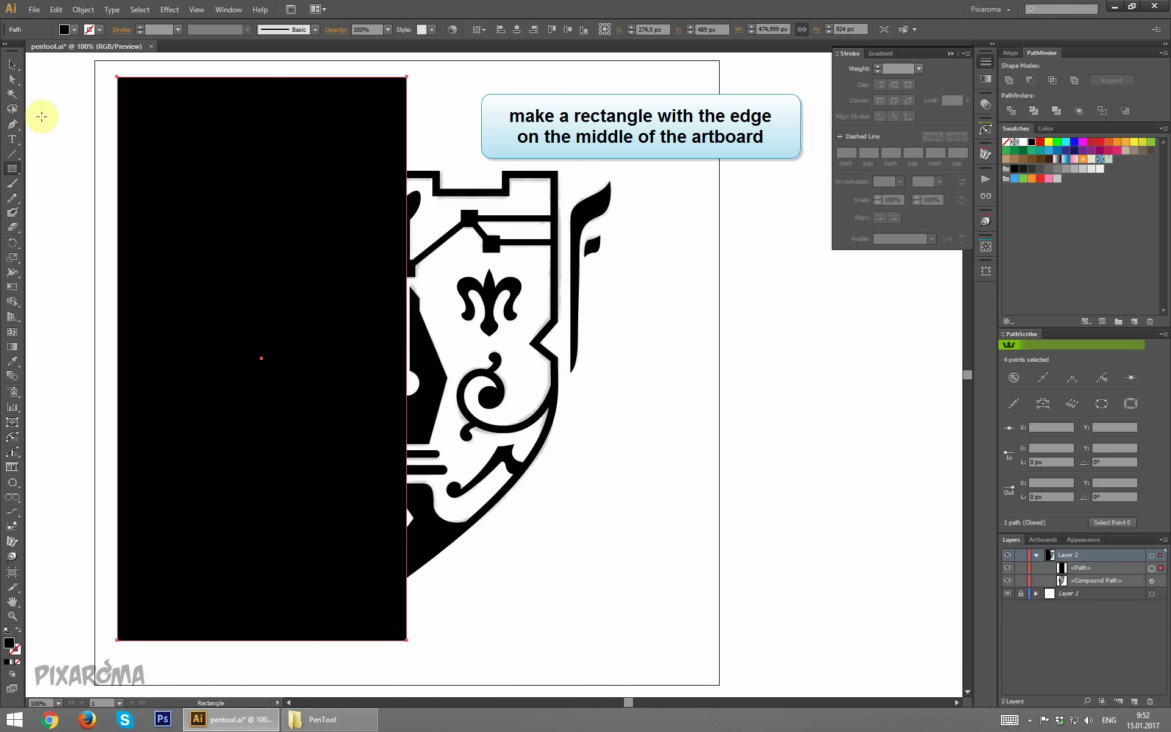
click(12, 64)
drag(649, 564, 236, 171)
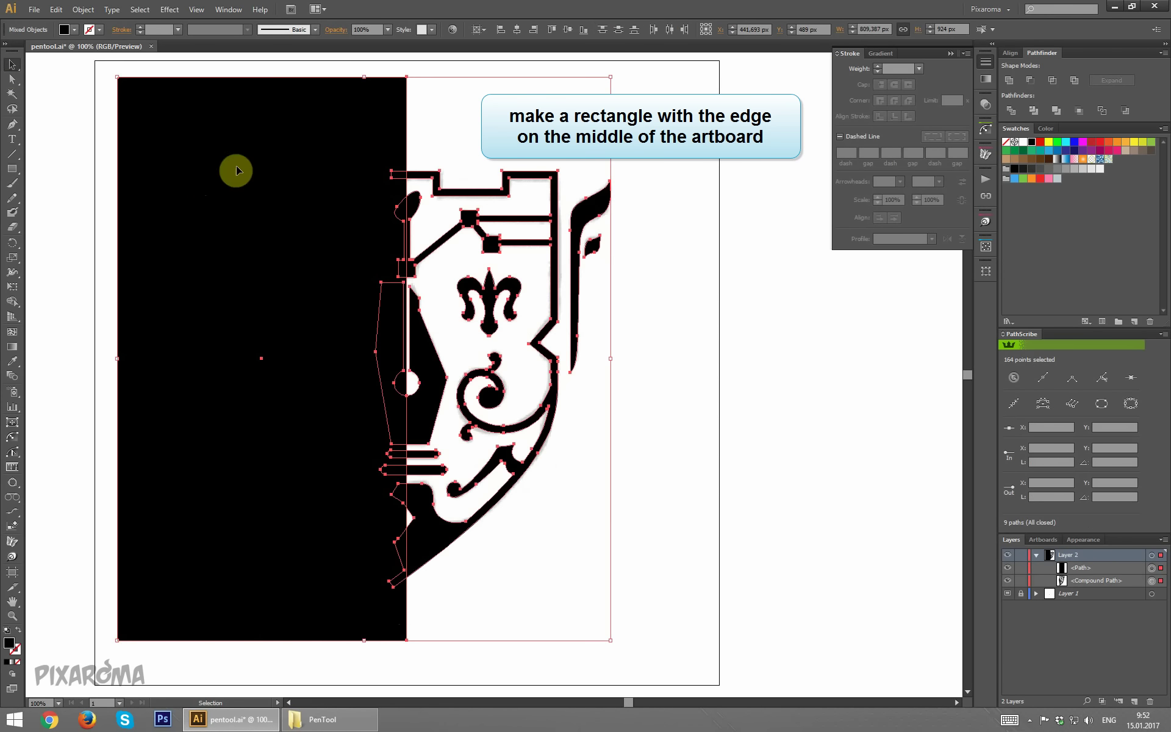
click(1031, 80)
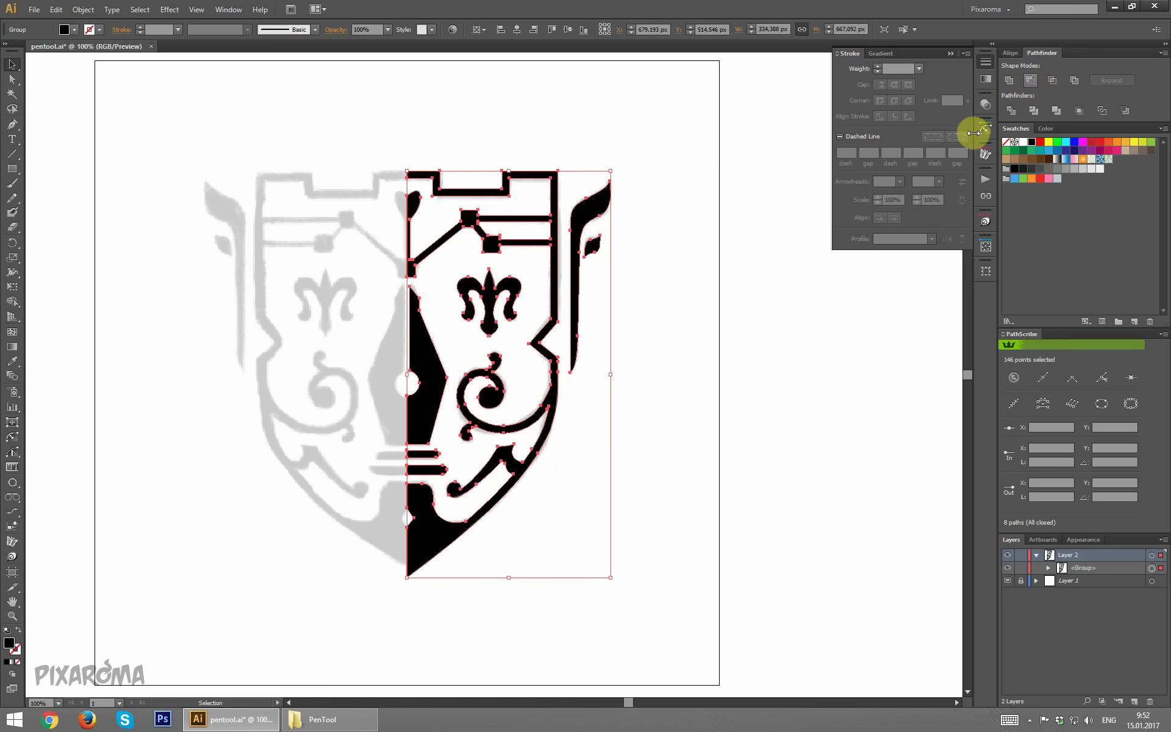
Step: Reflect a vertical copy of the half emblem, move it left, and unite both halves
right_click(425, 363)
mouse_move(485, 450)
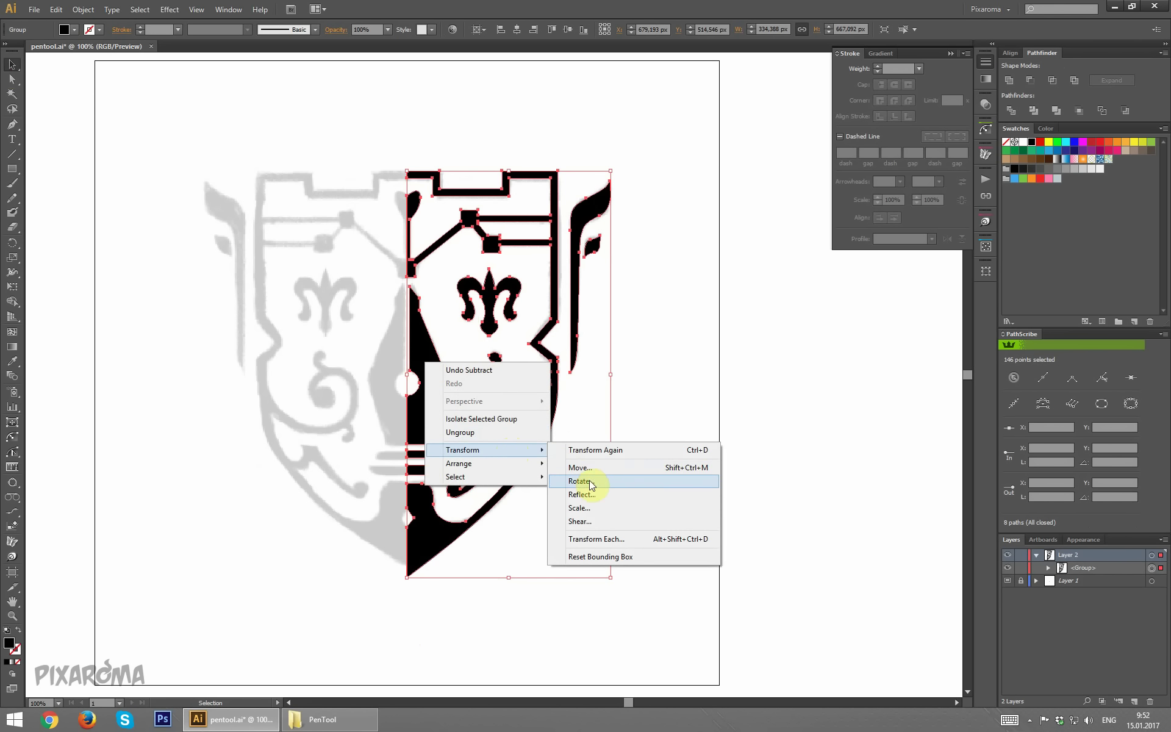
click(589, 494)
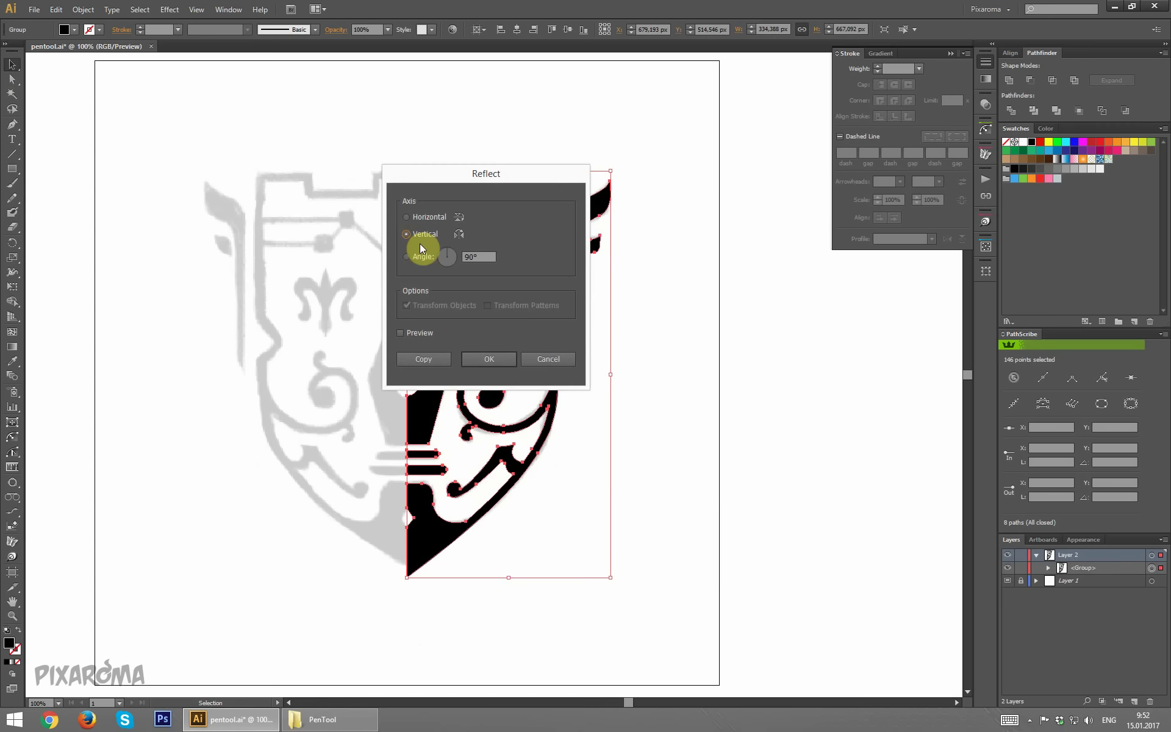
click(434, 360)
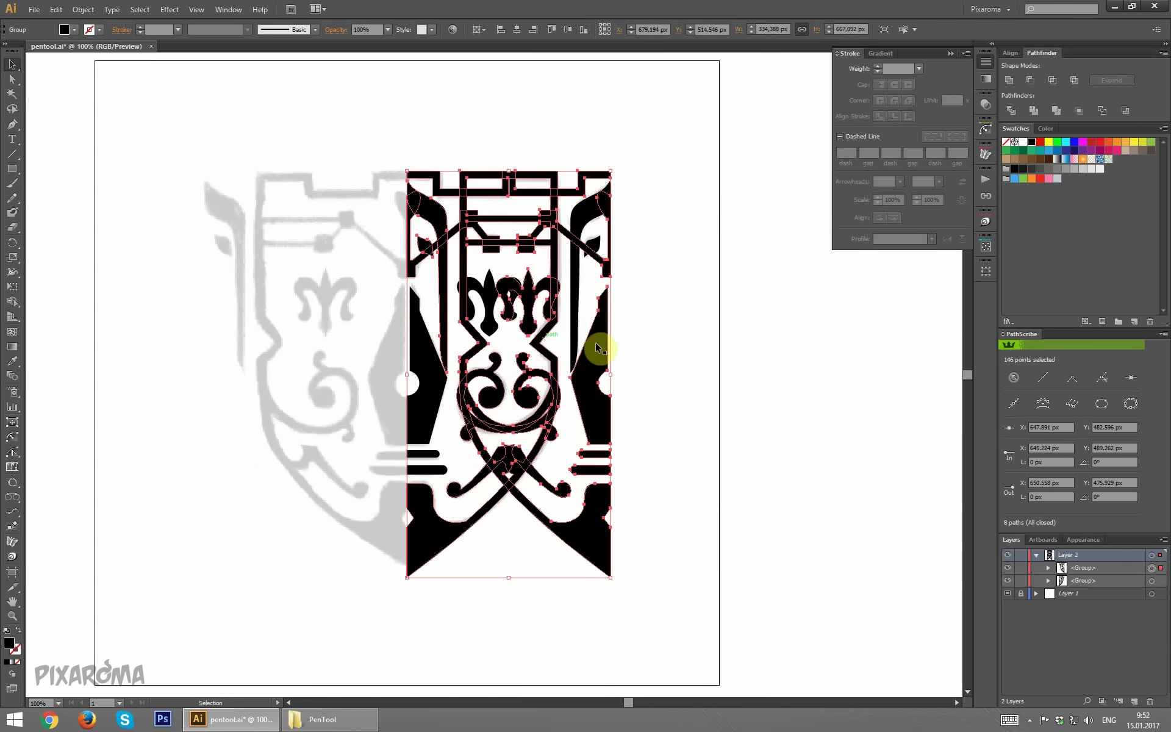
drag(597, 350, 397, 339)
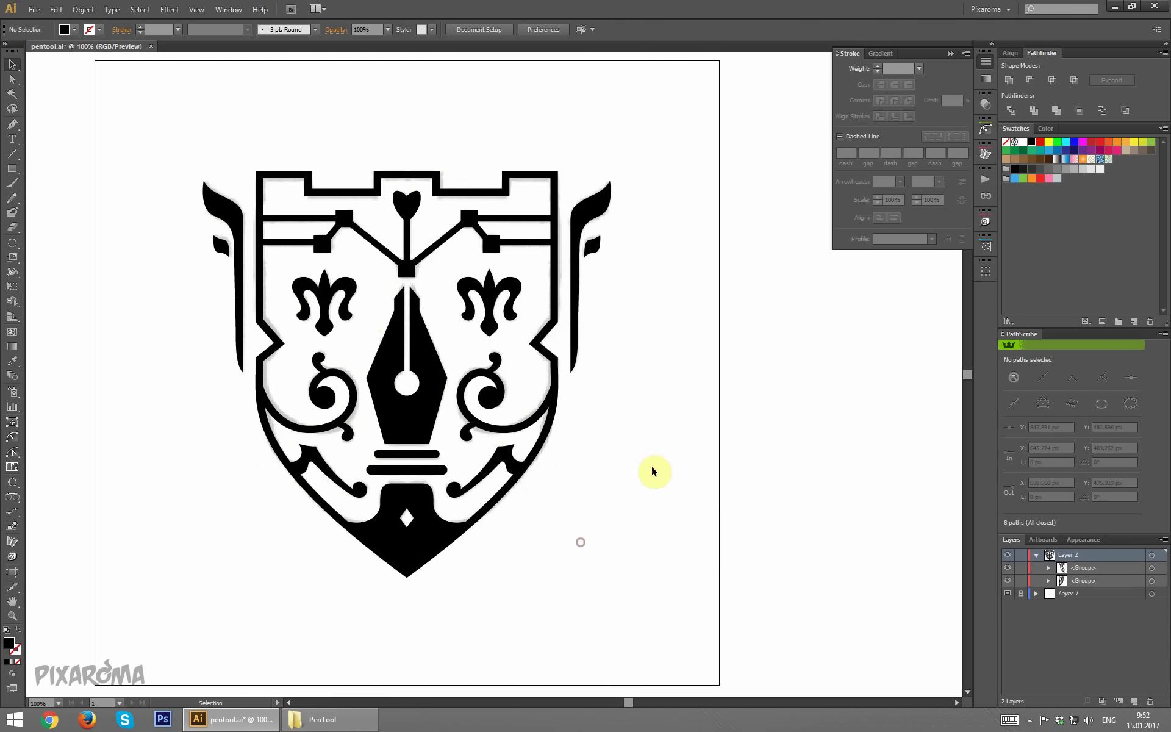
drag(703, 547, 142, 173)
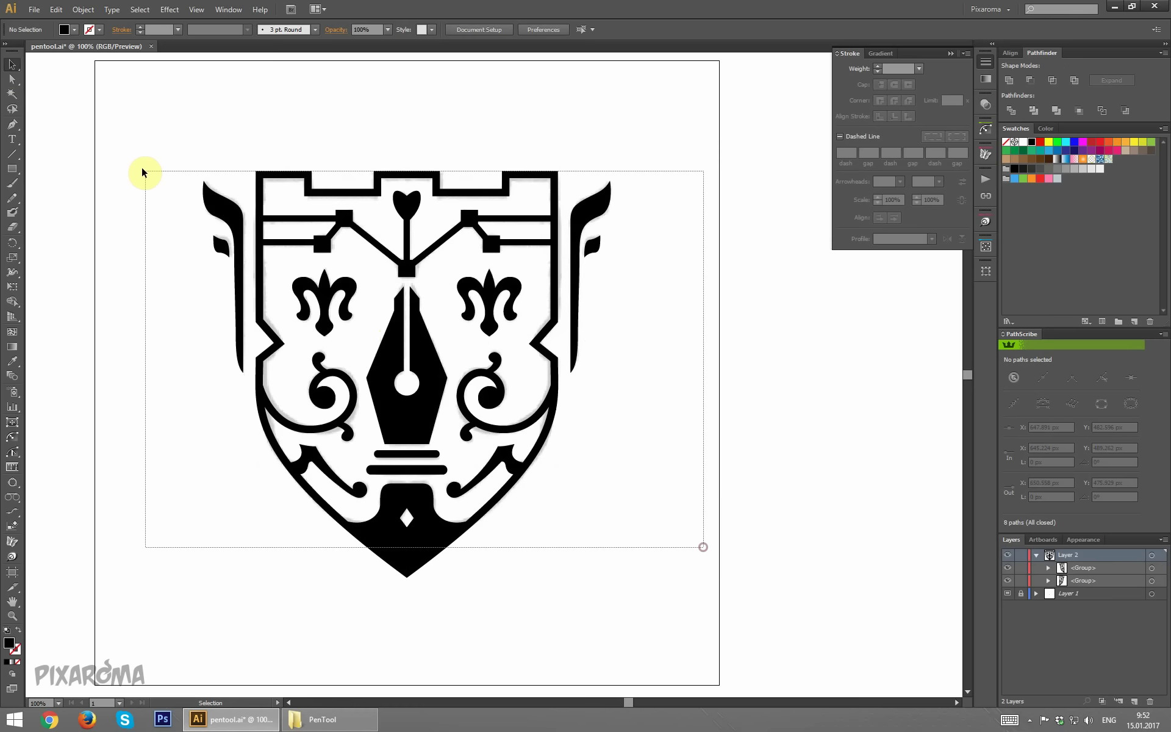
click(1010, 80)
click(763, 324)
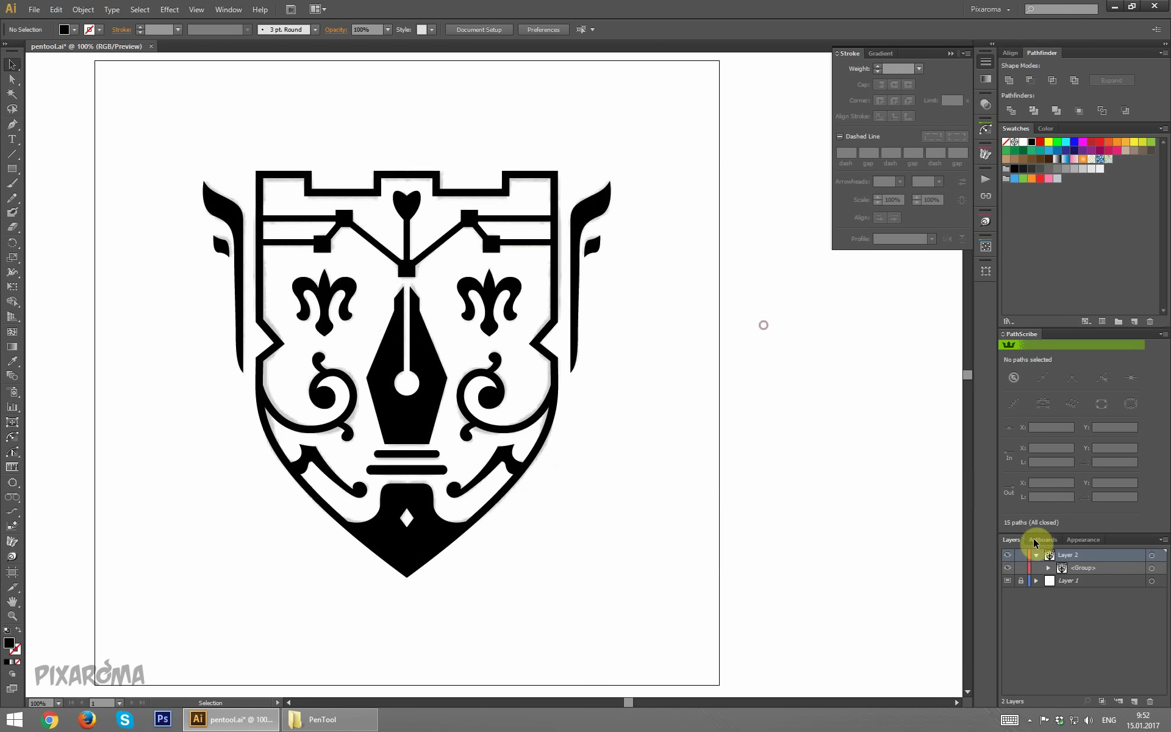
Step: Rename Layer 2 to 'logo' and delete the sketch layer
double_click(1076, 558)
text(logo)
key(Return)
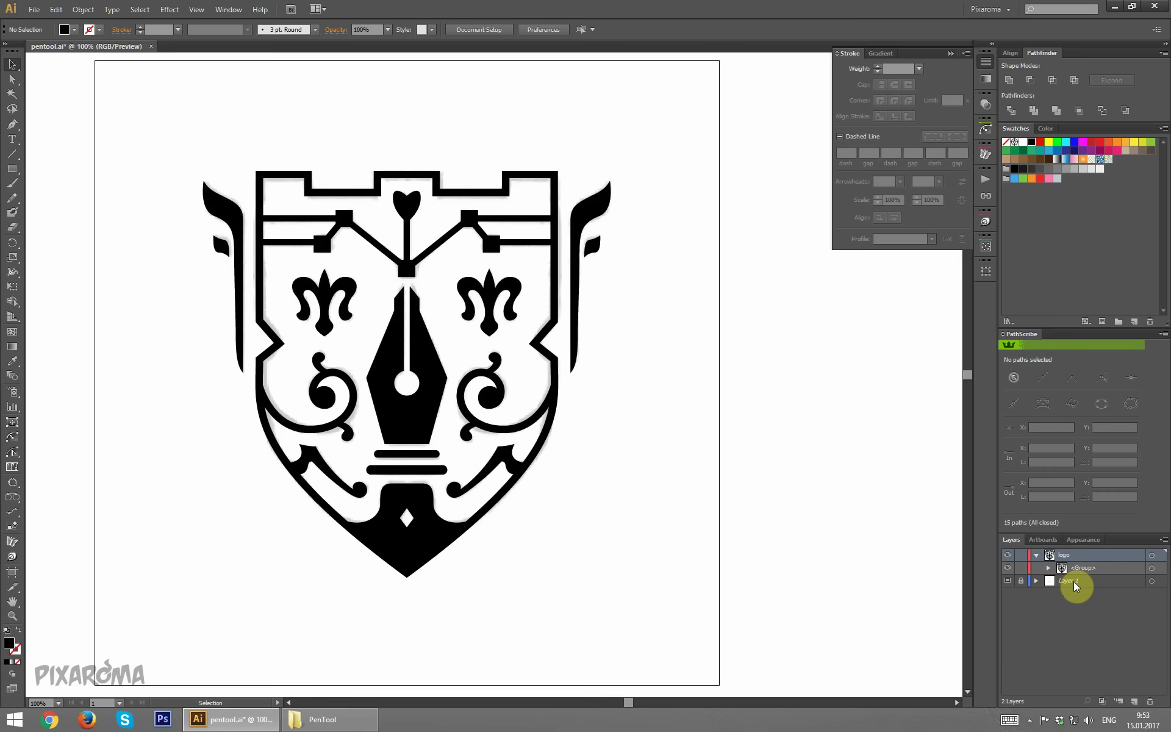
click(1072, 583)
click(1148, 703)
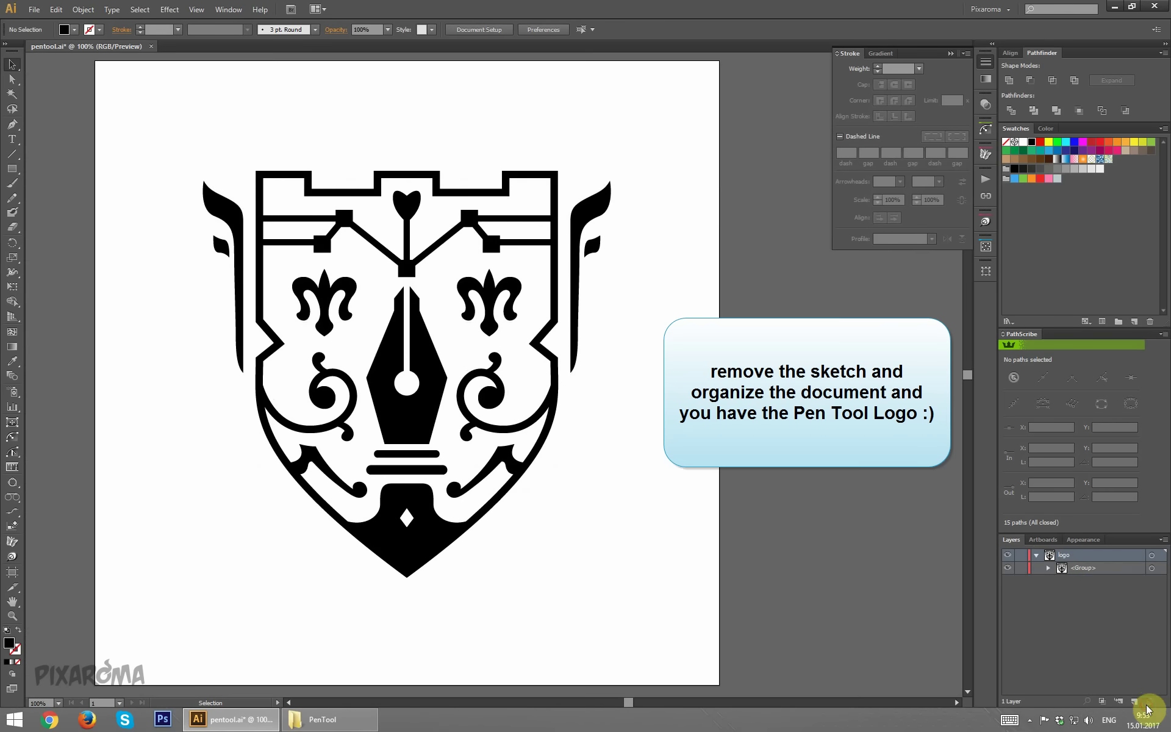
Step: Rename the shield group to 'logo', select it, and try a different fill colour
double_click(1085, 568)
text(go)
click(1080, 575)
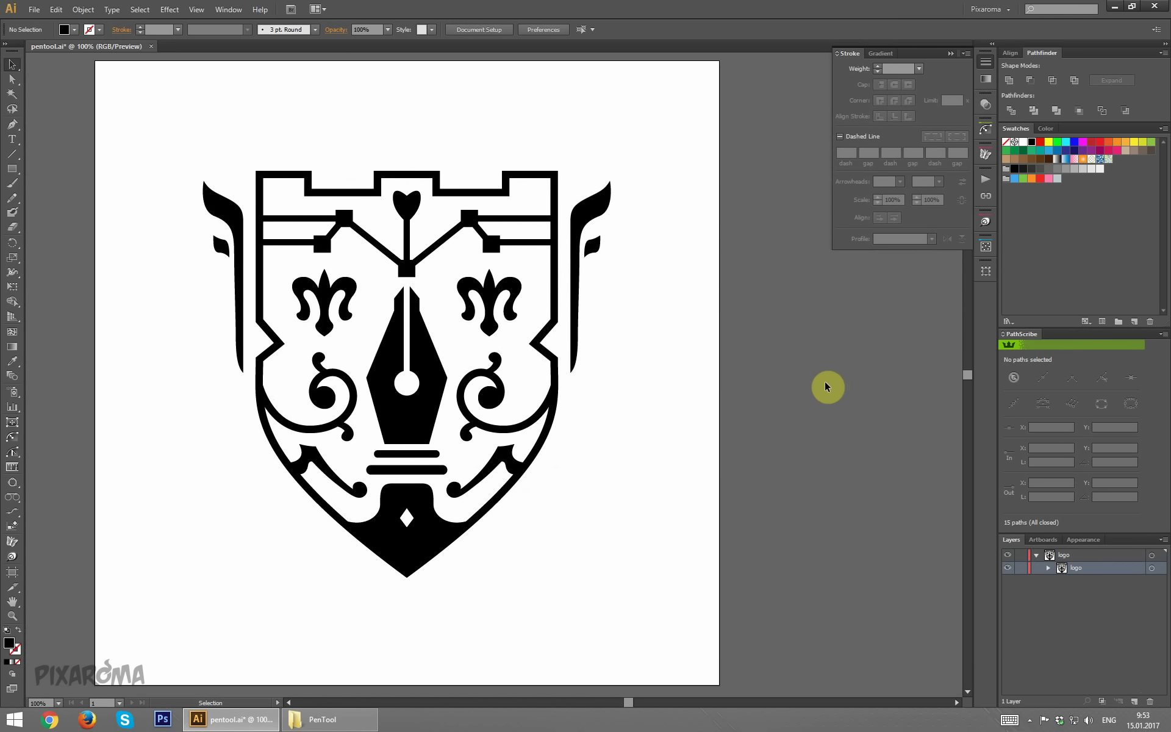
click(420, 414)
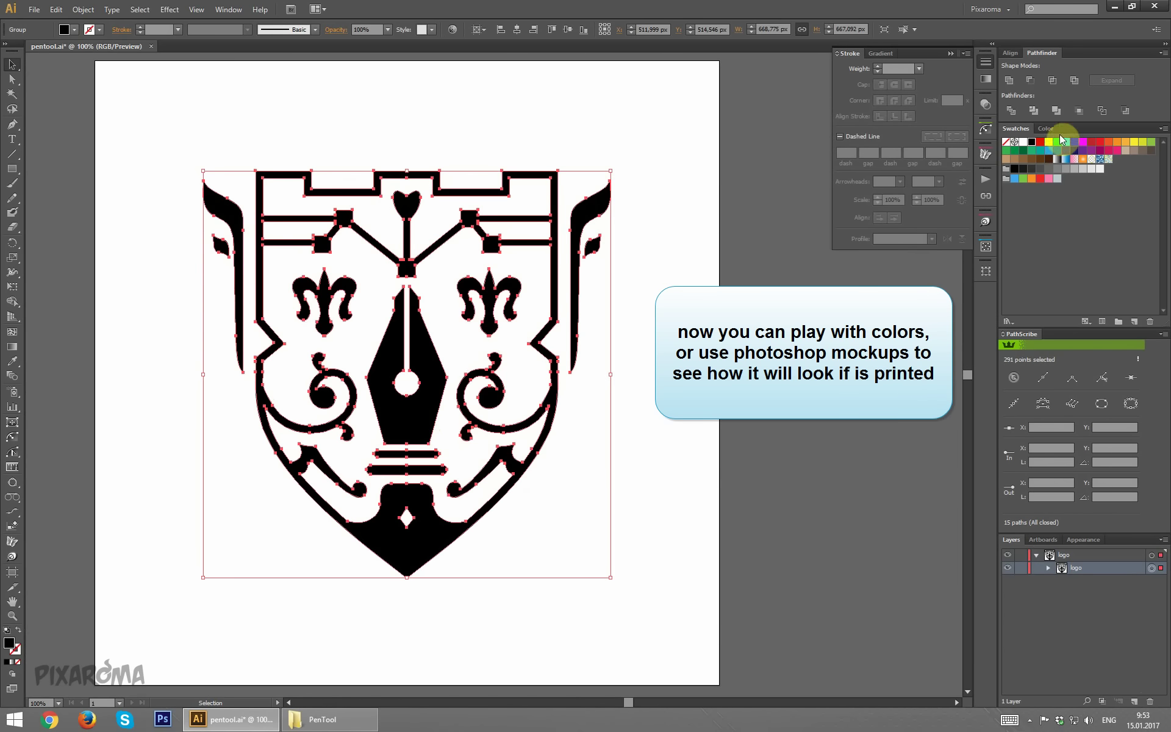
click(1032, 164)
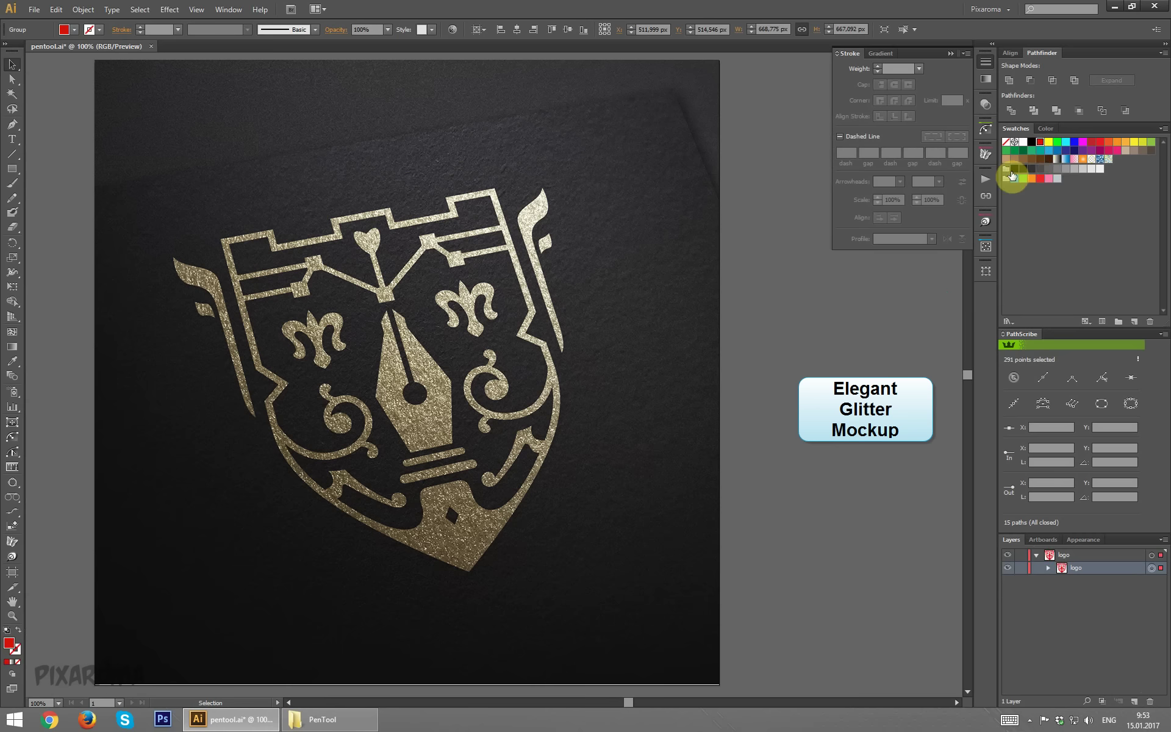
Step: Set the logo's fill back to the black swatch and deselect it
click(1032, 141)
click(795, 397)
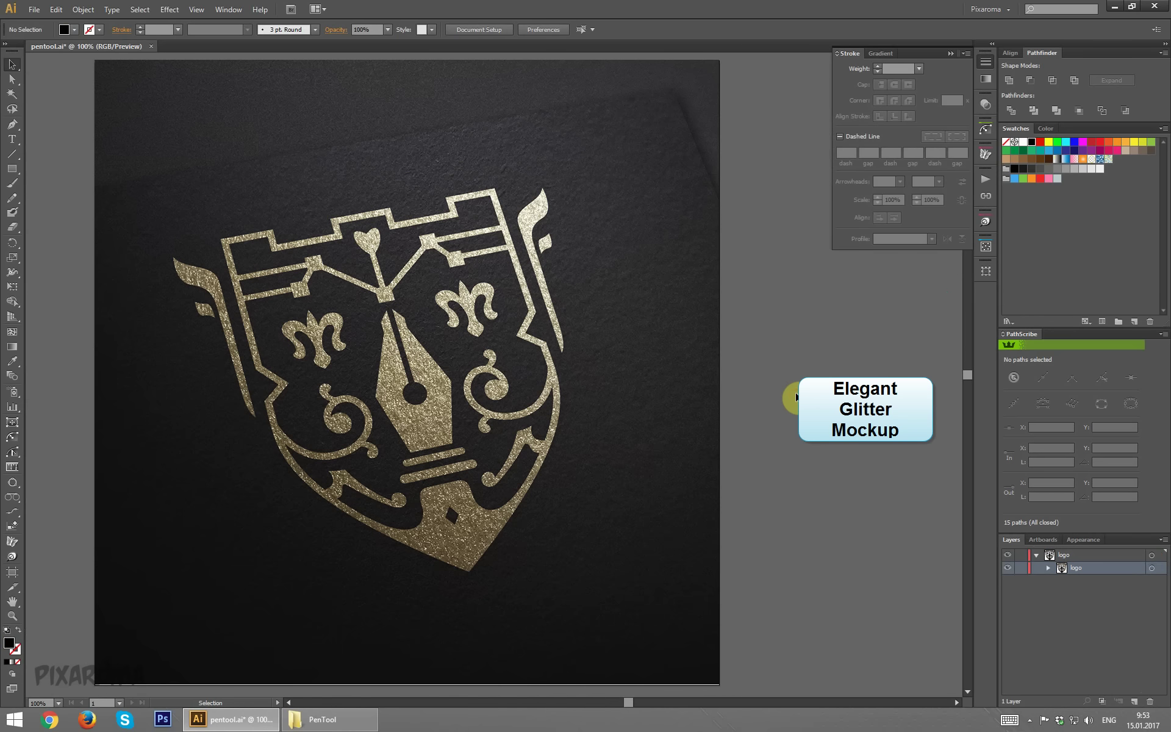